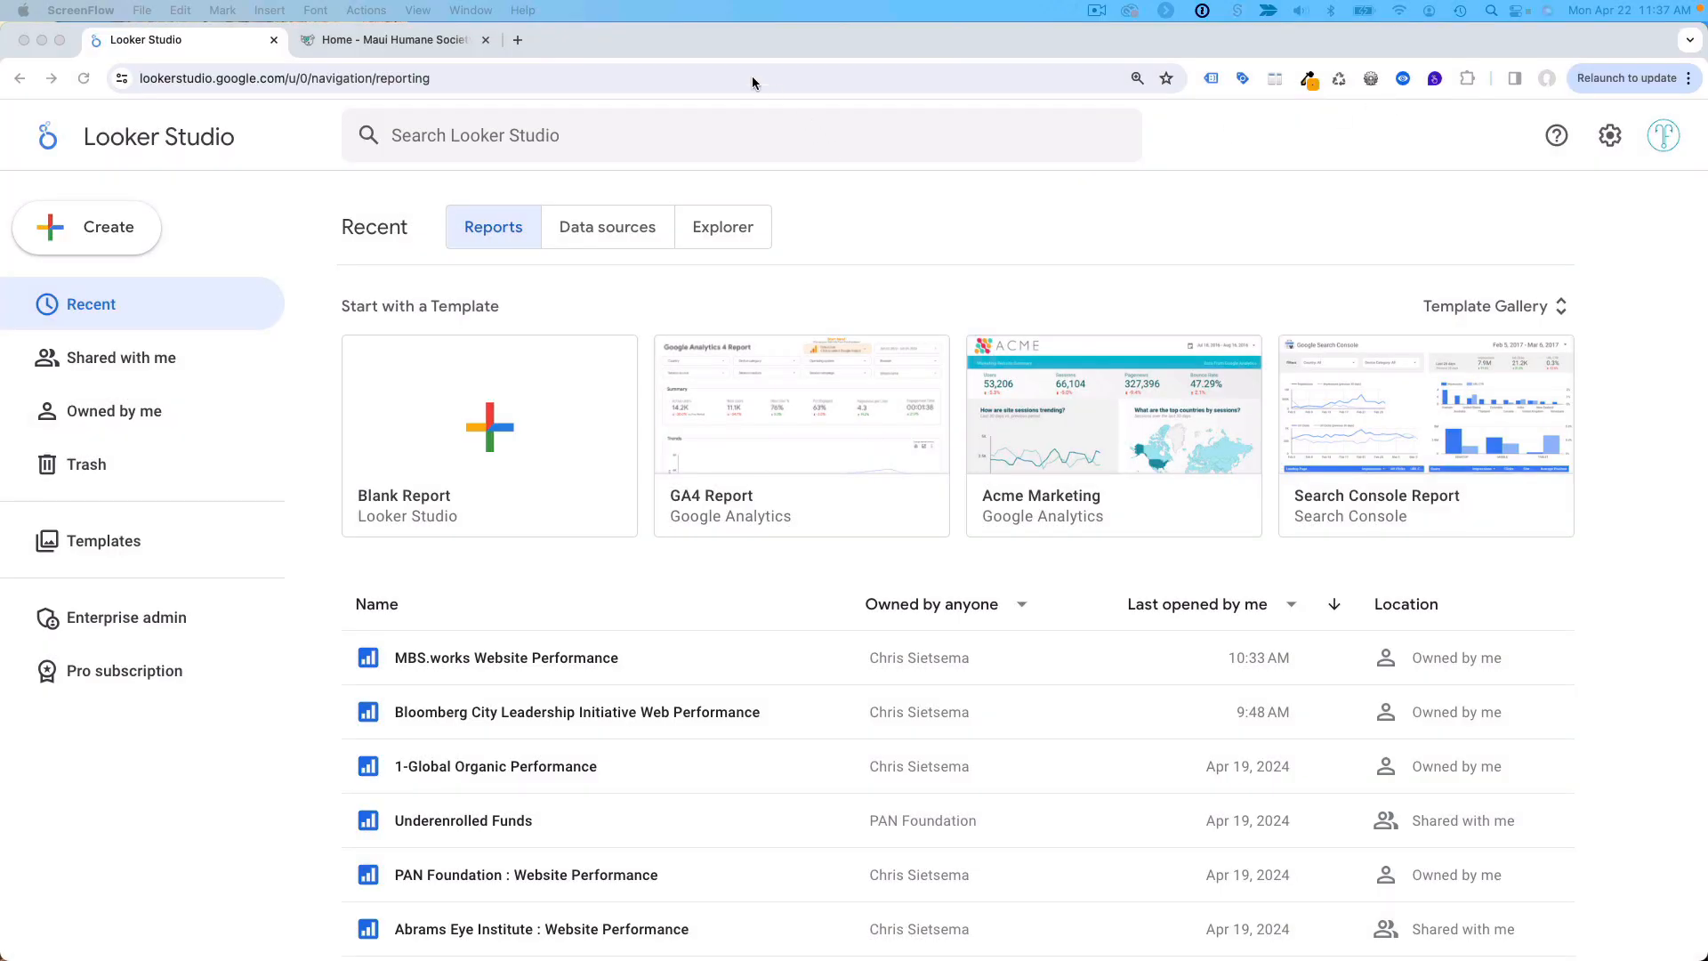
Step: Start creating a new data source from the Looker Studio home page
{"action": "left_click", "coordinate": [741, 48]}
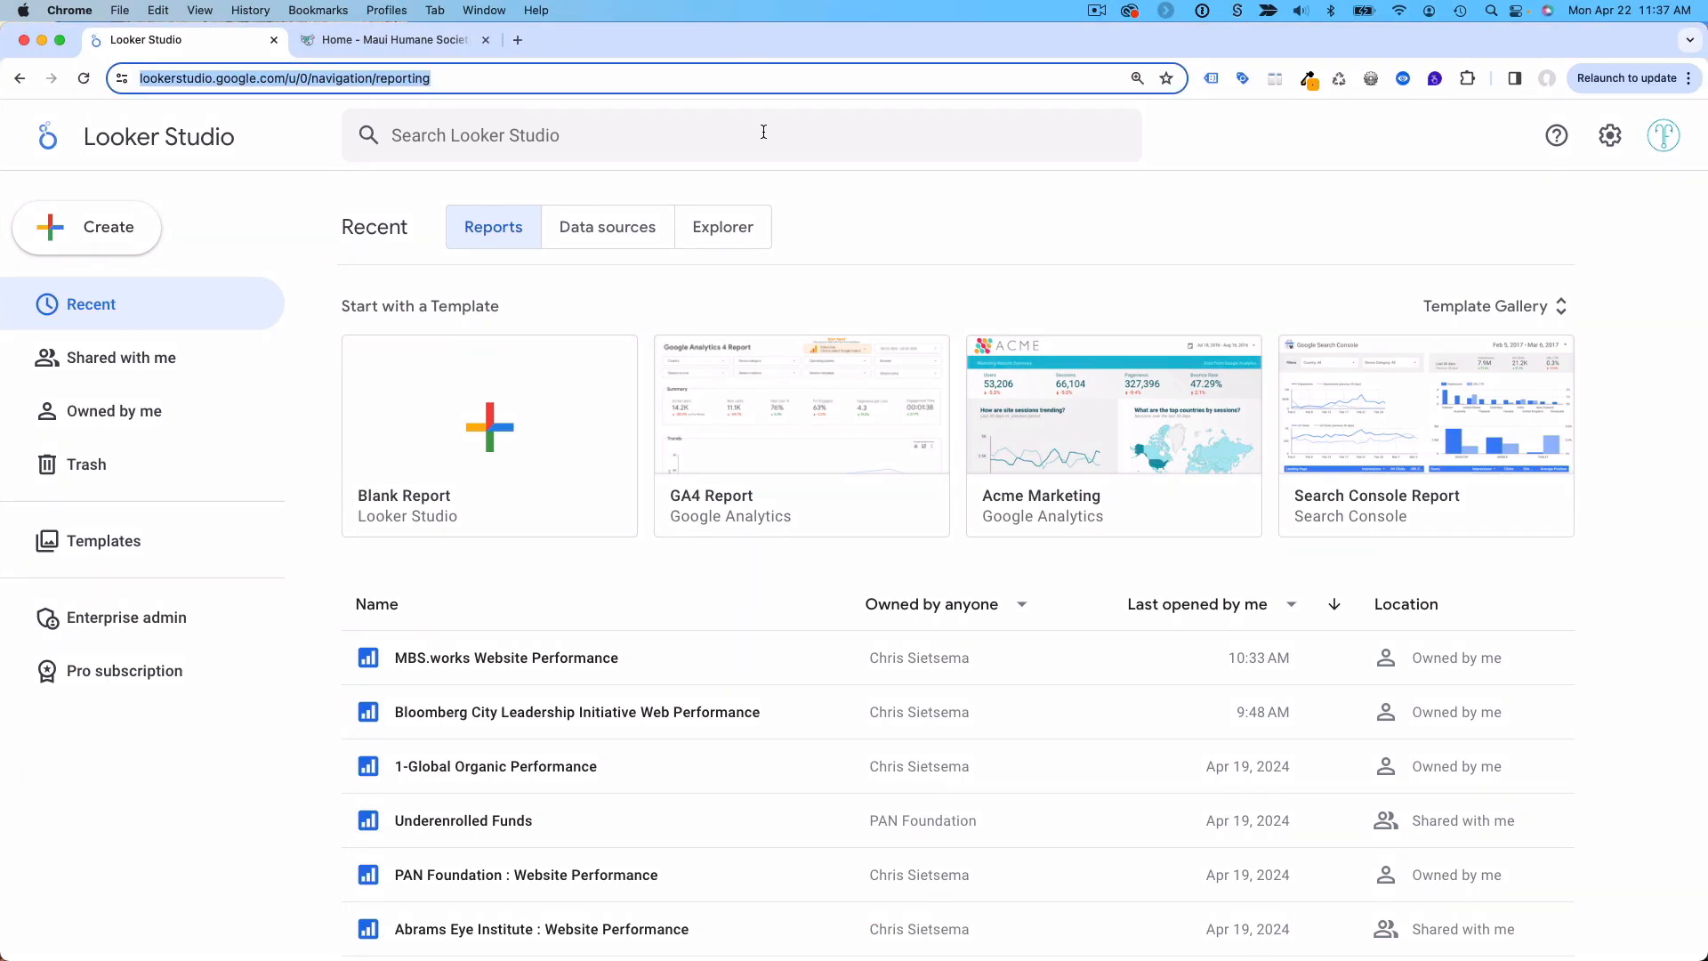
{"action": "left_click", "coordinate": [119, 237]}
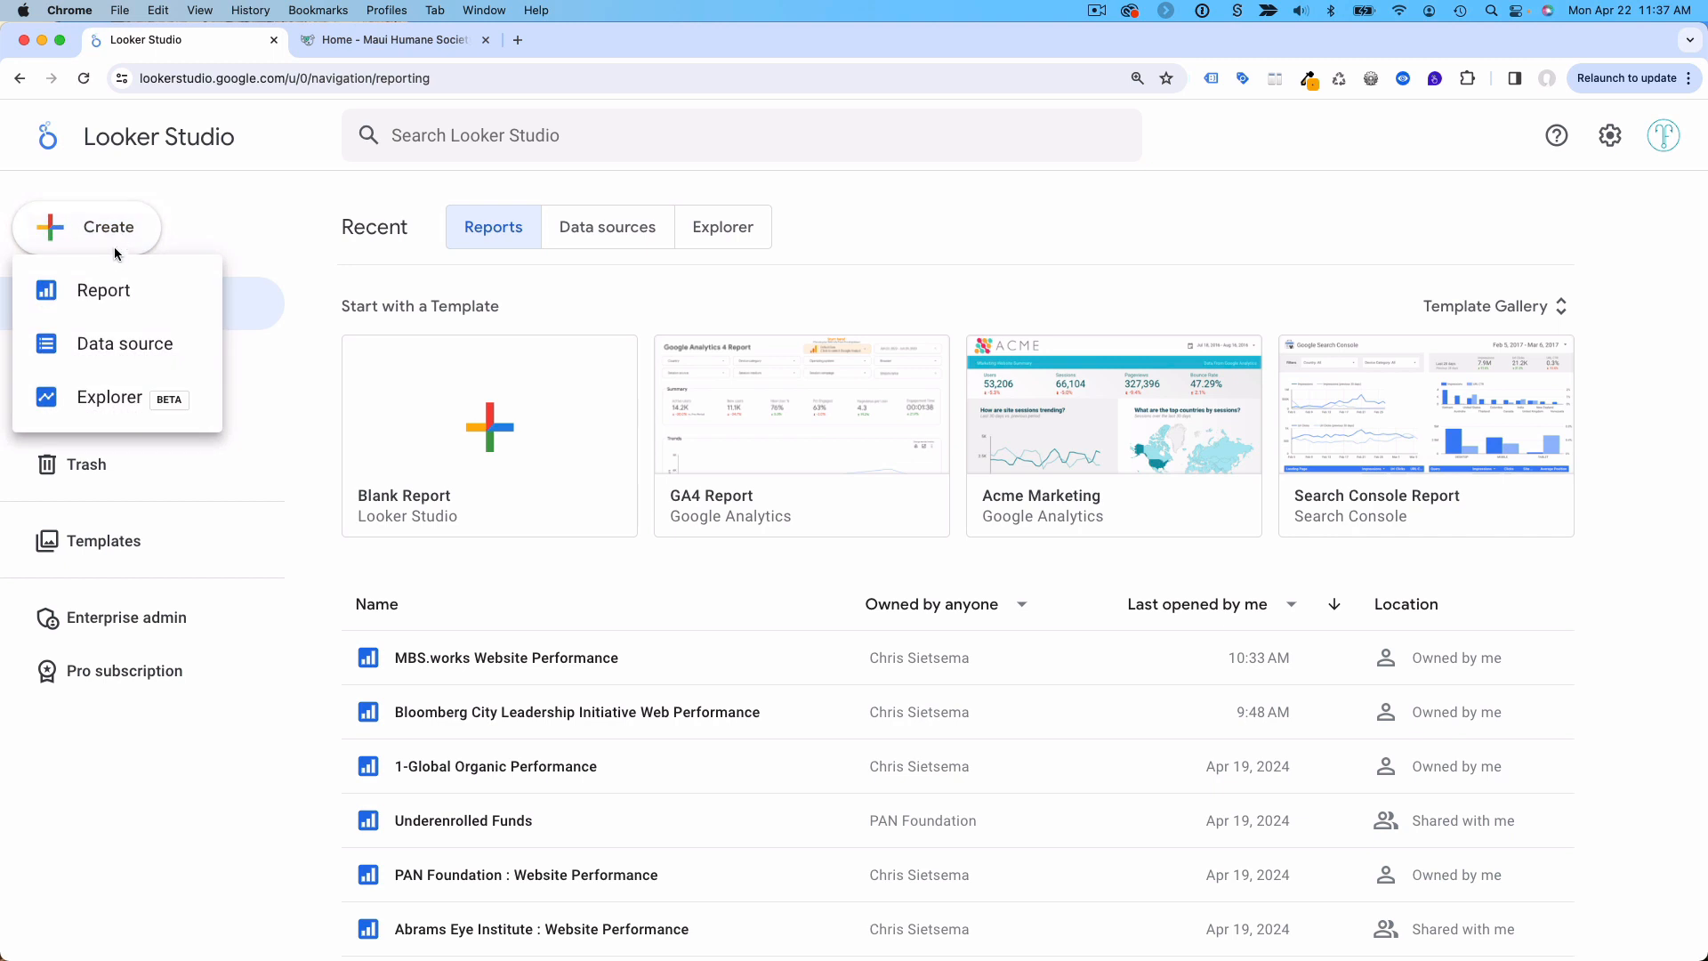
{"action": "left_click", "coordinate": [109, 354]}
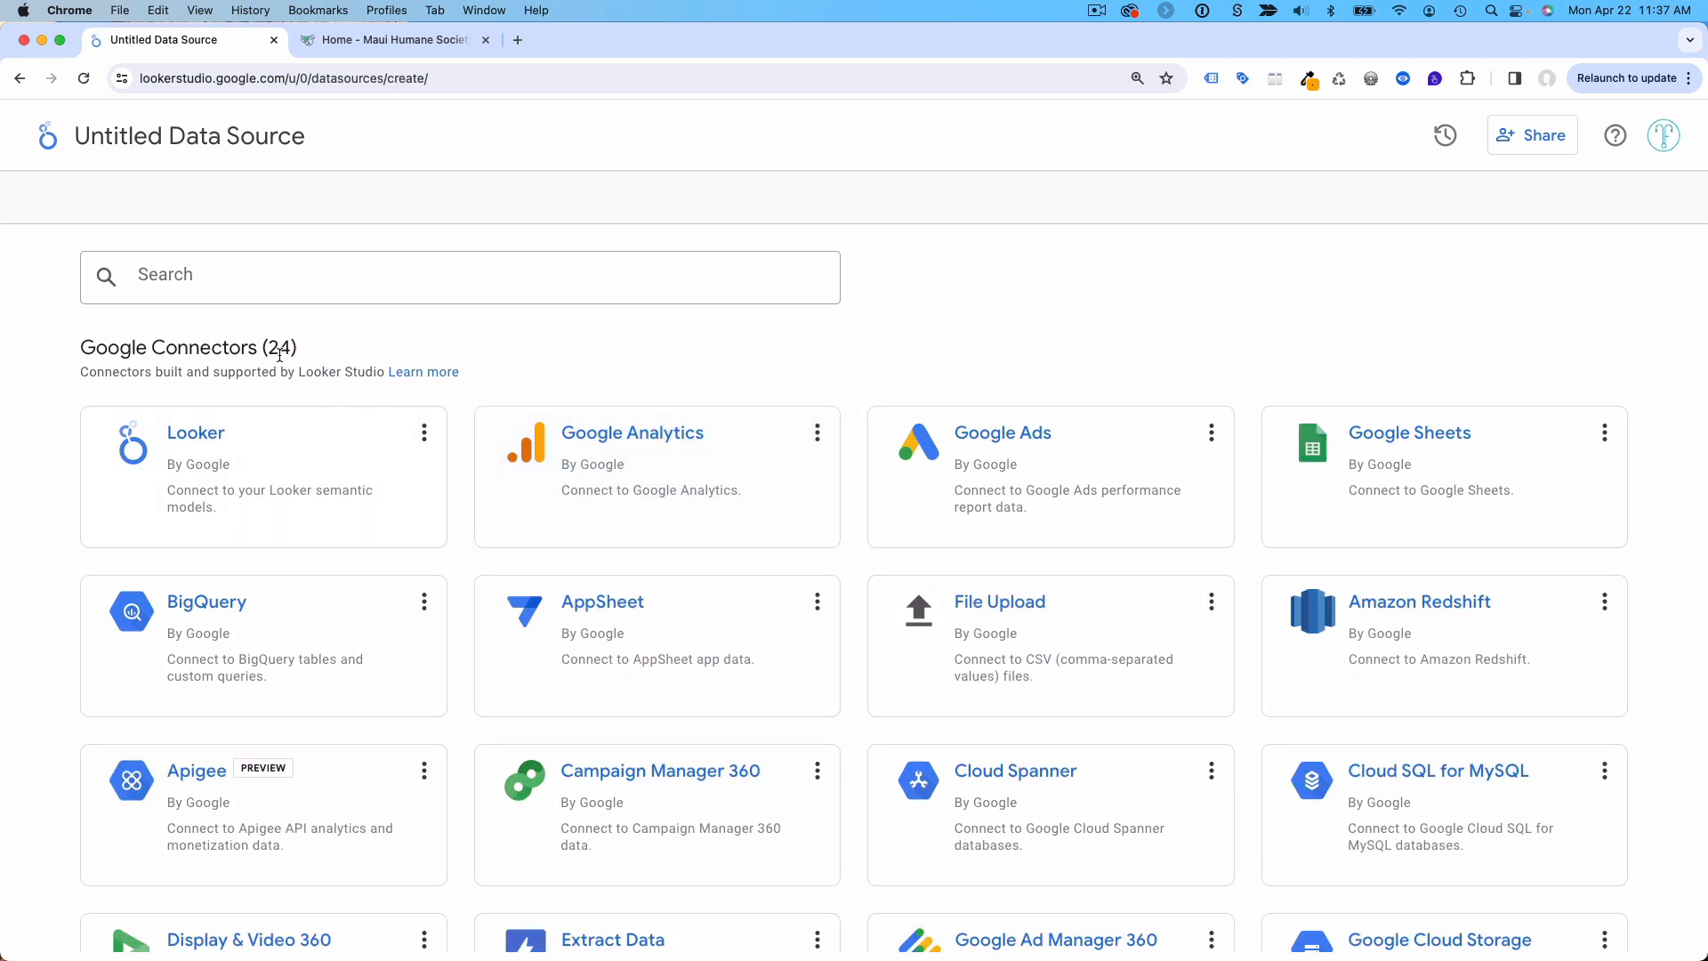
Step: Look through the available Google connectors and partner connectors for the new data source
{"action": "left_click_drag", "start_coordinate": [273, 348], "coordinate": [293, 347]}
{"action": "left_click", "coordinate": [252, 350]}
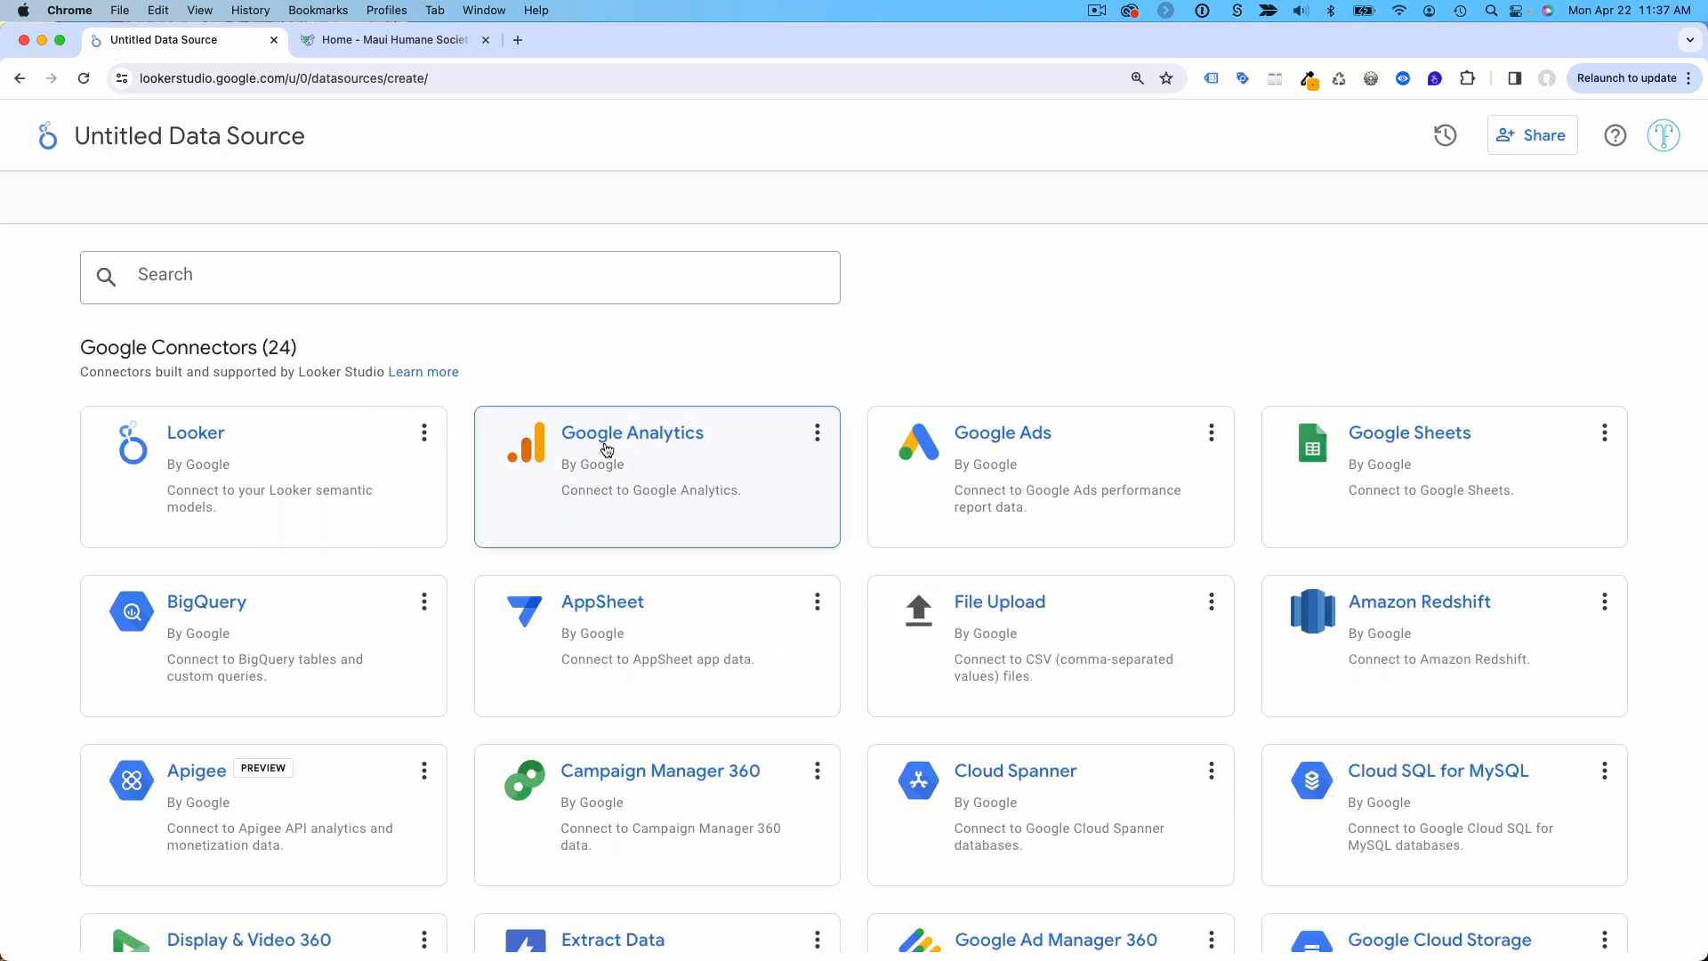
{"action": "scroll", "coordinate": [510, 404], "scroll_direction": "down", "scroll_amount": 5}
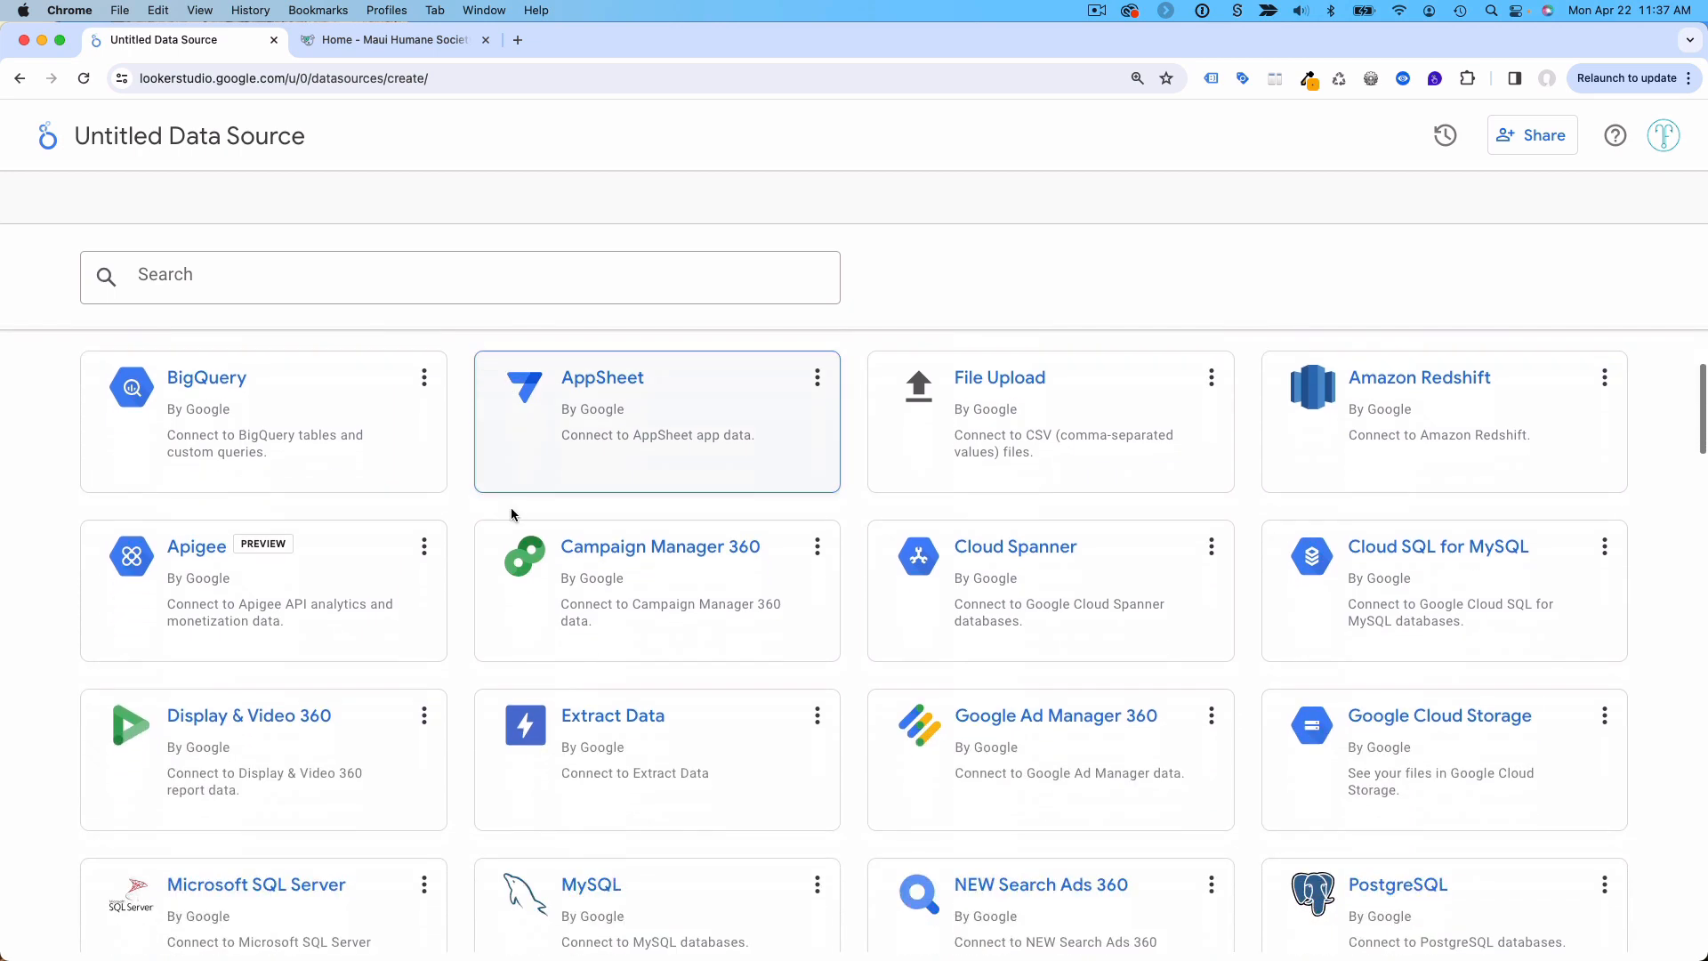
{"action": "scroll", "coordinate": [477, 515], "scroll_direction": "down", "scroll_amount": 6}
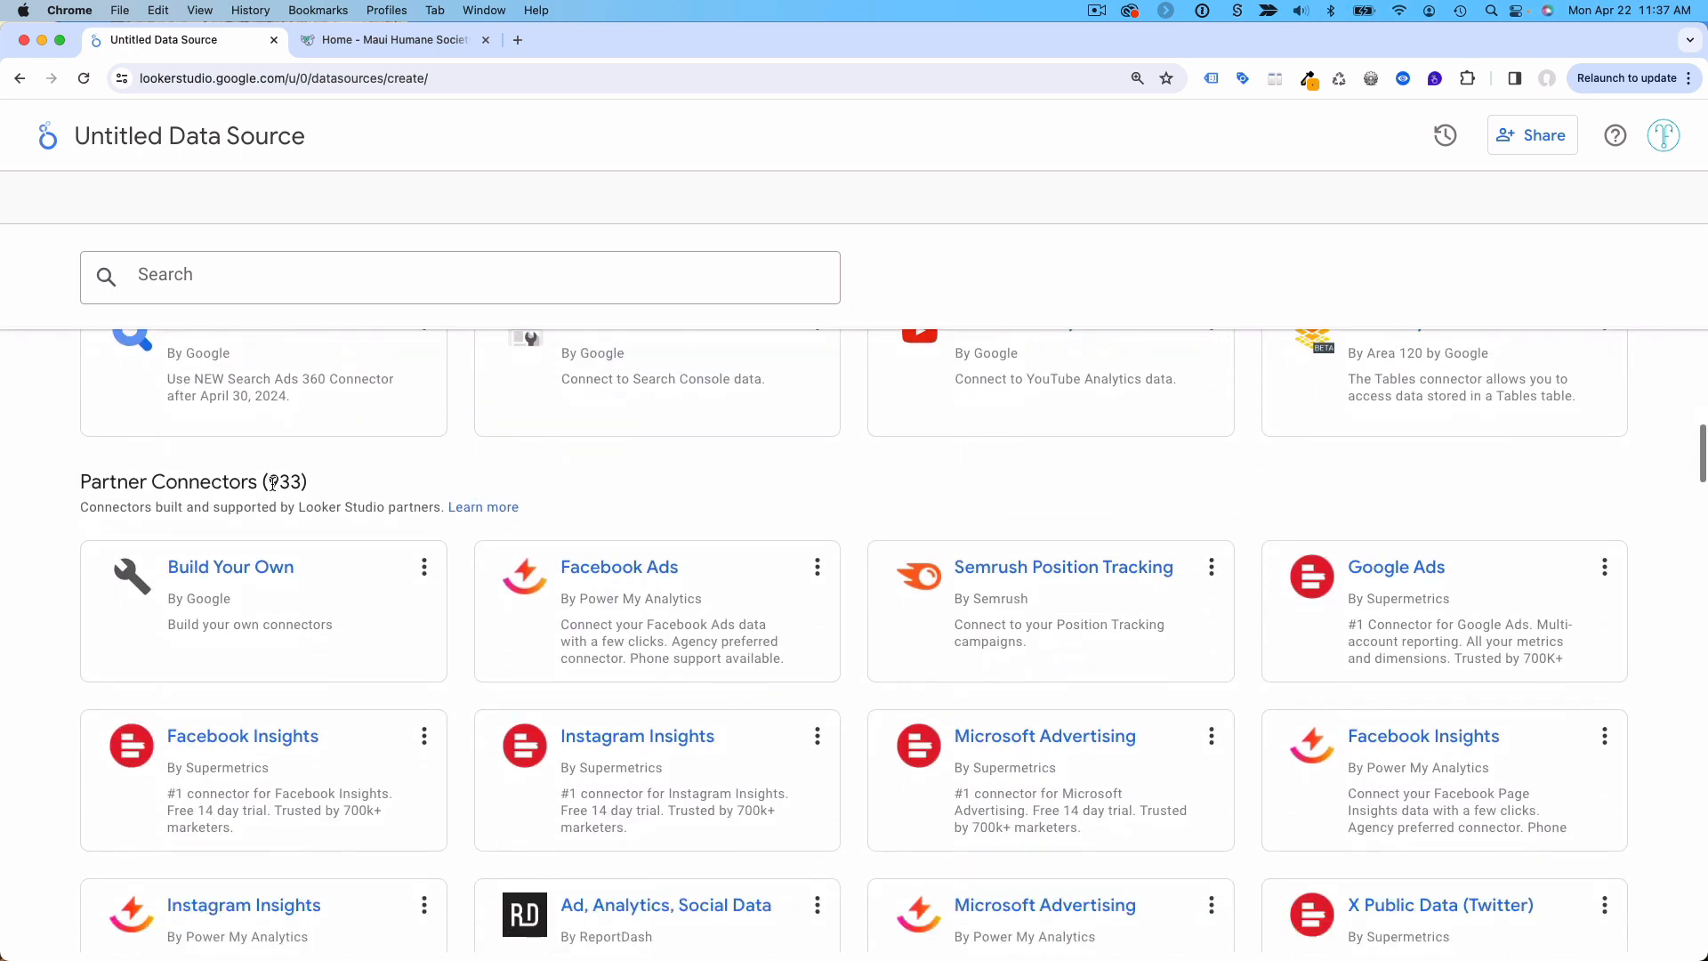
{"action": "left_click_drag", "start_coordinate": [272, 483], "coordinate": [302, 482]}
{"action": "left_click", "coordinate": [359, 483]}
{"action": "scroll", "coordinate": [359, 483], "scroll_direction": "down", "scroll_amount": 1}
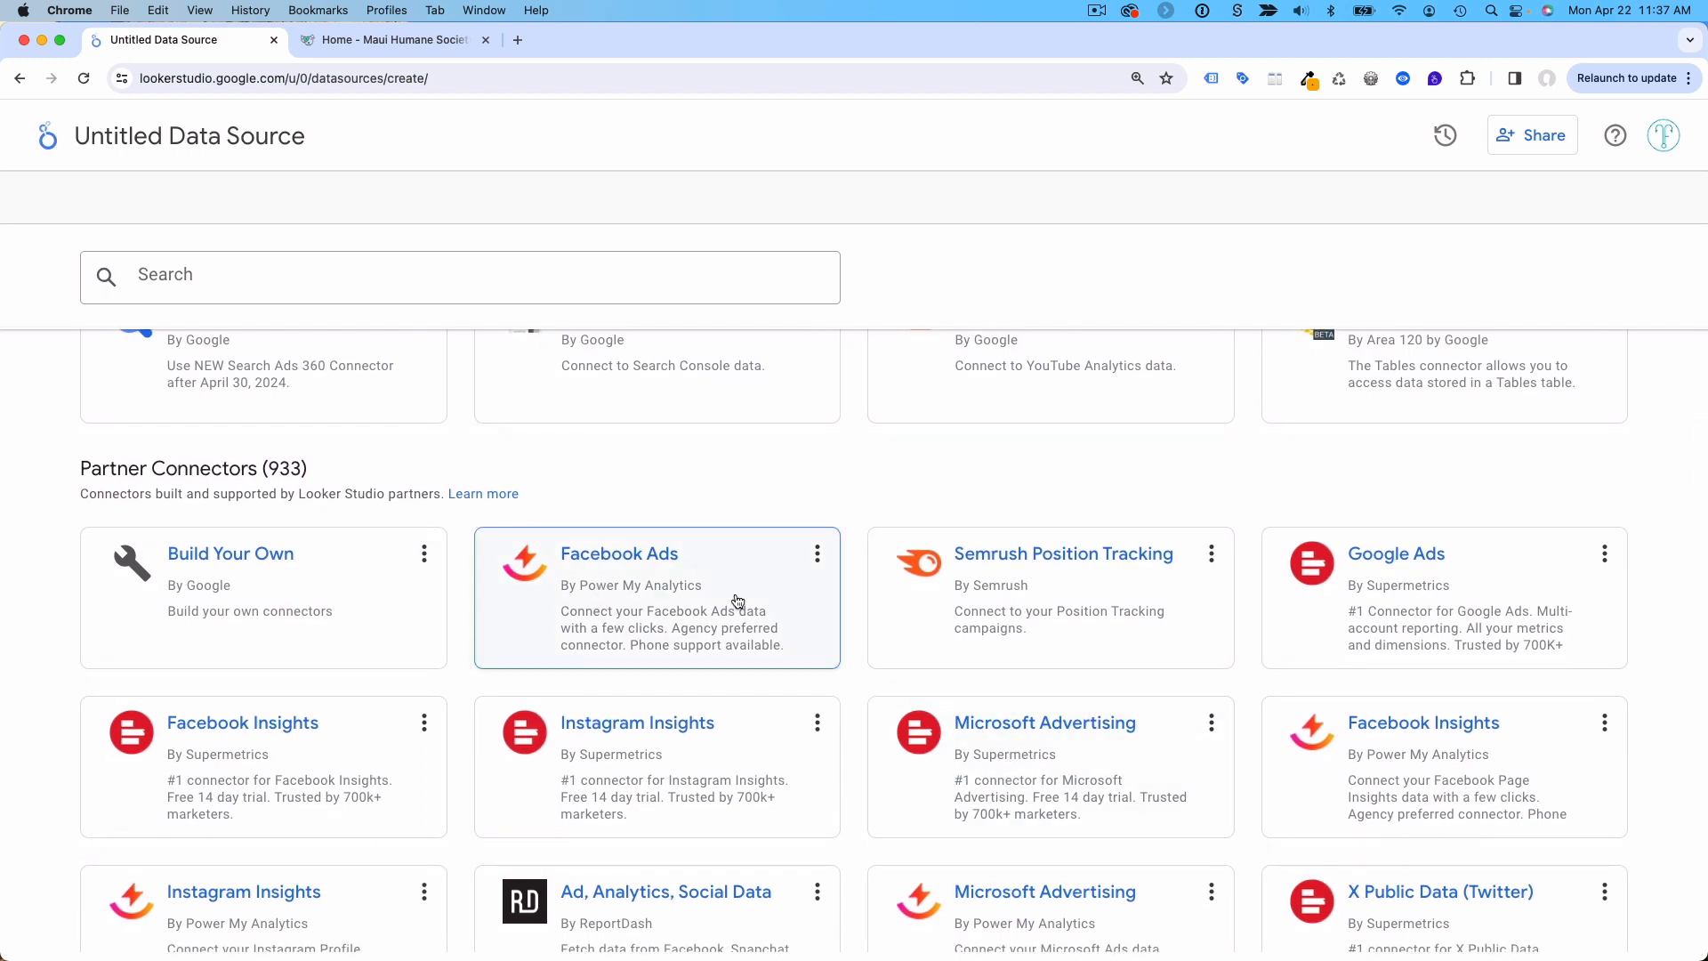
{"action": "scroll", "coordinate": [539, 523], "scroll_direction": "up", "scroll_amount": 8}
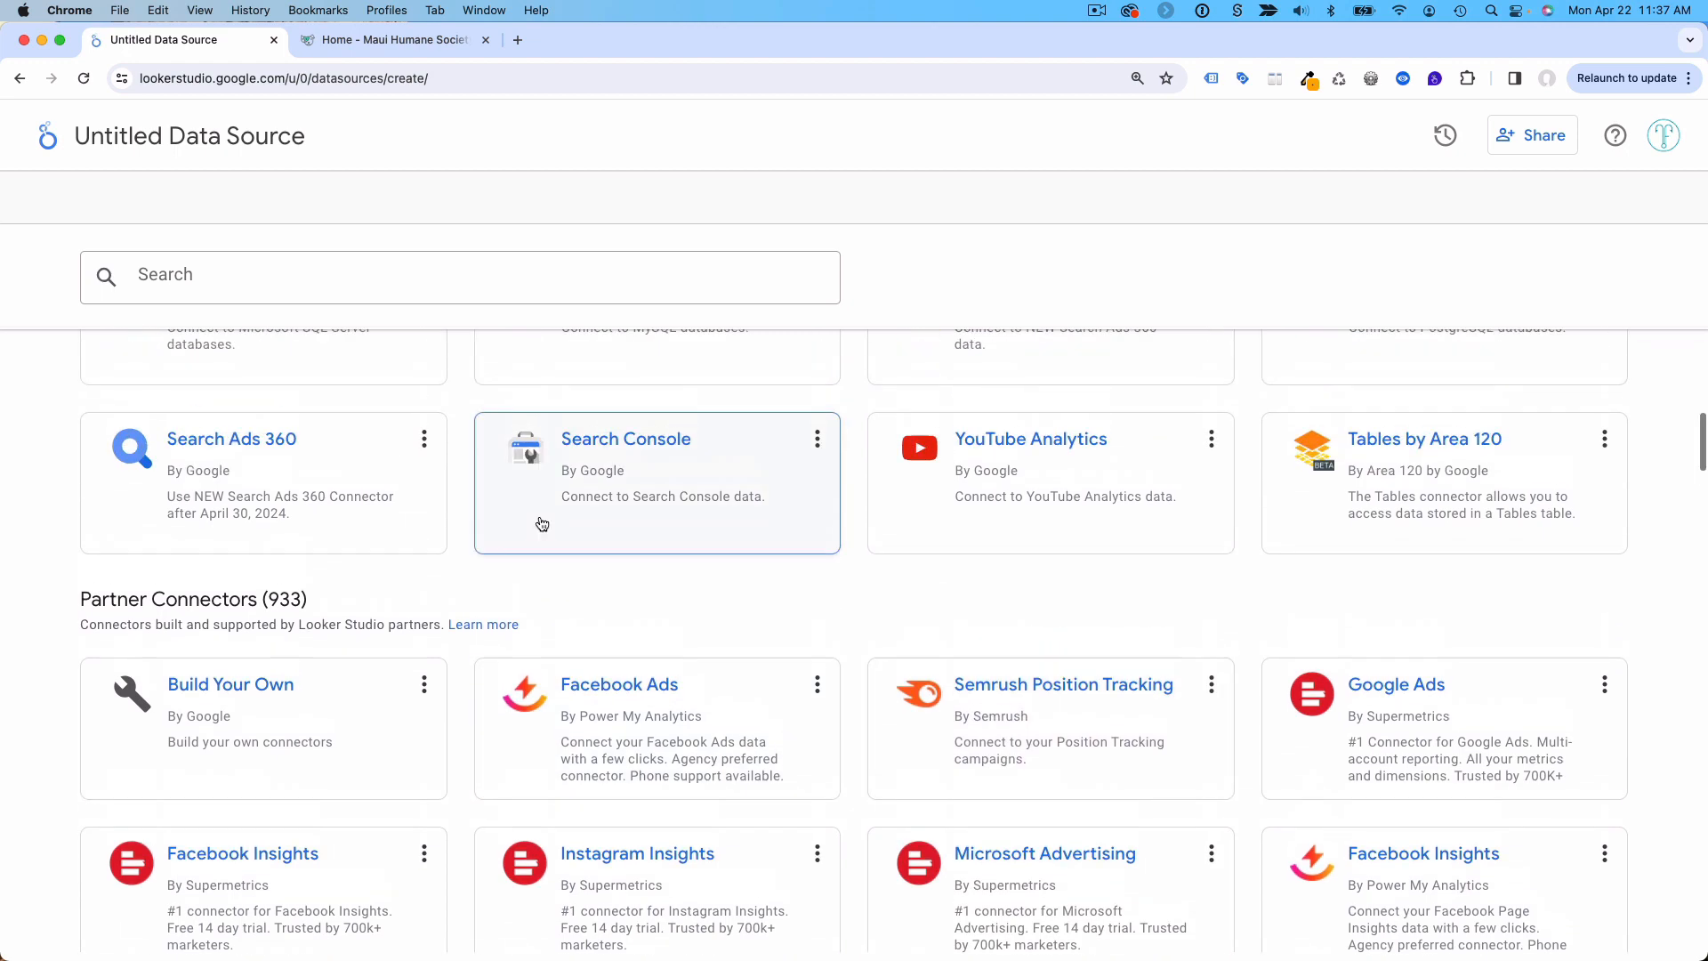
{"action": "scroll", "coordinate": [538, 525], "scroll_direction": "up", "scroll_amount": 3}
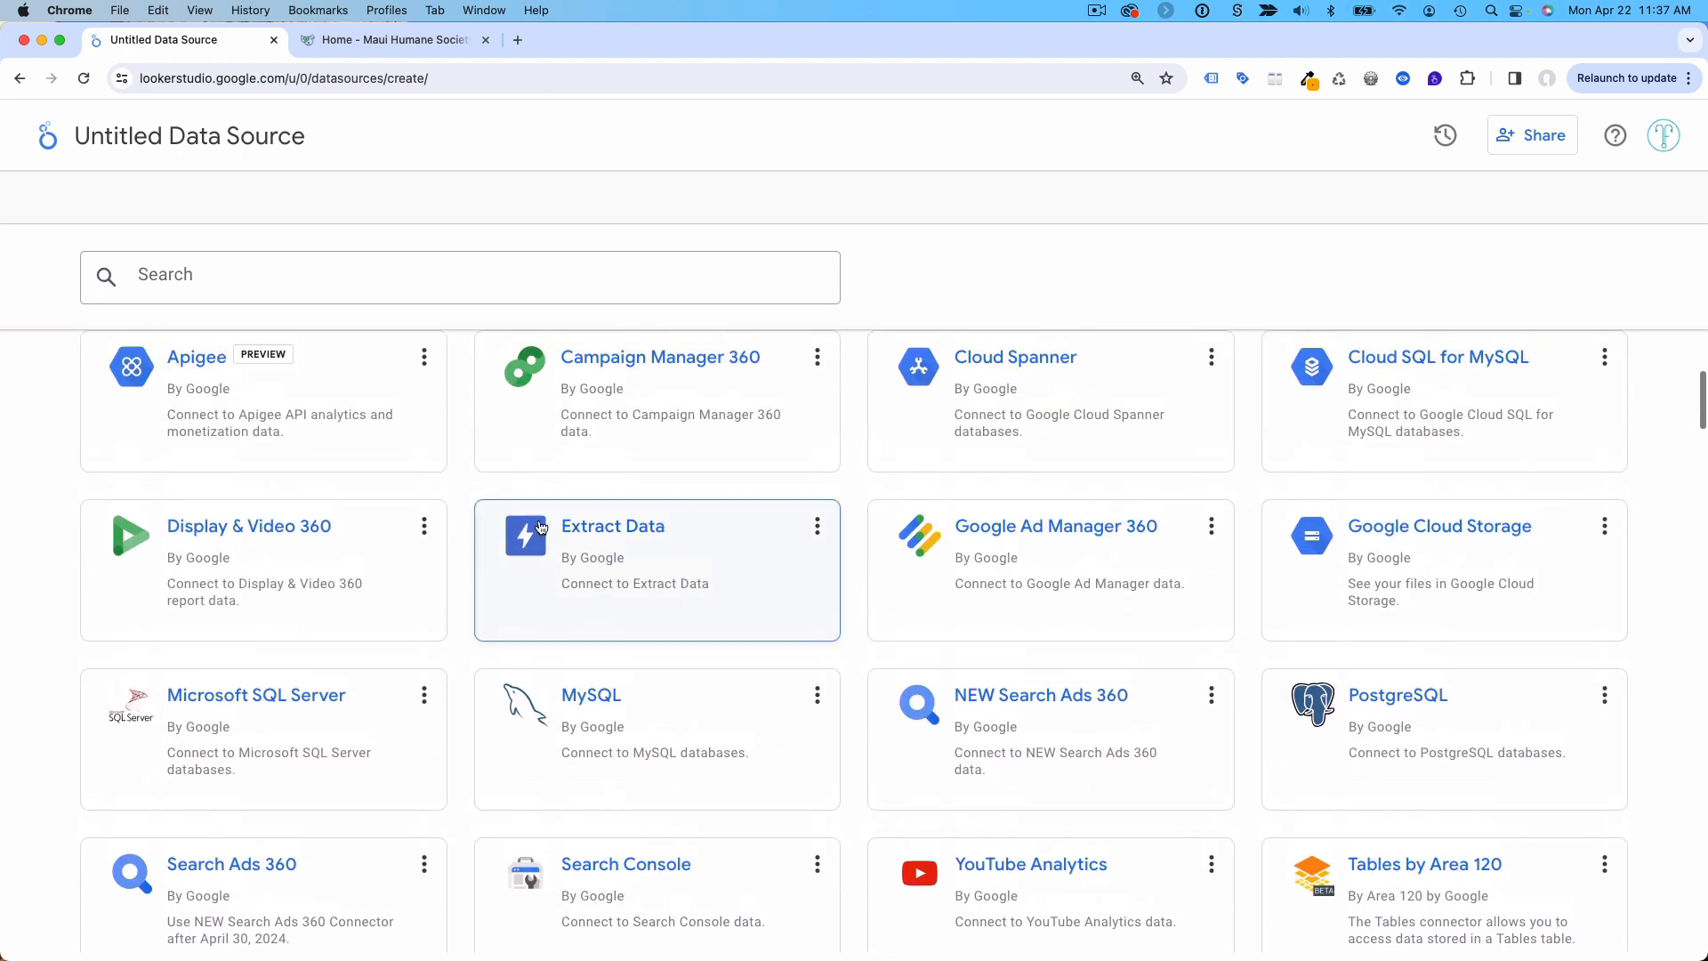
{"action": "scroll", "coordinate": [539, 525], "scroll_direction": "down", "scroll_amount": 9}
{"action": "scroll", "coordinate": [541, 528], "scroll_direction": "down", "scroll_amount": 3}
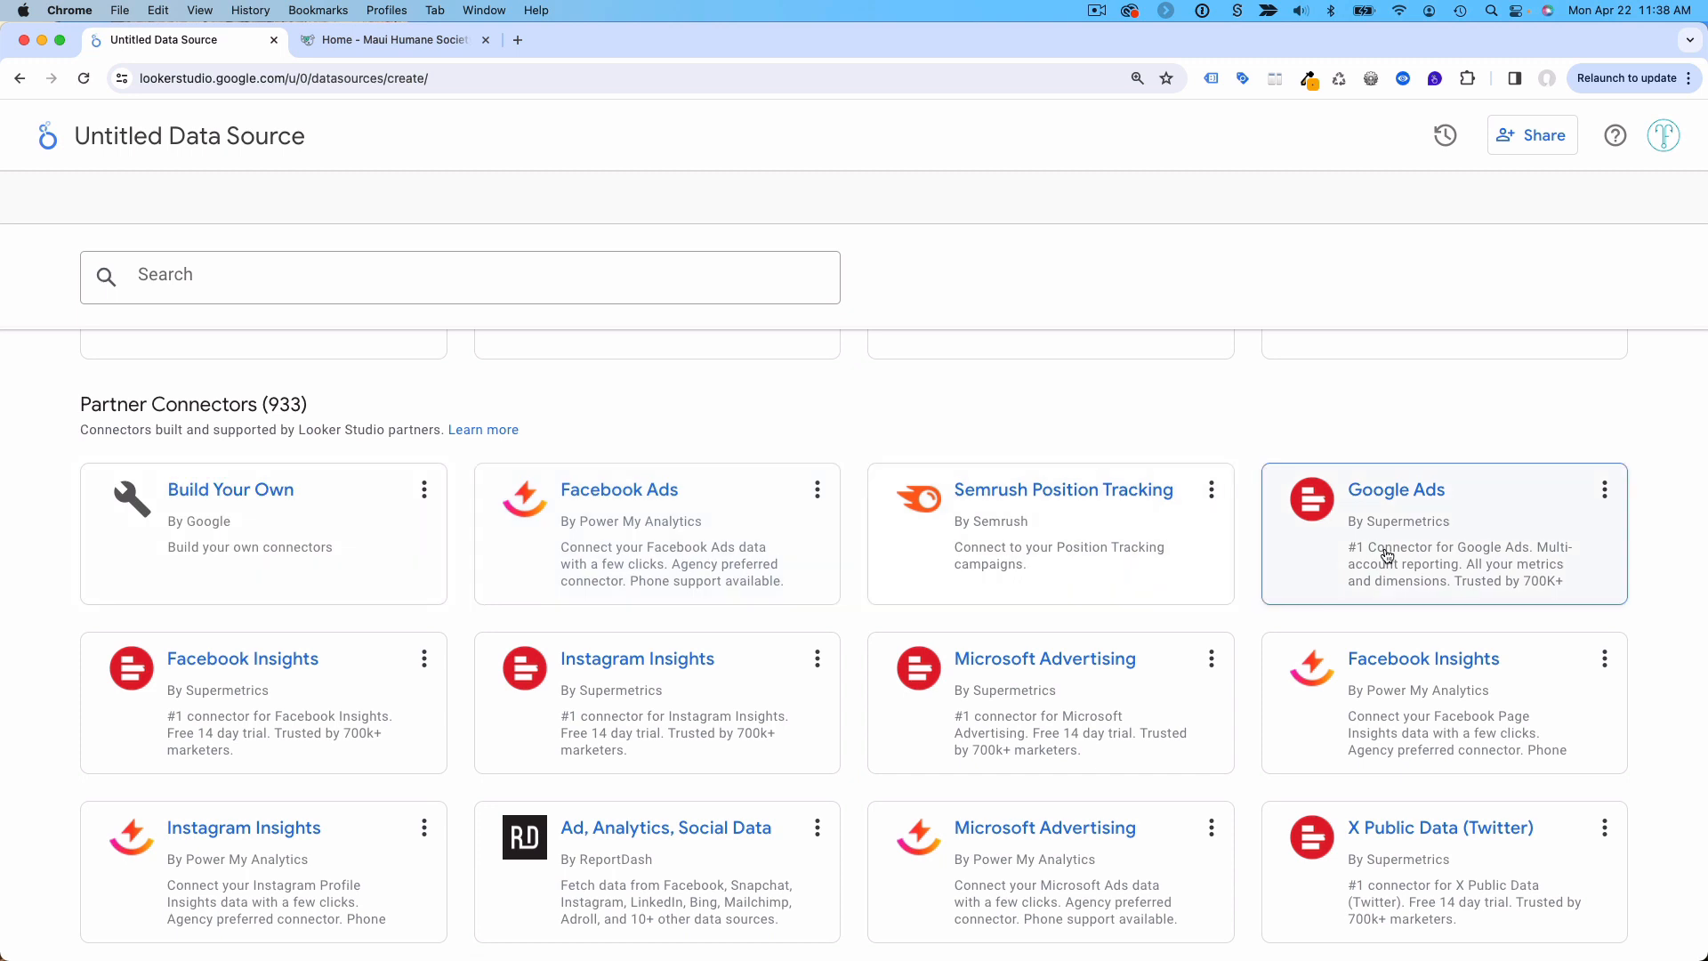
{"action": "scroll", "coordinate": [553, 569], "scroll_direction": "down", "scroll_amount": 3}
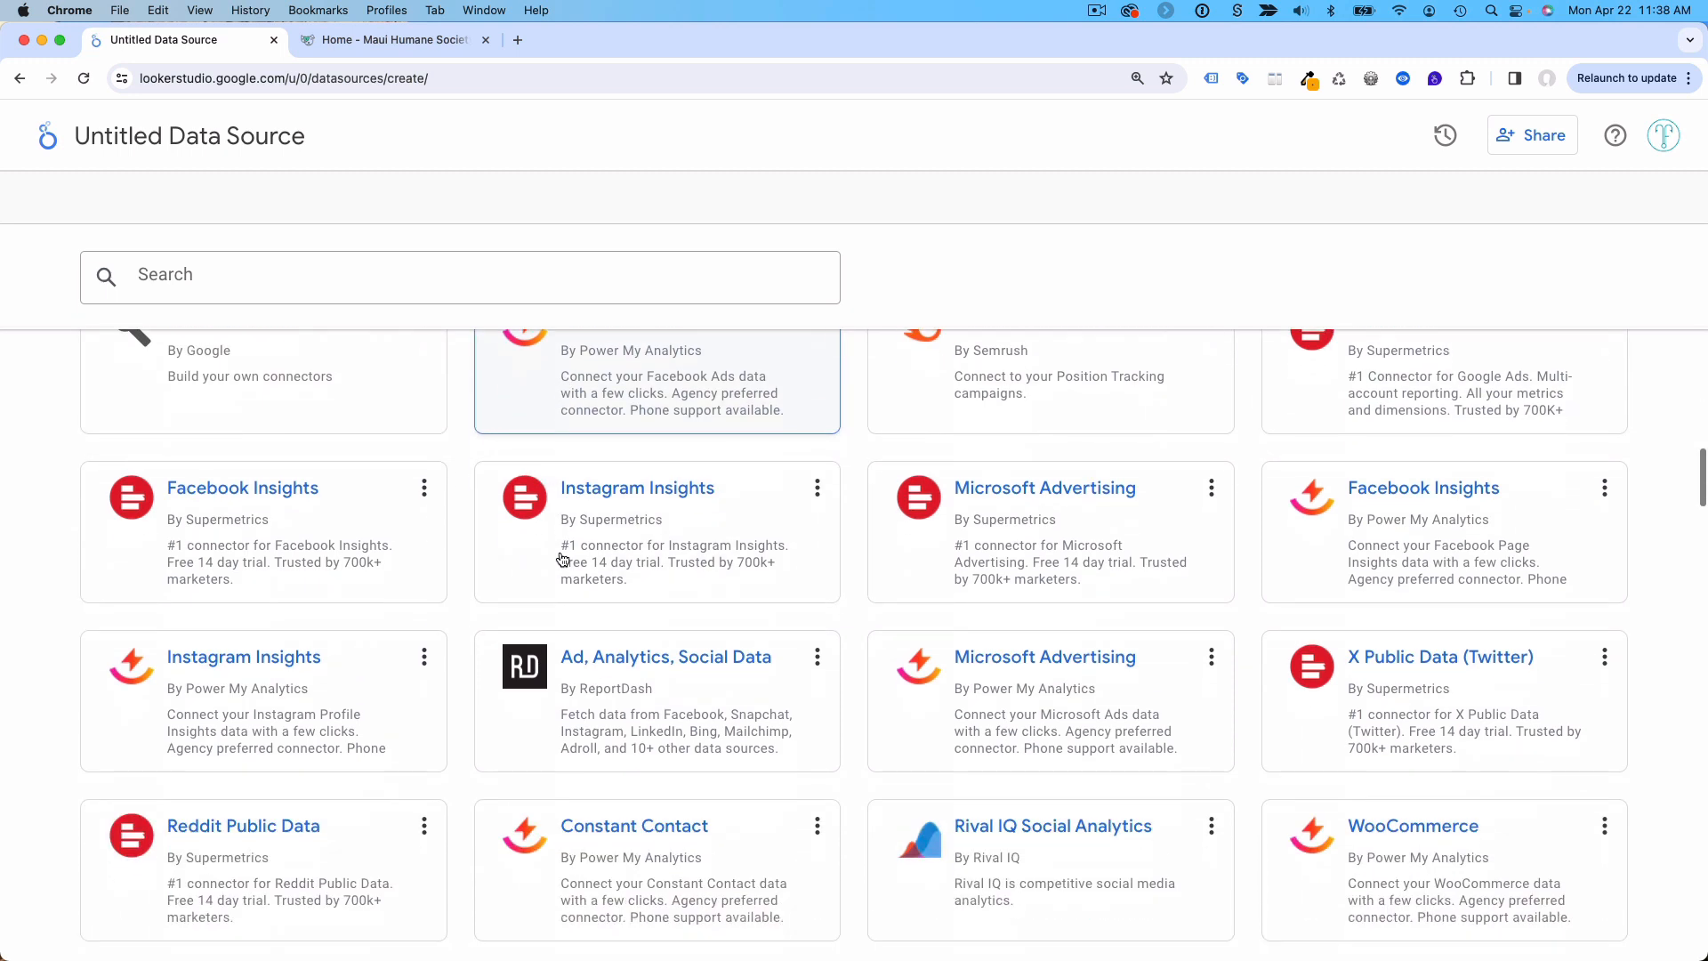
{"action": "scroll", "coordinate": [328, 783], "scroll_direction": "up", "scroll_amount": 2}
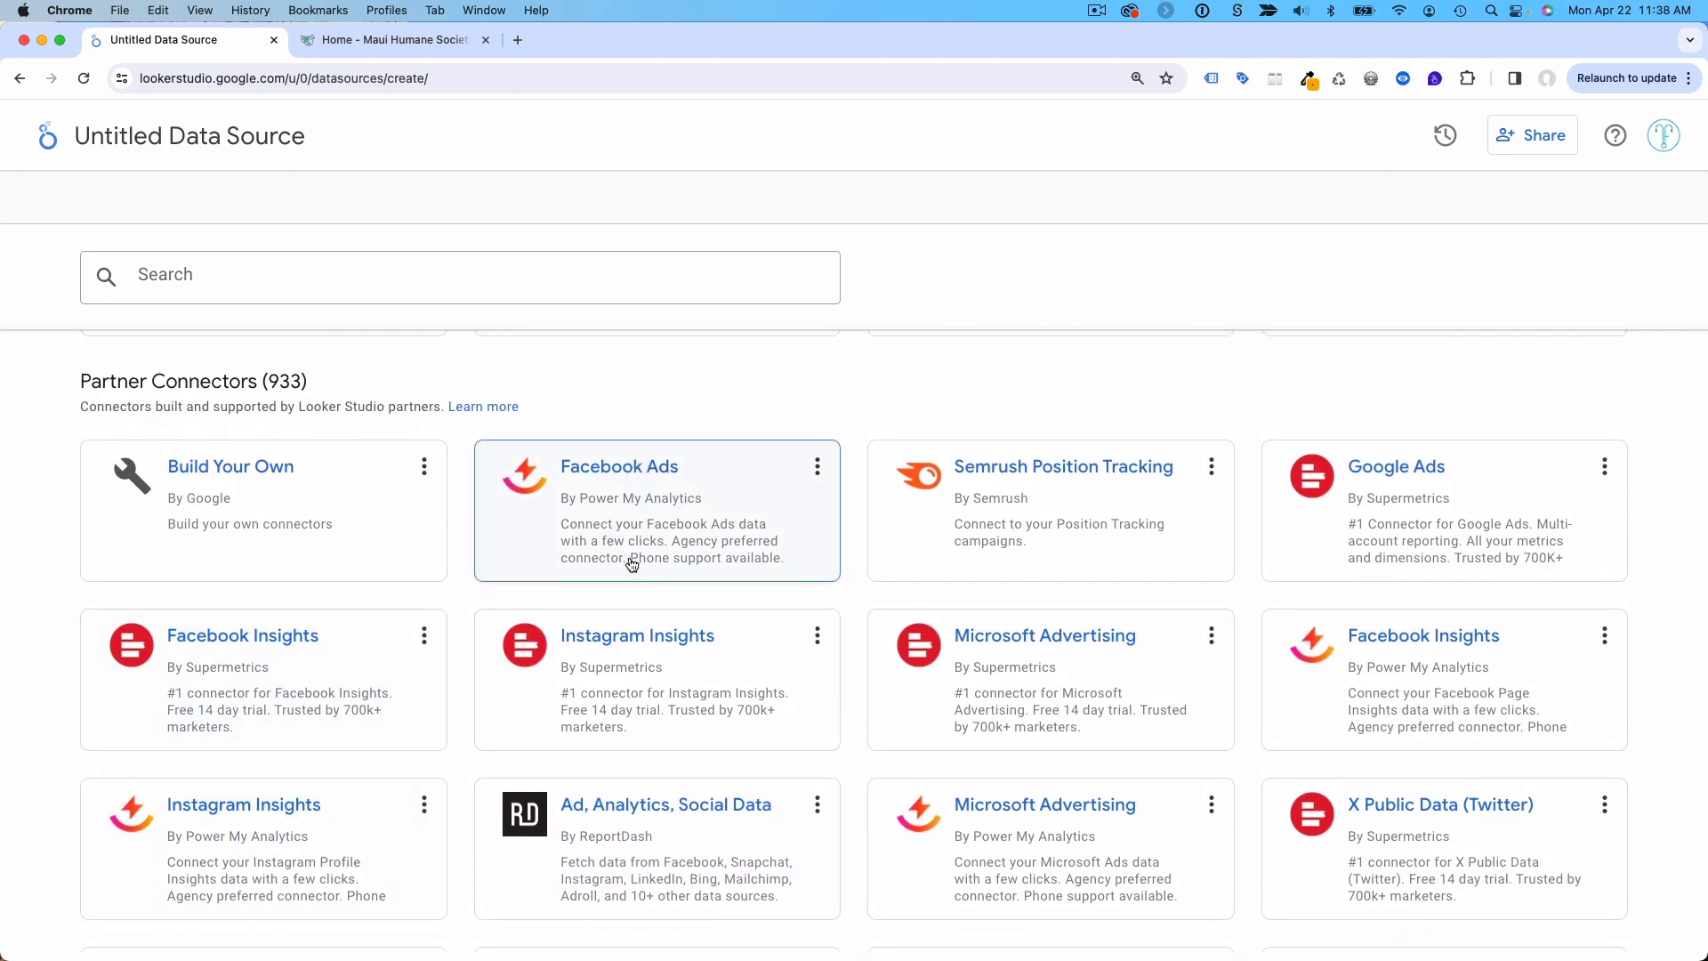
{"action": "scroll", "coordinate": [621, 526], "scroll_direction": "up", "scroll_amount": 10}
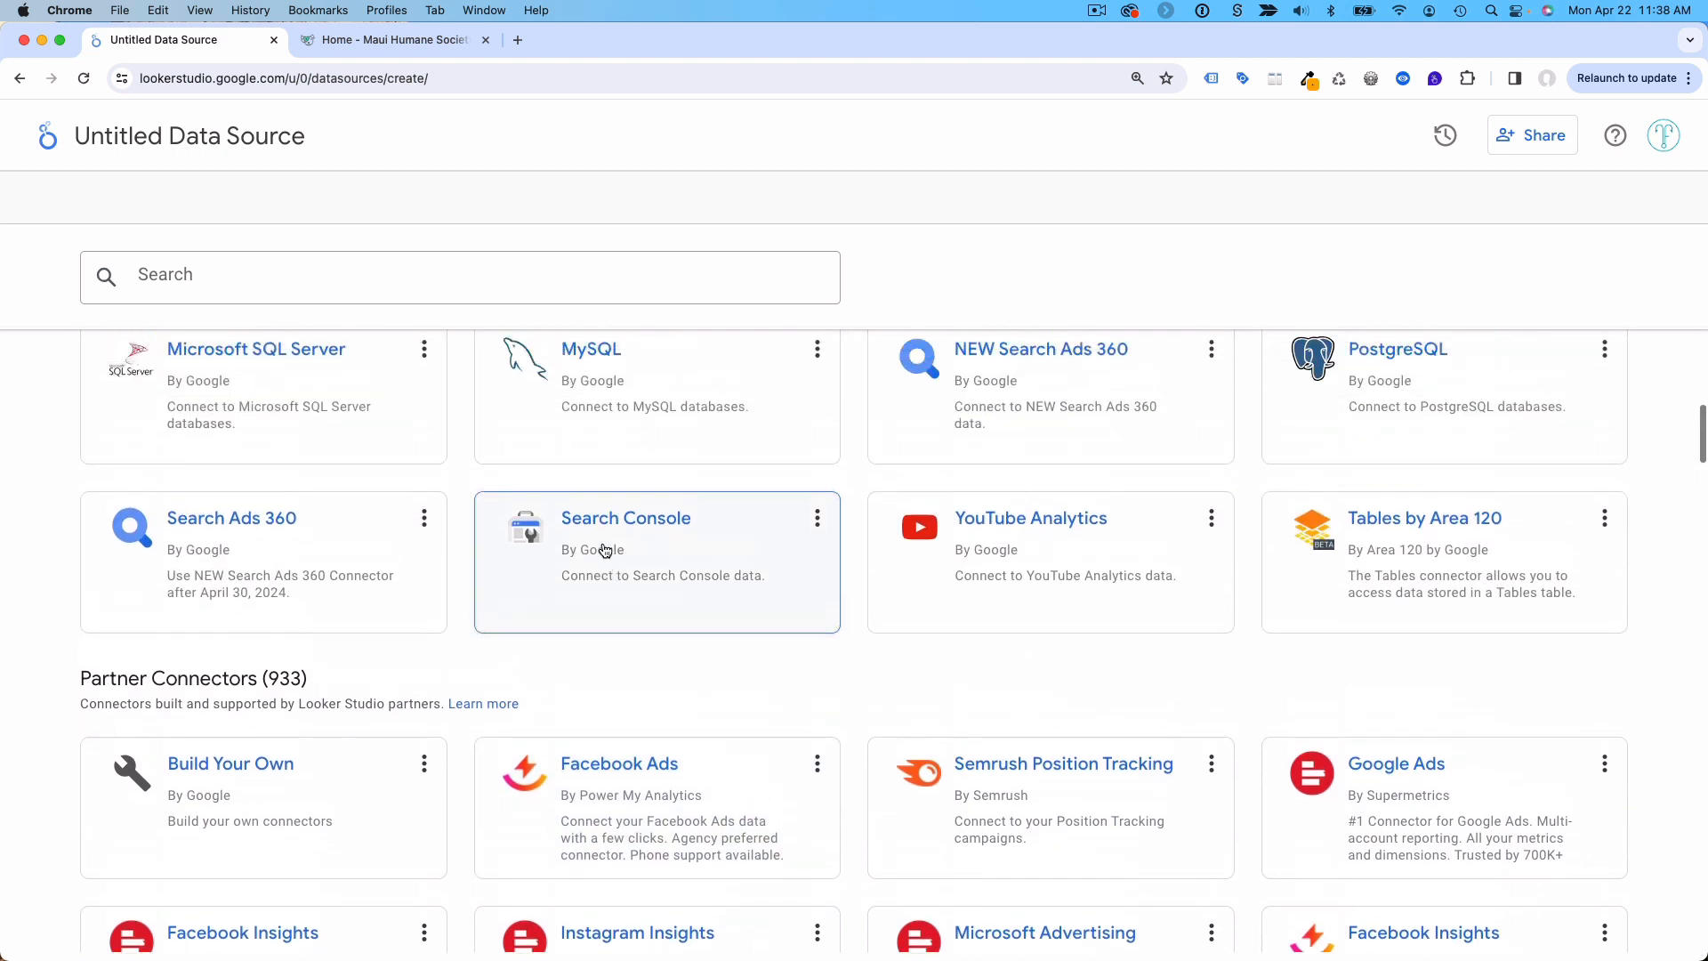
{"action": "scroll", "coordinate": [603, 547], "scroll_direction": "up", "scroll_amount": 2}
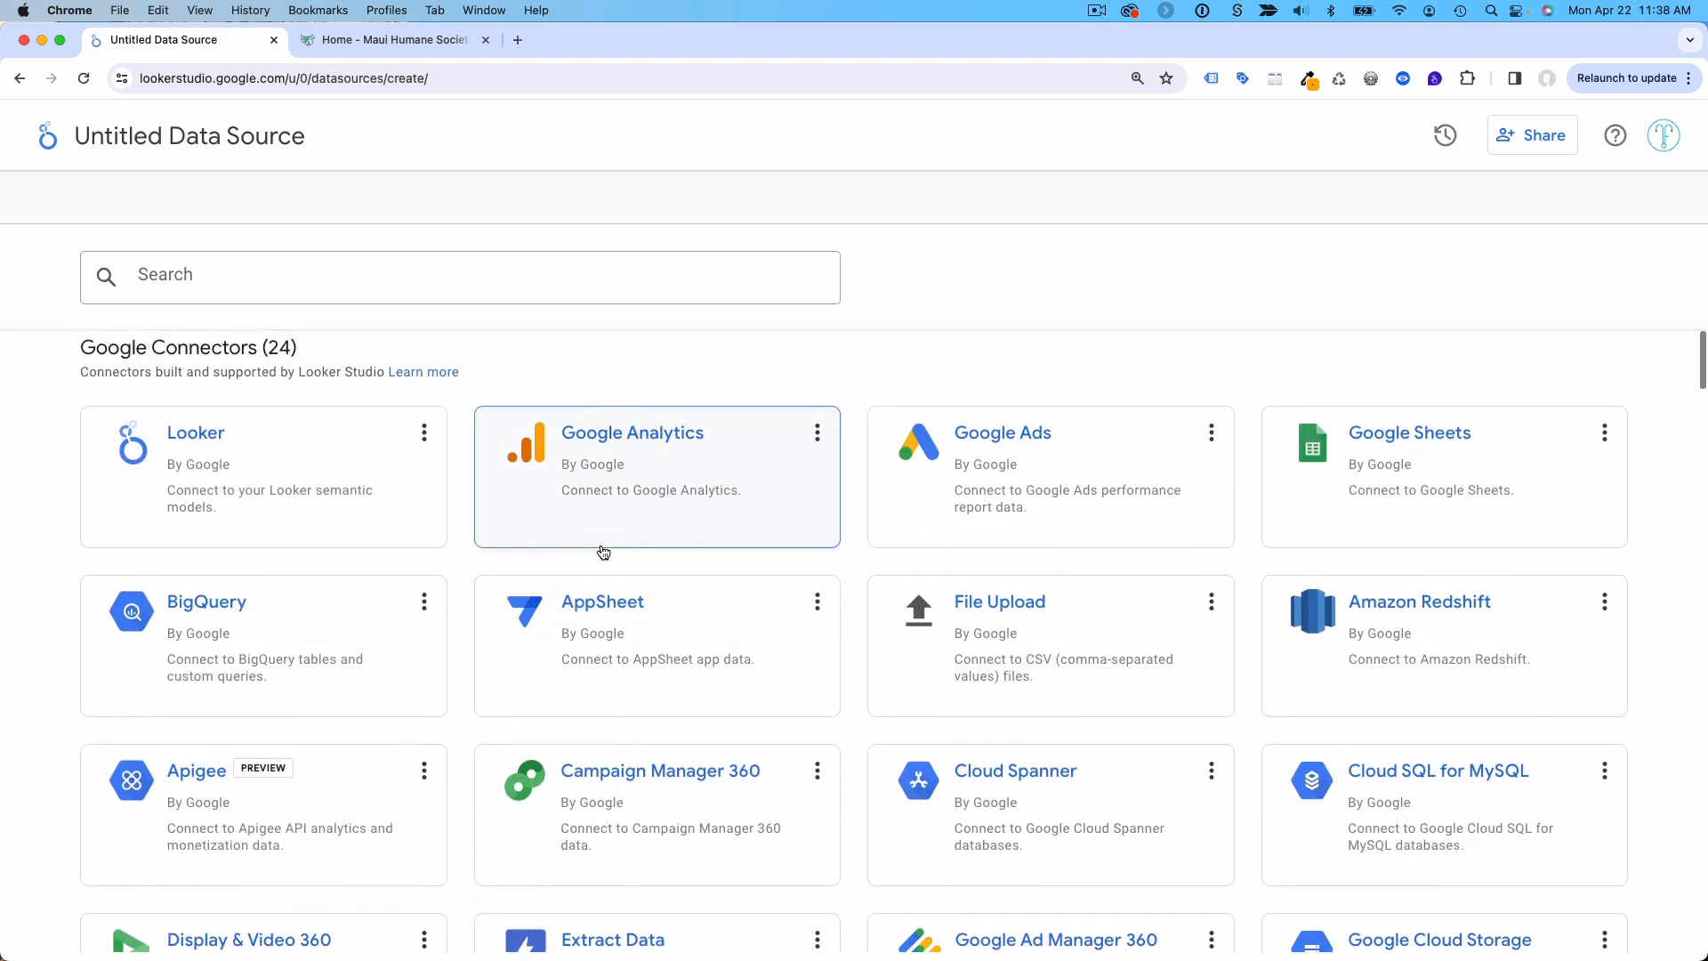
Step: Choose the Google Analytics connector and select the Maui Humane Society account's "Maui Humane Society Website - GA4" property
{"action": "left_click", "coordinate": [704, 469]}
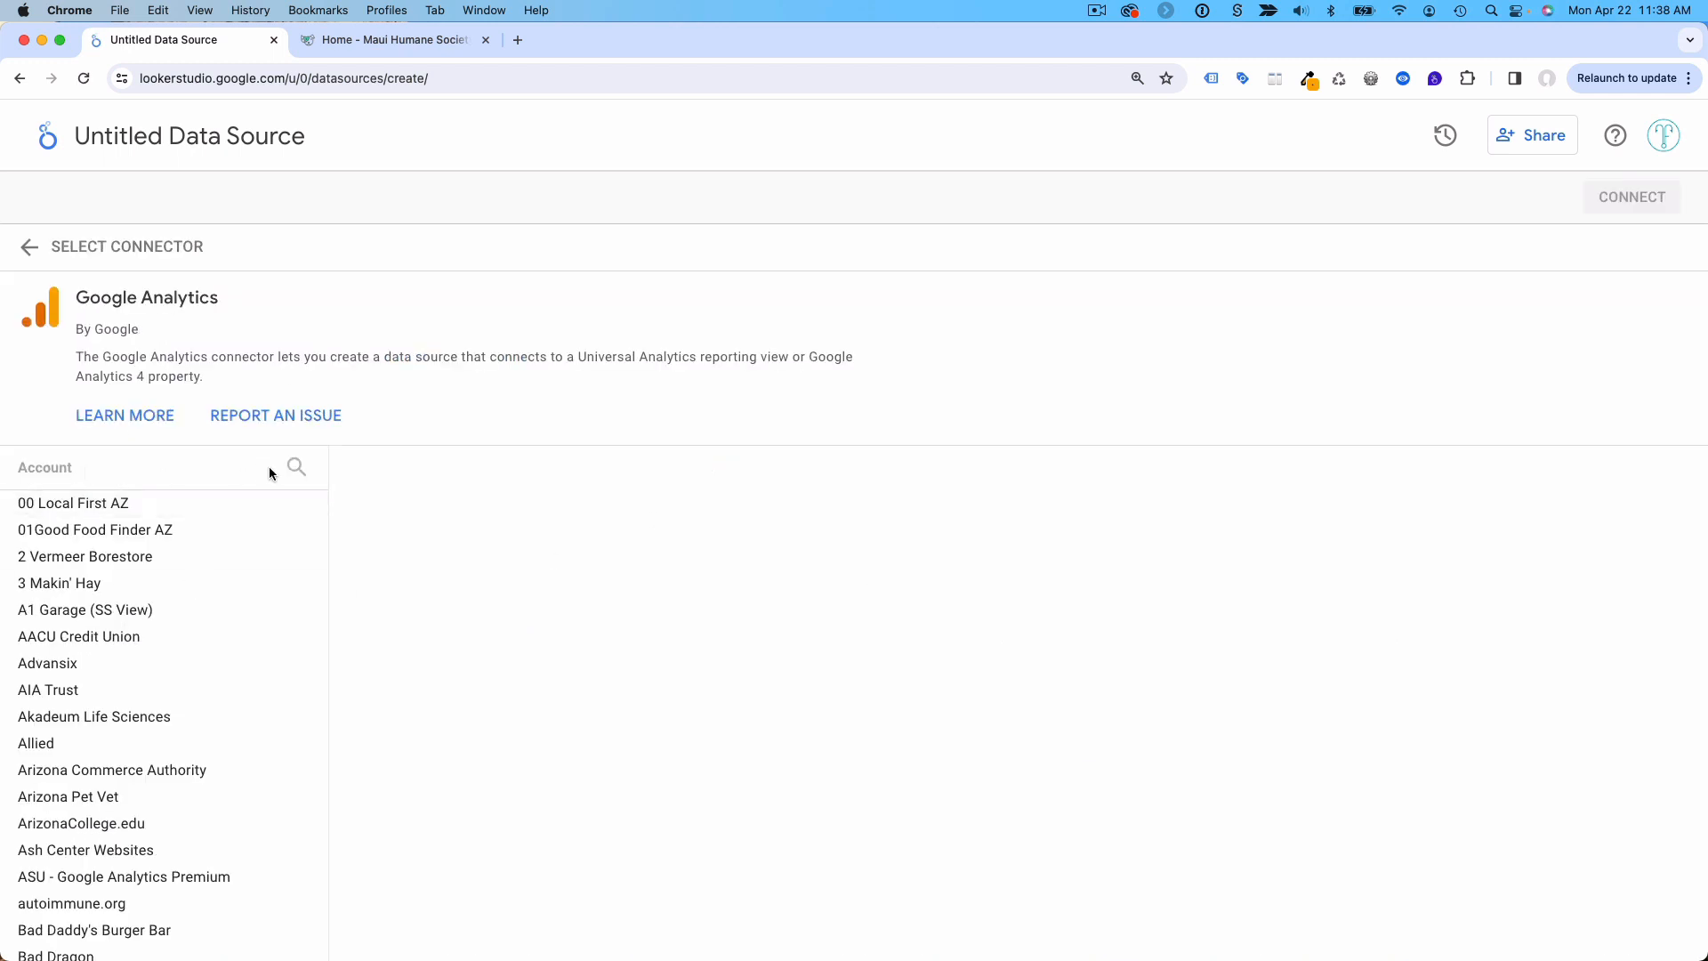
{"action": "left_click", "coordinate": [297, 468]}
{"action": "type", "text": "ma"}
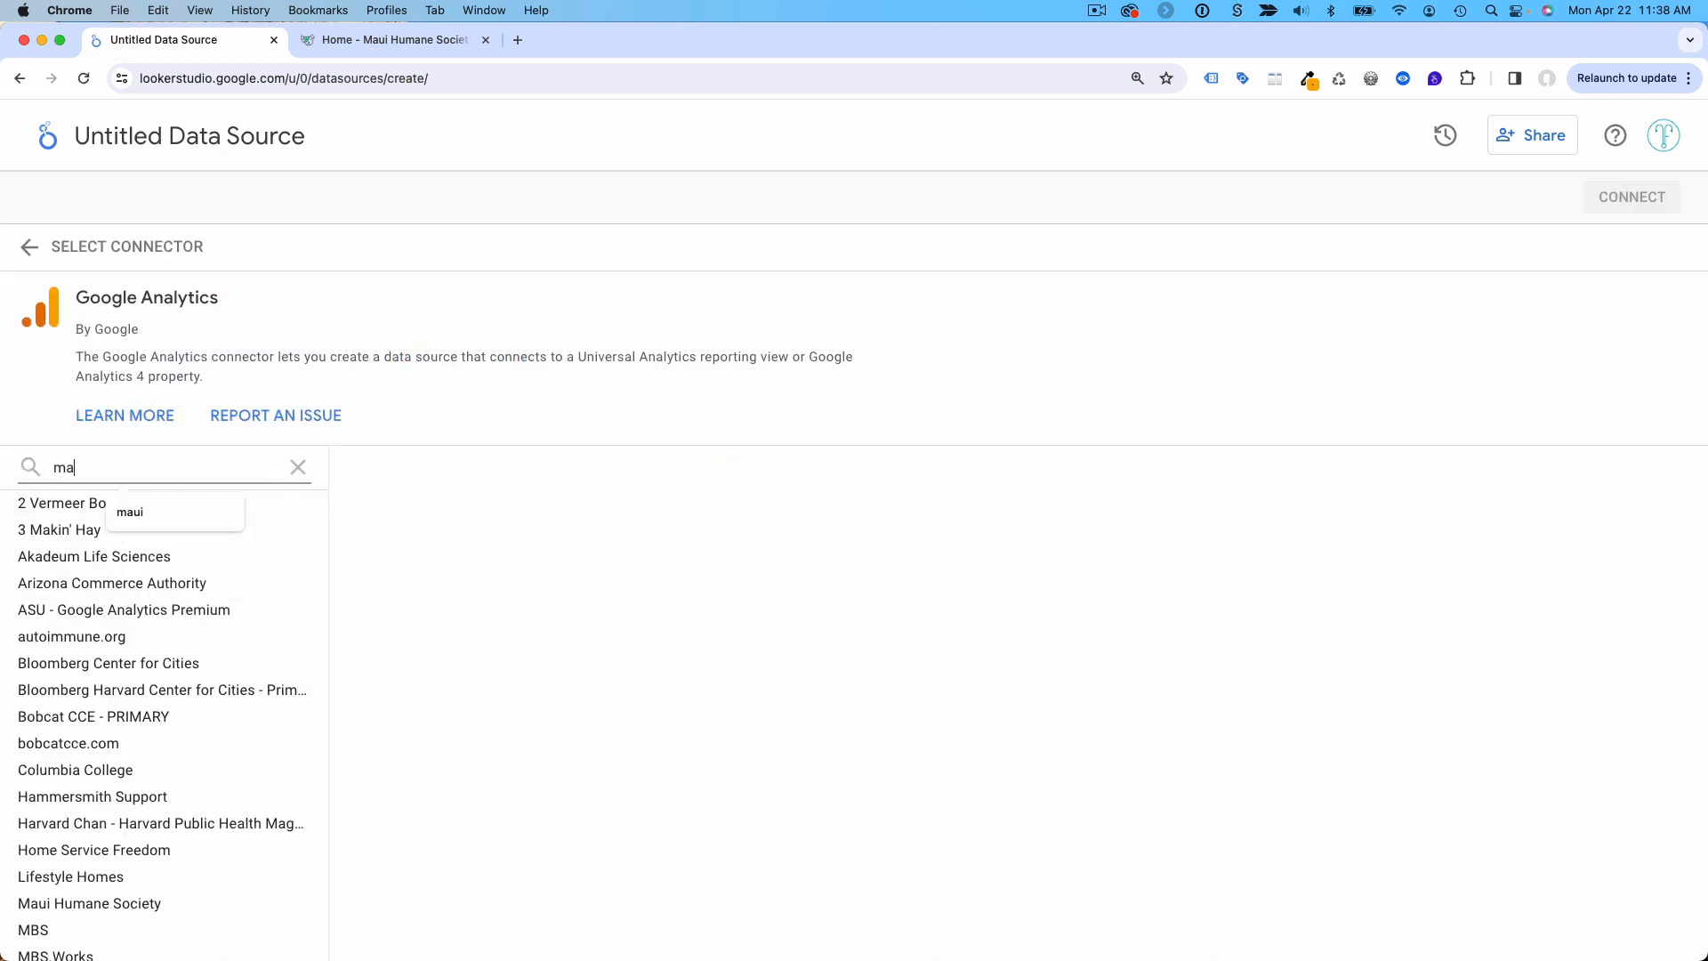
{"action": "type", "text": "ui"}
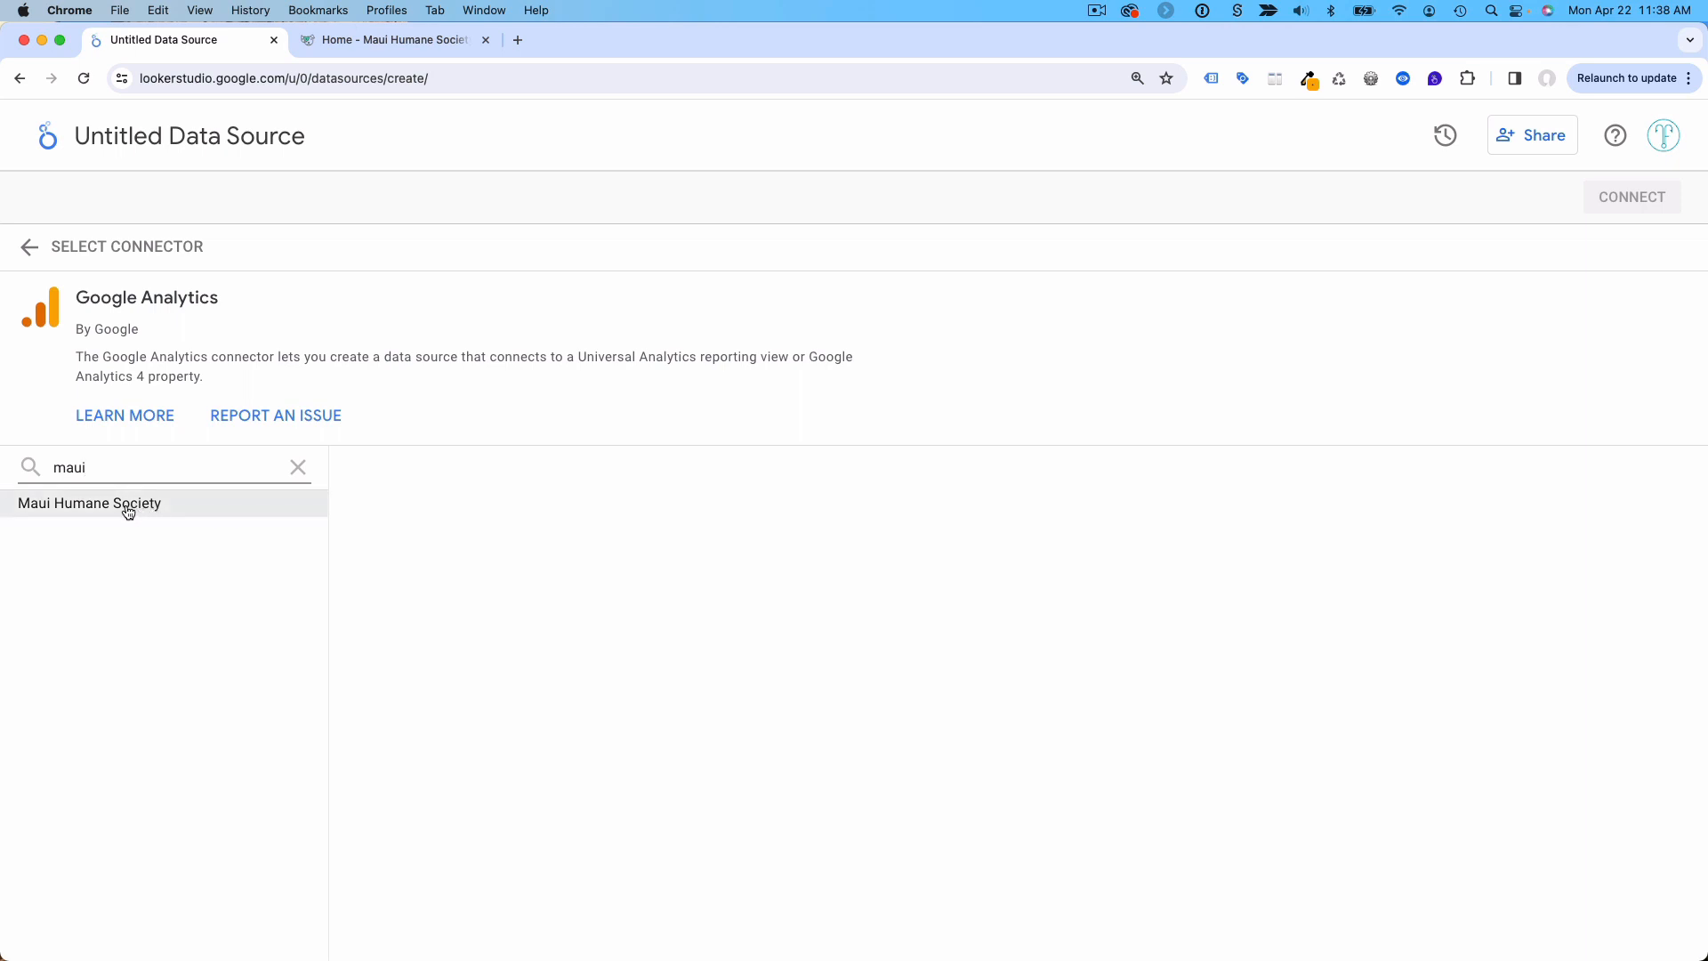
{"action": "left_click", "coordinate": [127, 513]}
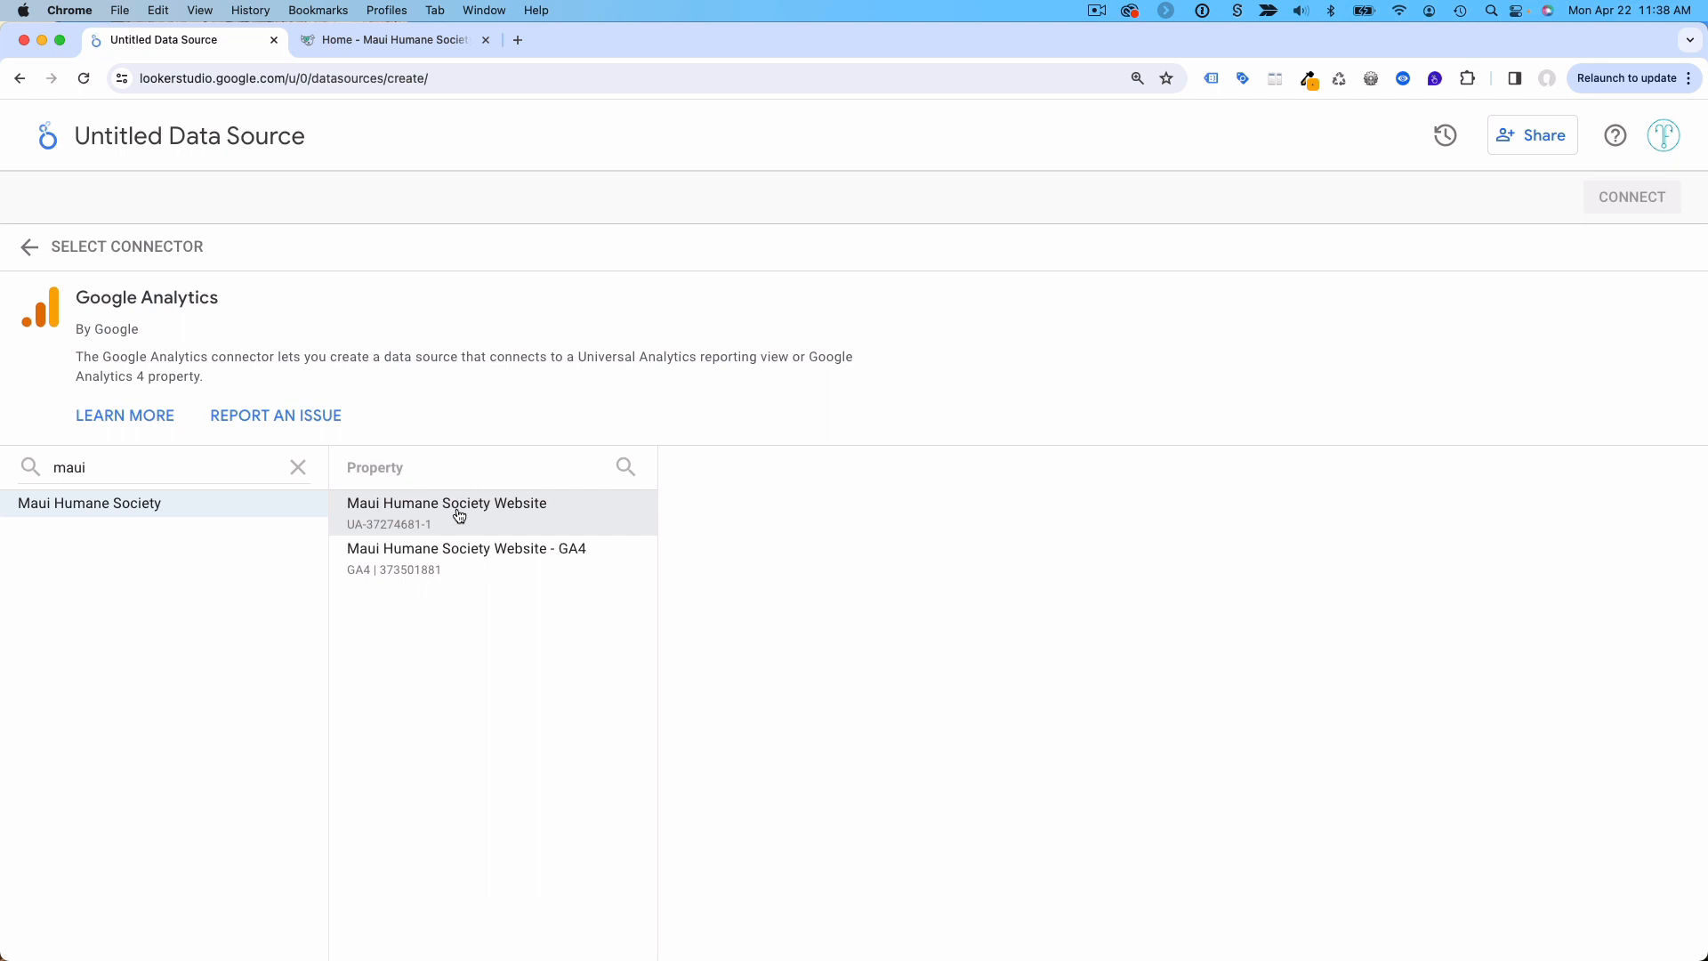
{"action": "left_click", "coordinate": [515, 560]}
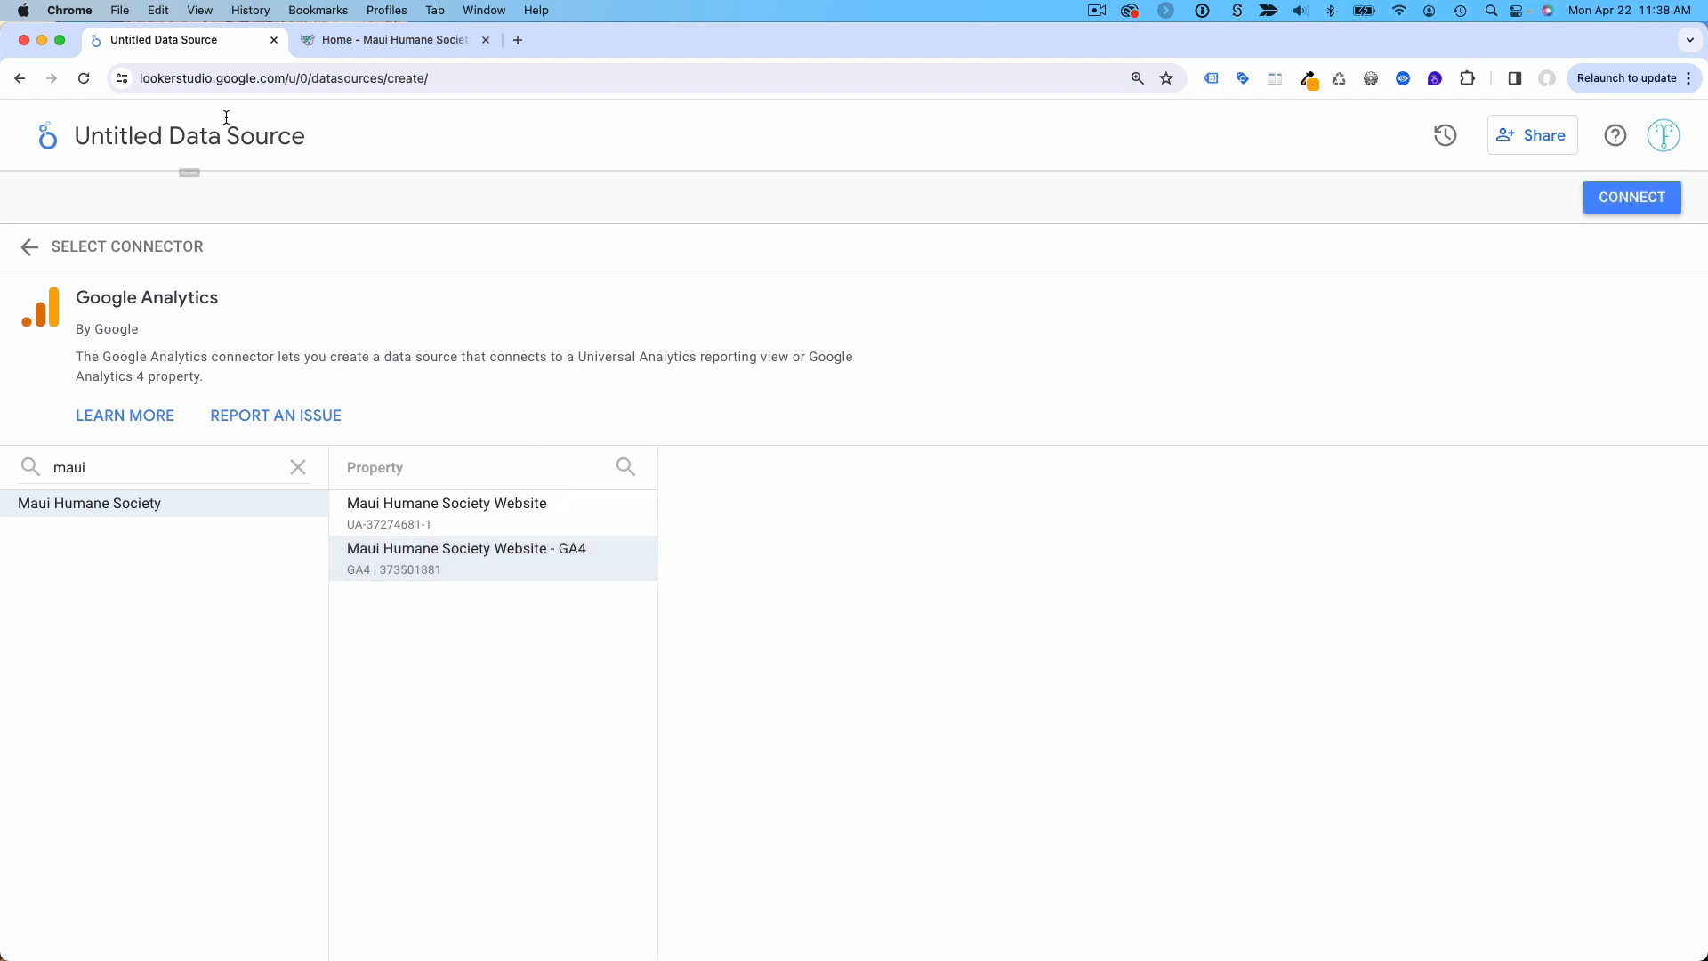
Step: Name the data source "GA4 : Maui Humane Society" and connect it
{"action": "left_click", "coordinate": [182, 133]}
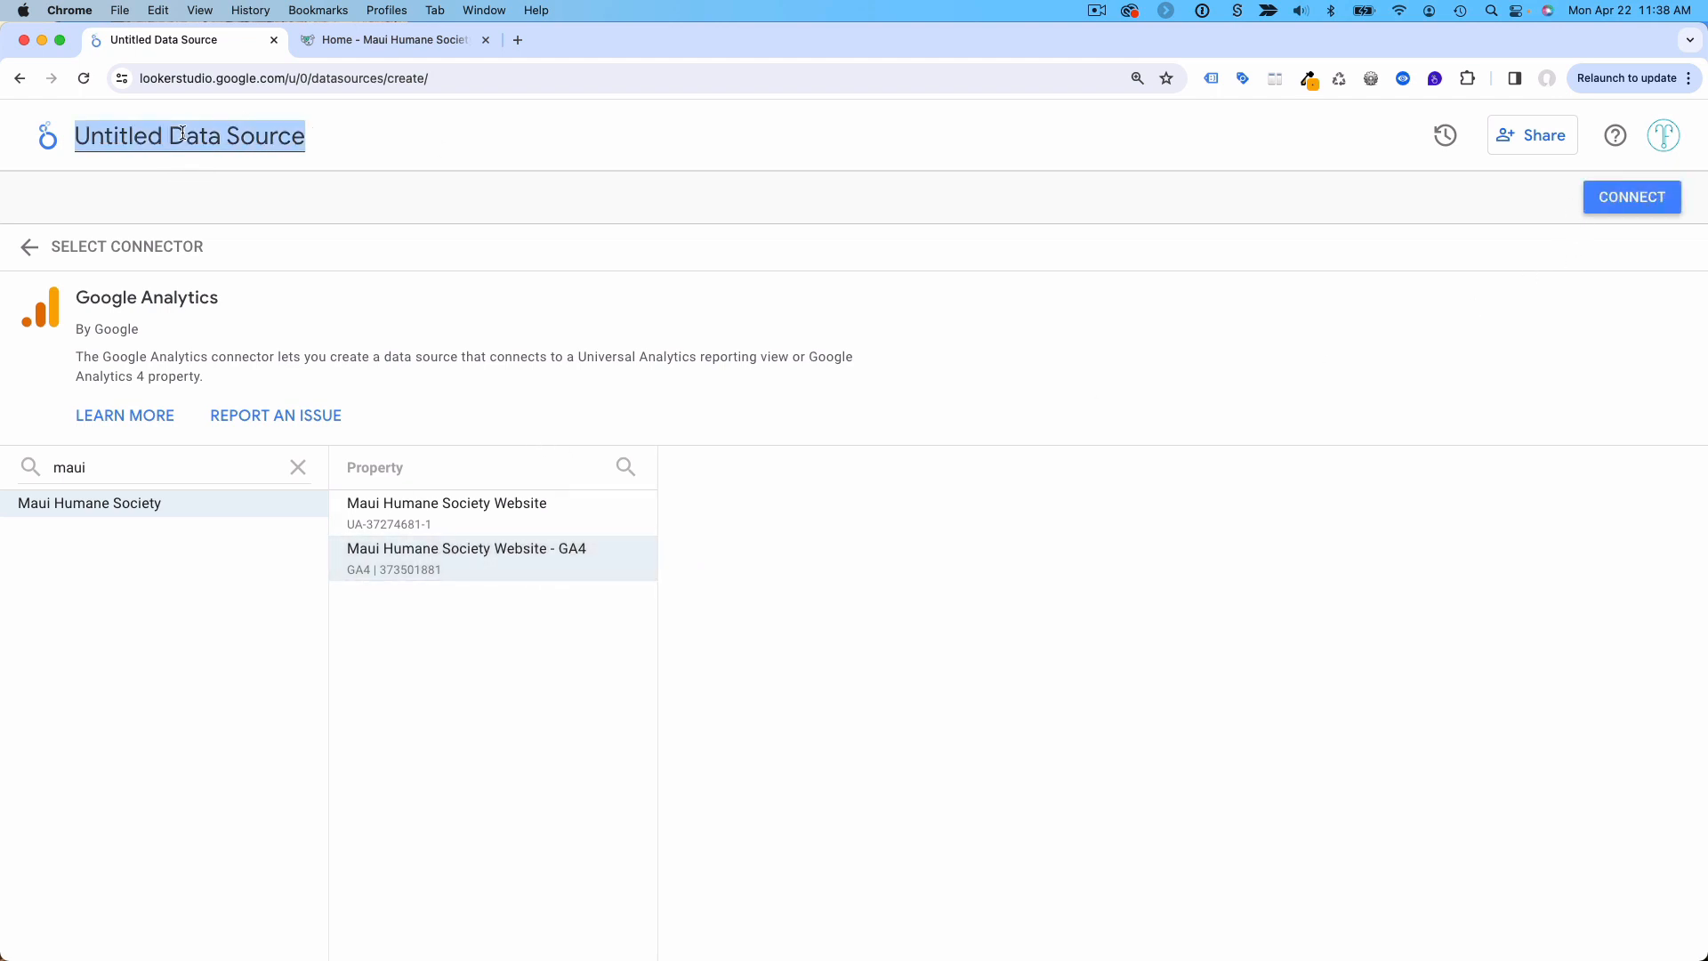
{"action": "type", "text": "GA$"}
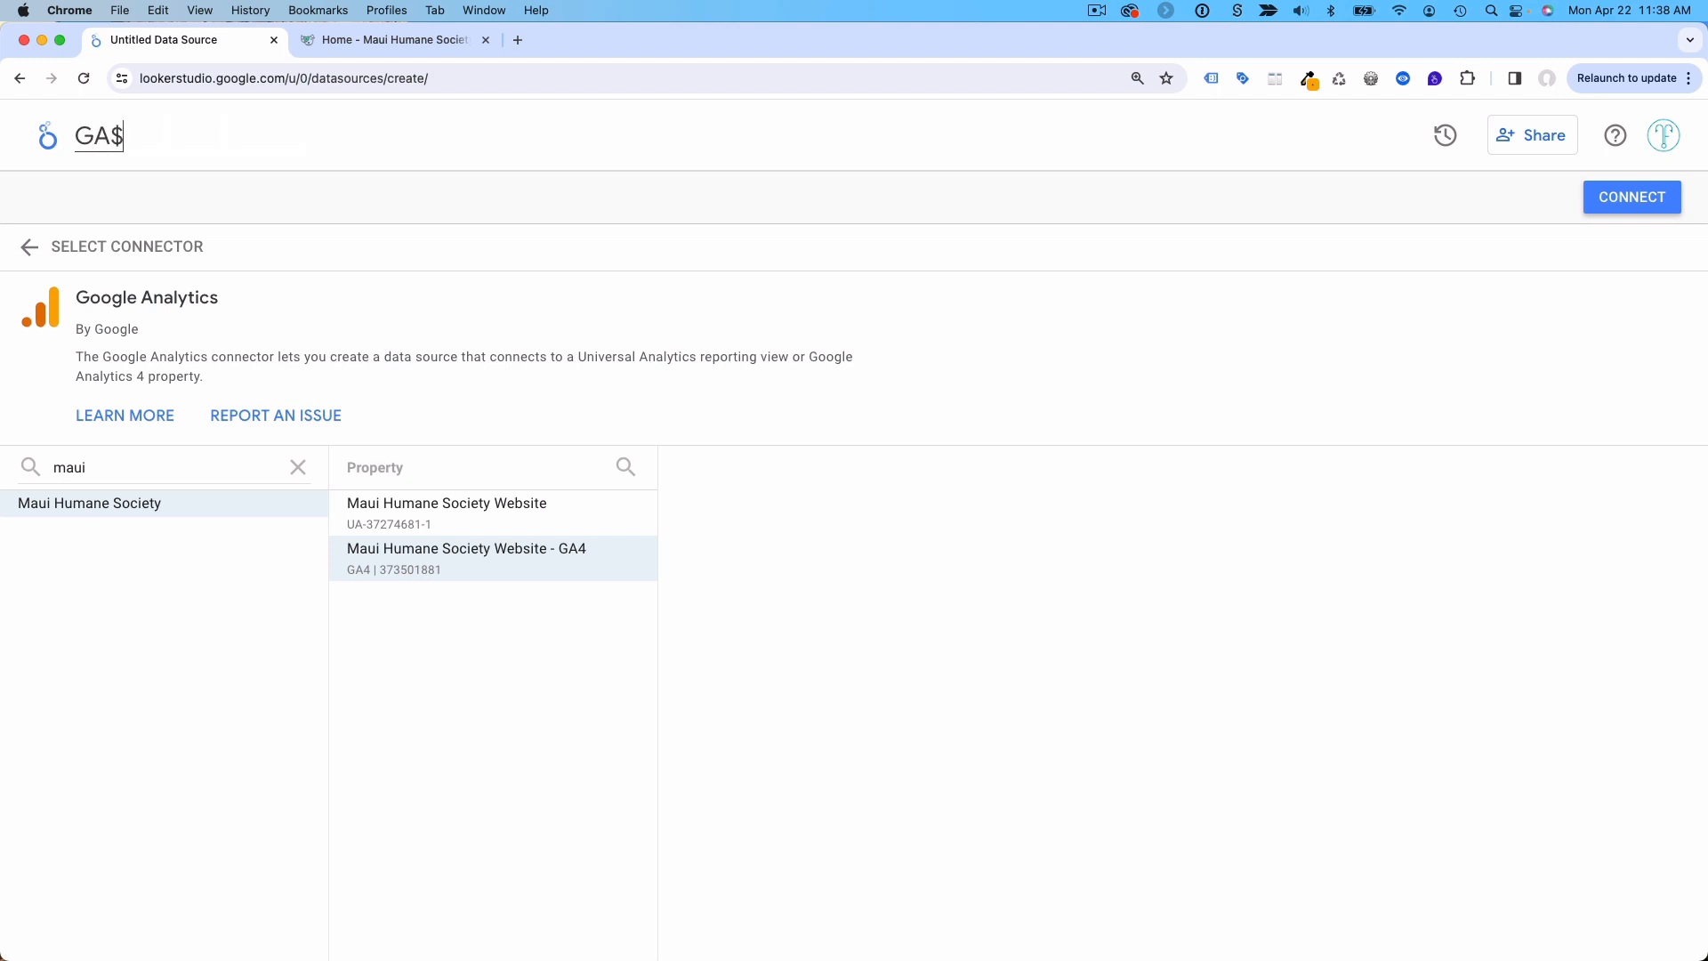
{"action": "type", "text": " : Maui"}
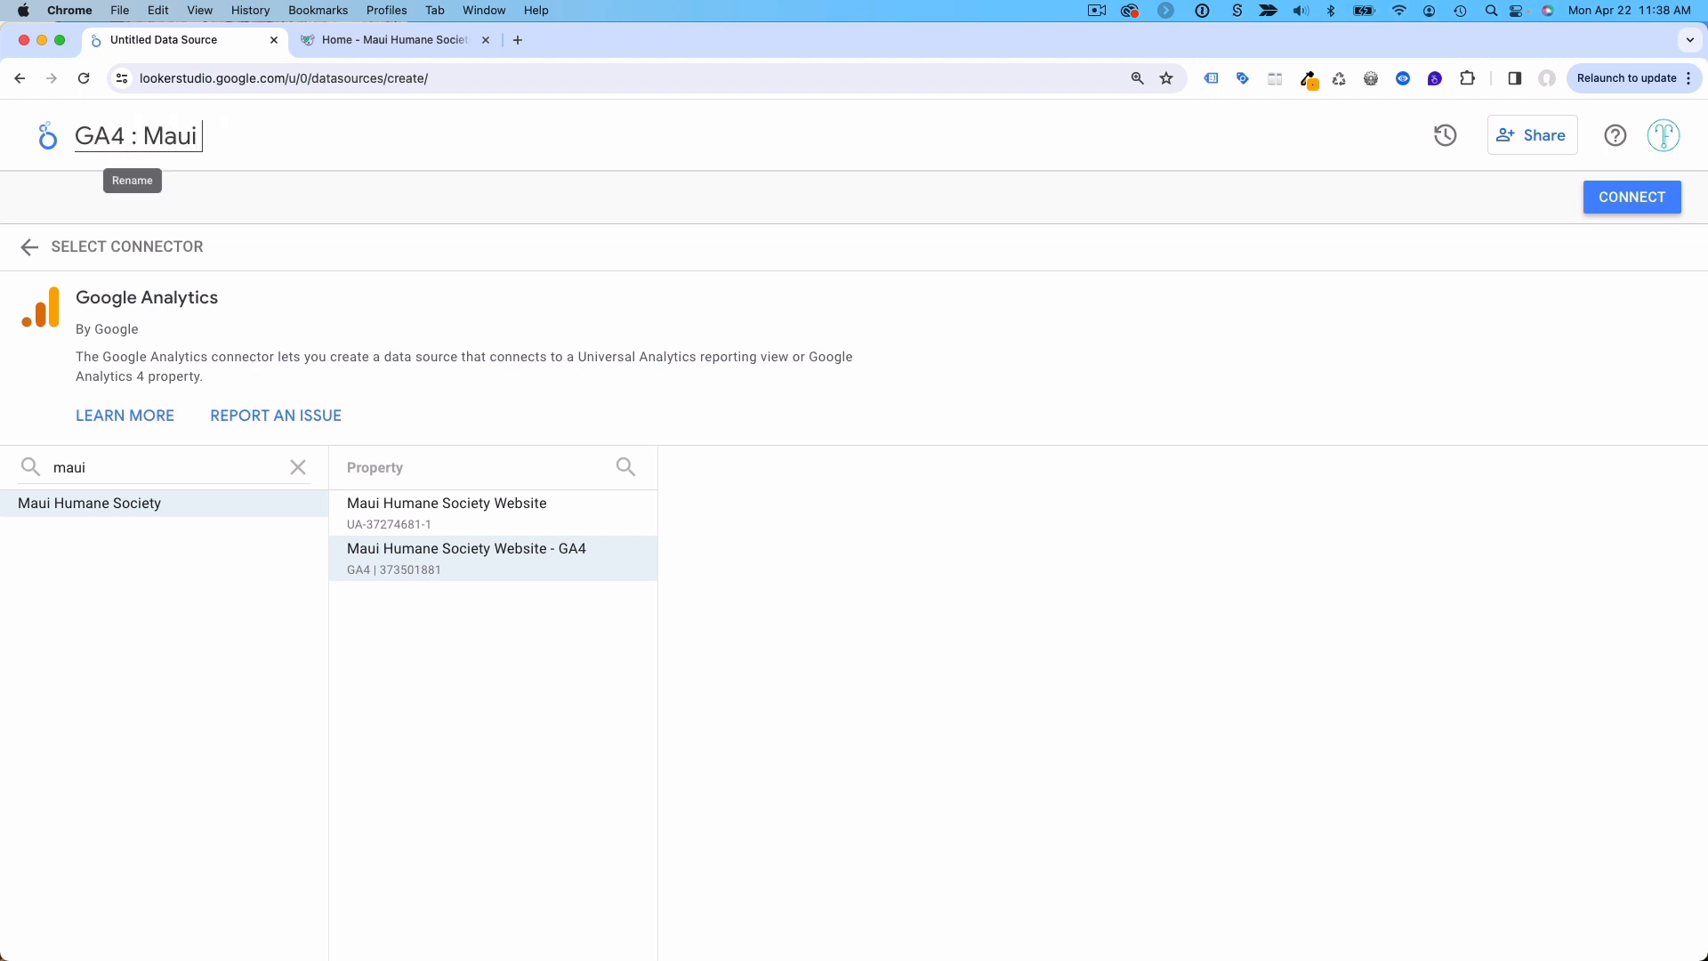
{"action": "type", "text": " Humane Soci"}
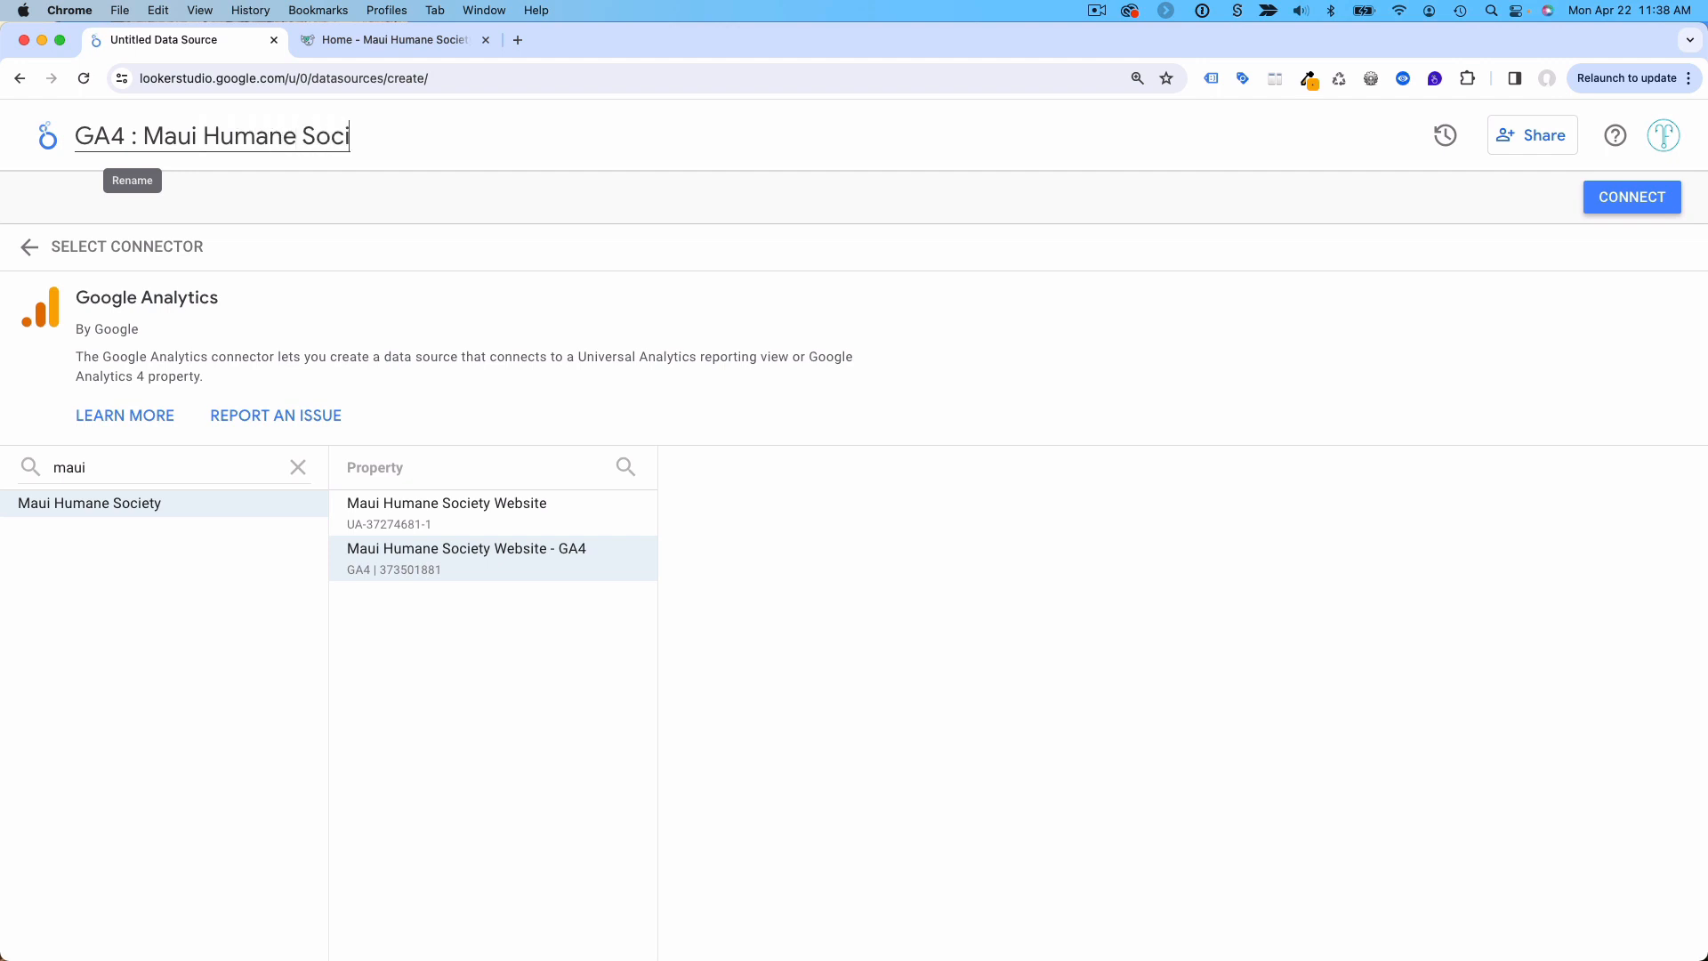
{"action": "type", "text": "ety"}
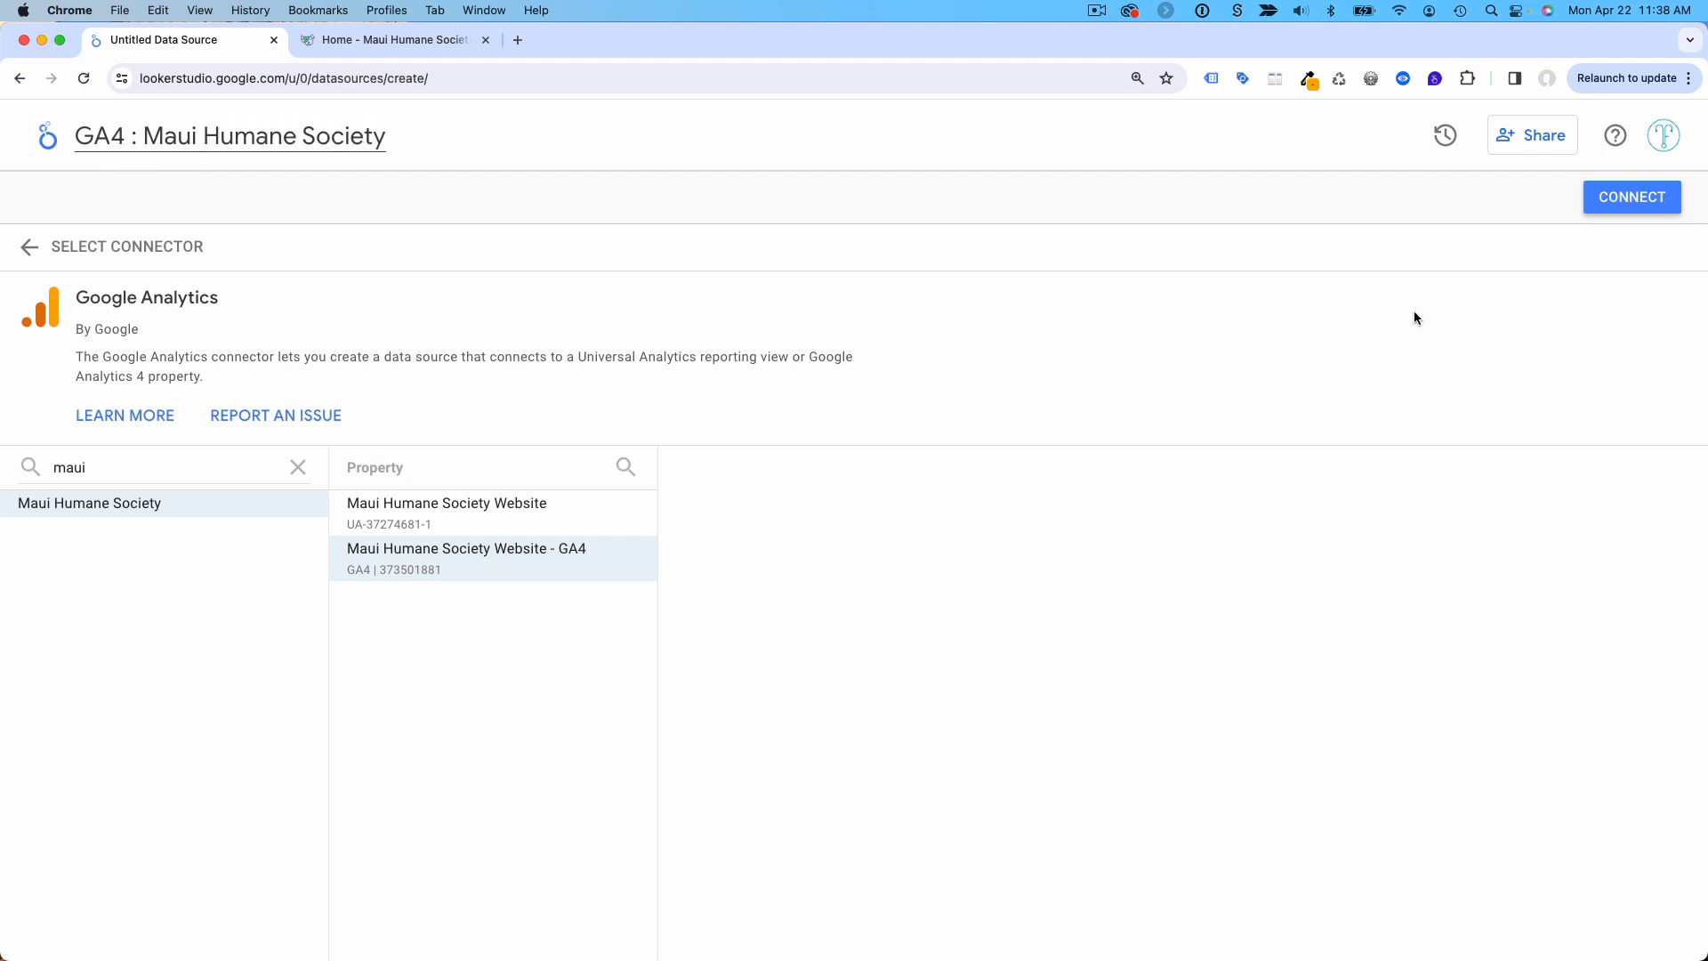
{"action": "left_click", "coordinate": [1609, 210]}
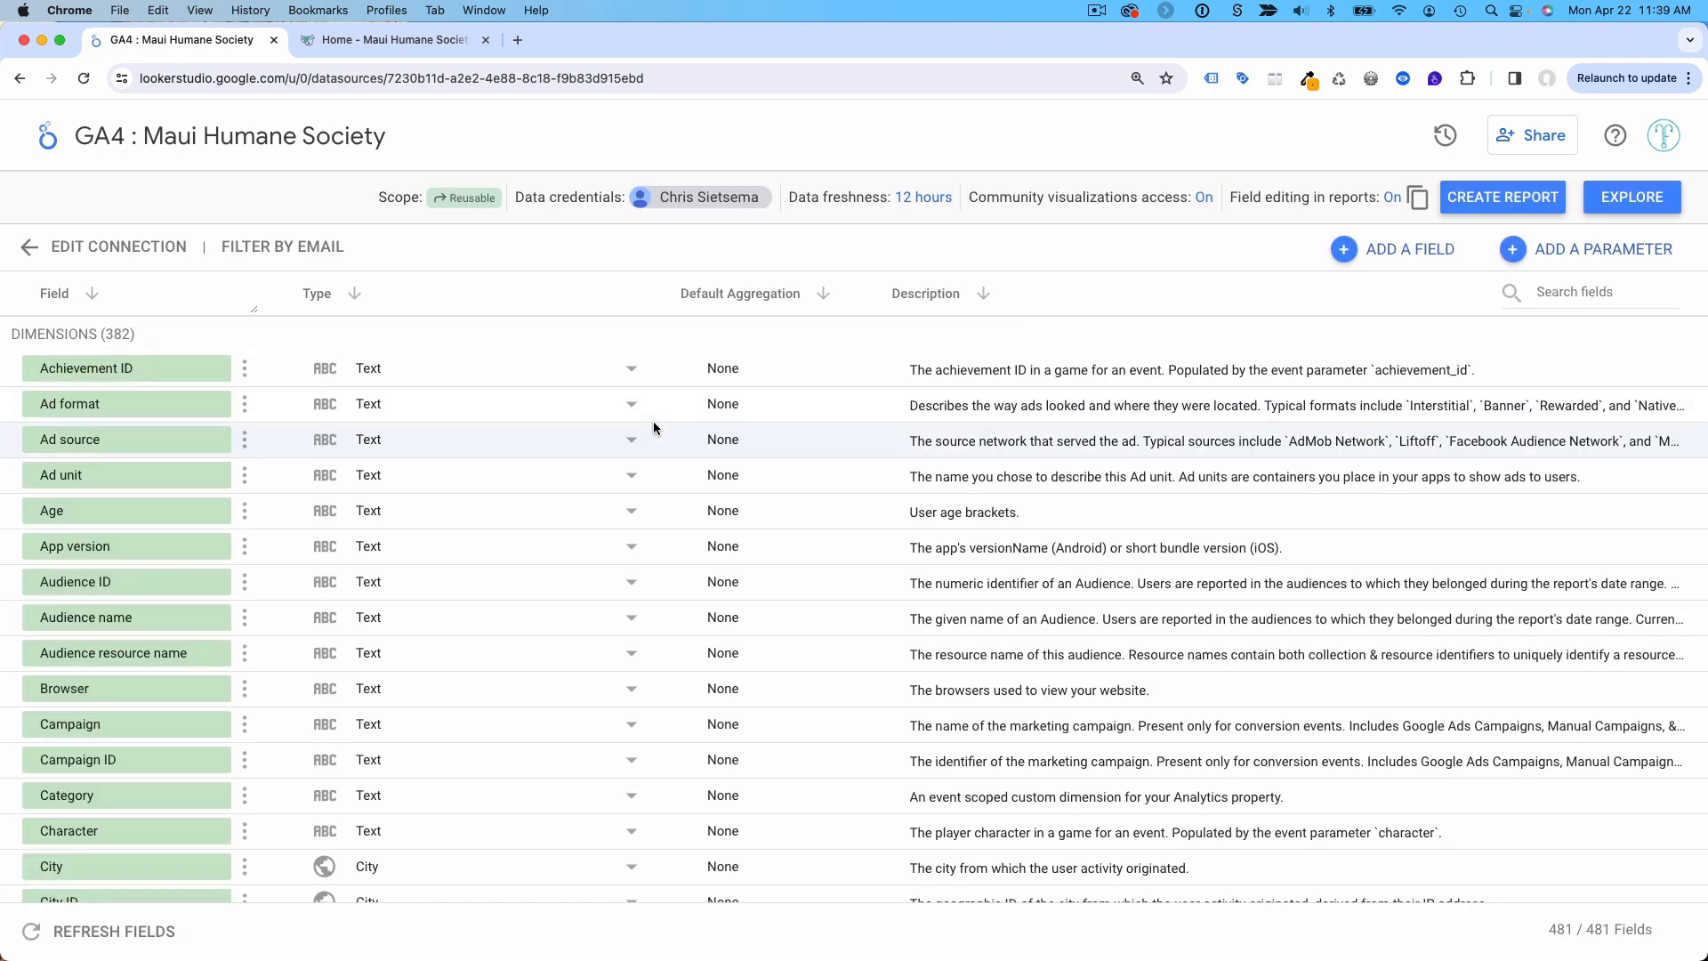
Step: Examine the dimension fields, their types and descriptions in the connected GA4 data source
{"action": "scroll", "coordinate": [653, 428], "scroll_direction": "down", "scroll_amount": 2}
{"action": "scroll", "coordinate": [653, 420], "scroll_direction": "down", "scroll_amount": 10}
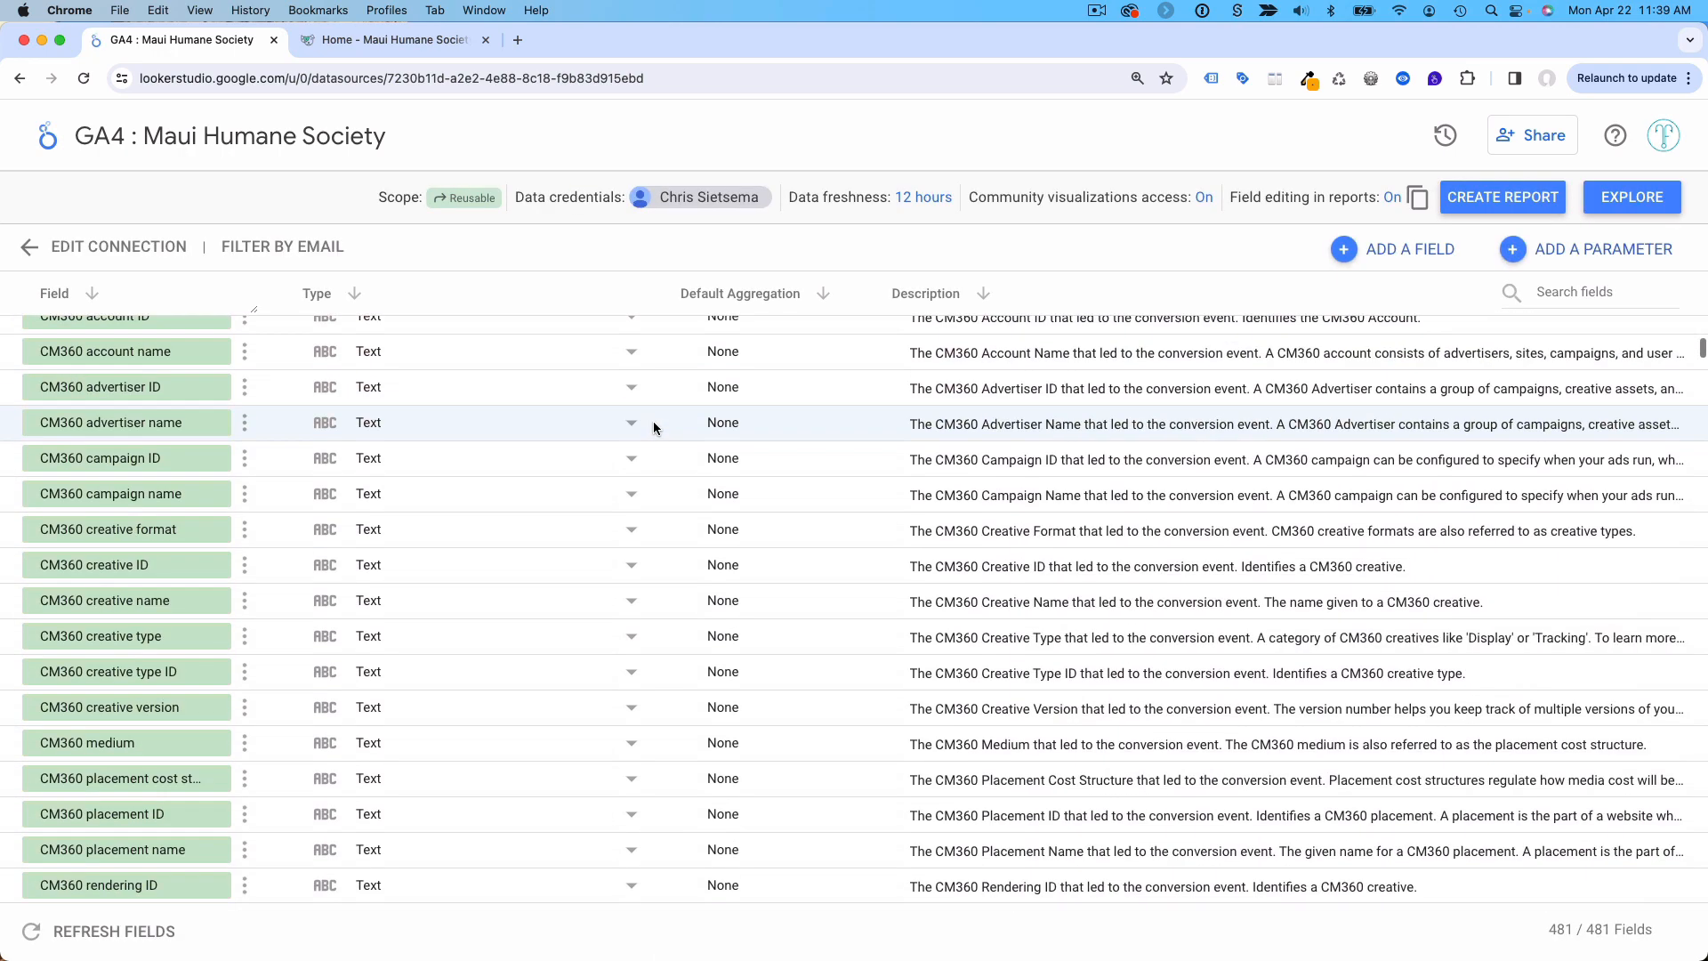
{"action": "scroll", "coordinate": [653, 420], "scroll_direction": "down", "scroll_amount": 8}
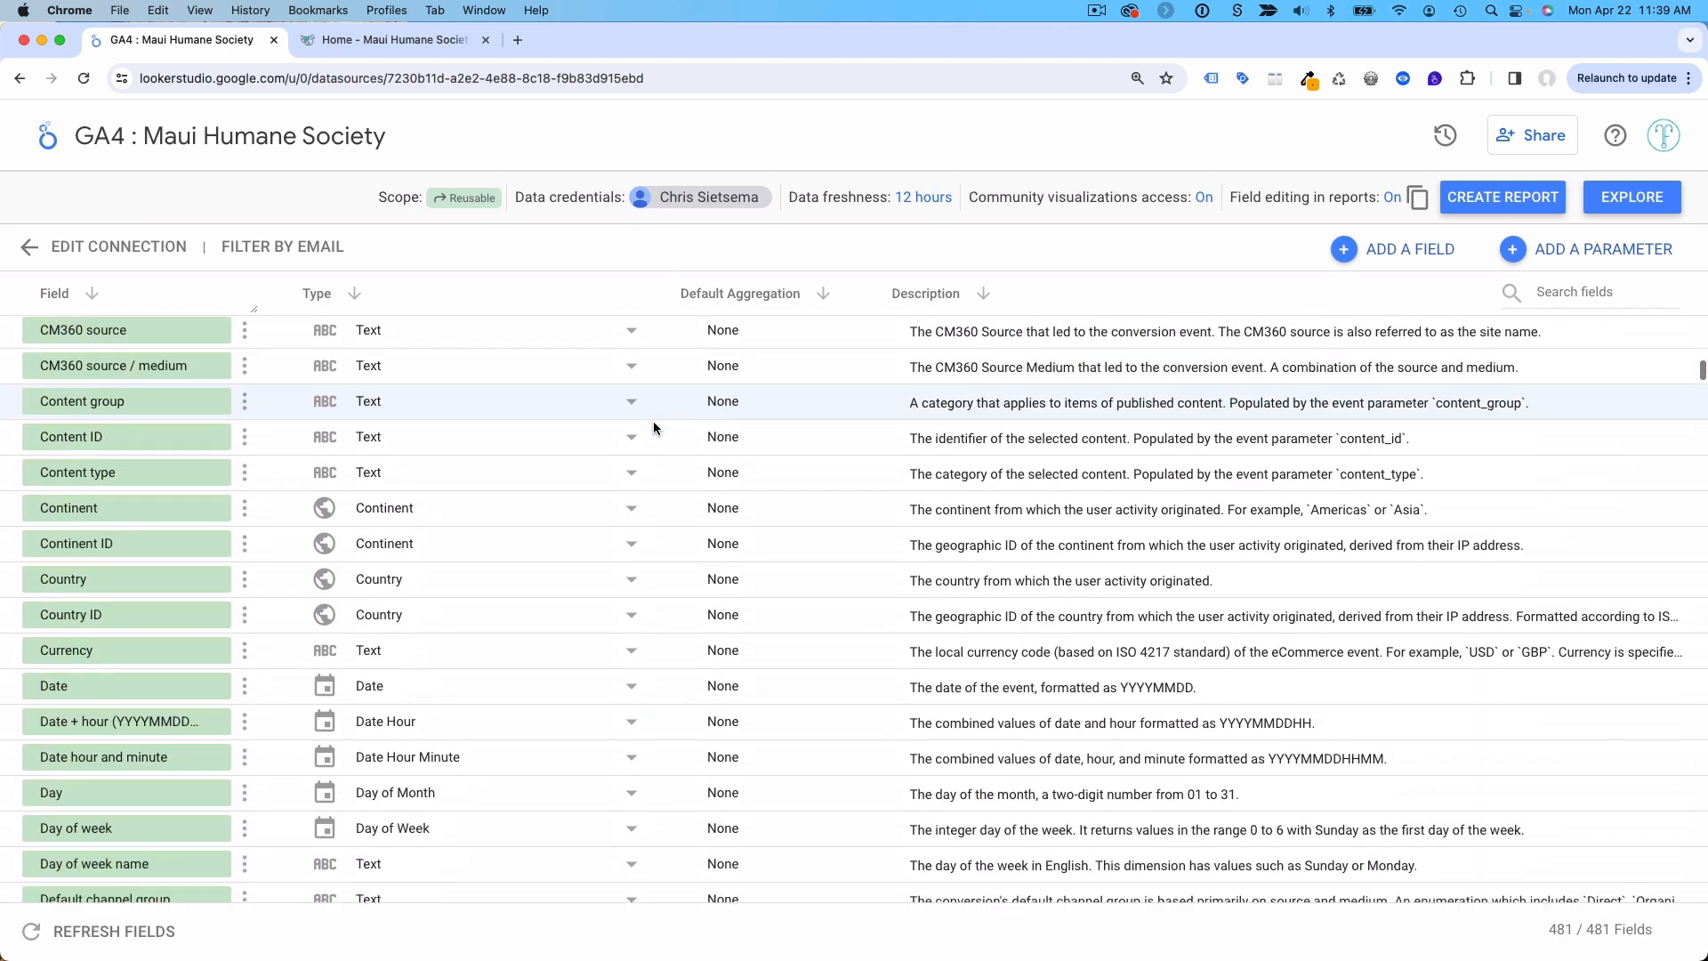
{"action": "scroll", "coordinate": [653, 428], "scroll_direction": "down", "scroll_amount": 3}
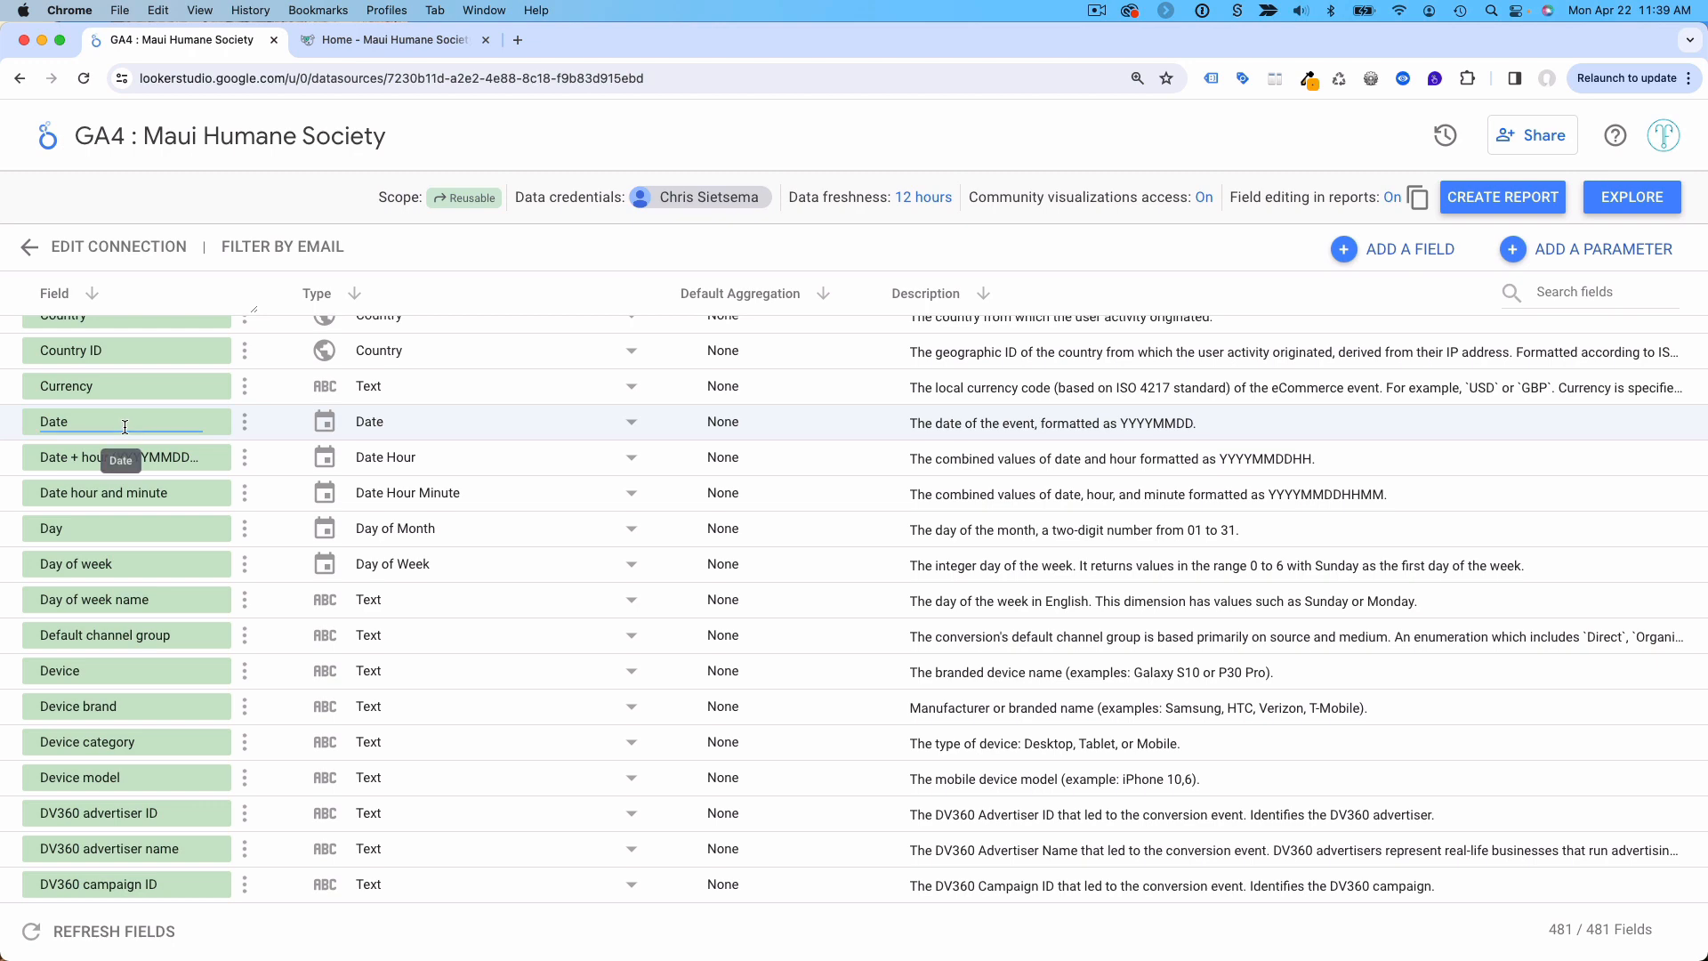
{"action": "scroll", "coordinate": [111, 419], "scroll_direction": "up", "scroll_amount": 2}
{"action": "scroll", "coordinate": [98, 400], "scroll_direction": "down", "scroll_amount": 3}
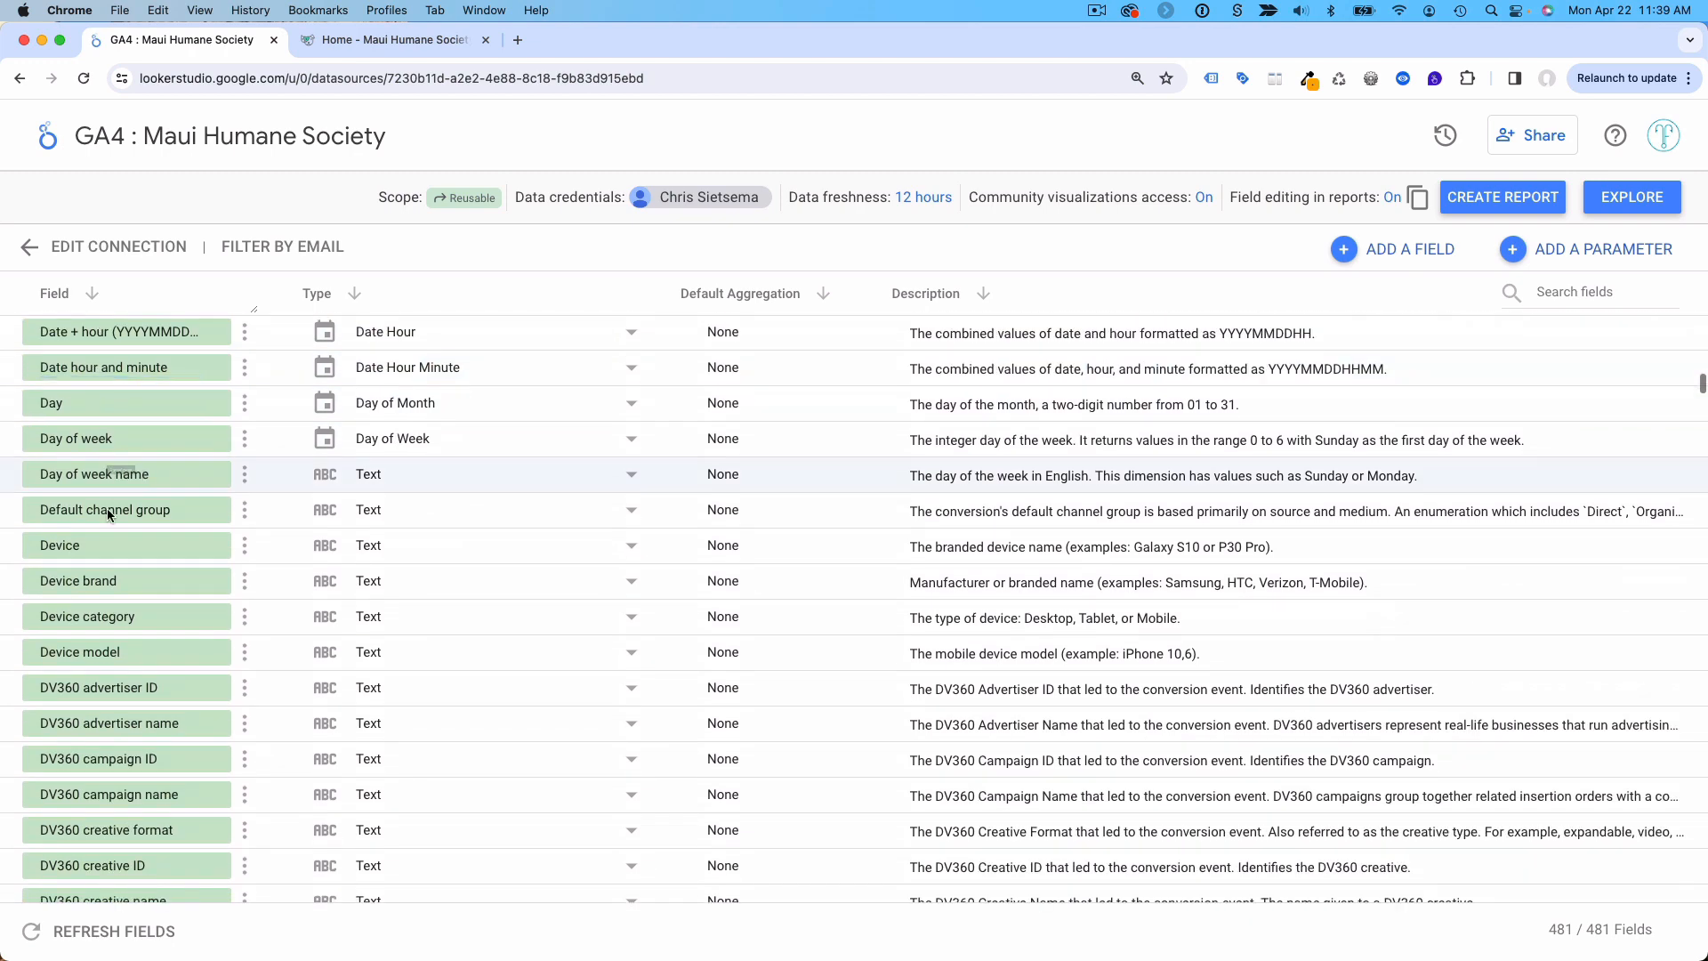
{"action": "scroll", "coordinate": [164, 623], "scroll_direction": "down", "scroll_amount": 8}
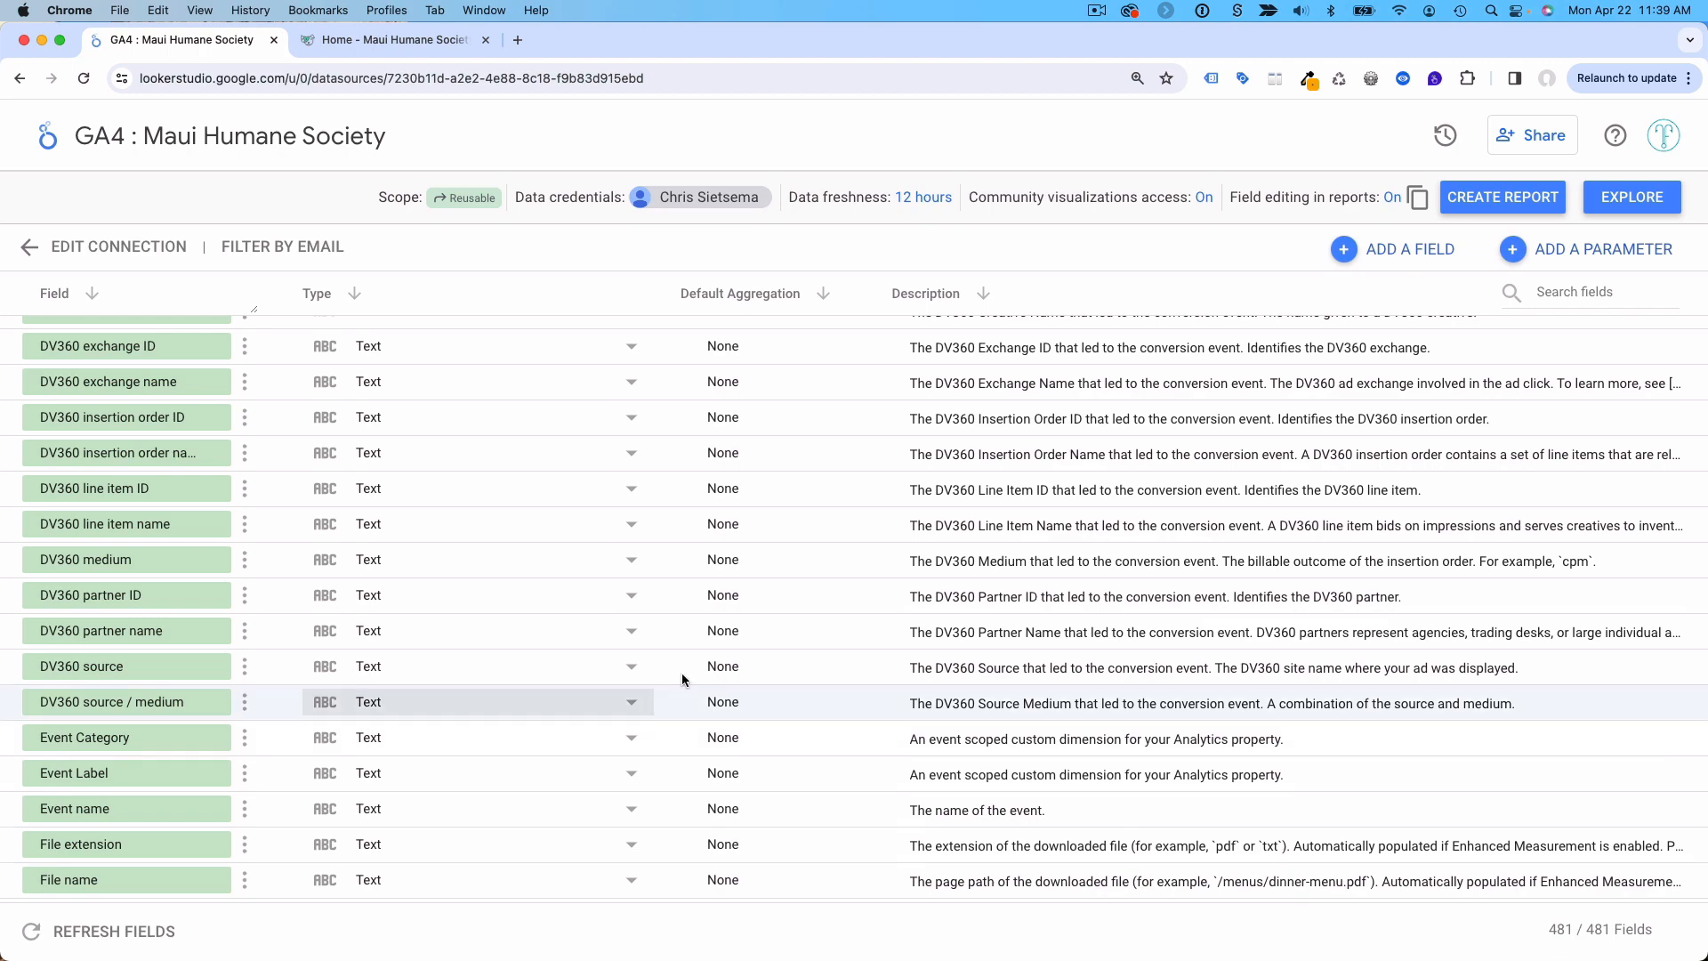
{"action": "scroll", "coordinate": [626, 631], "scroll_direction": "down", "scroll_amount": 15}
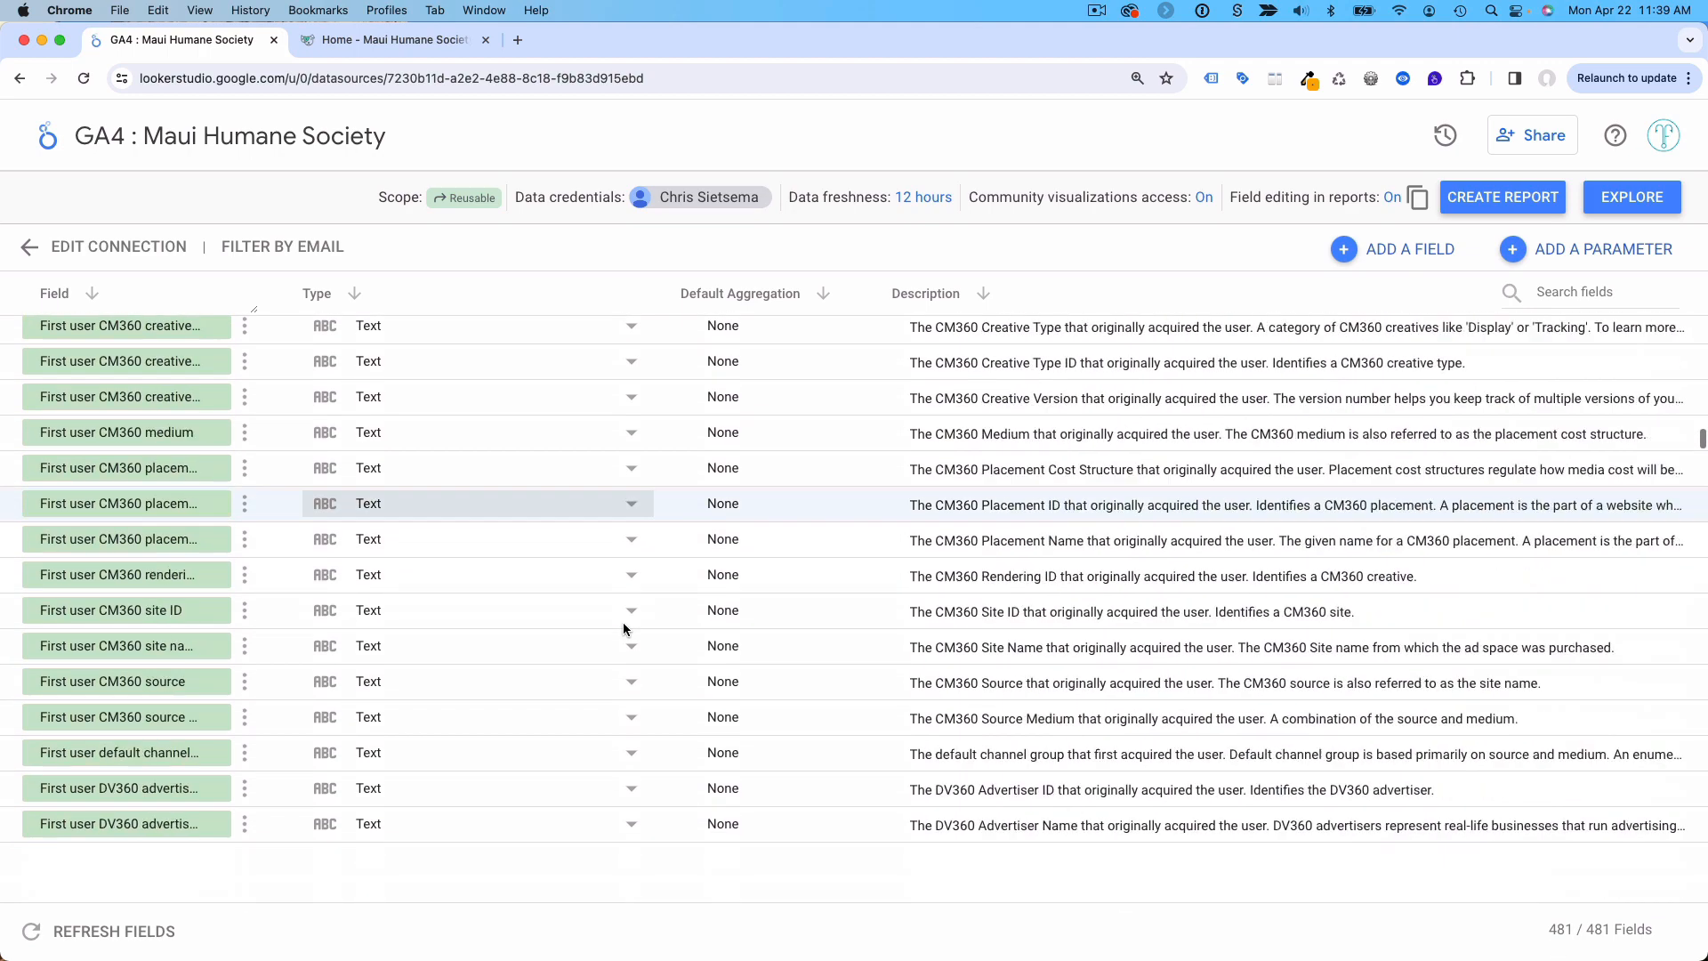
{"action": "scroll", "coordinate": [626, 631], "scroll_direction": "down", "scroll_amount": 10}
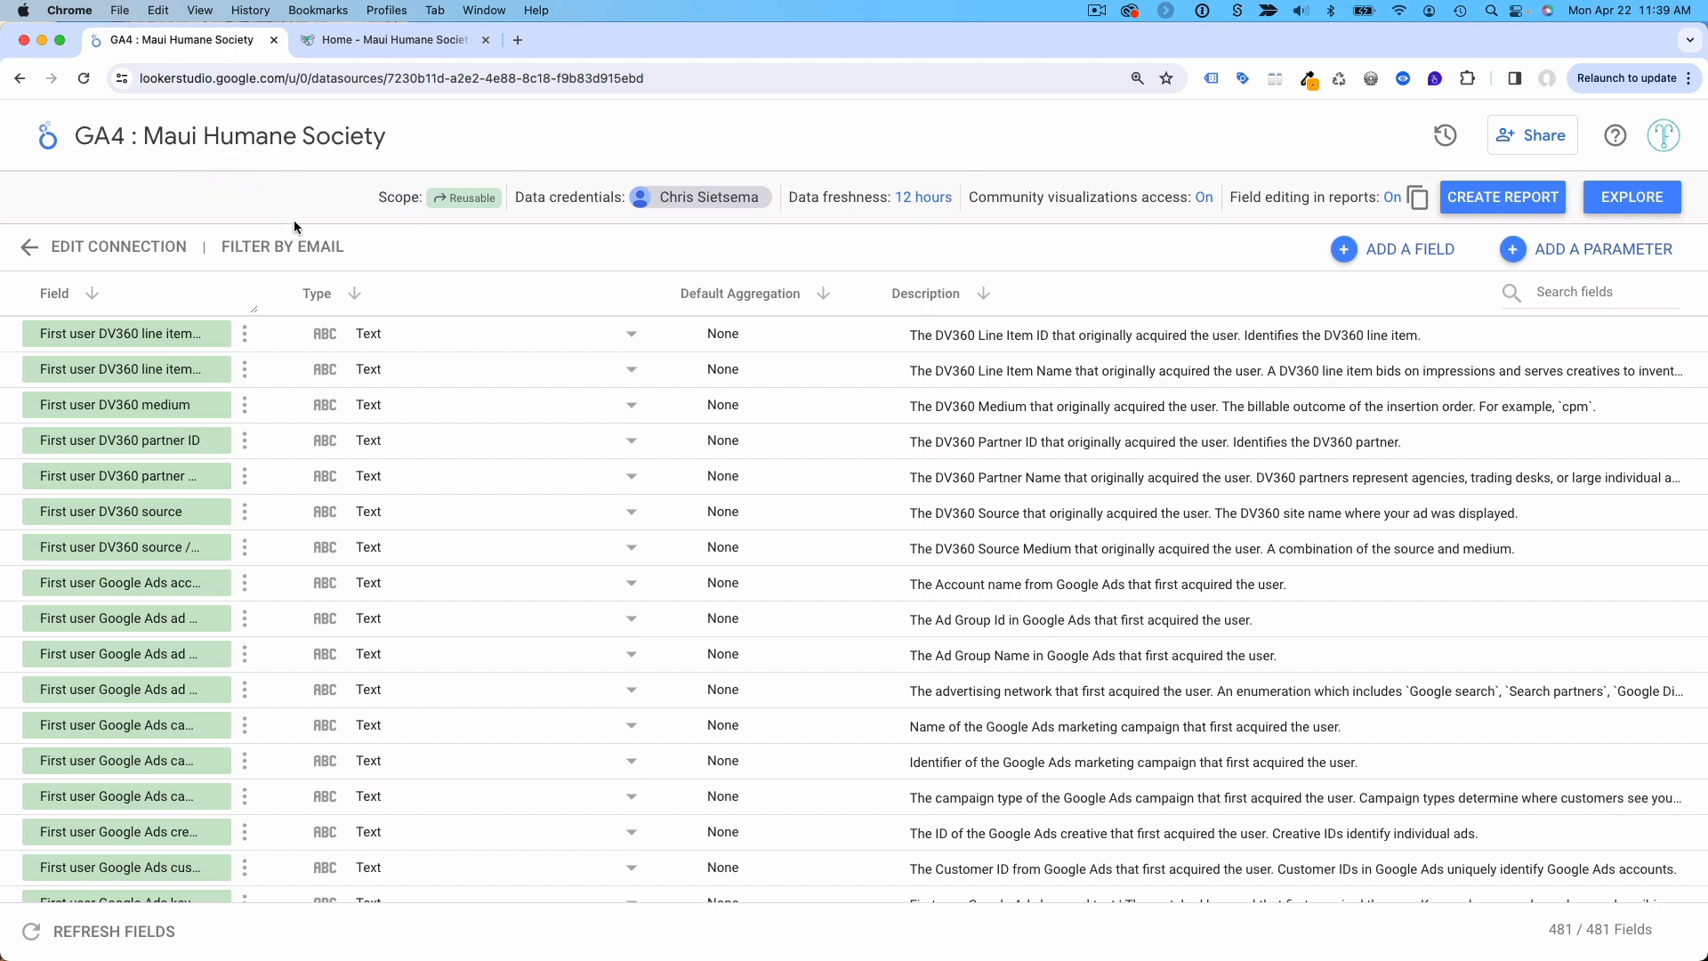
{"action": "scroll", "coordinate": [611, 526], "scroll_direction": "down", "scroll_amount": 5}
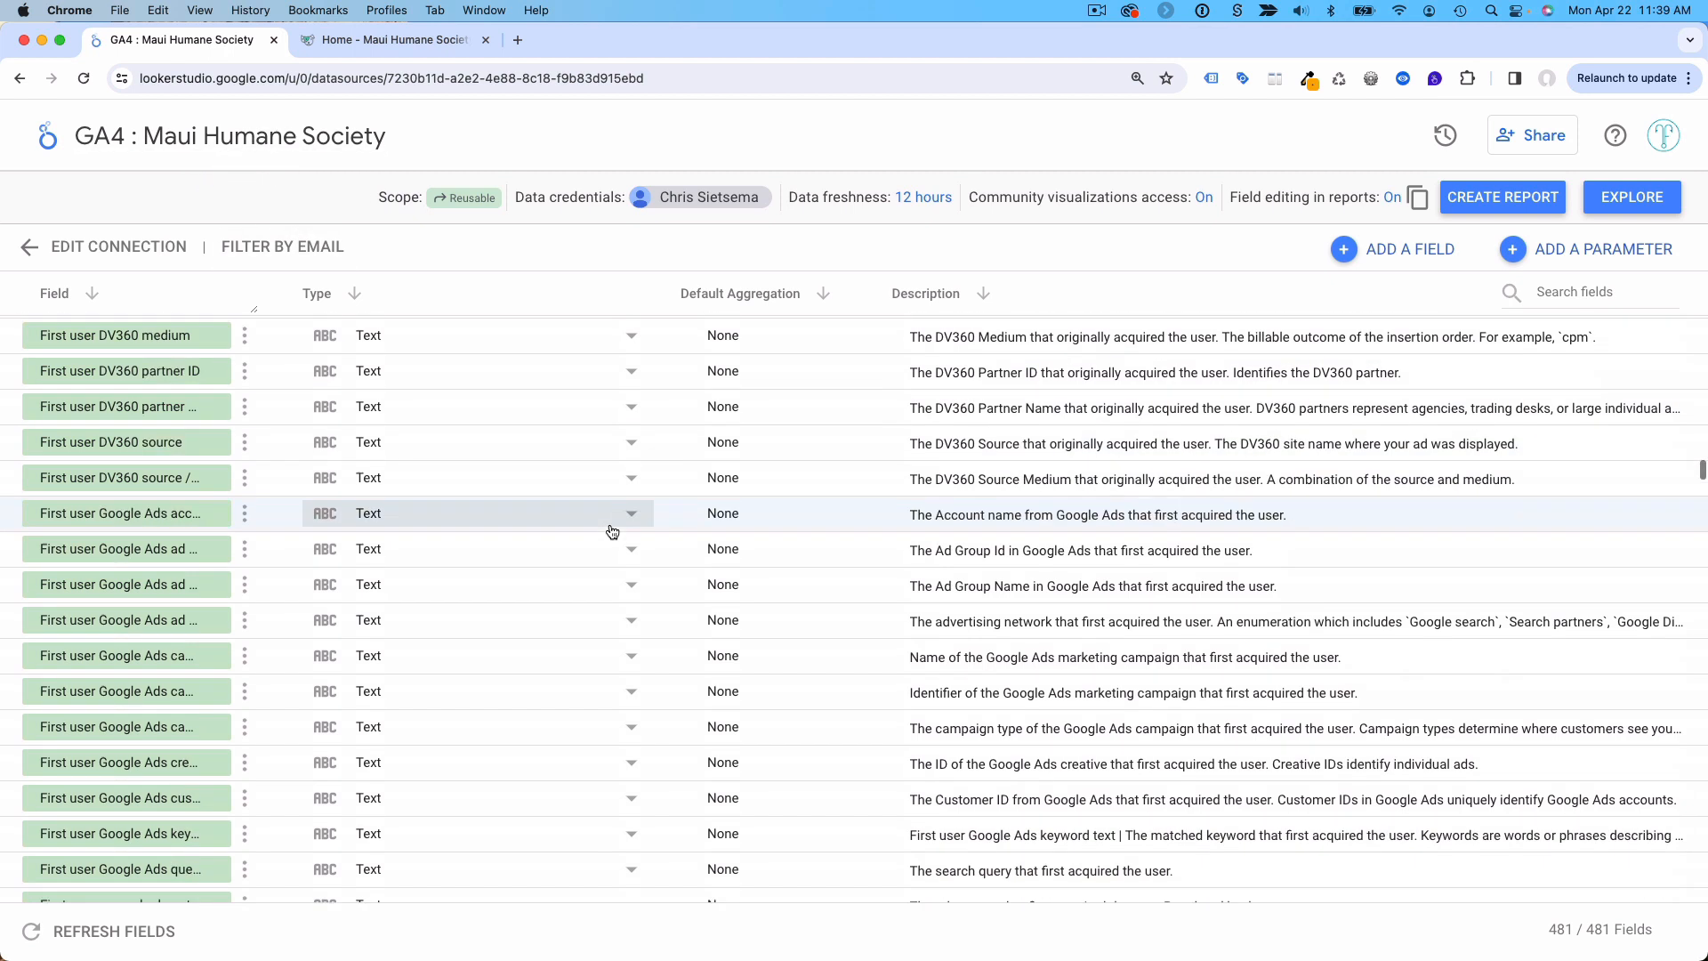
{"action": "scroll", "coordinate": [512, 541], "scroll_direction": "down", "scroll_amount": 15}
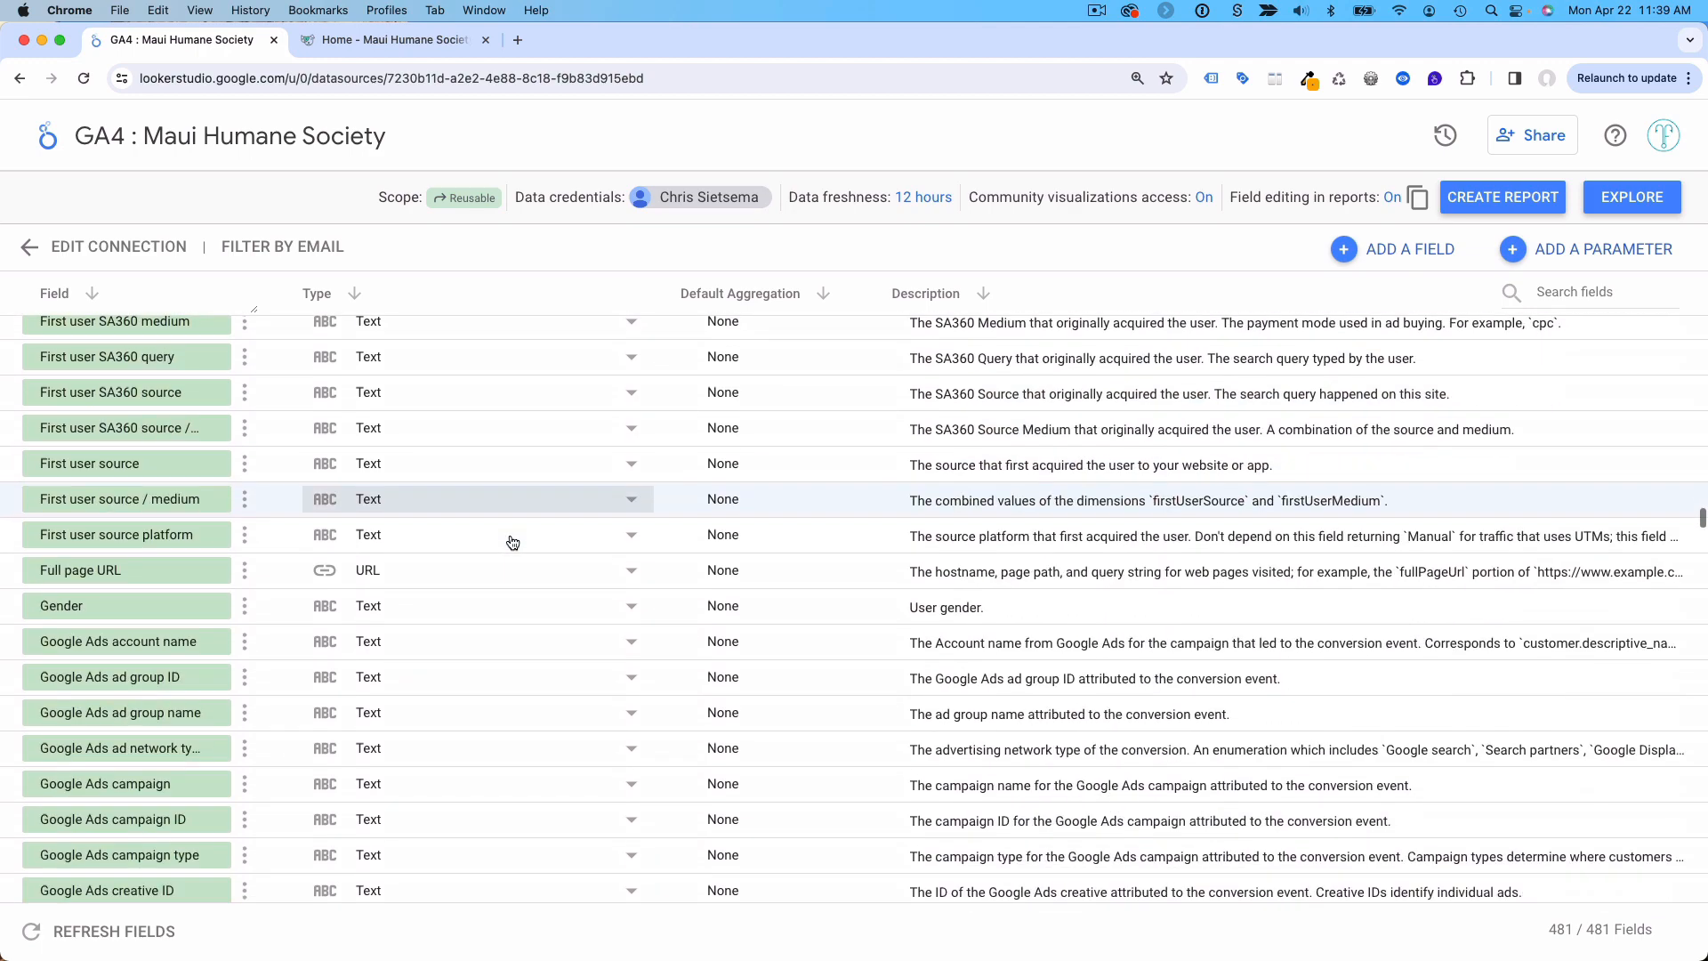
{"action": "scroll", "coordinate": [513, 542], "scroll_direction": "up", "scroll_amount": 12}
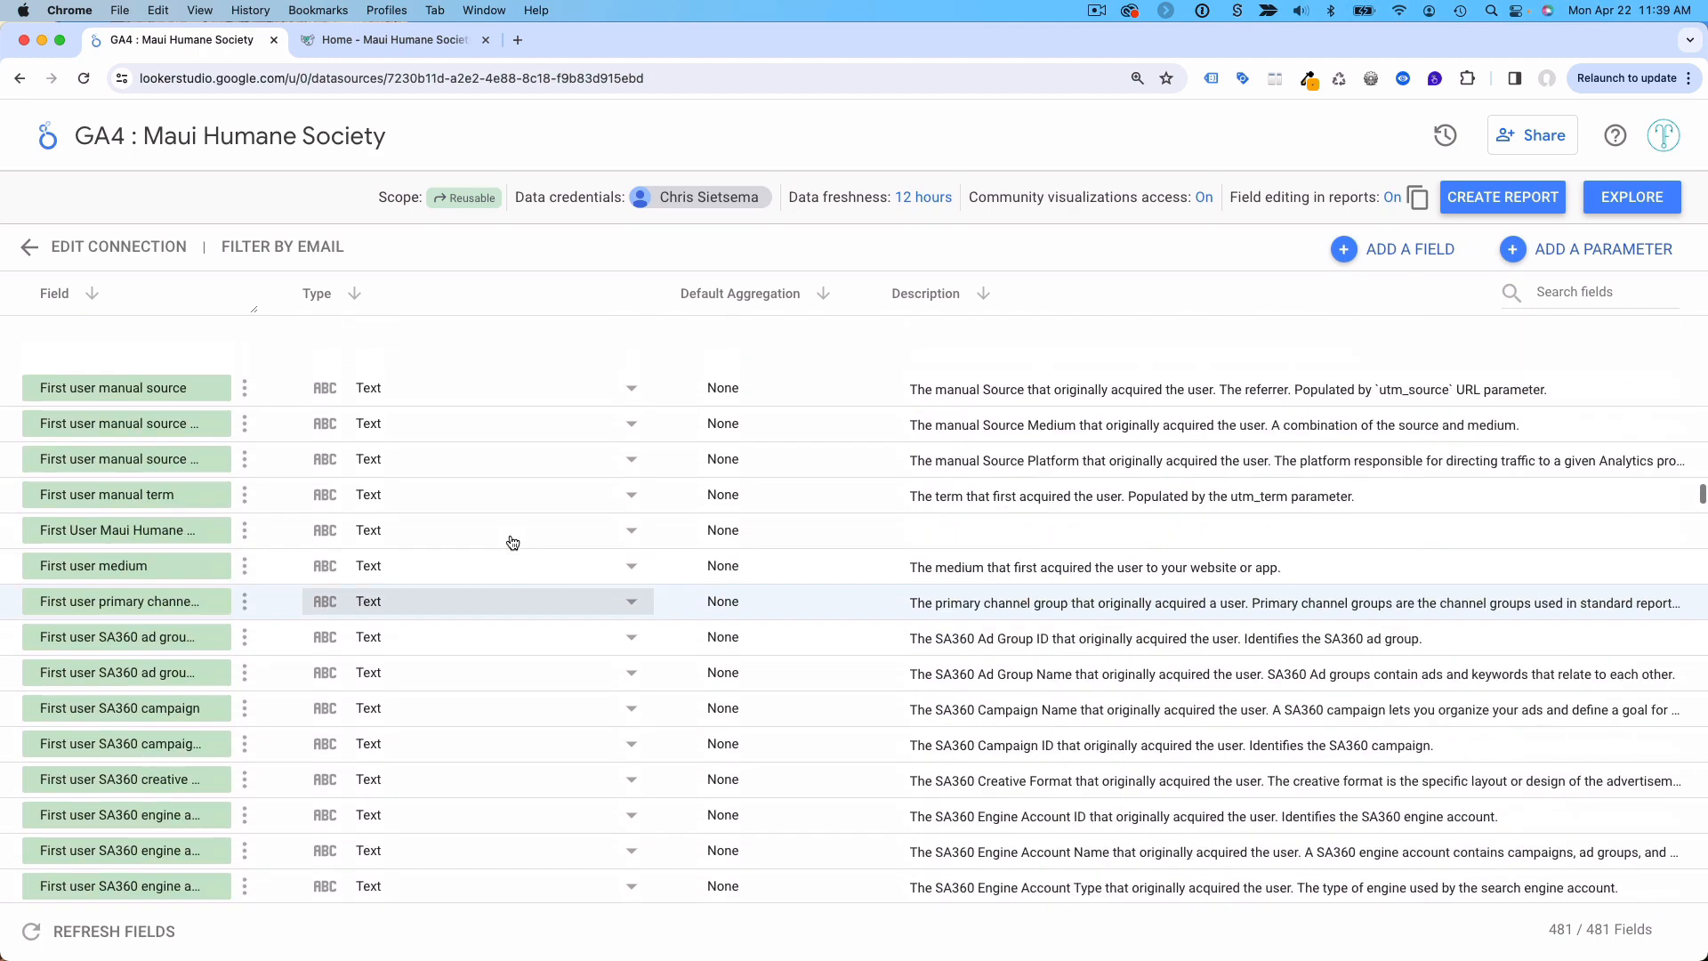
Step: Look through the remaining dimensions and the metric fields, with their types and descriptions, in the GA4 data source
{"action": "scroll", "coordinate": [509, 534], "scroll_direction": "down", "scroll_amount": 20}
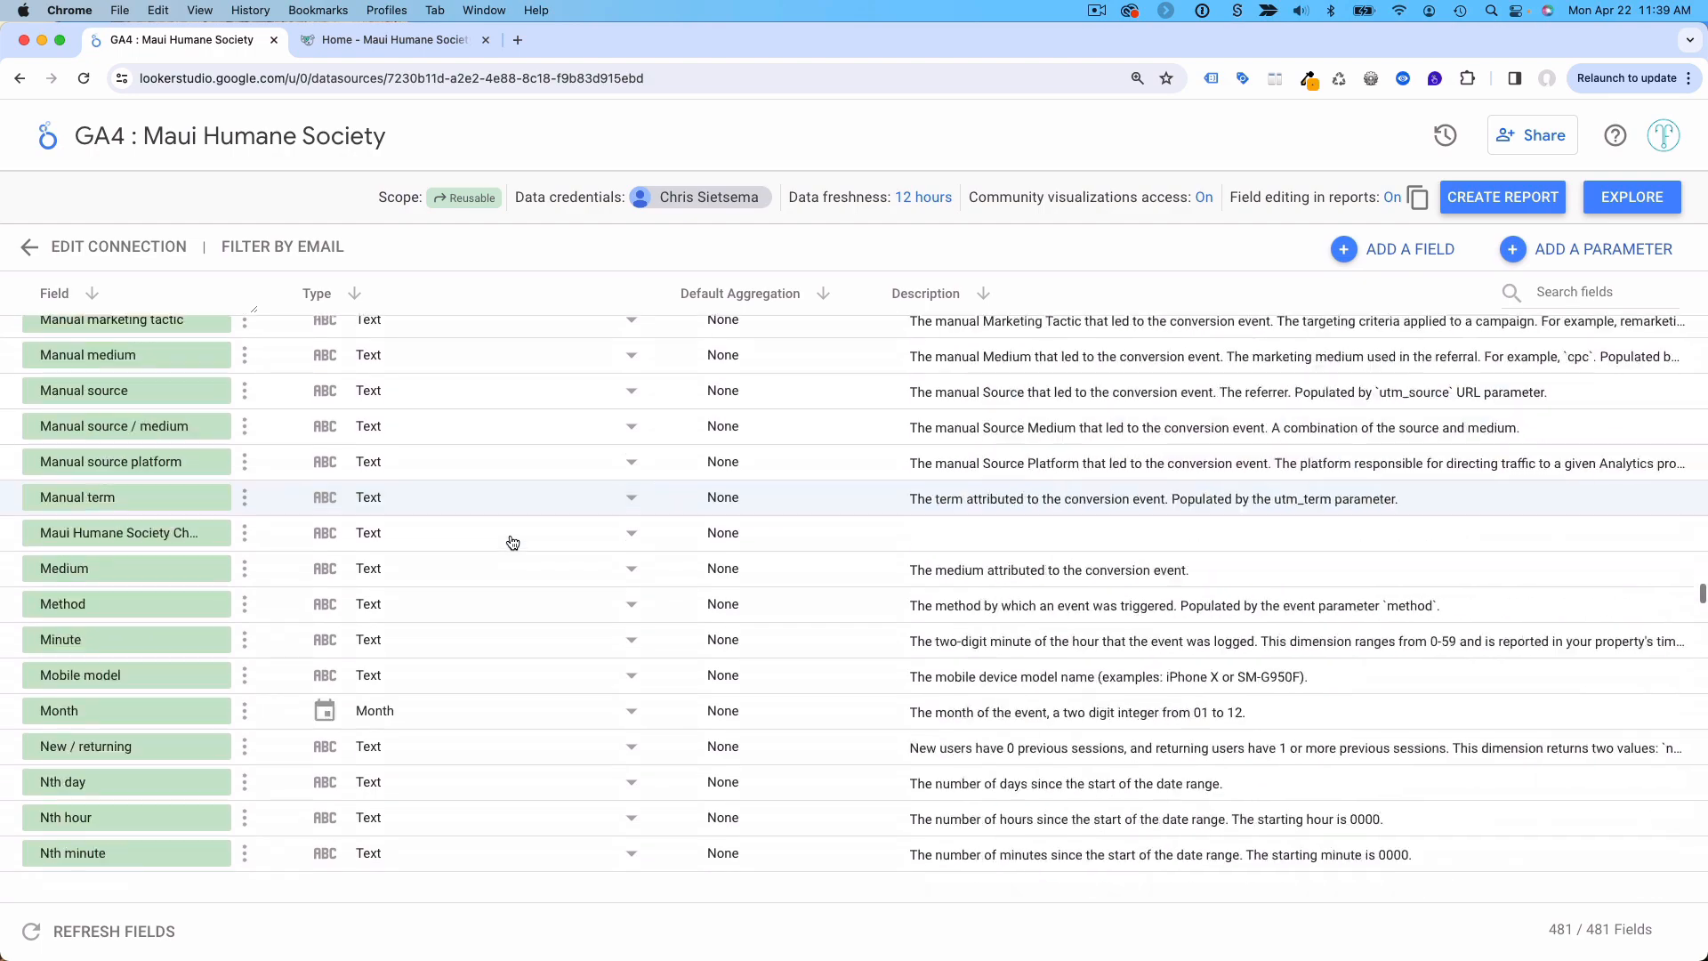
{"action": "scroll", "coordinate": [513, 542], "scroll_direction": "down", "scroll_amount": 20}
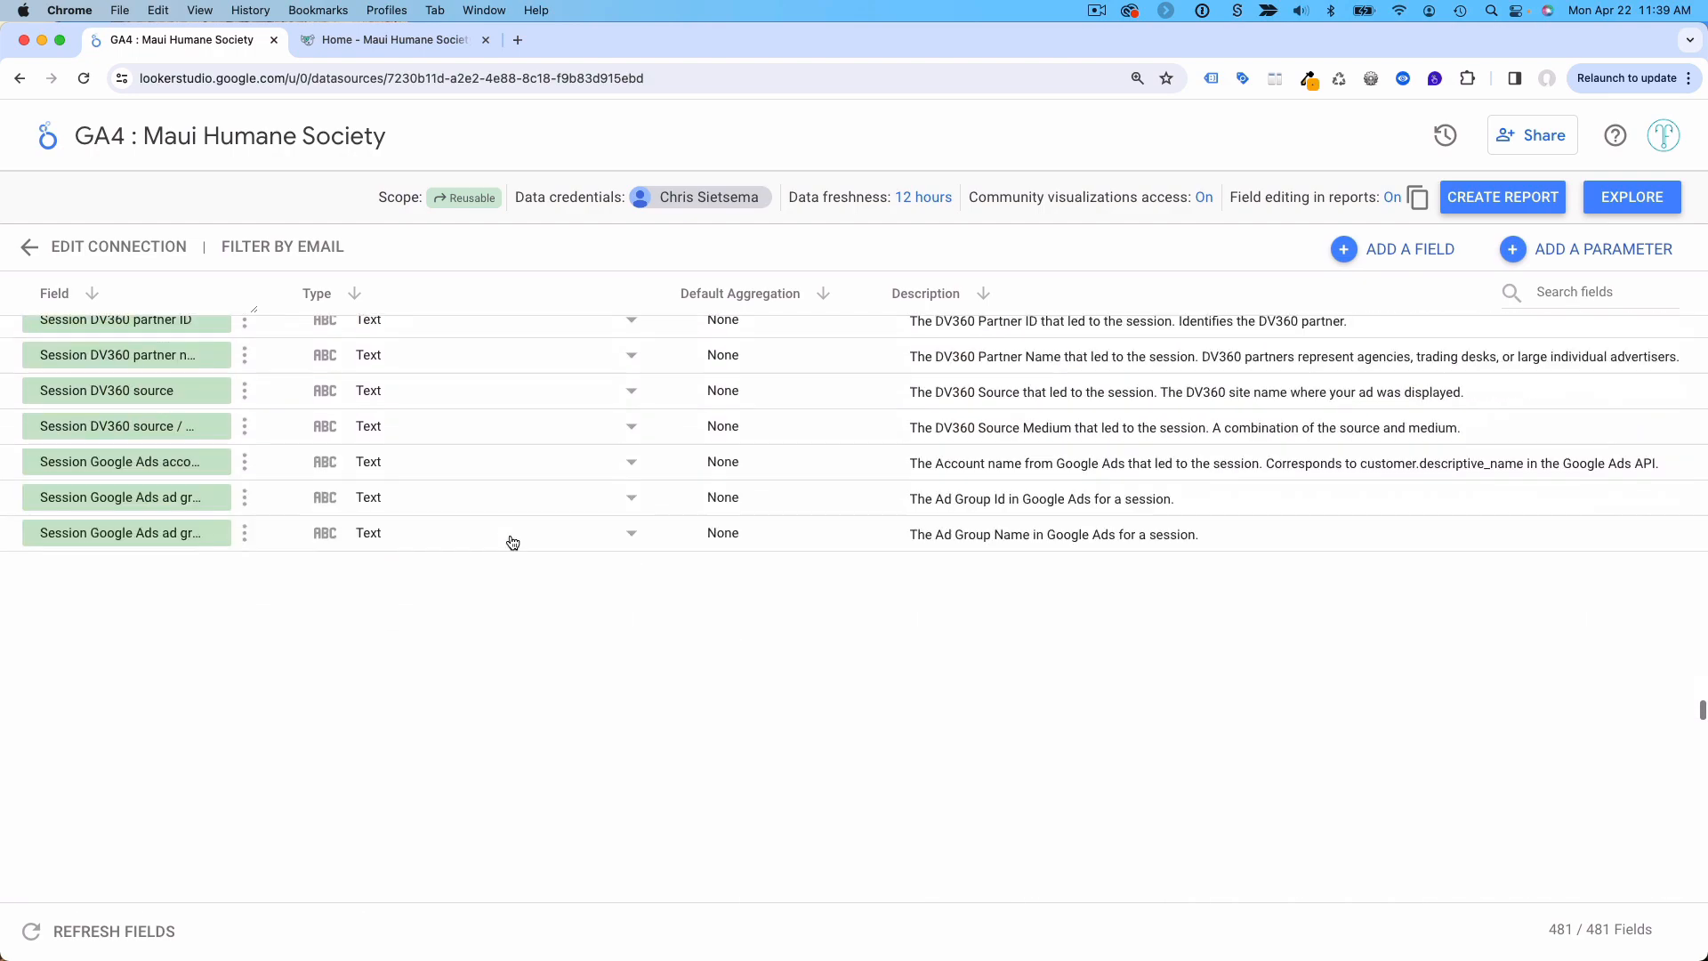
{"action": "scroll", "coordinate": [513, 542], "scroll_direction": "down", "scroll_amount": 20}
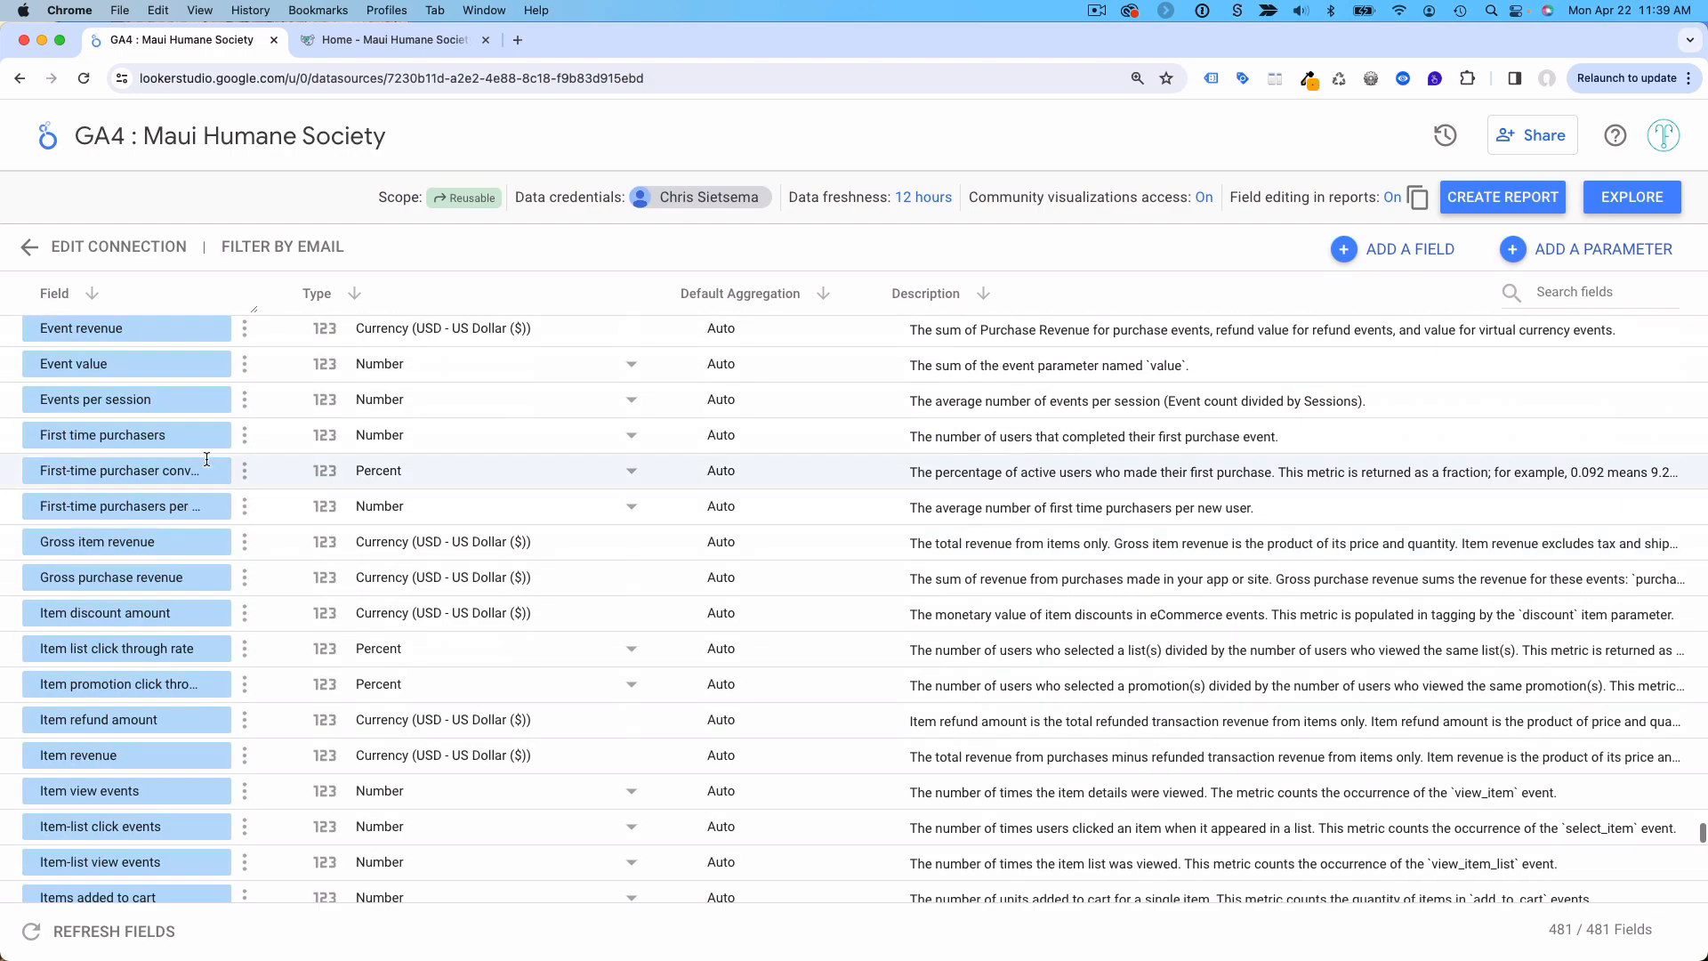
{"action": "scroll", "coordinate": [271, 473], "scroll_direction": "up", "scroll_amount": 10}
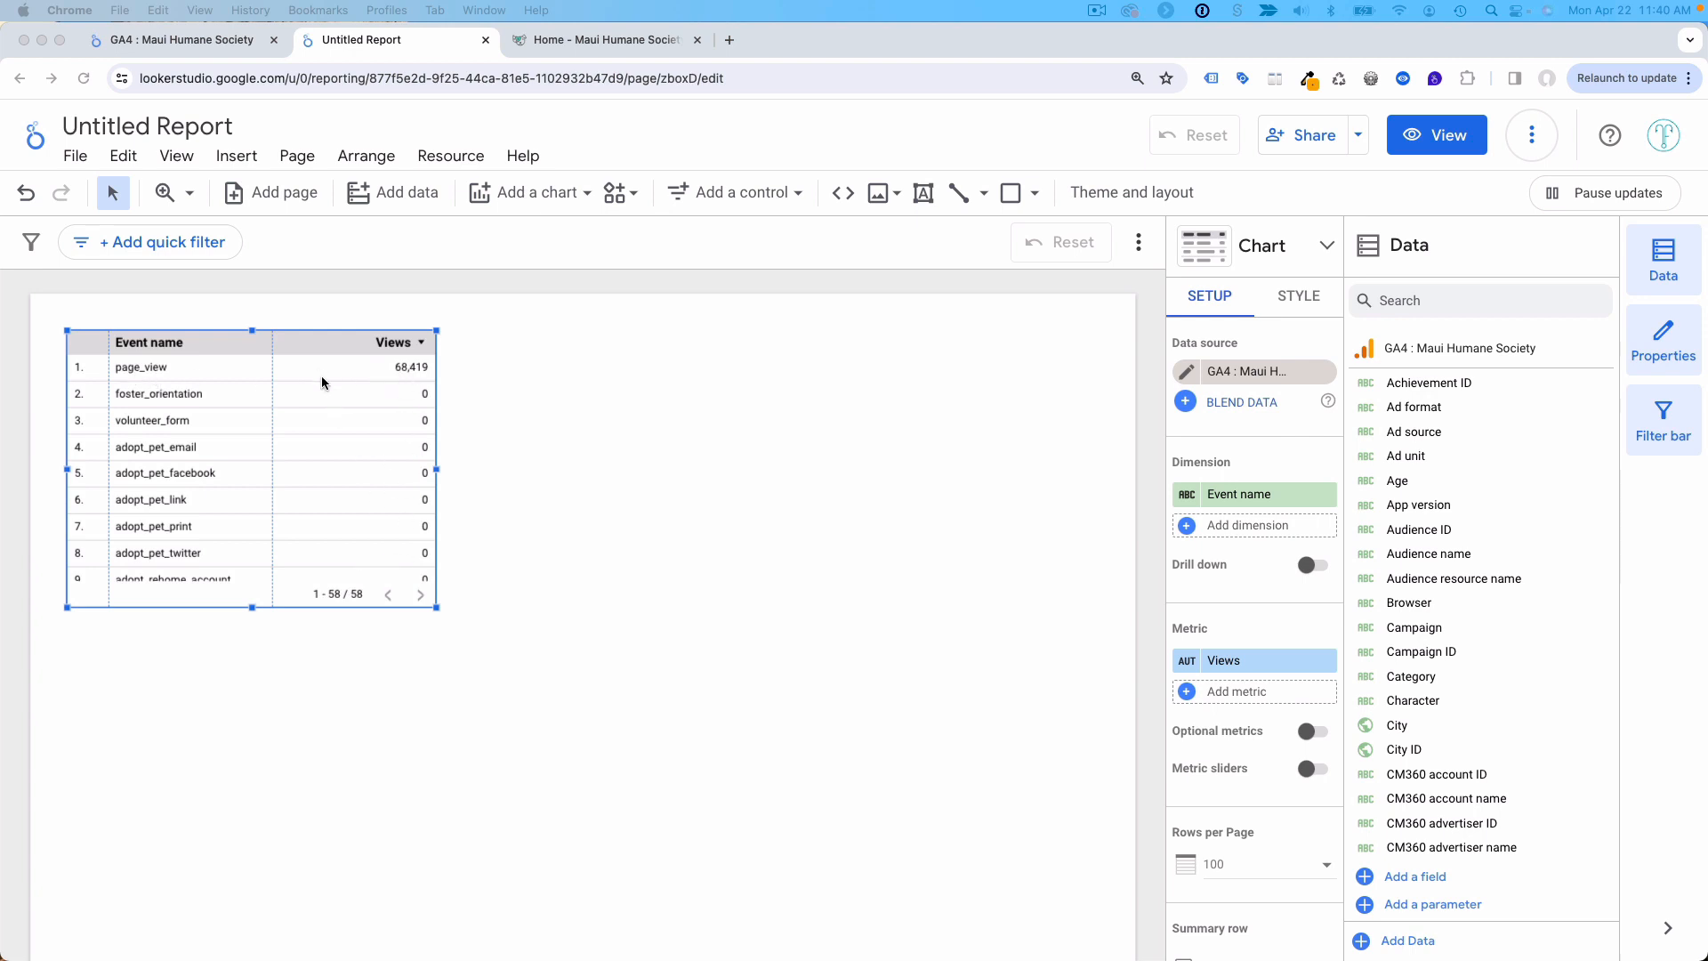
Step: Move the event name table slightly down and to the right on the report canvas and set the display mode to Fit to width
{"action": "left_click_drag", "start_coordinate": [314, 360], "coordinate": [353, 427]}
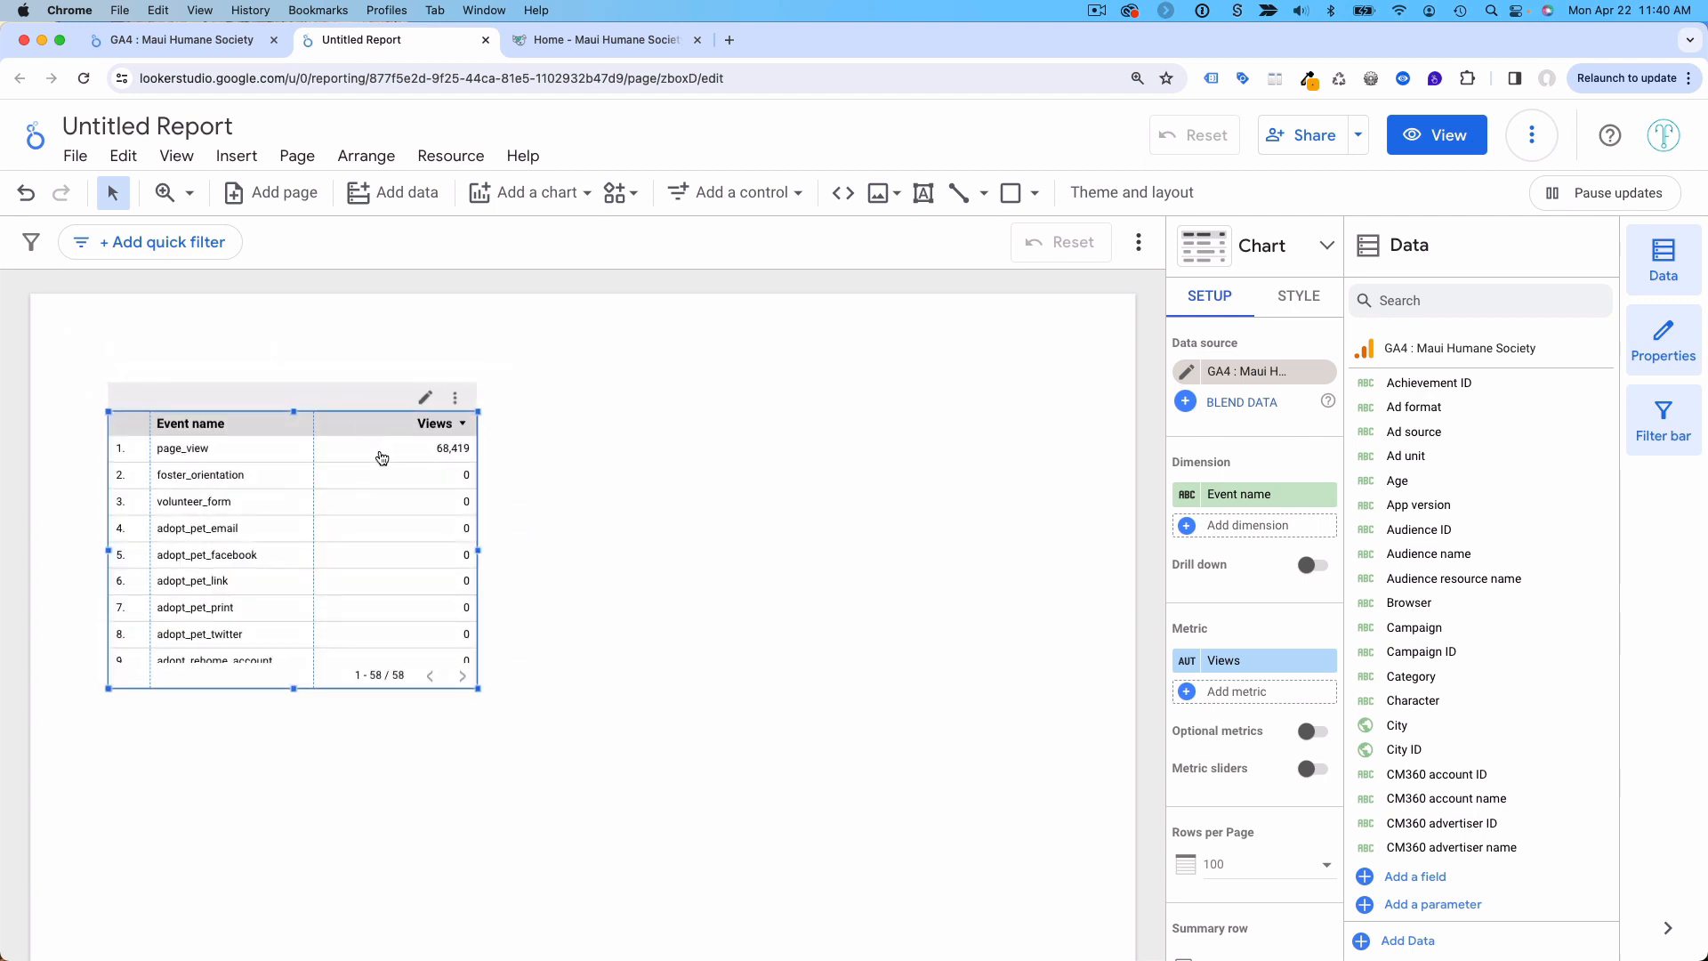
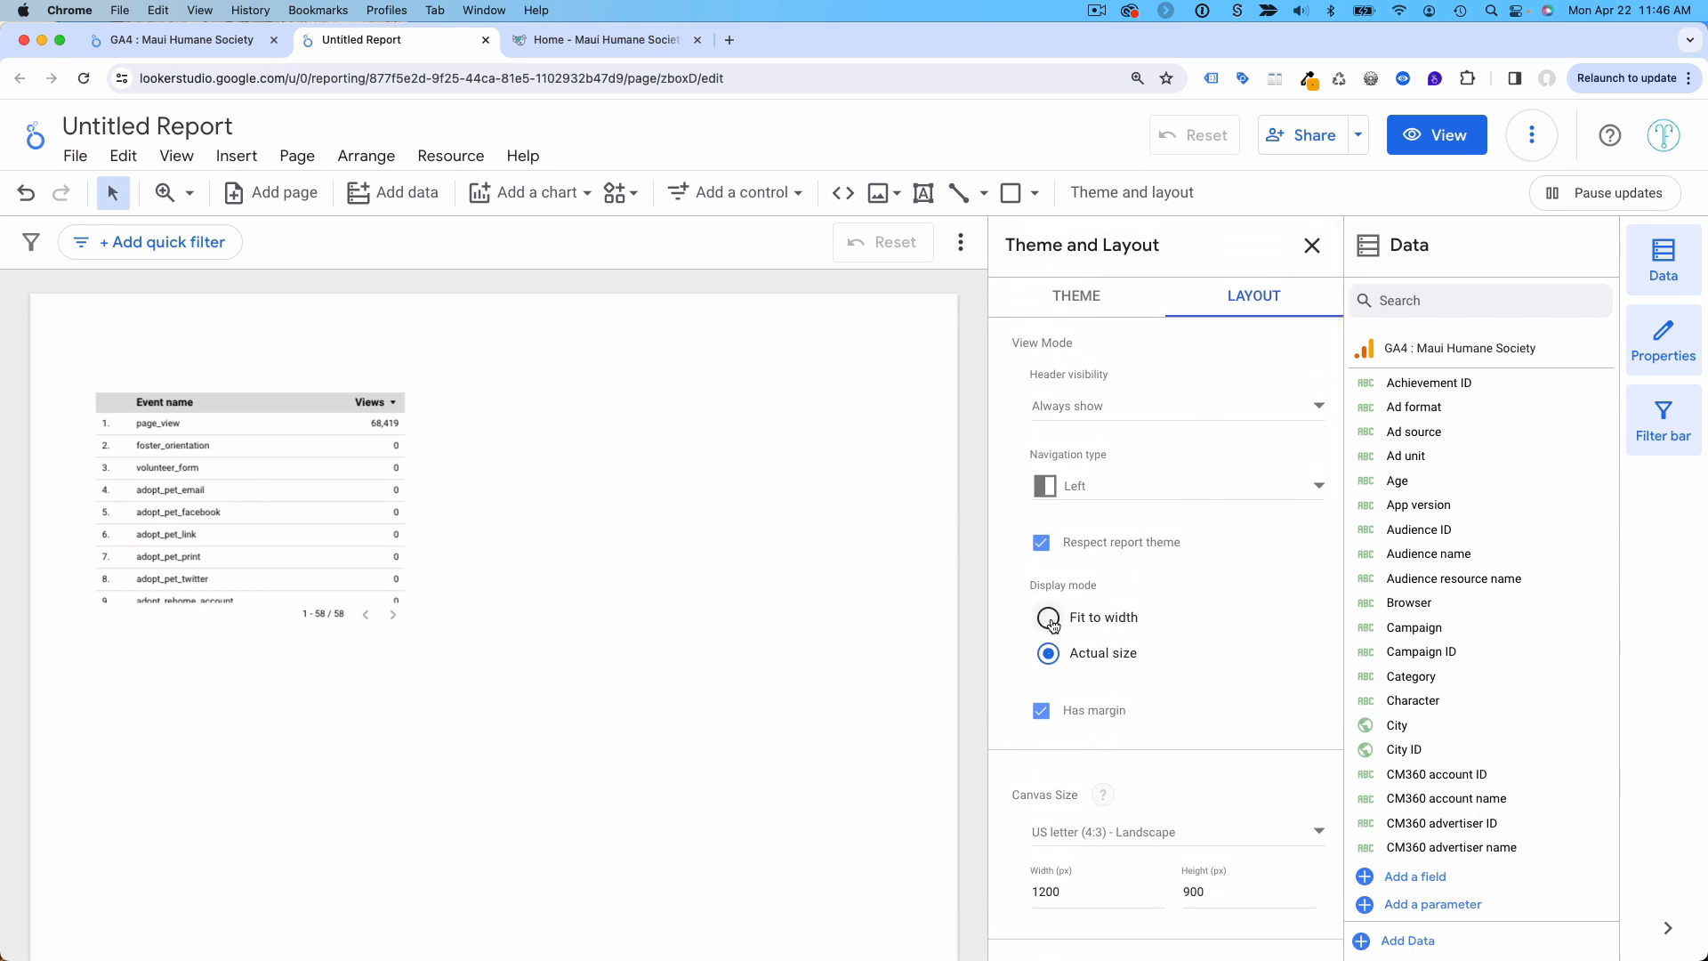
{"action": "left_click", "coordinate": [1049, 618]}
Step: Try the Screen (16:9) Portrait and Screen (16:9) Landscape presets as the report's canvas size
{"action": "scroll", "coordinate": [1216, 598], "scroll_direction": "down", "scroll_amount": 3}
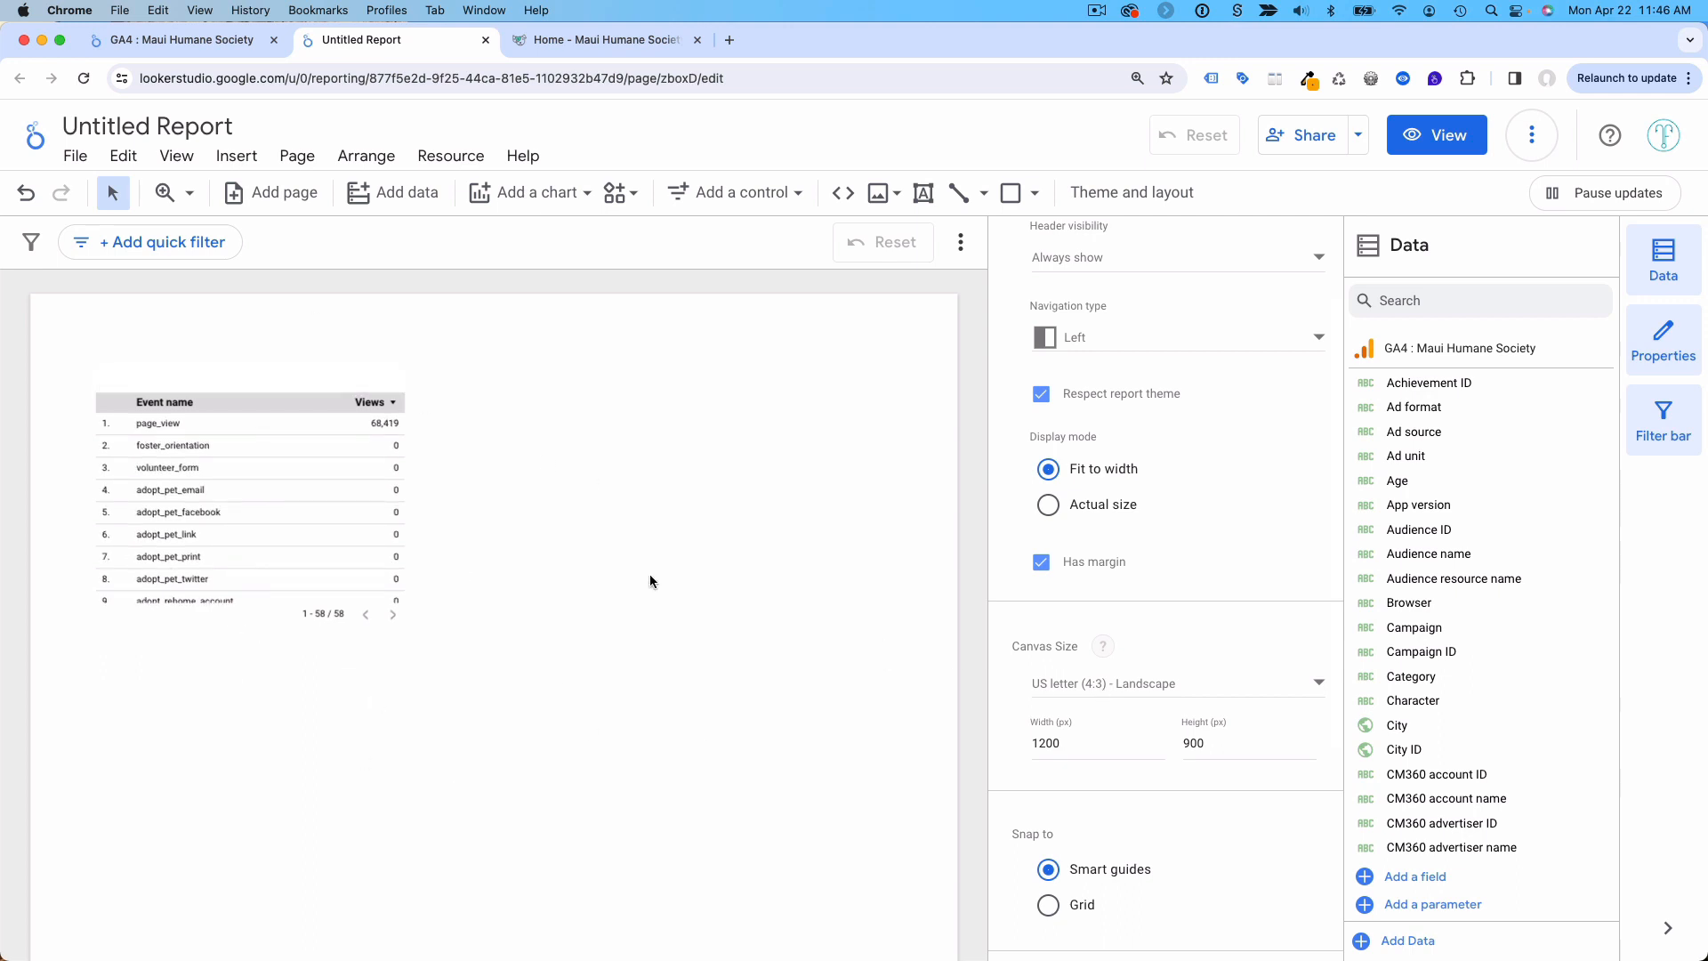
{"action": "left_click", "coordinate": [1070, 688]}
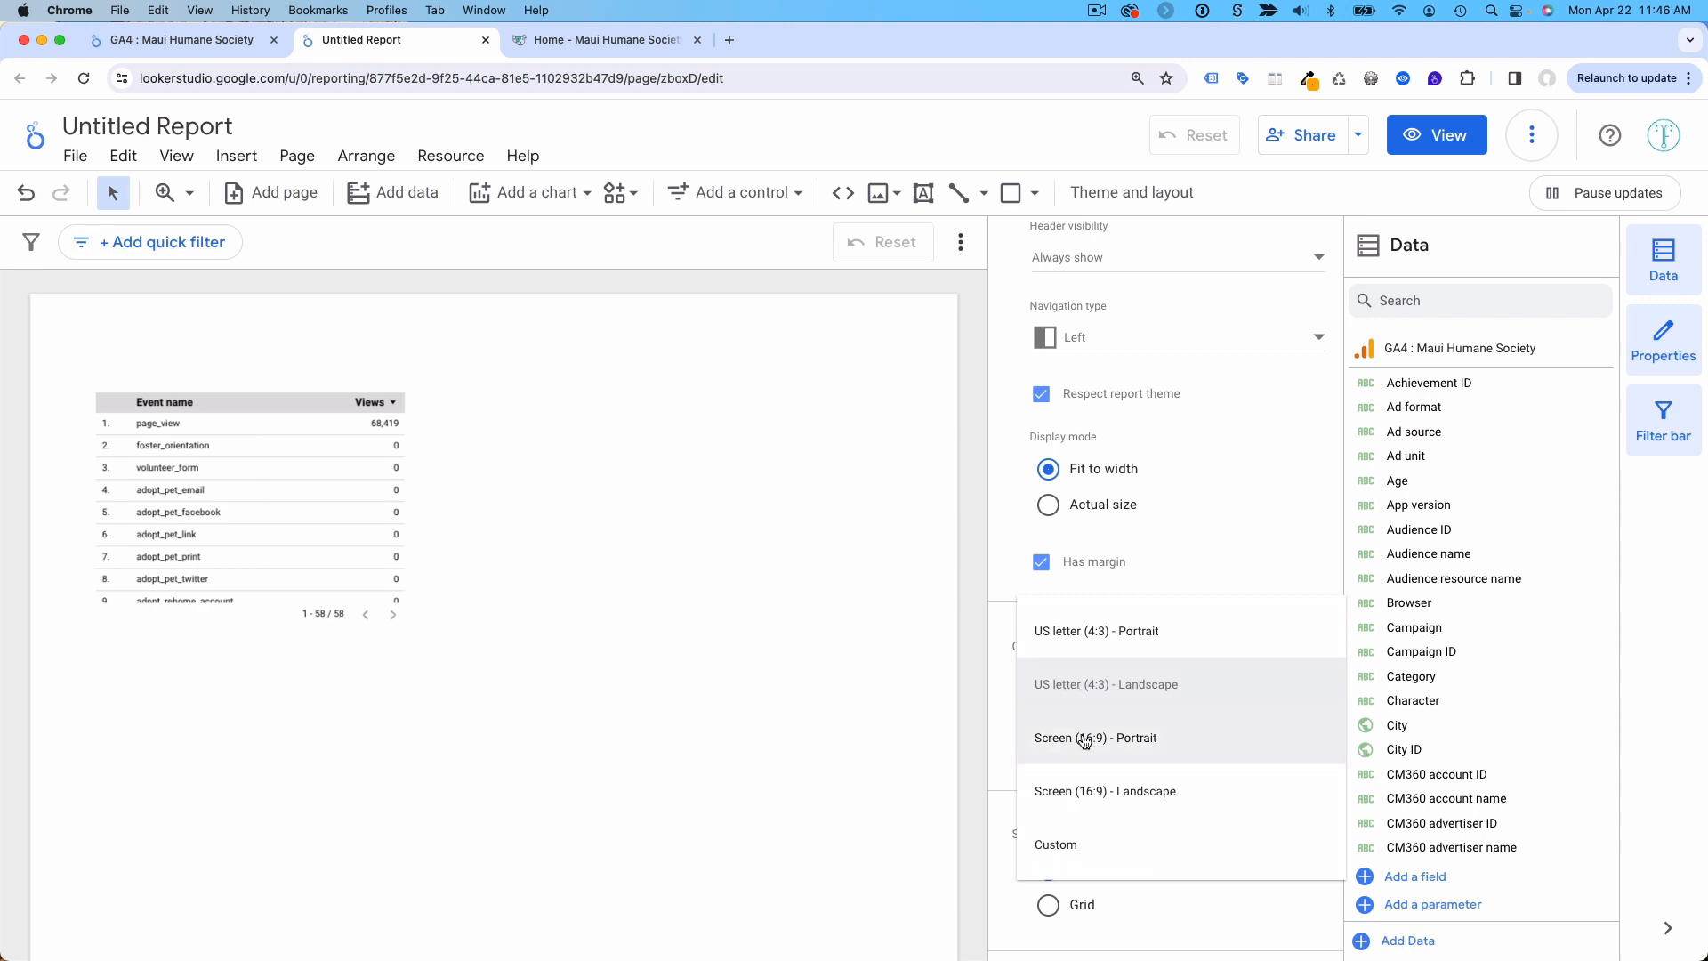
{"action": "left_click", "coordinate": [1078, 743]}
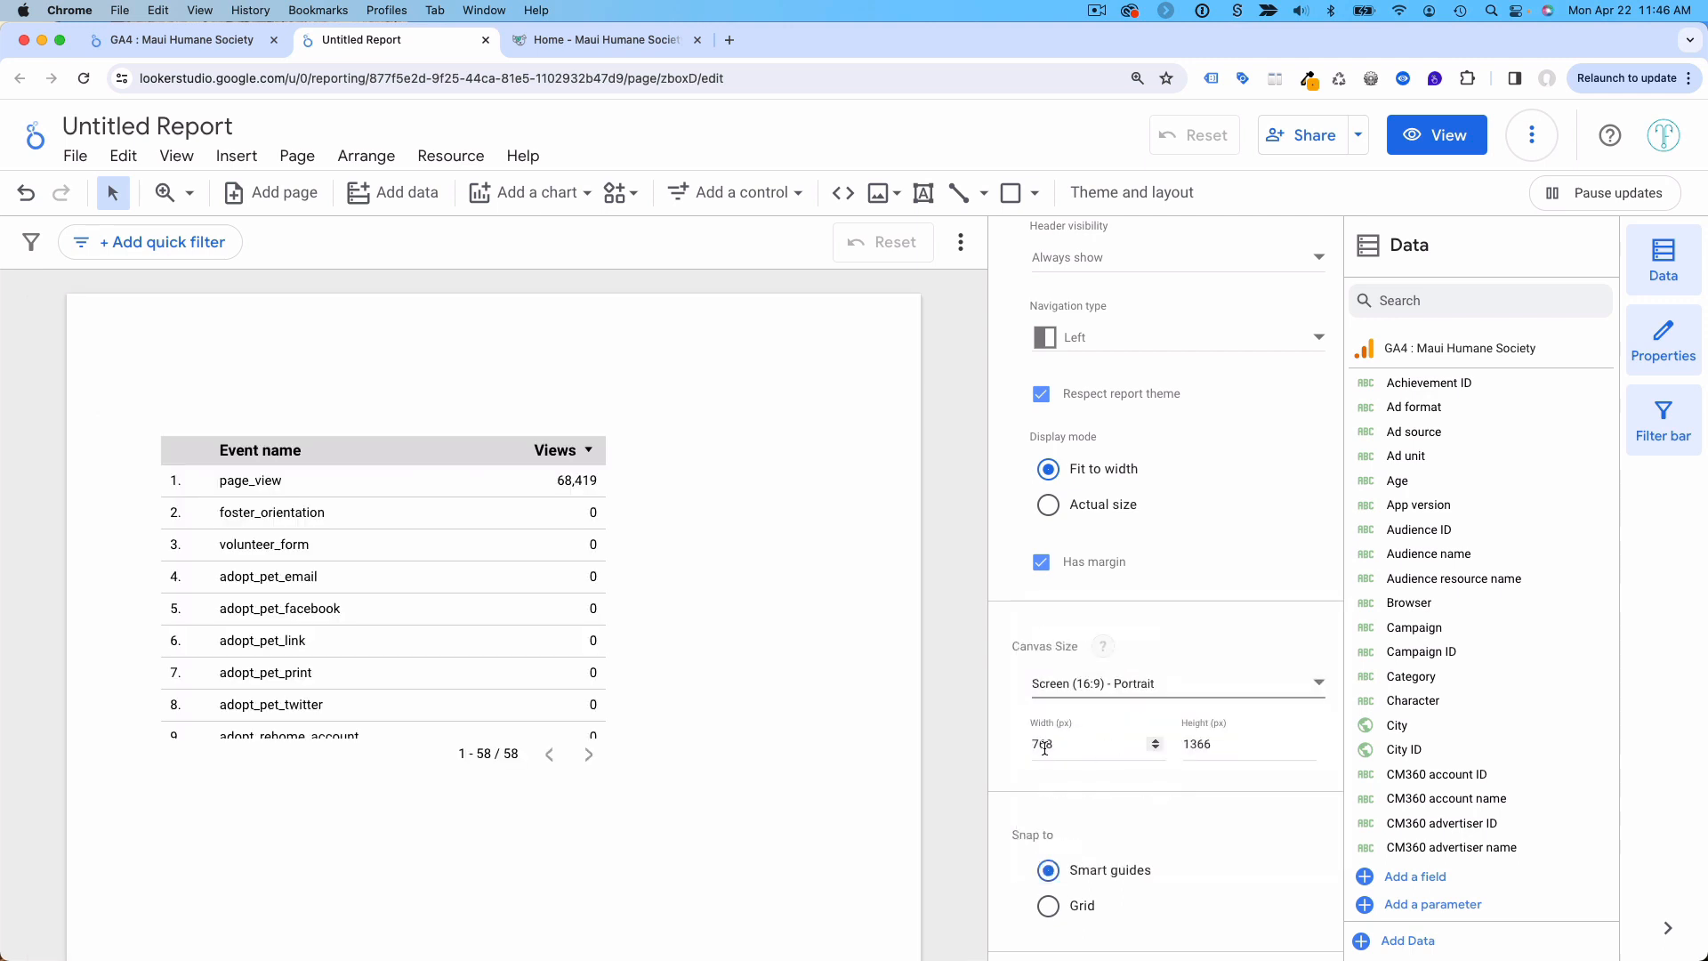
{"action": "left_click", "coordinate": [1059, 690]}
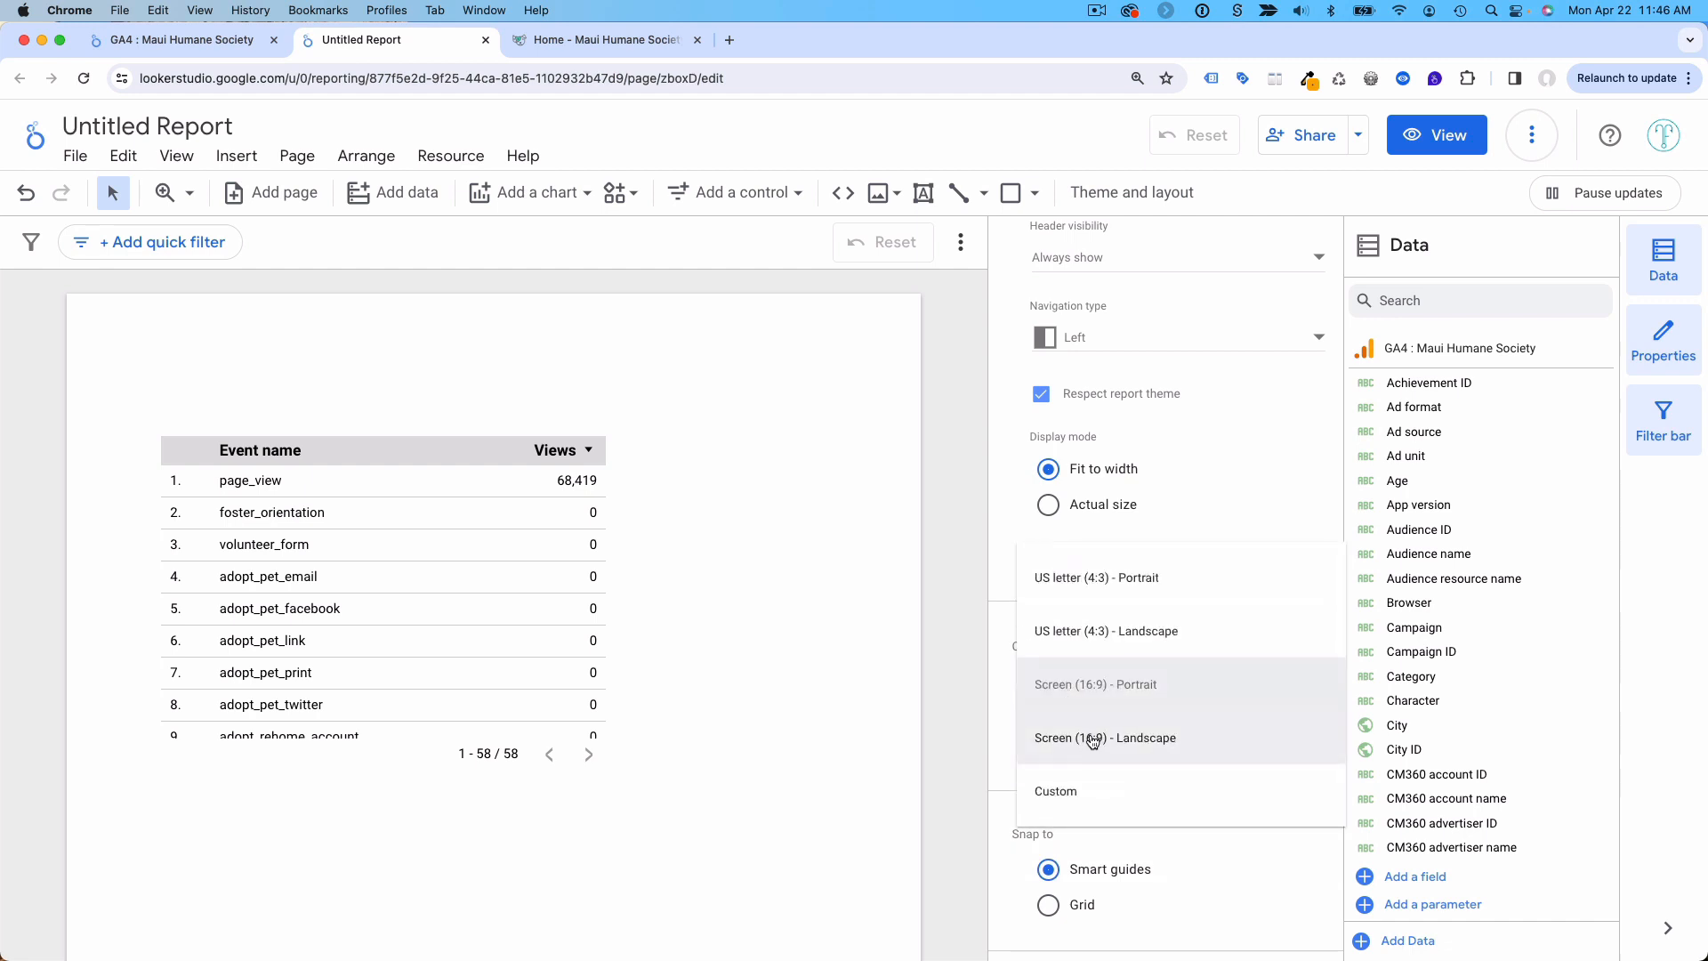
{"action": "left_click", "coordinate": [1093, 738]}
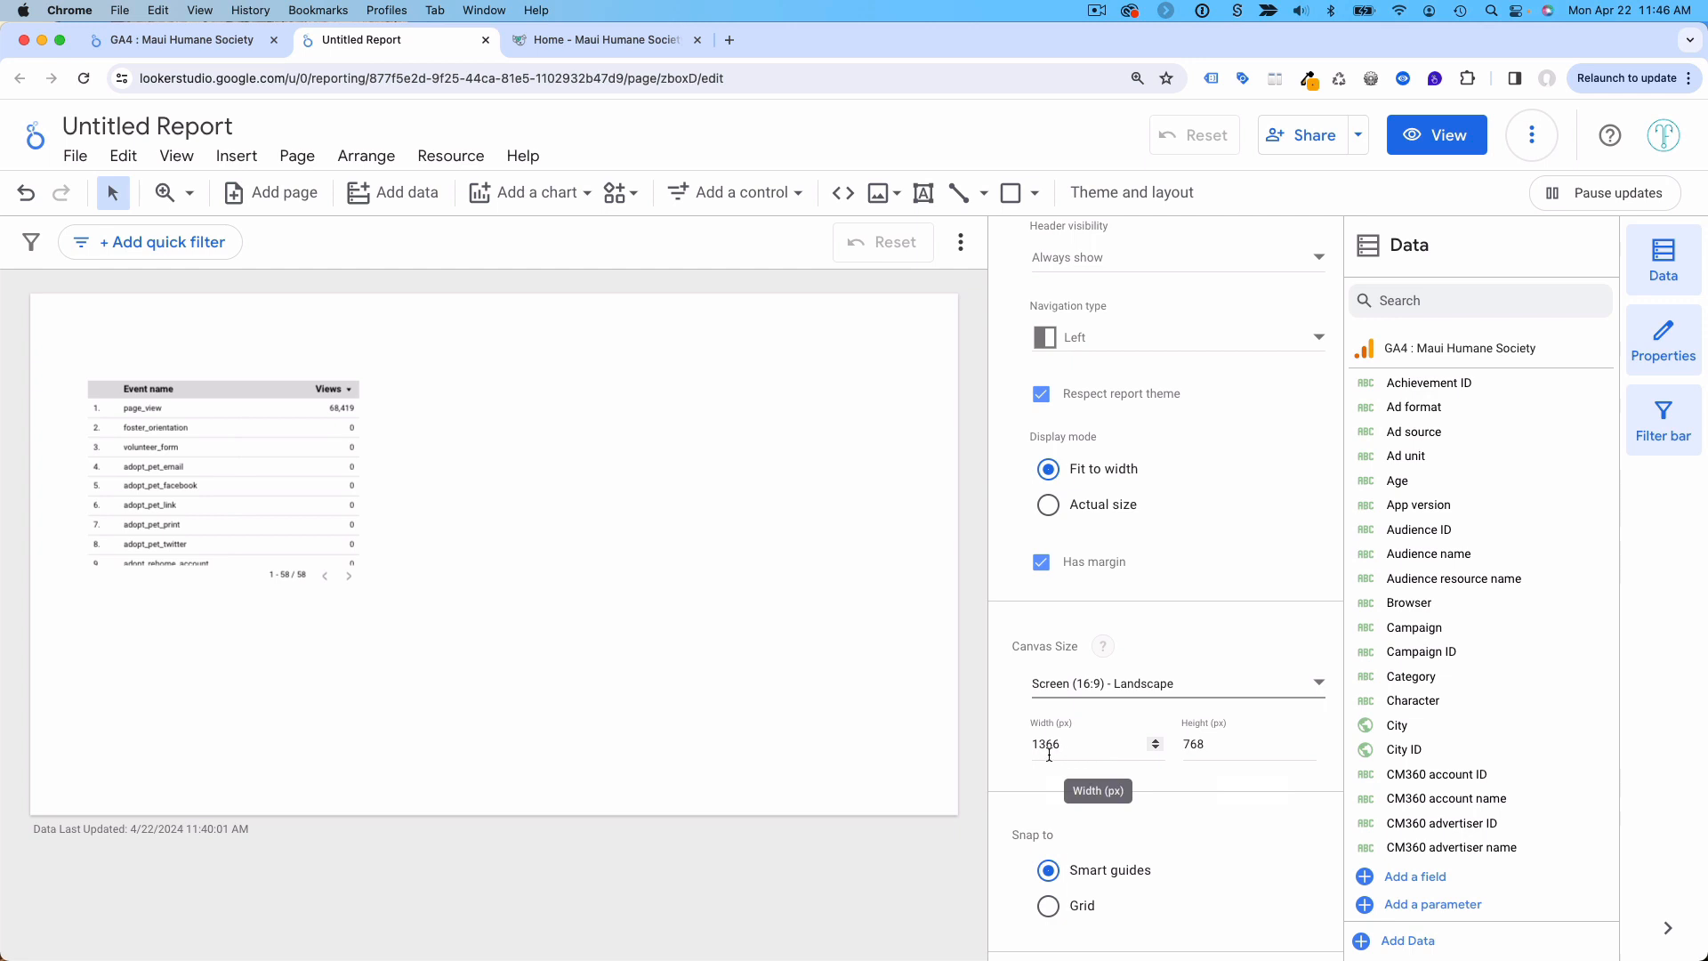
Step: Set a custom canvas size of 1870 px wide by 1050 px high
{"action": "double_click", "coordinate": [1045, 748]}
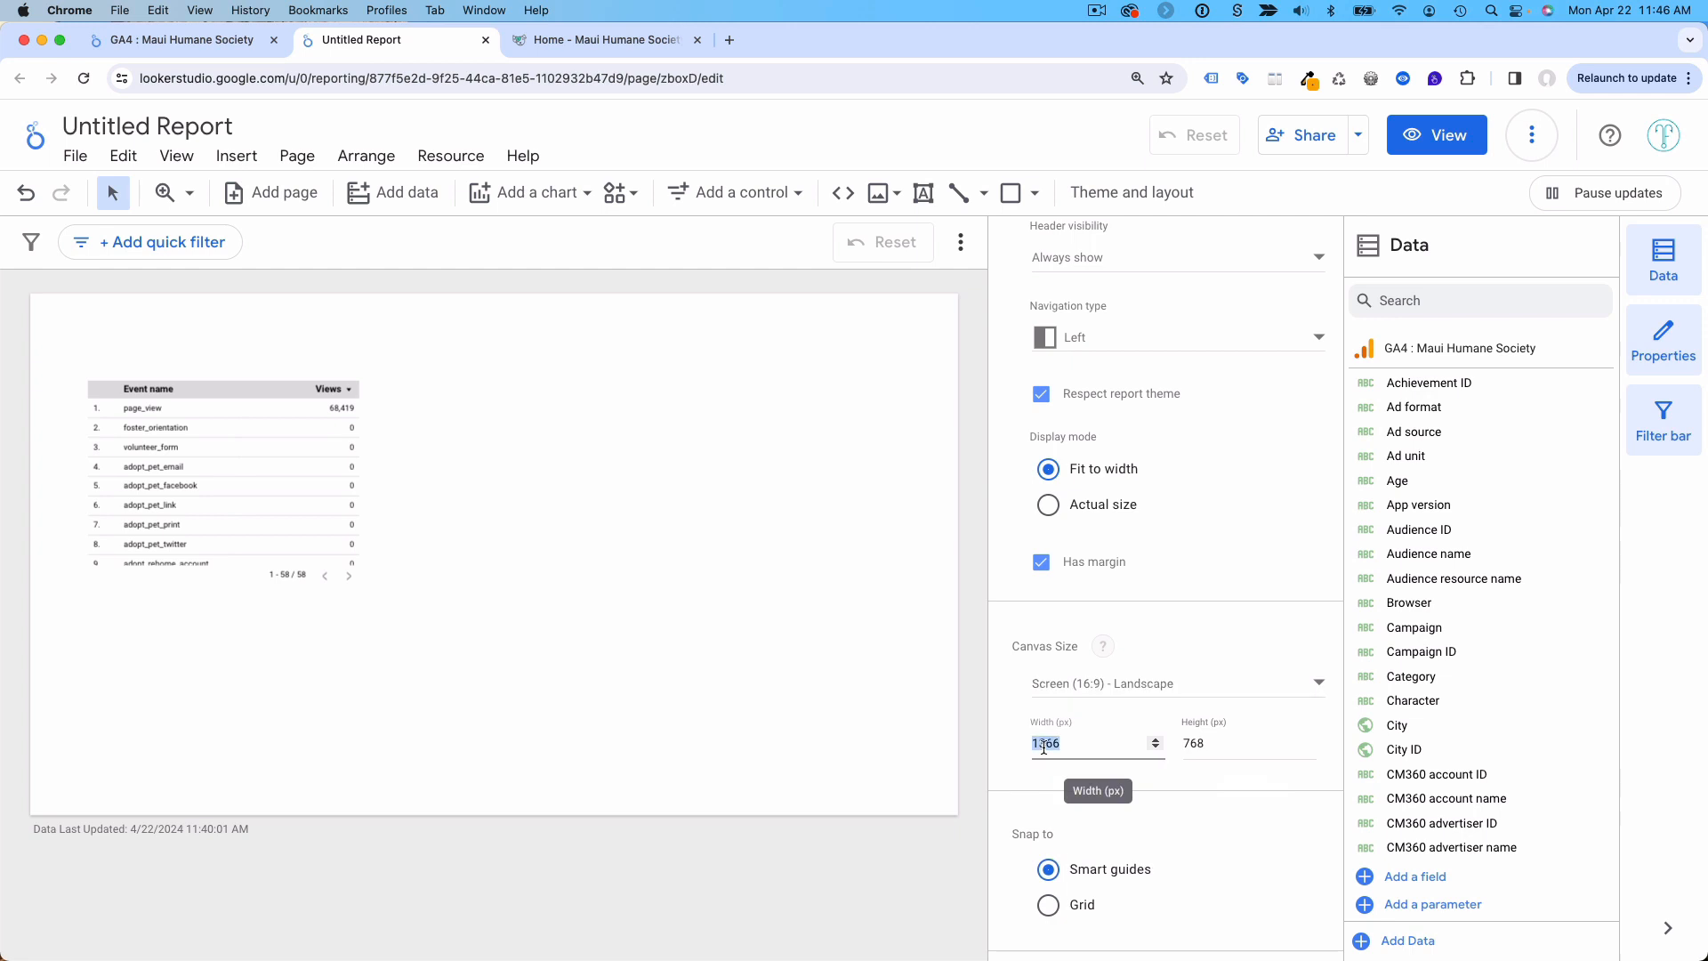
{"action": "type", "text": "1870"}
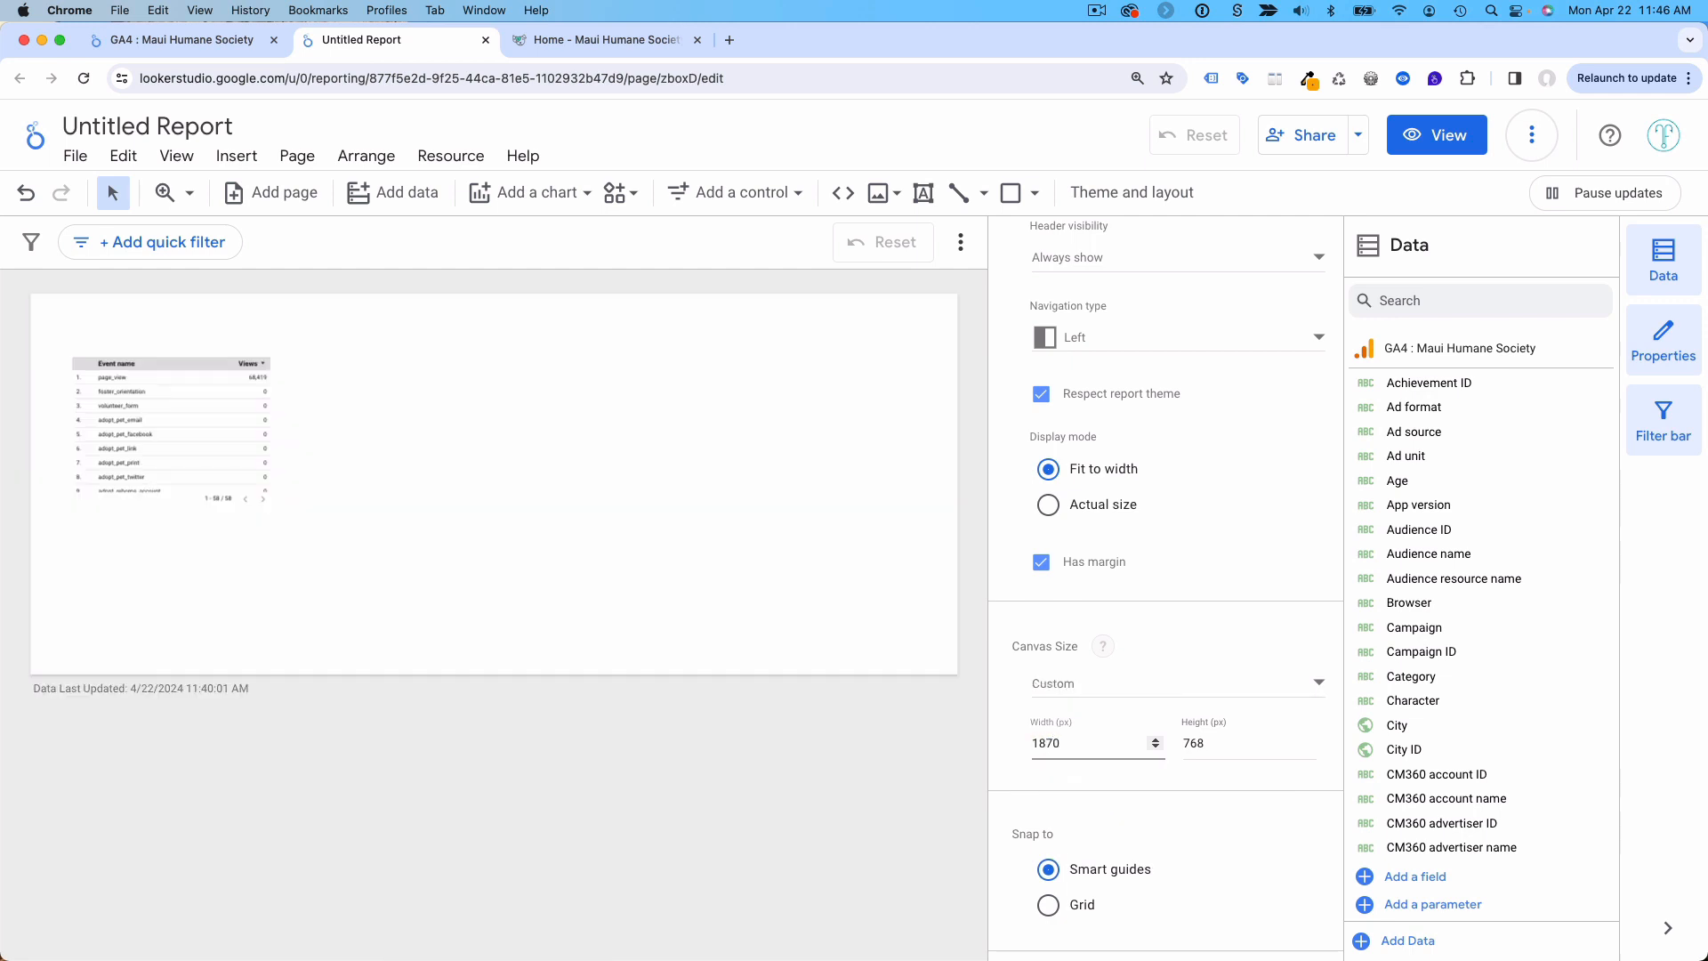
{"action": "double_click", "coordinate": [1206, 744]}
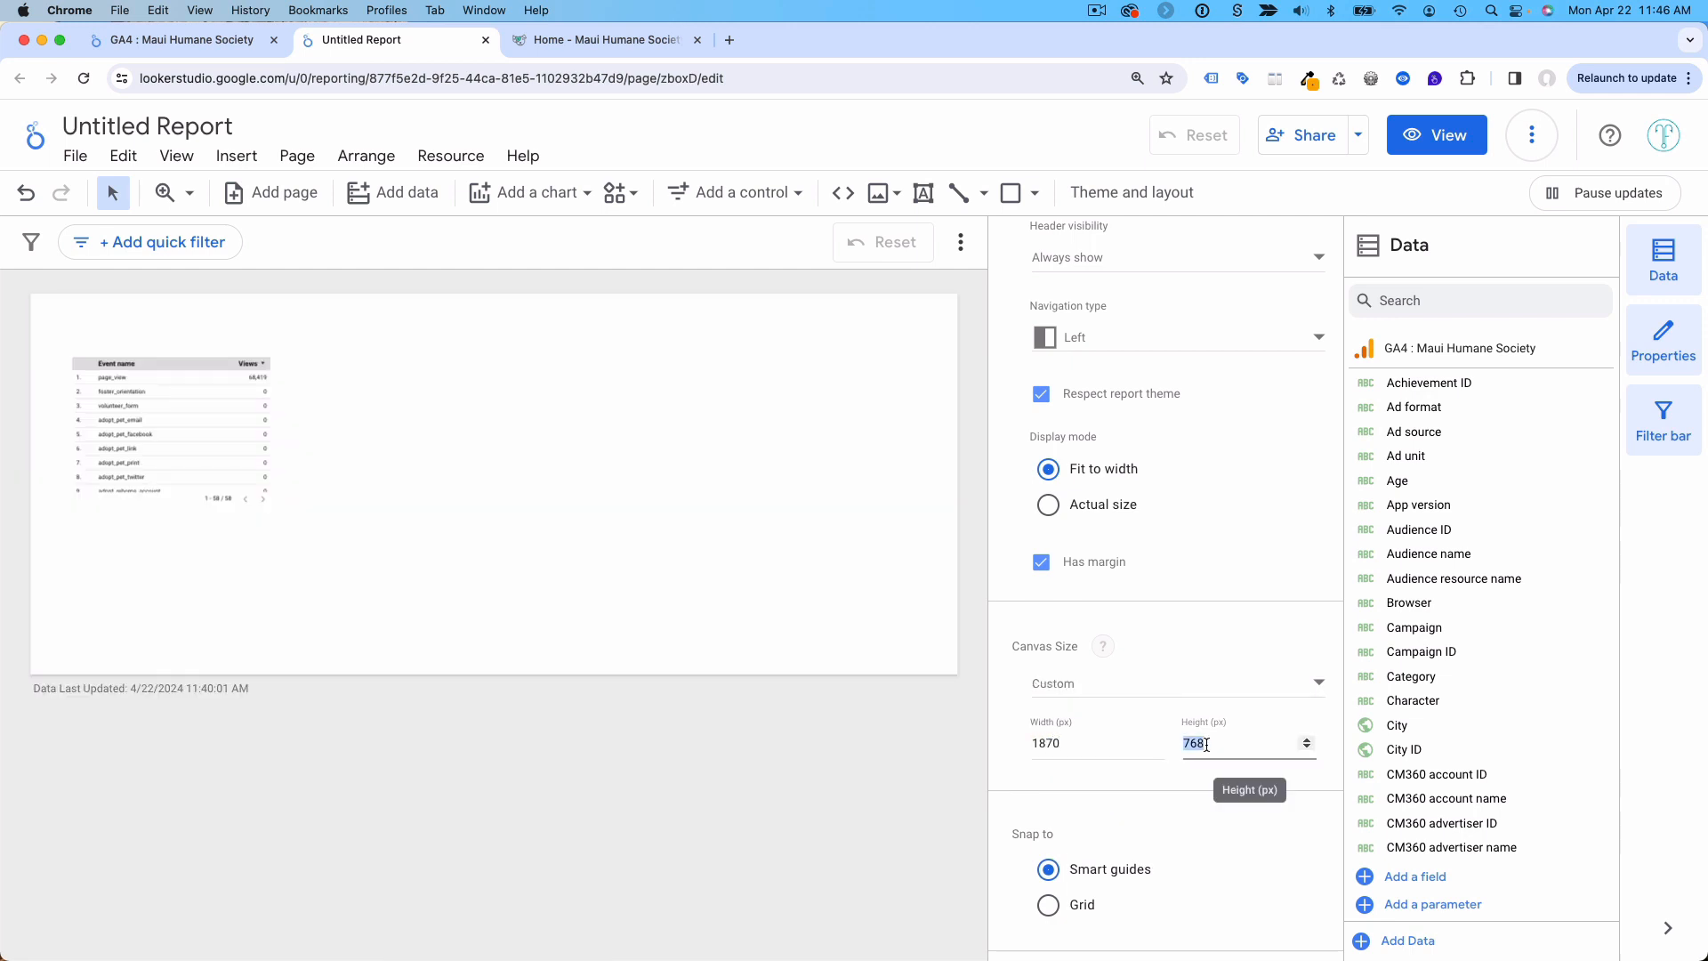
{"action": "type", "text": "1050"}
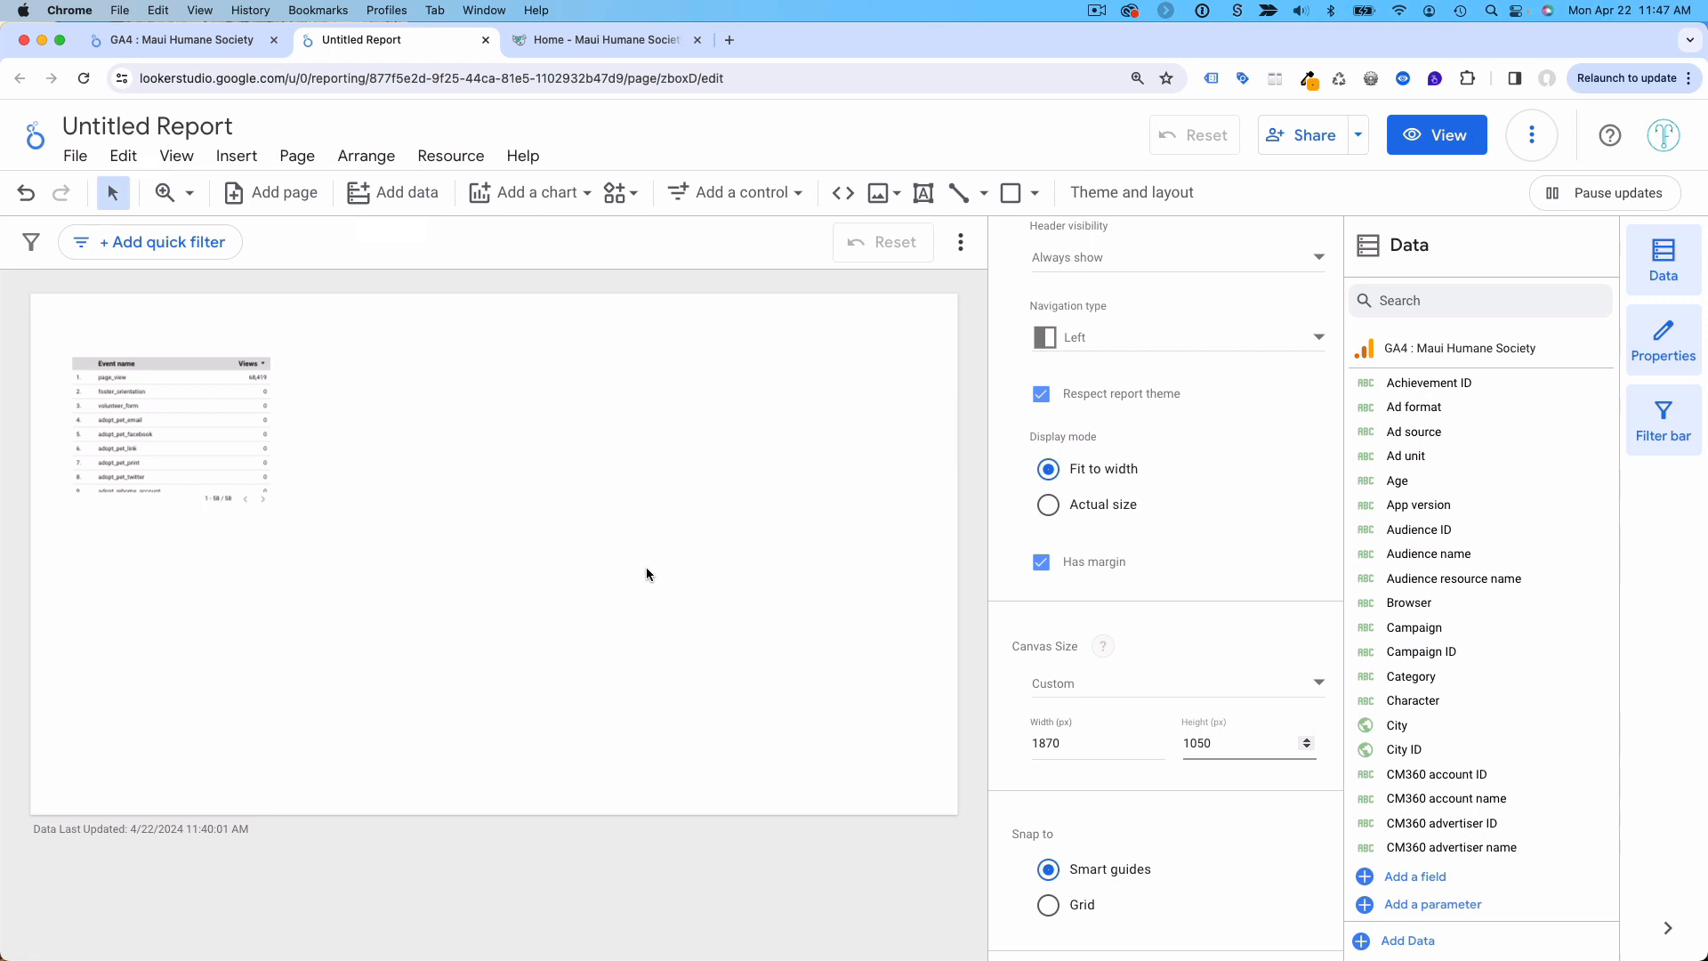
Step: Browse the preset report themes and open the Default theme for customization
{"action": "scroll", "coordinate": [1158, 827], "scroll_direction": "down", "scroll_amount": 5}
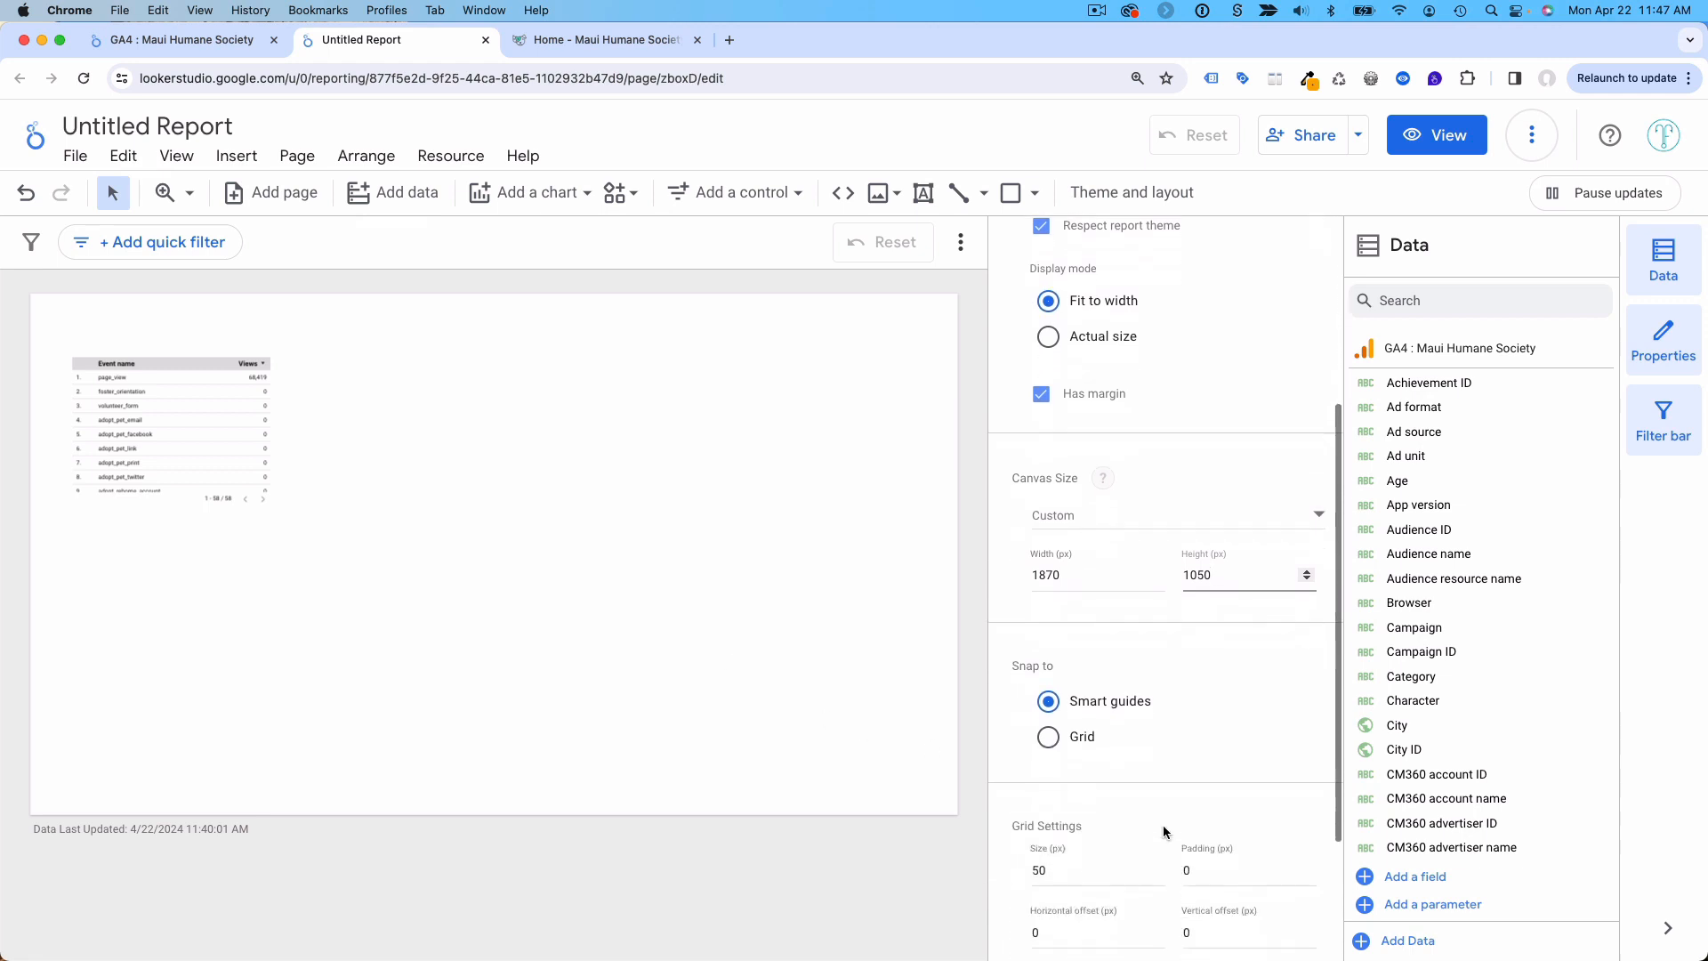
{"action": "scroll", "coordinate": [1161, 824], "scroll_direction": "up", "scroll_amount": 6}
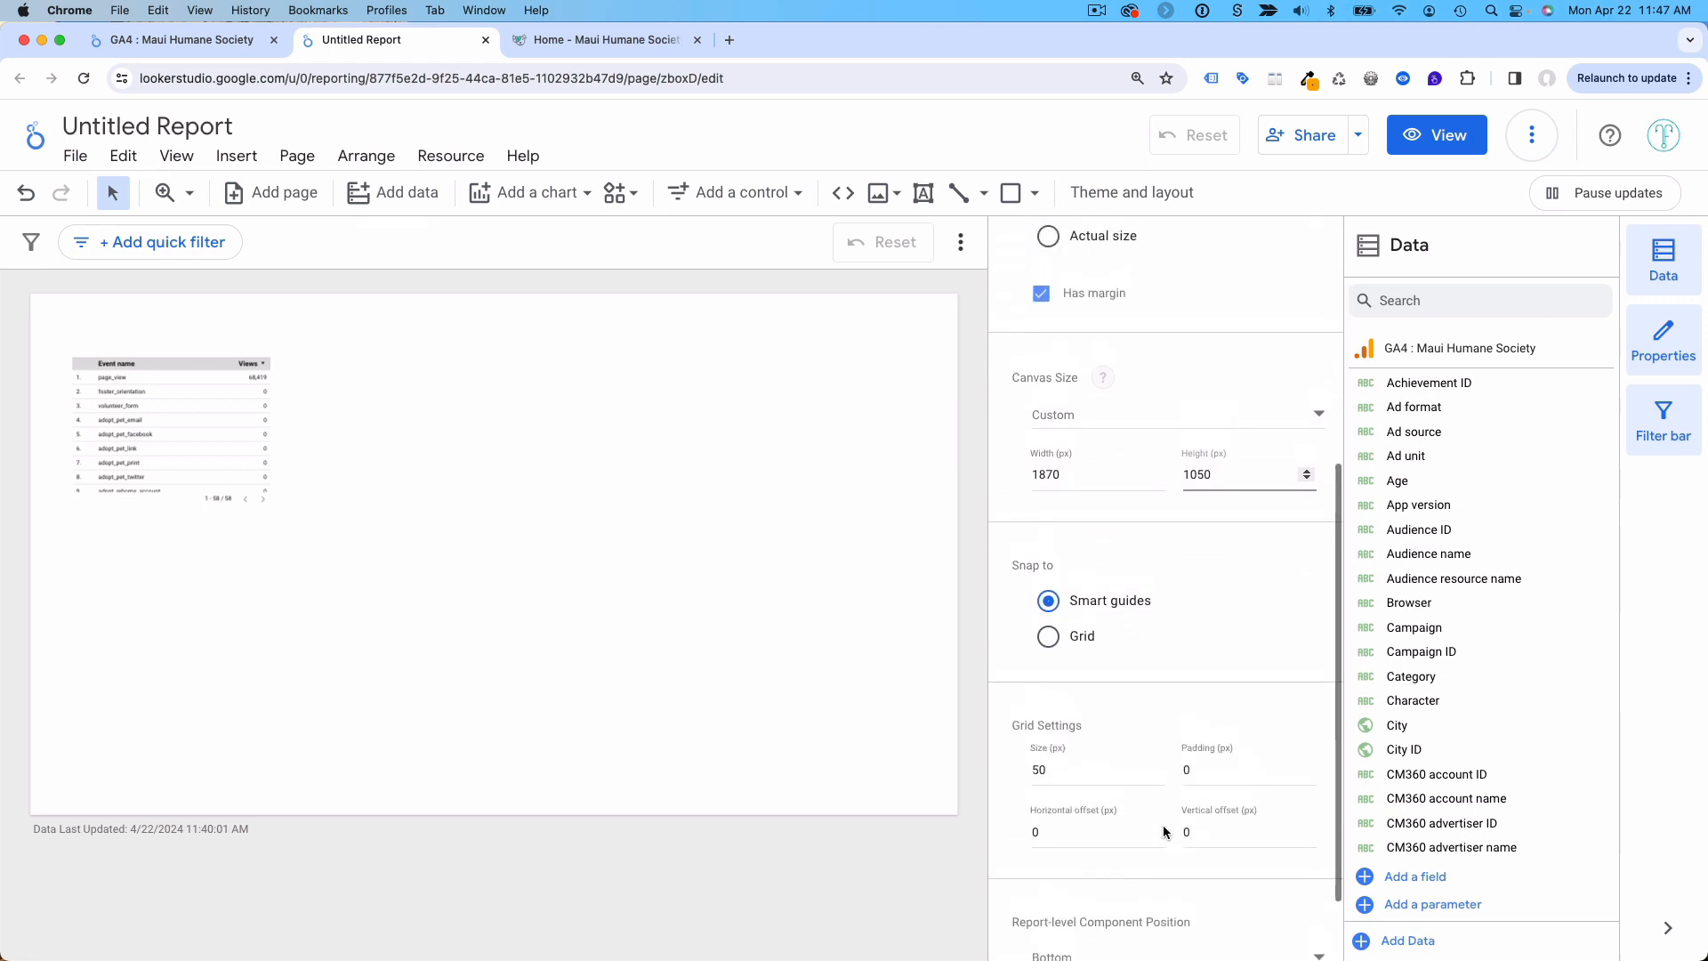
{"action": "scroll", "coordinate": [1162, 825], "scroll_direction": "up", "scroll_amount": 1}
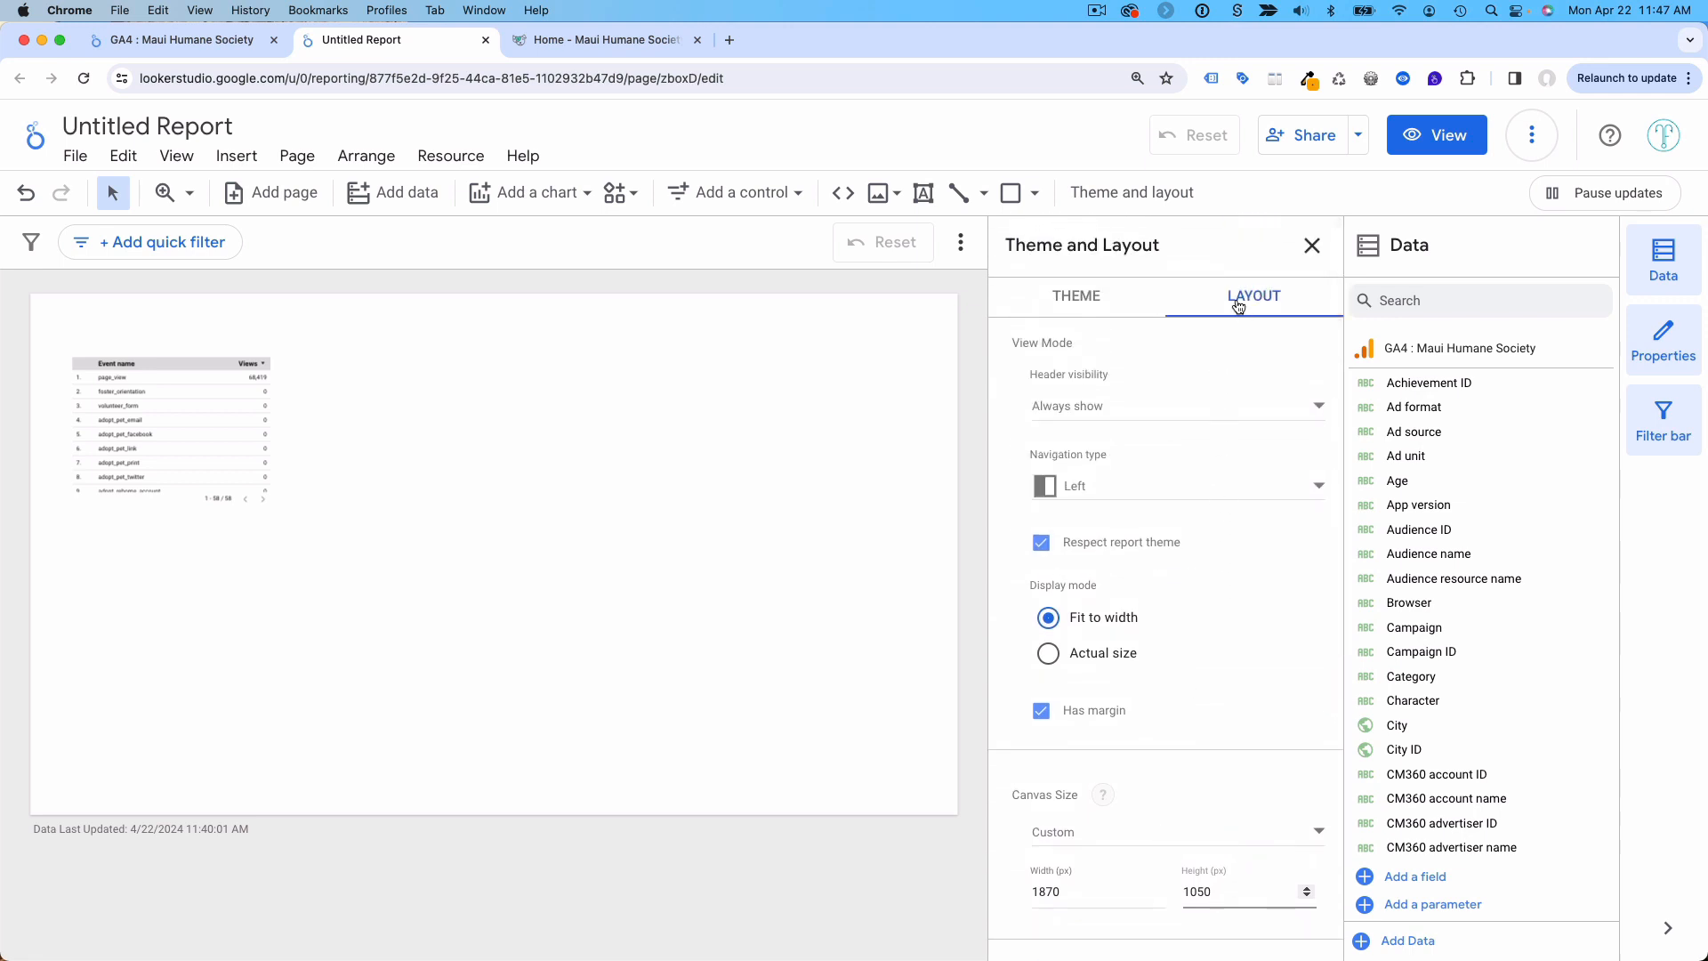
{"action": "left_click", "coordinate": [1075, 303]}
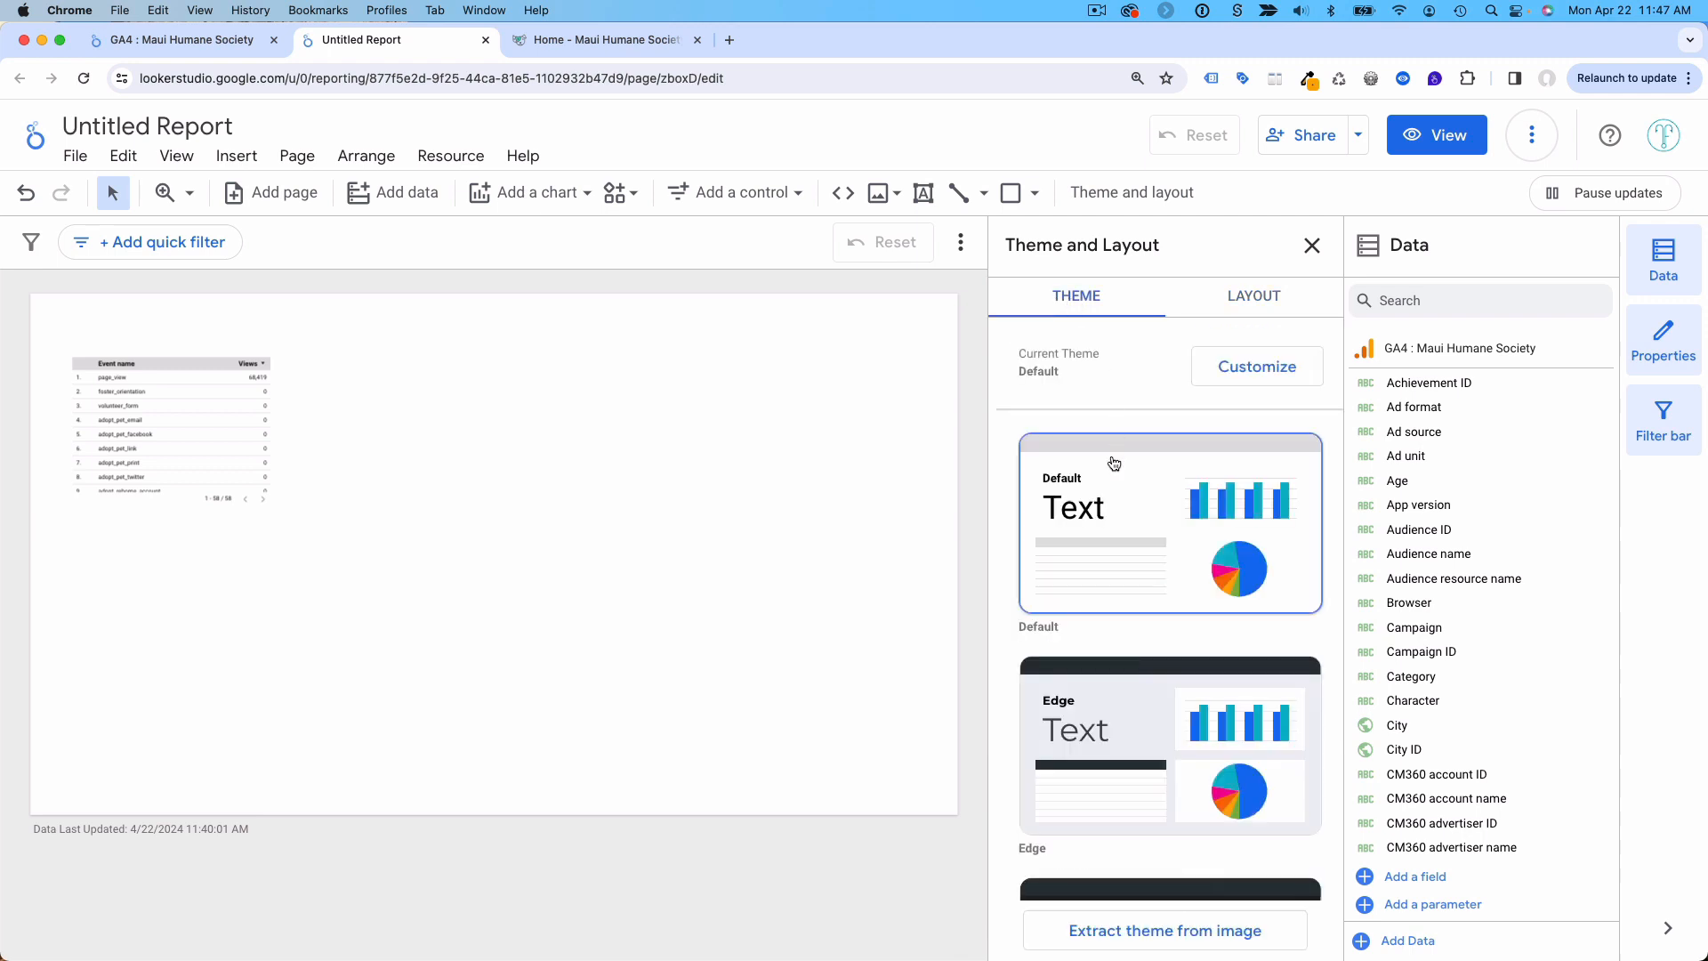
{"action": "scroll", "coordinate": [1115, 466], "scroll_direction": "down", "scroll_amount": 5}
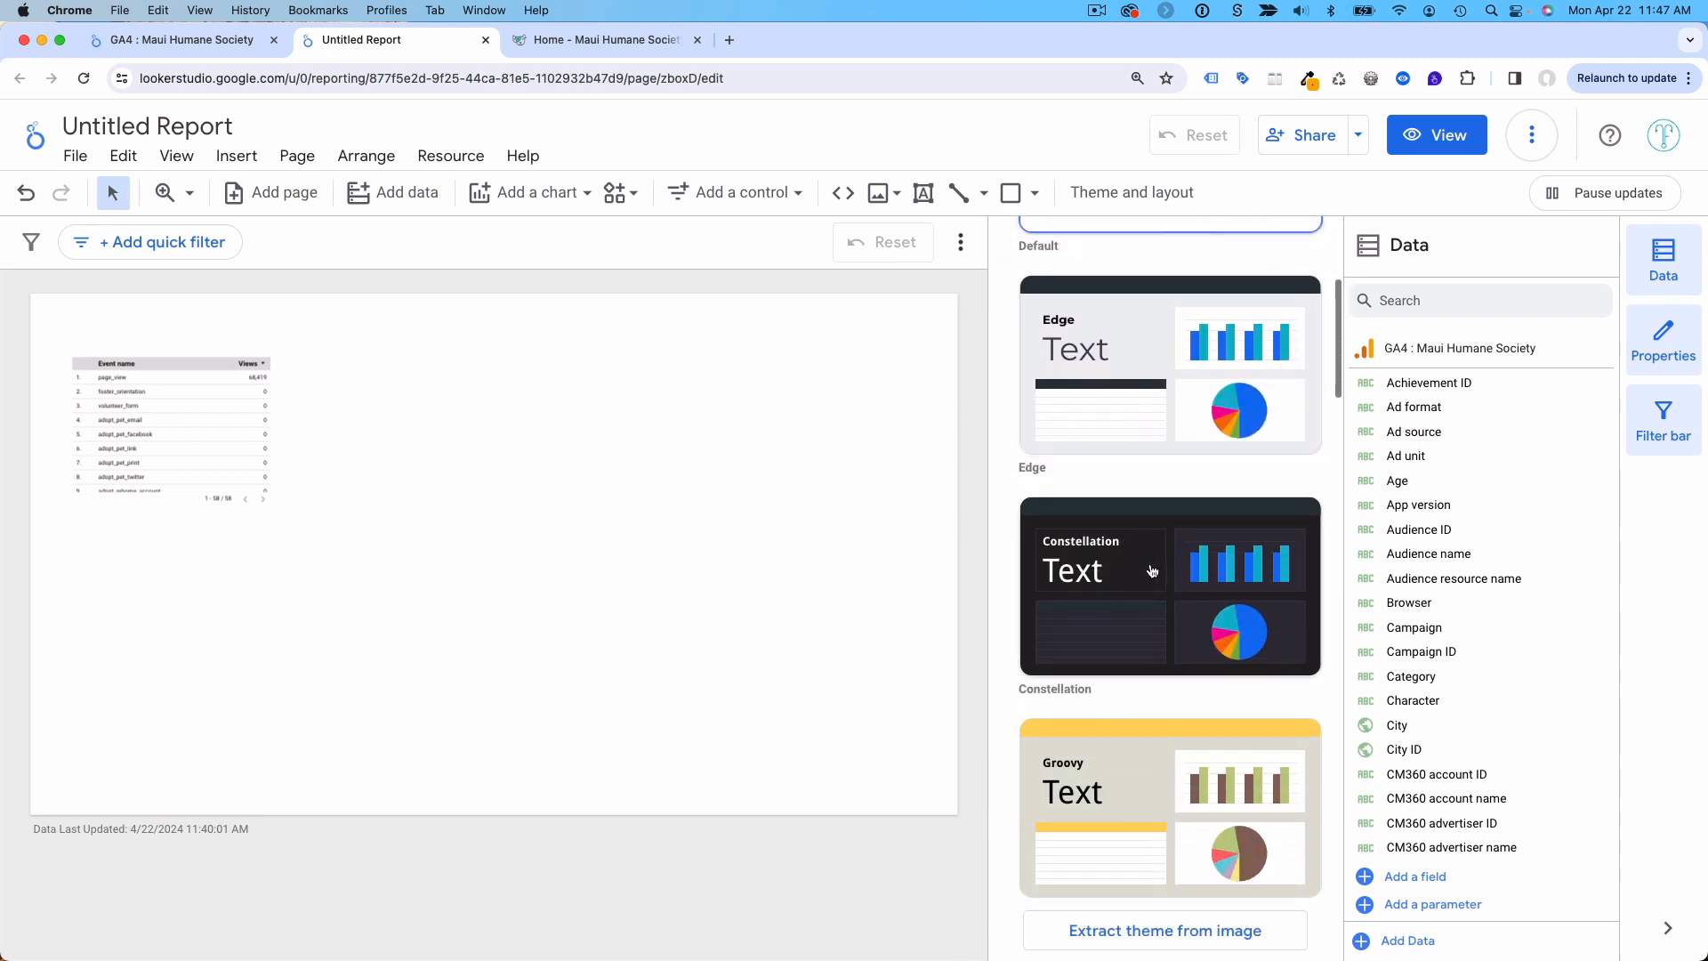
{"action": "scroll", "coordinate": [1130, 534], "scroll_direction": "down", "scroll_amount": 3}
{"action": "scroll", "coordinate": [1108, 658], "scroll_direction": "up", "scroll_amount": 1}
{"action": "scroll", "coordinate": [1103, 673], "scroll_direction": "up", "scroll_amount": 5}
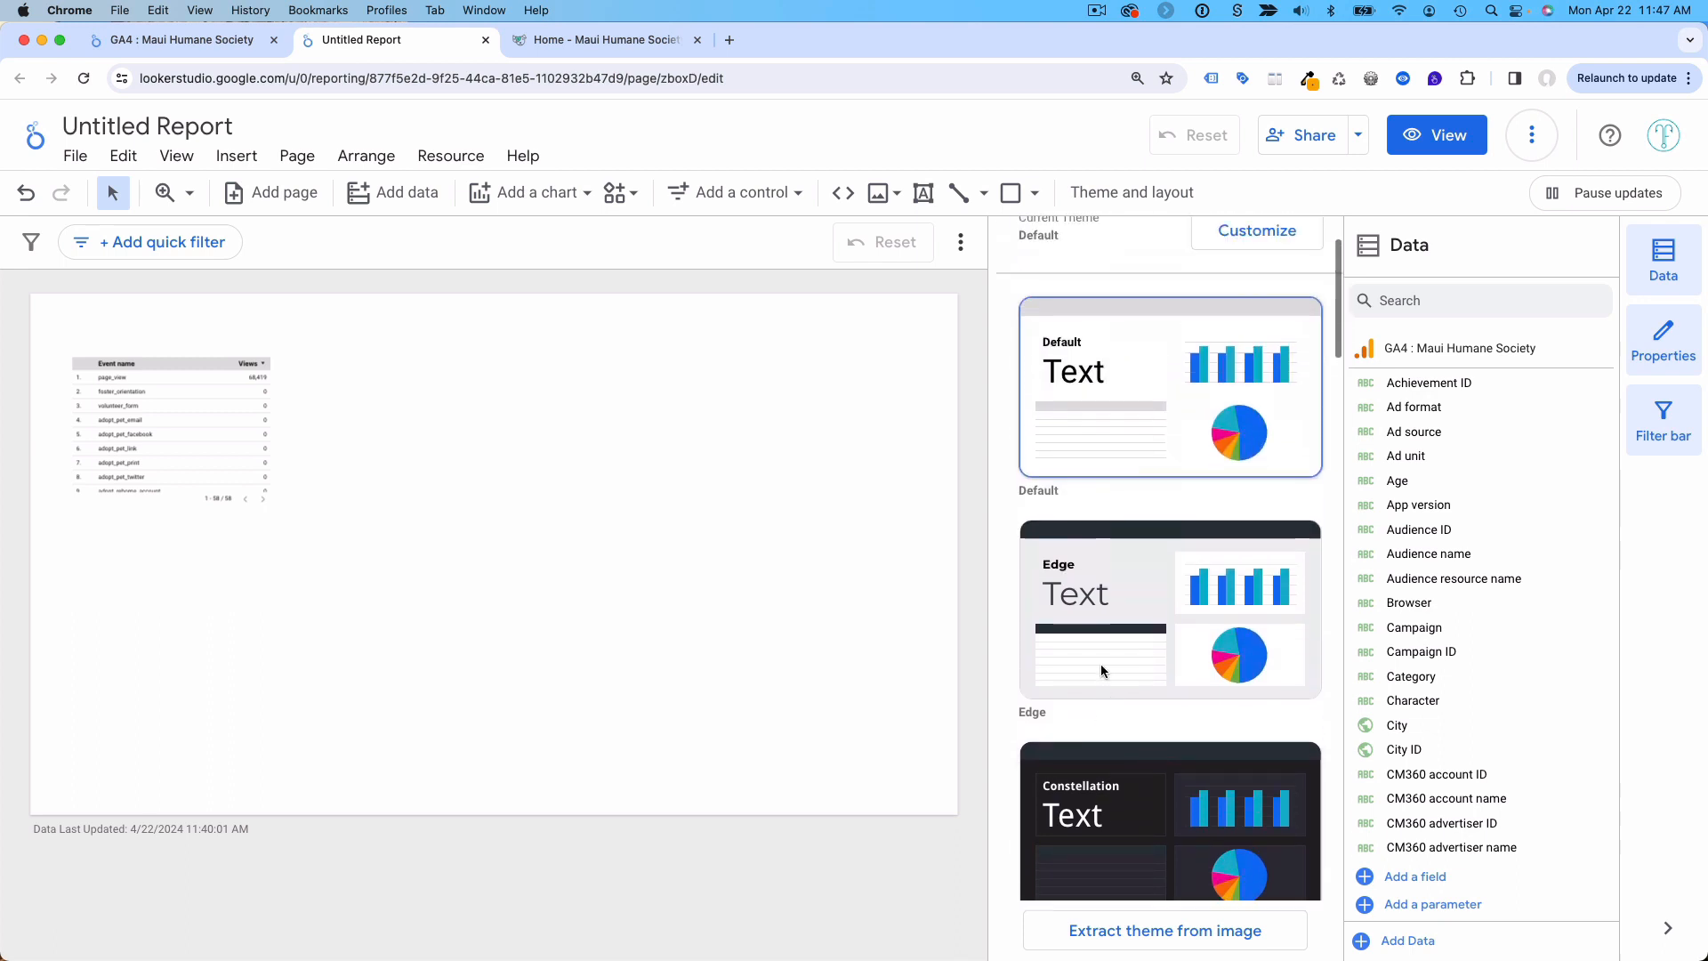
{"action": "left_click", "coordinate": [1259, 381]}
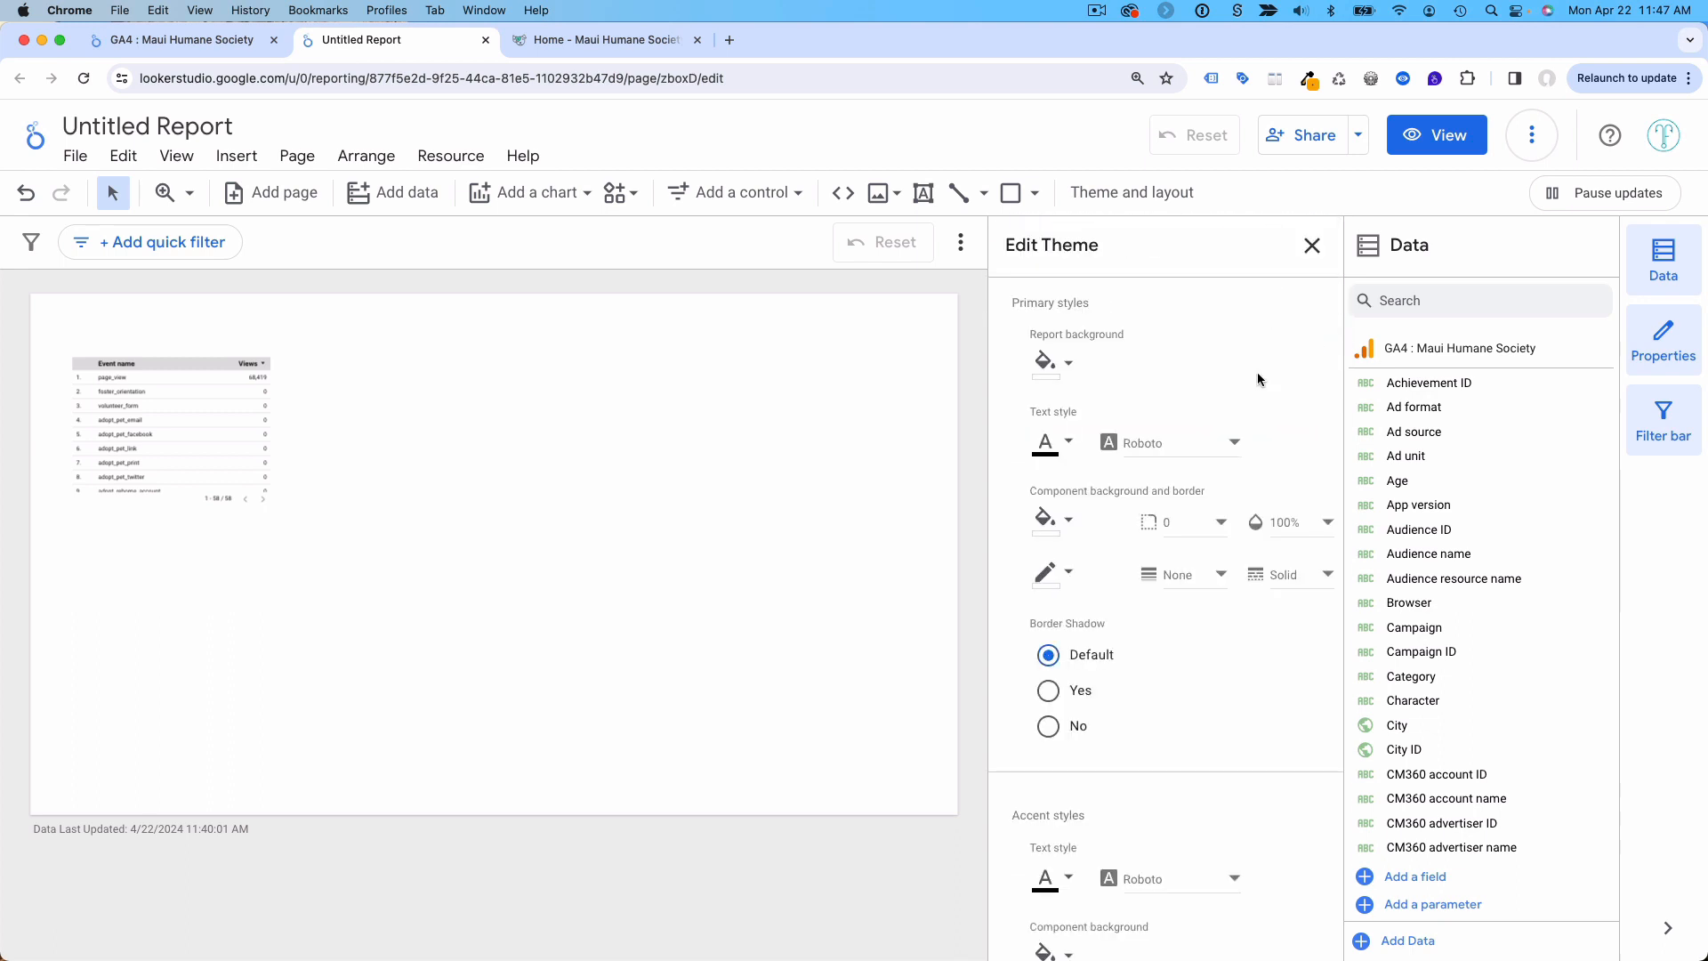
Step: Switch to the Maui Humane Society website and inspect the paragraph text in the Fire Response Efforts slide
{"action": "left_click", "coordinate": [605, 39]}
{"action": "mouse_move", "coordinate": [628, 188]}
{"action": "scroll", "coordinate": [509, 585], "scroll_direction": "down", "scroll_amount": 1}
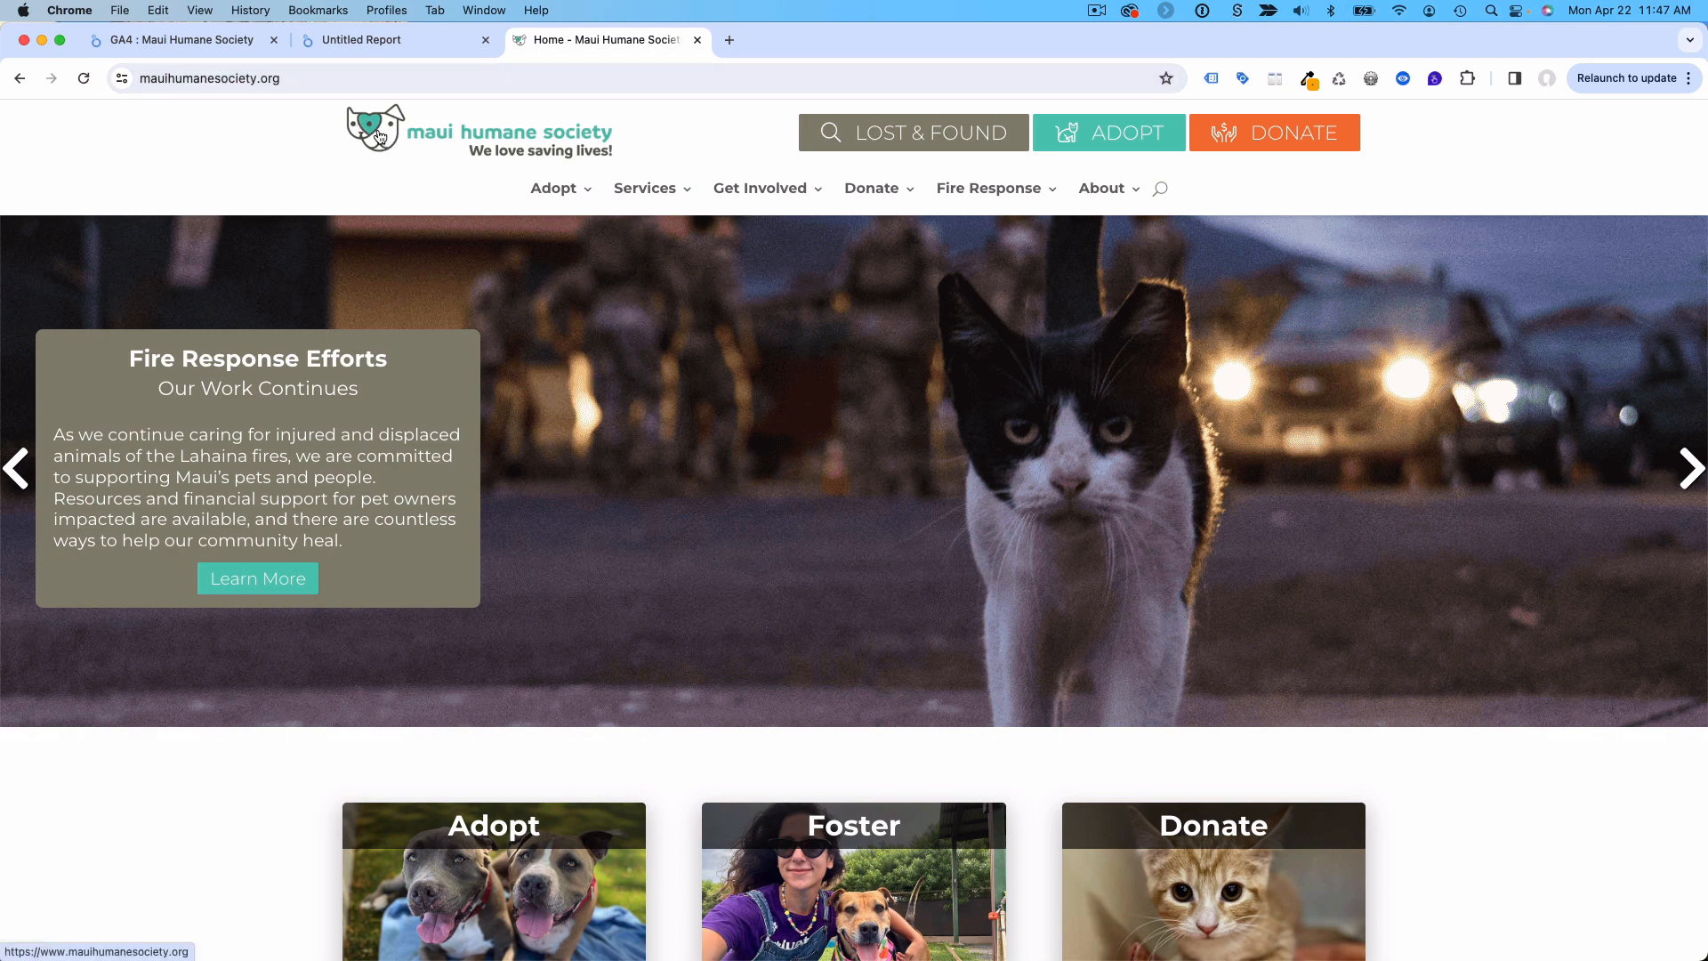
{"action": "right_click", "coordinate": [298, 443]}
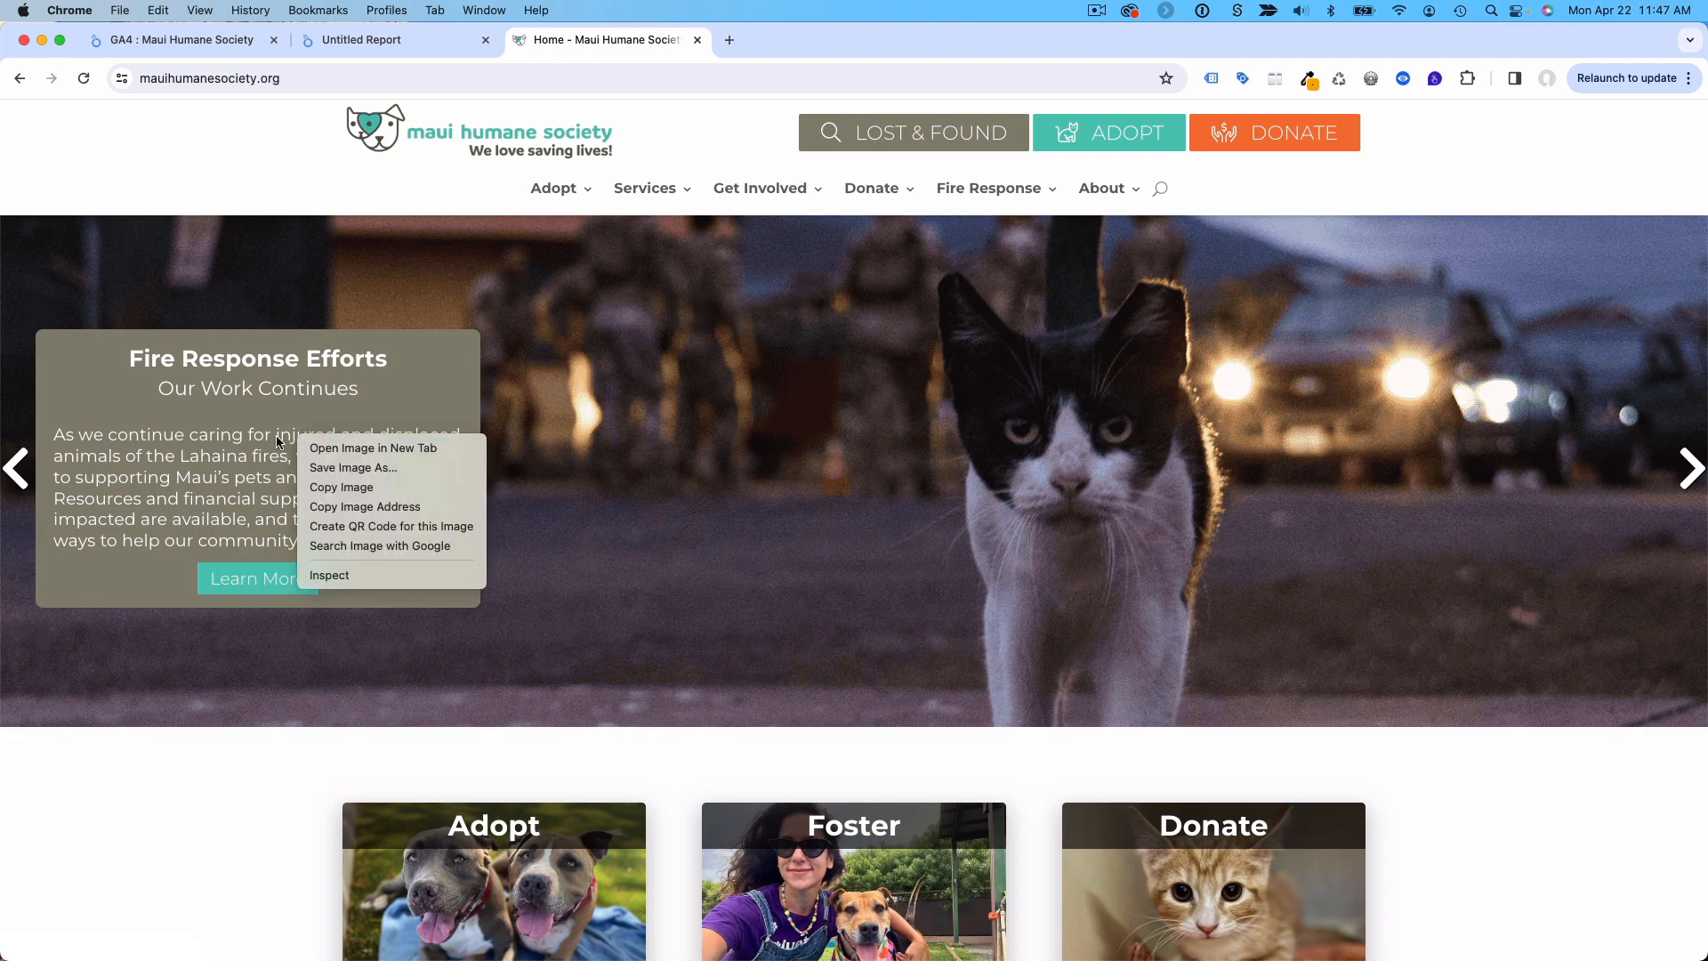
{"action": "right_click", "coordinate": [275, 435]}
{"action": "left_click", "coordinate": [304, 574]}
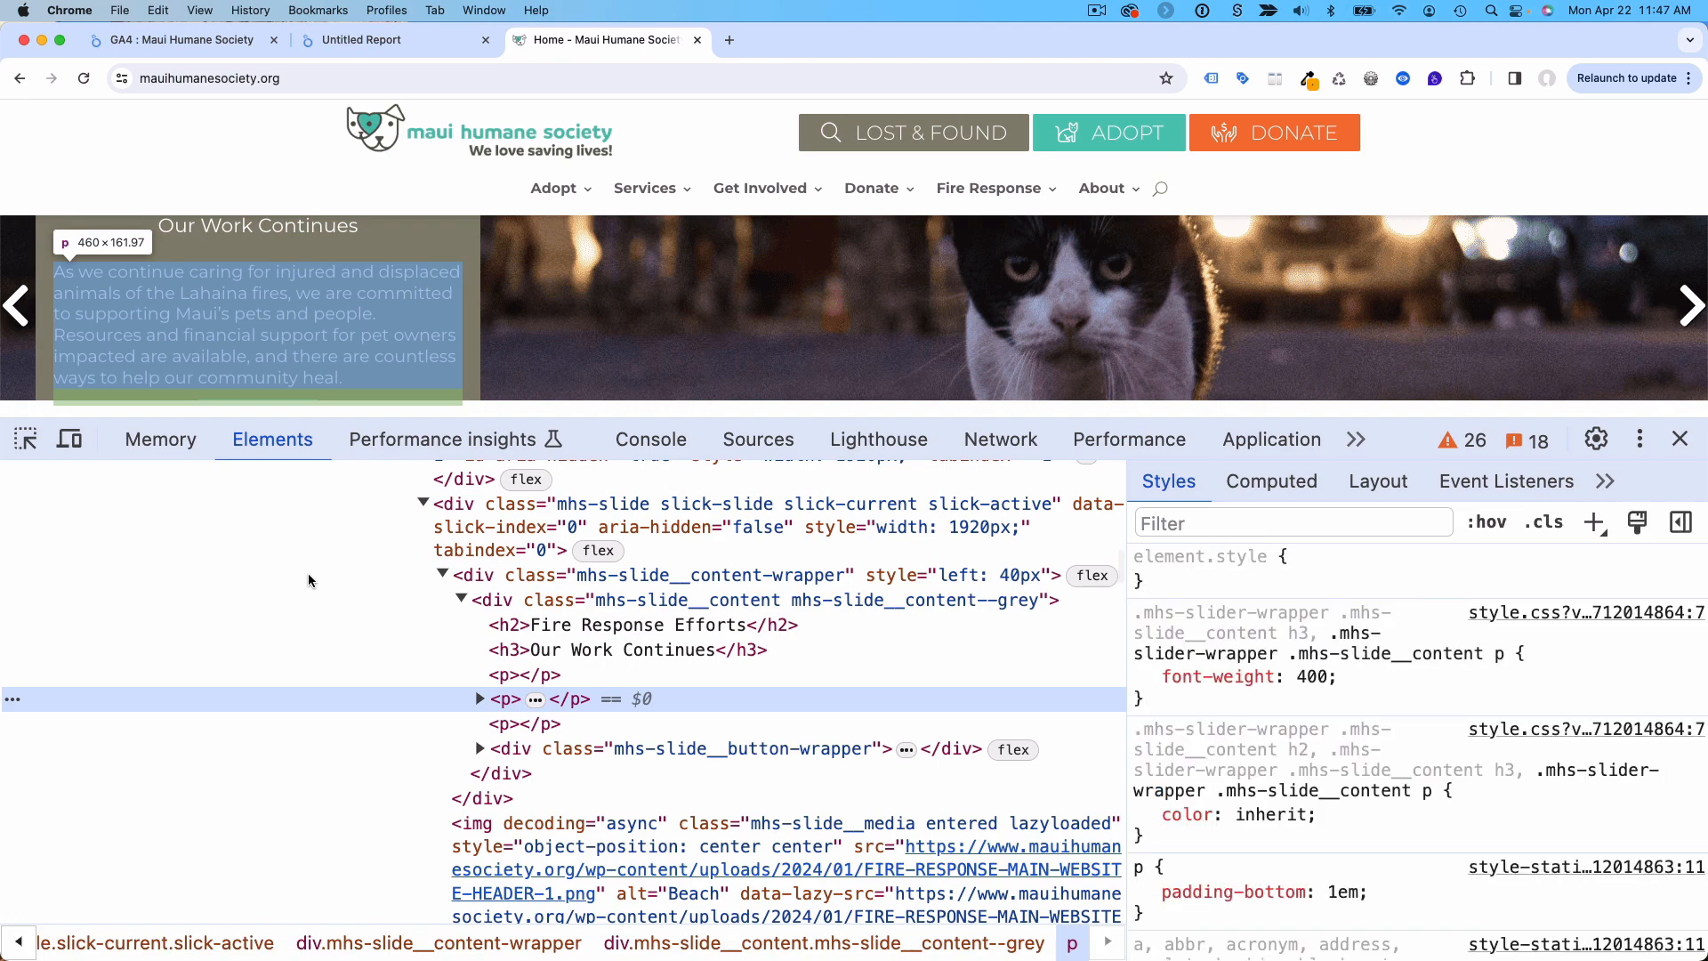
Step: Find the inherited body font-family rule in the inspected paragraph's styles and select its first font name
{"action": "scroll", "coordinate": [1206, 665], "scroll_direction": "down", "scroll_amount": 10}
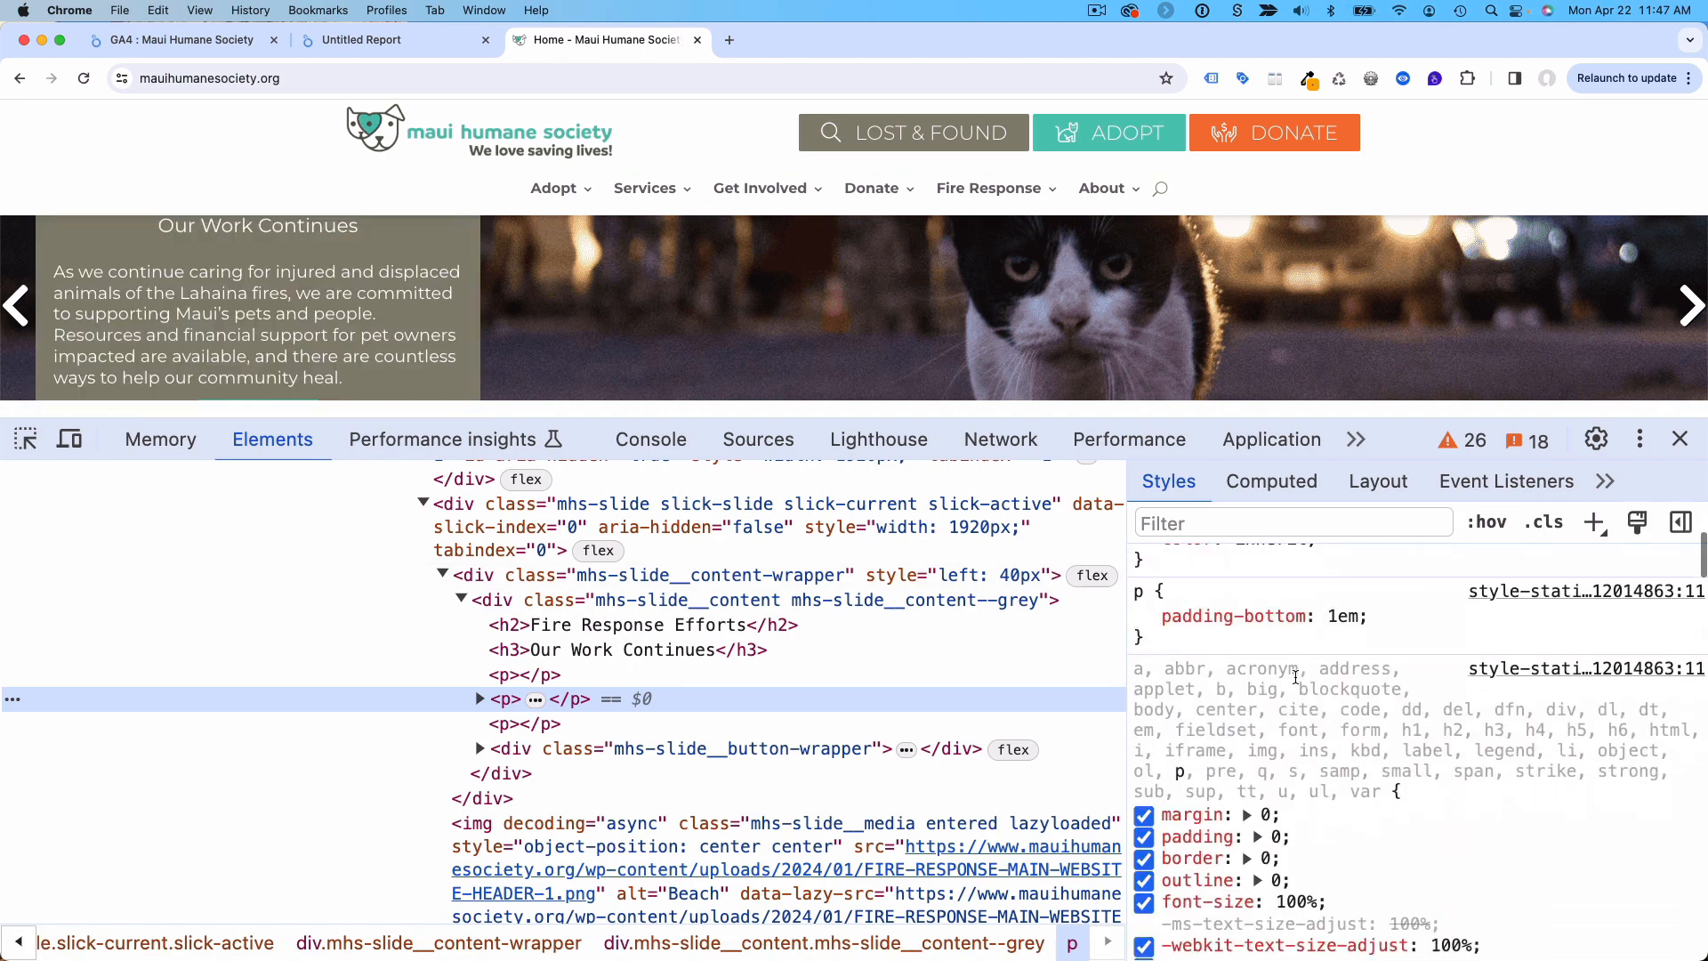
{"action": "scroll", "coordinate": [1296, 678], "scroll_direction": "down", "scroll_amount": 10}
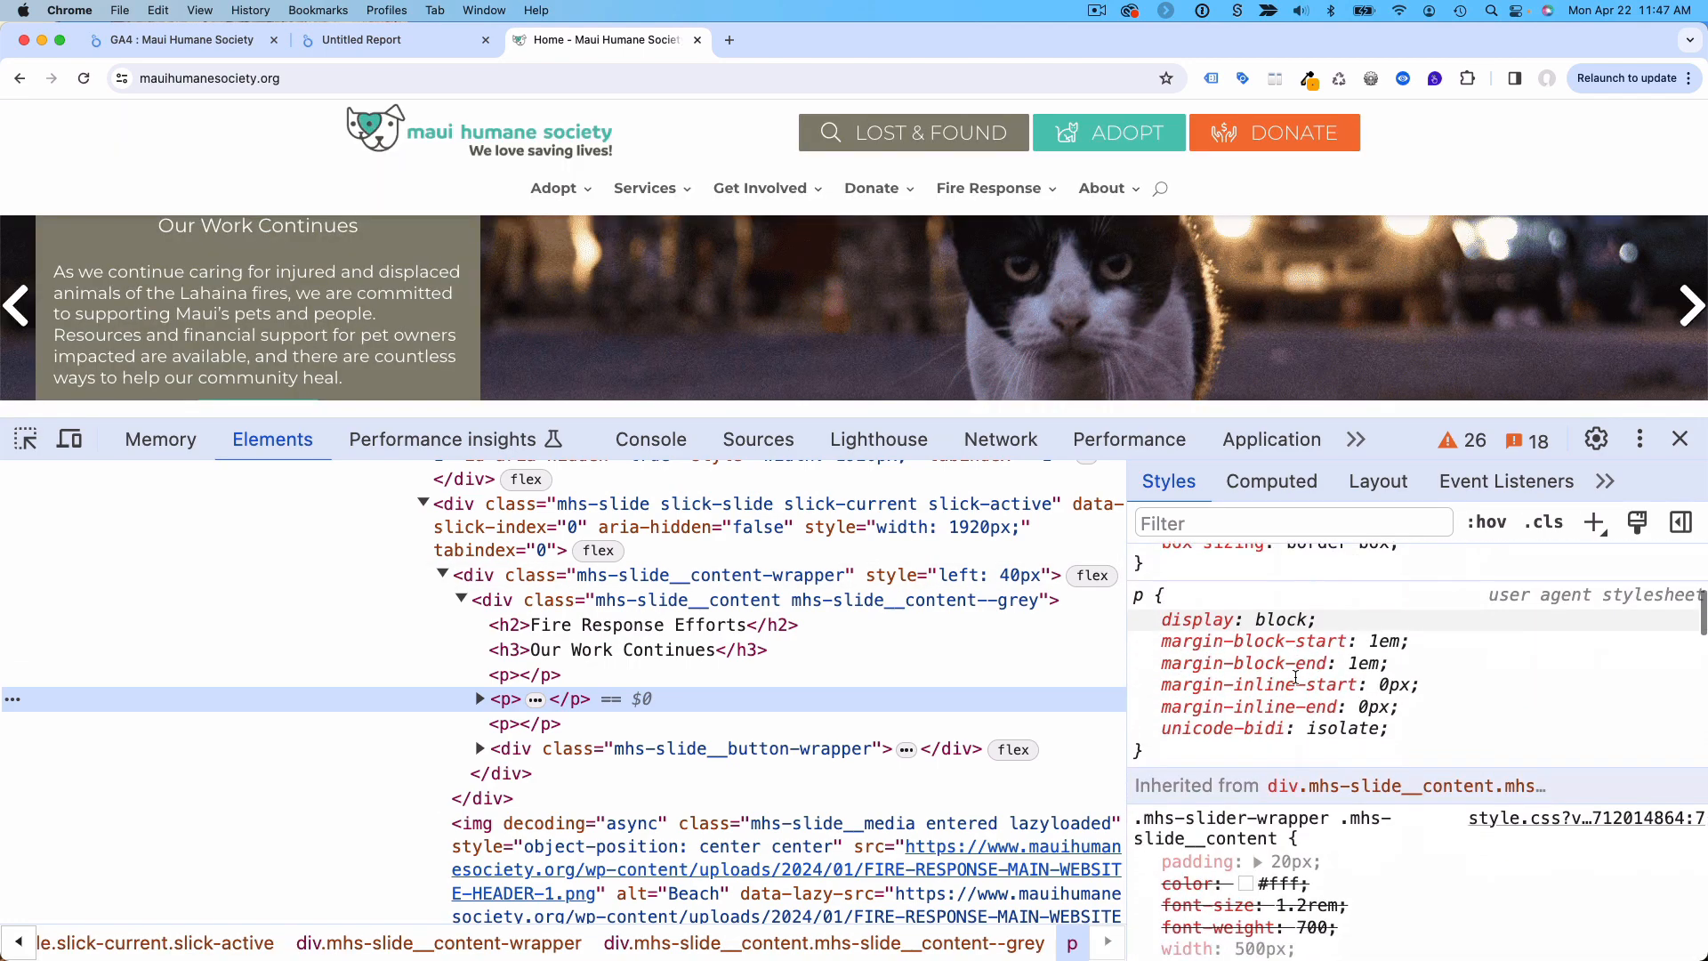
{"action": "scroll", "coordinate": [1297, 678], "scroll_direction": "down", "scroll_amount": 10}
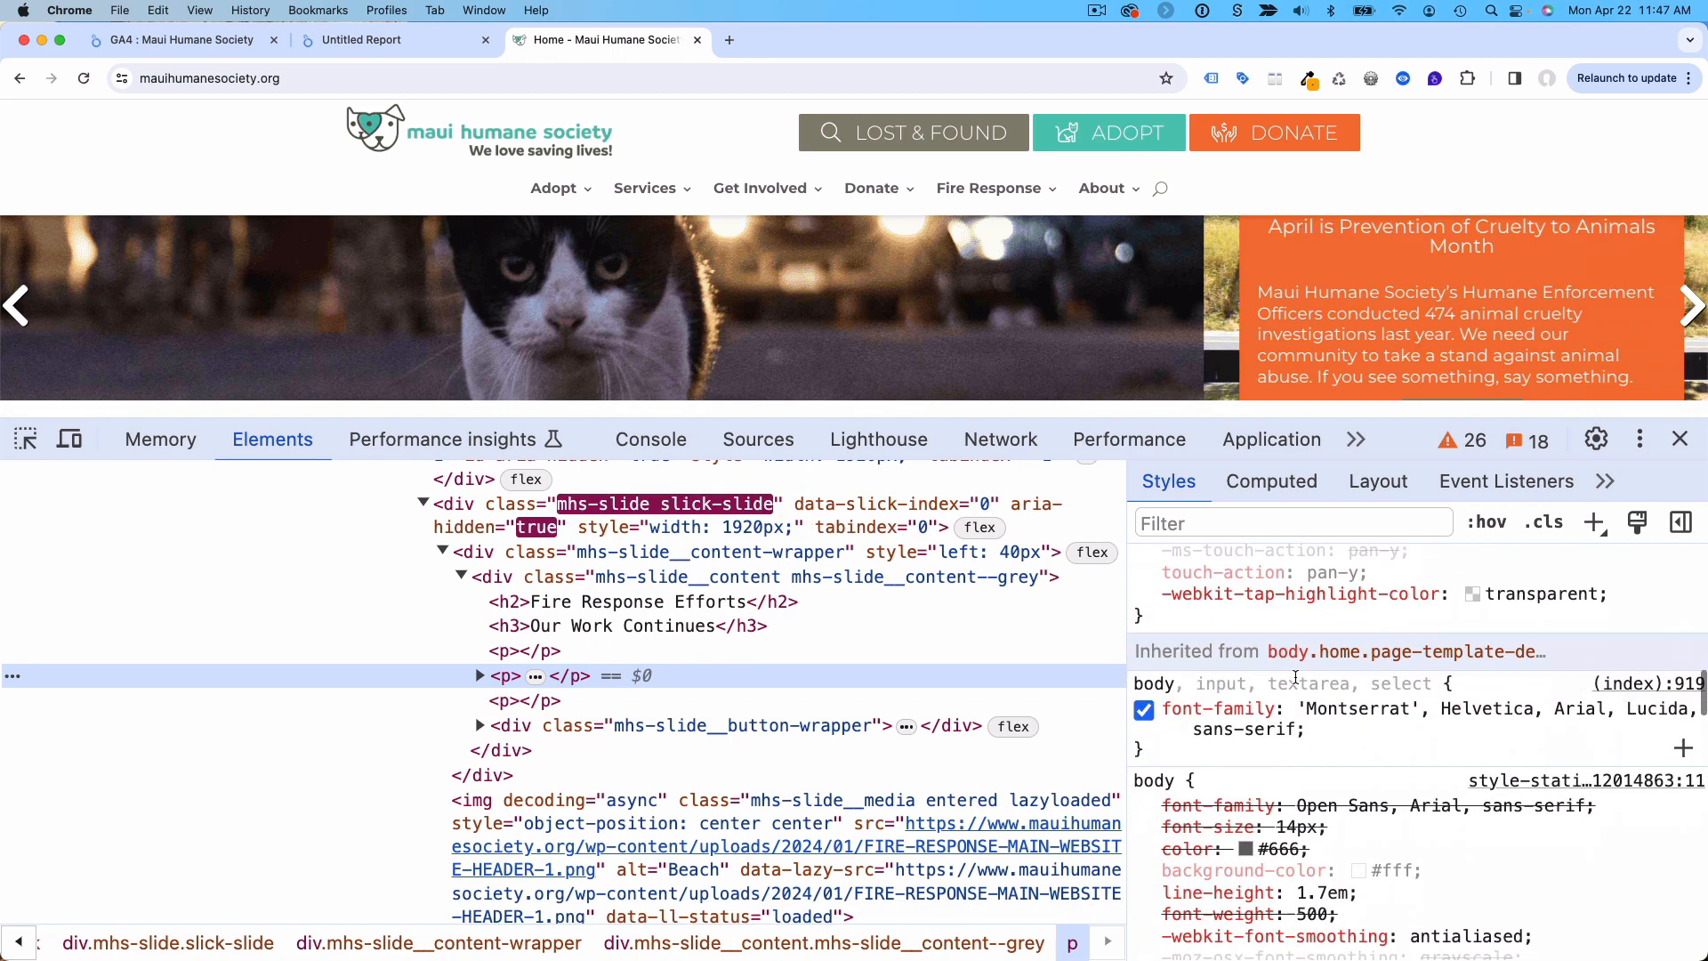
{"action": "left_click", "coordinate": [1337, 686]}
{"action": "key", "text": "Escape"}
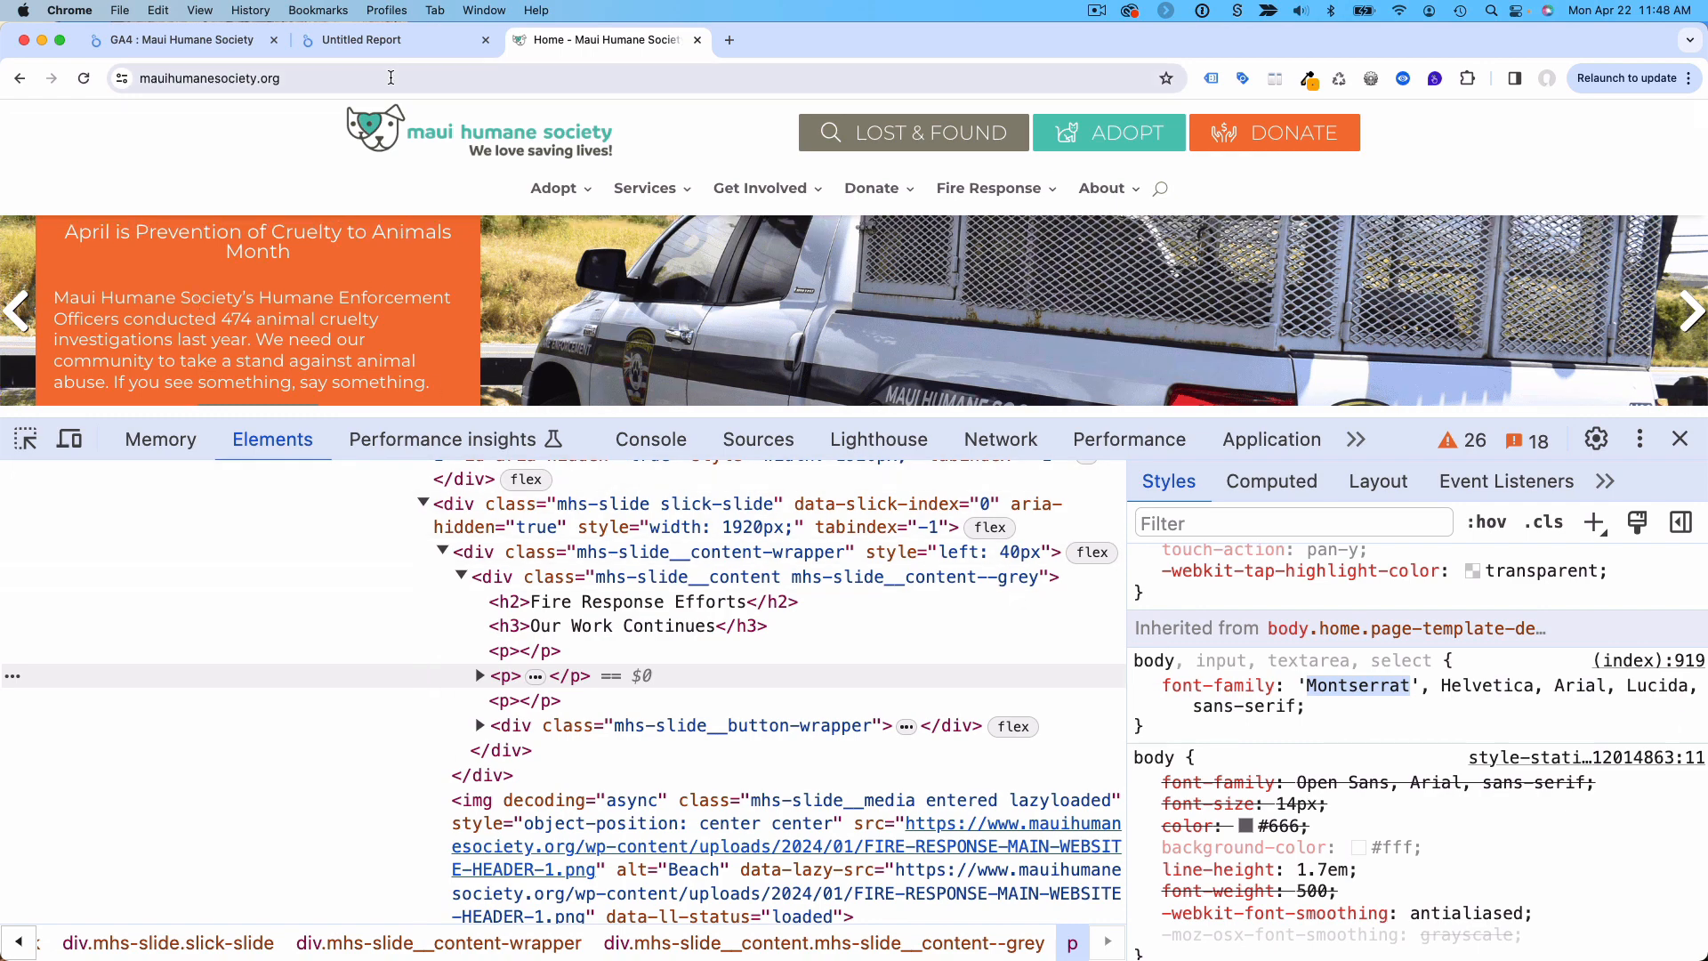
Step: Return to the Looker Studio report and set the theme's primary text font to Montserrat
{"action": "left_click", "coordinate": [401, 51]}
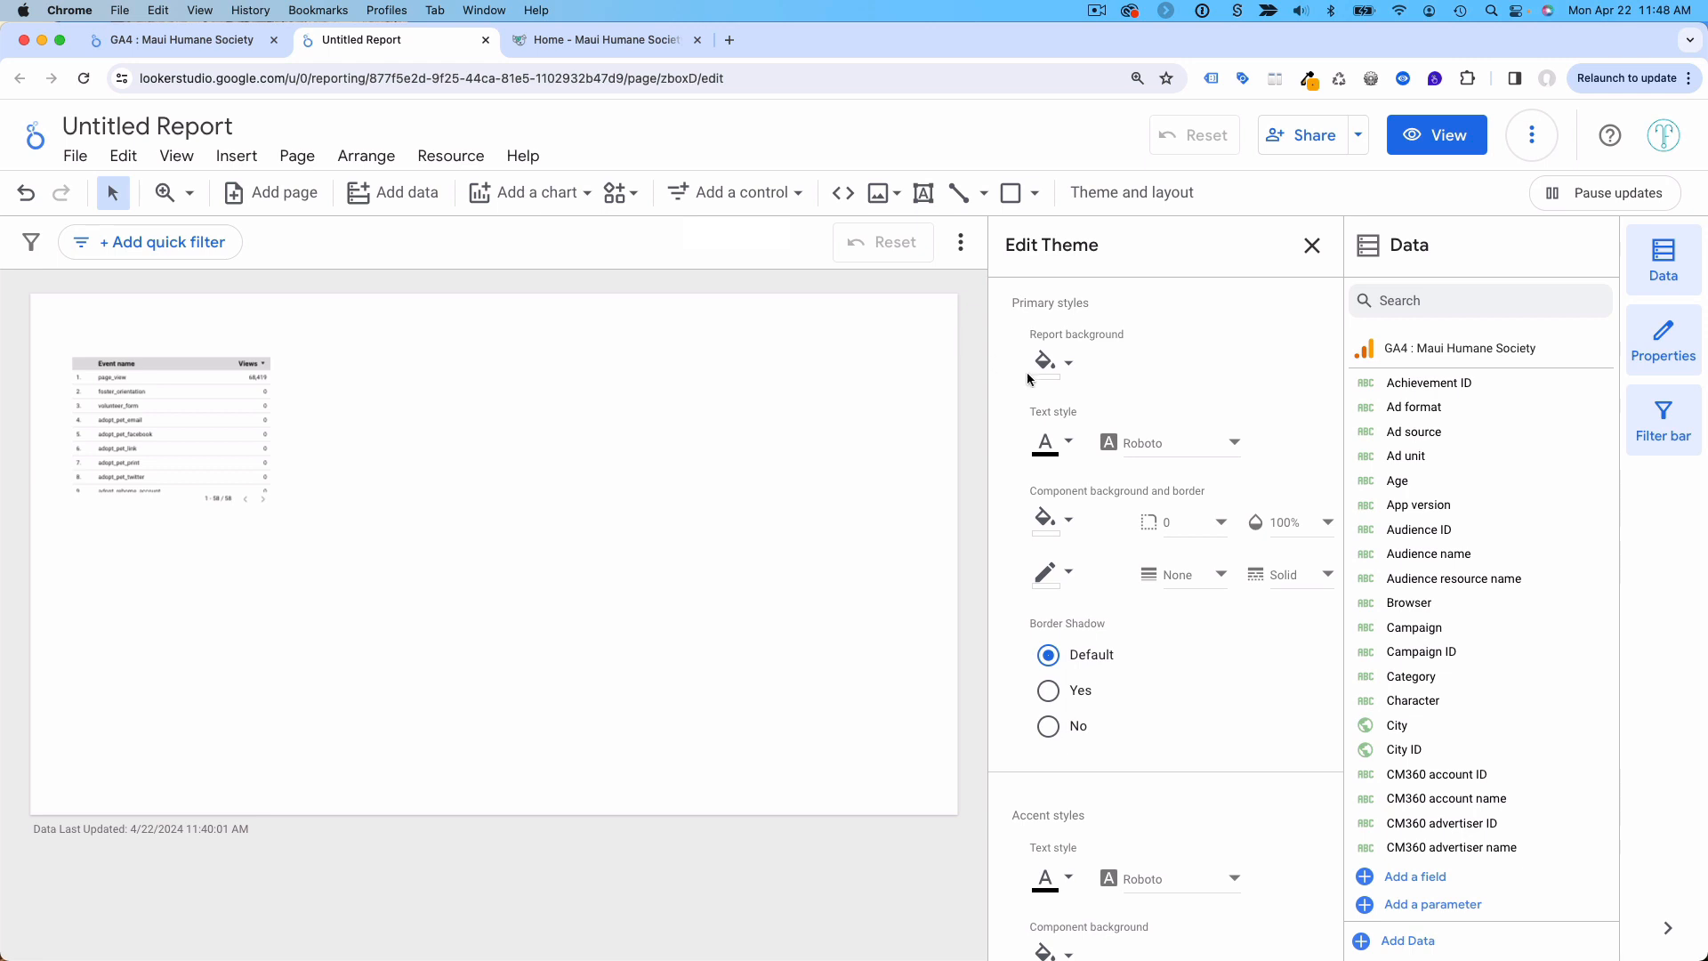
{"action": "left_click", "coordinate": [1141, 445]}
{"action": "scroll", "coordinate": [1143, 448], "scroll_direction": "up", "scroll_amount": 3}
{"action": "scroll", "coordinate": [1149, 451], "scroll_direction": "up", "scroll_amount": 3}
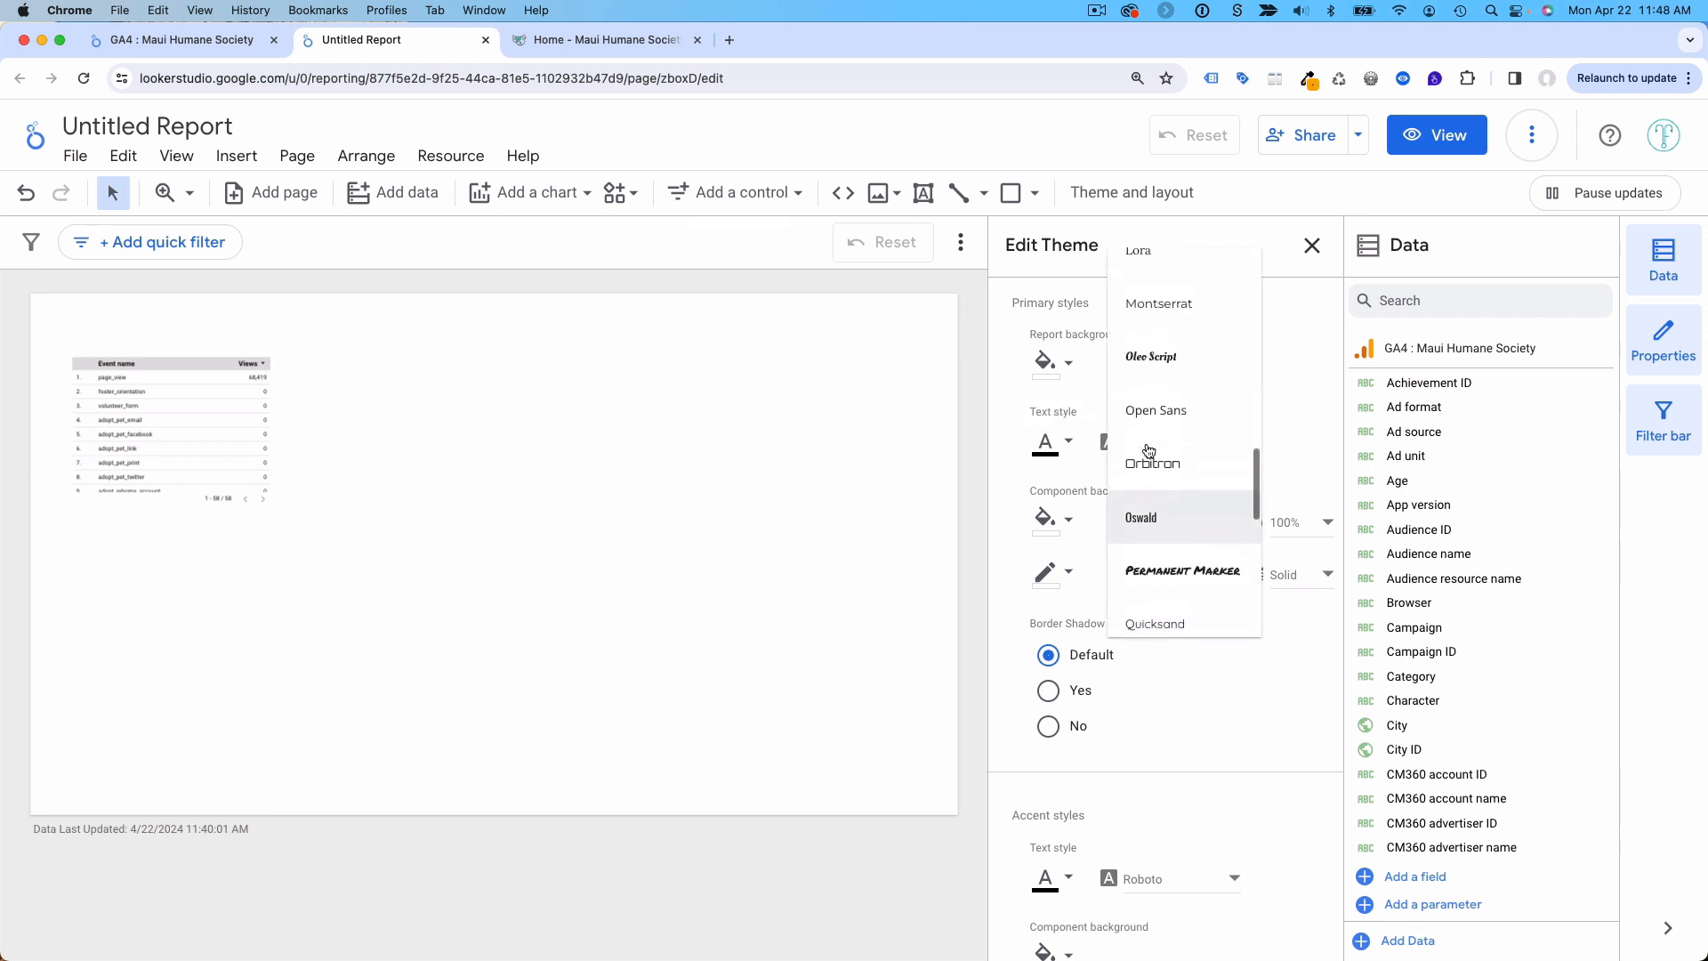
{"action": "left_click", "coordinate": [1165, 364]}
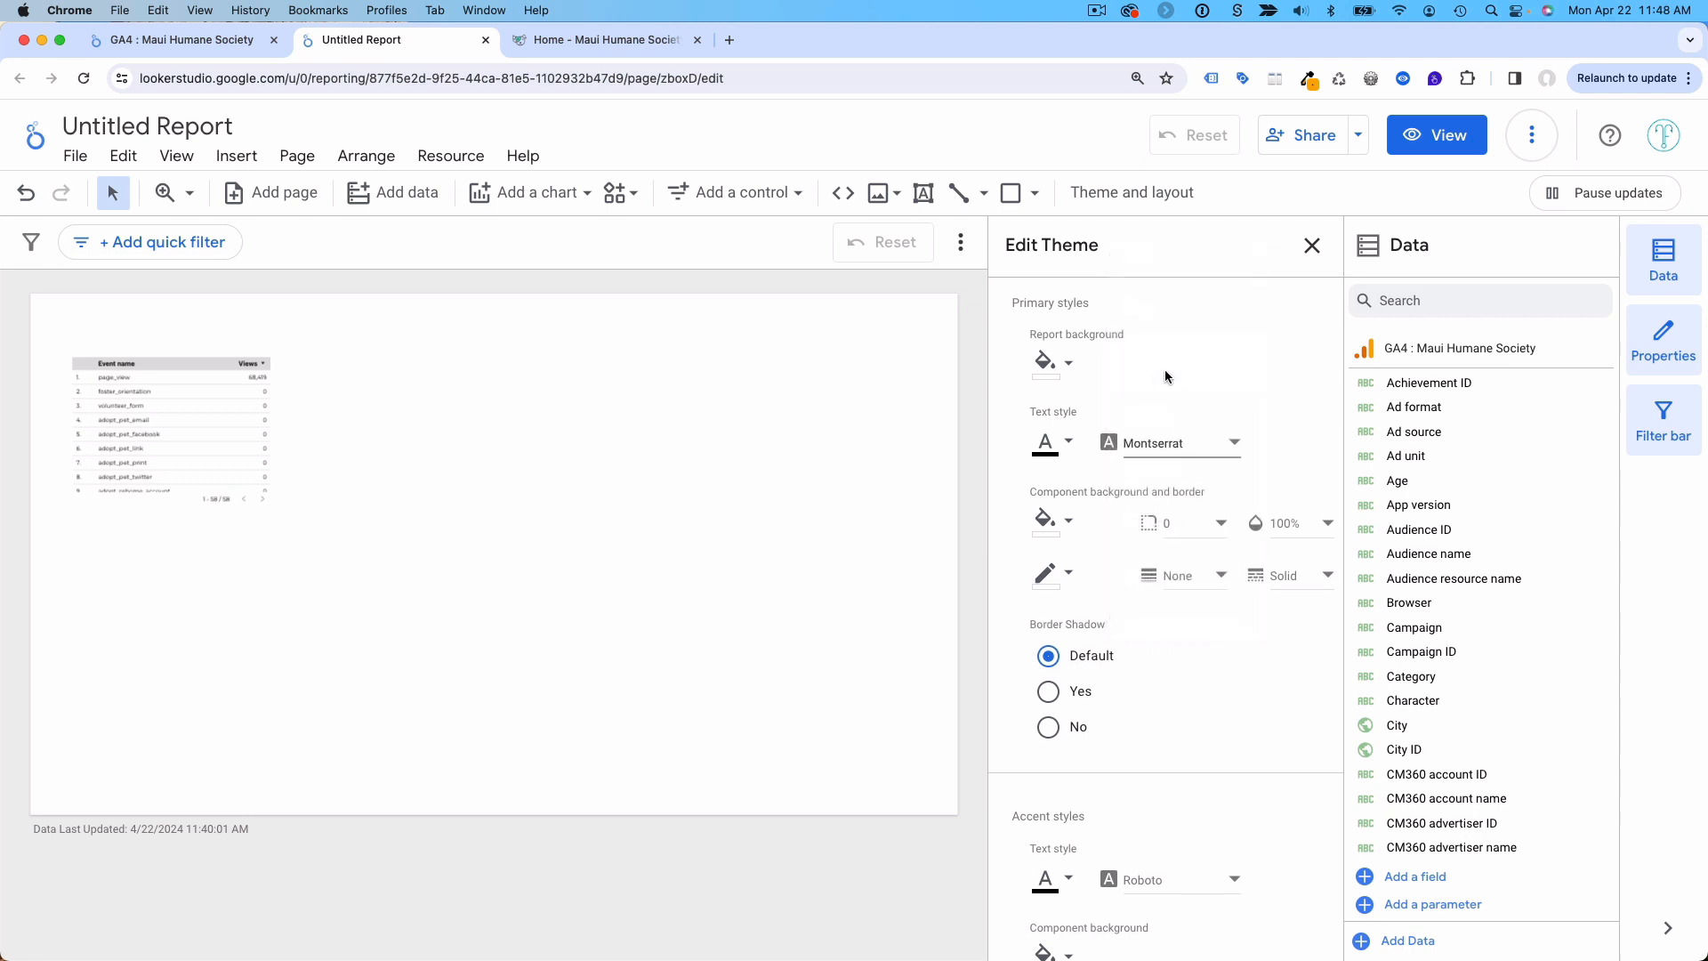
Step: Set the theme's accent text font to Montserrat
{"action": "scroll", "coordinate": [1126, 508], "scroll_direction": "down", "scroll_amount": 5}
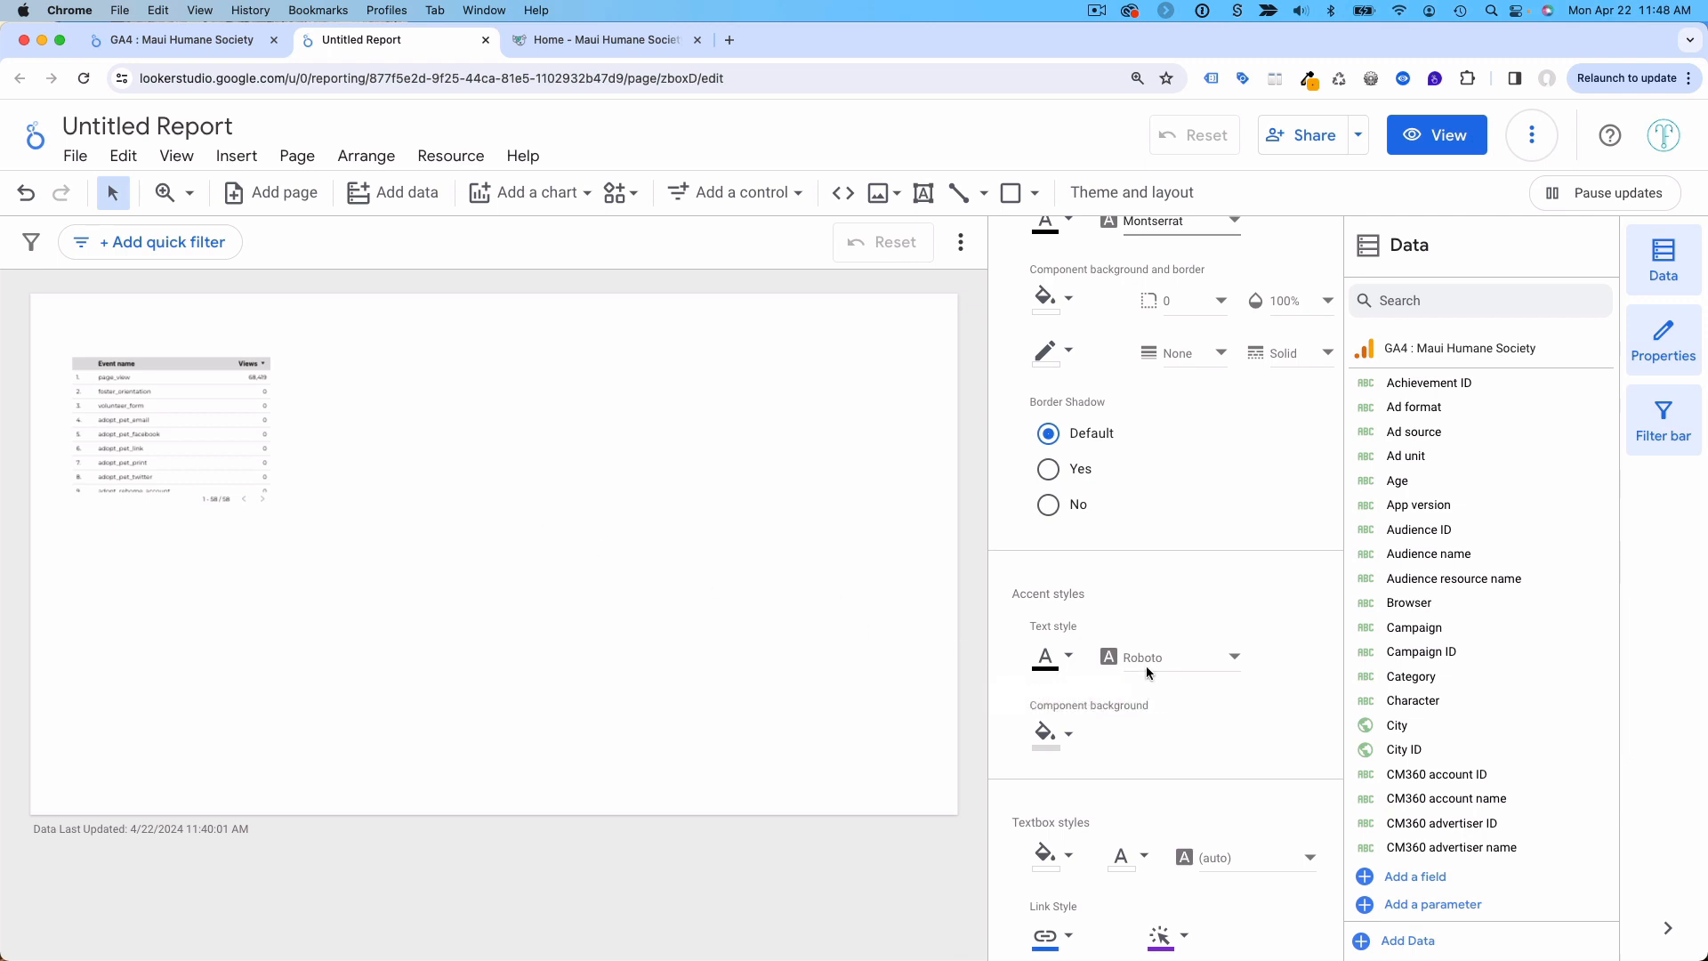
{"action": "left_click", "coordinate": [1148, 668]}
{"action": "scroll", "coordinate": [1157, 673], "scroll_direction": "up", "scroll_amount": 4}
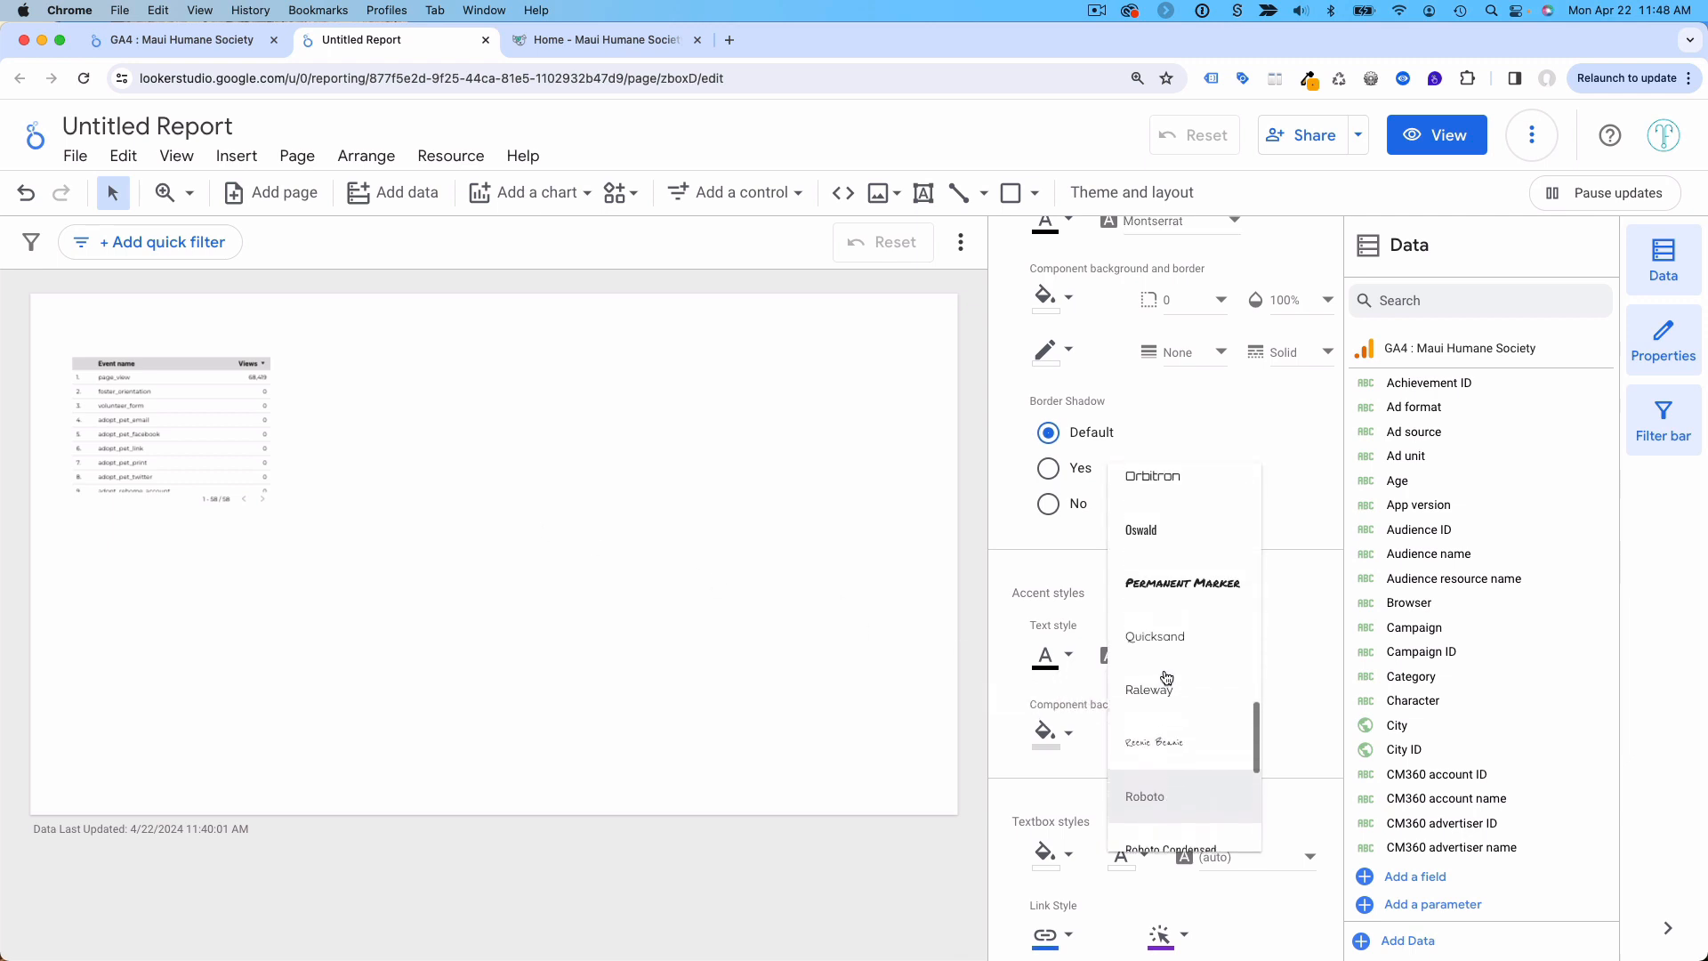
{"action": "scroll", "coordinate": [1166, 678], "scroll_direction": "up", "scroll_amount": 1}
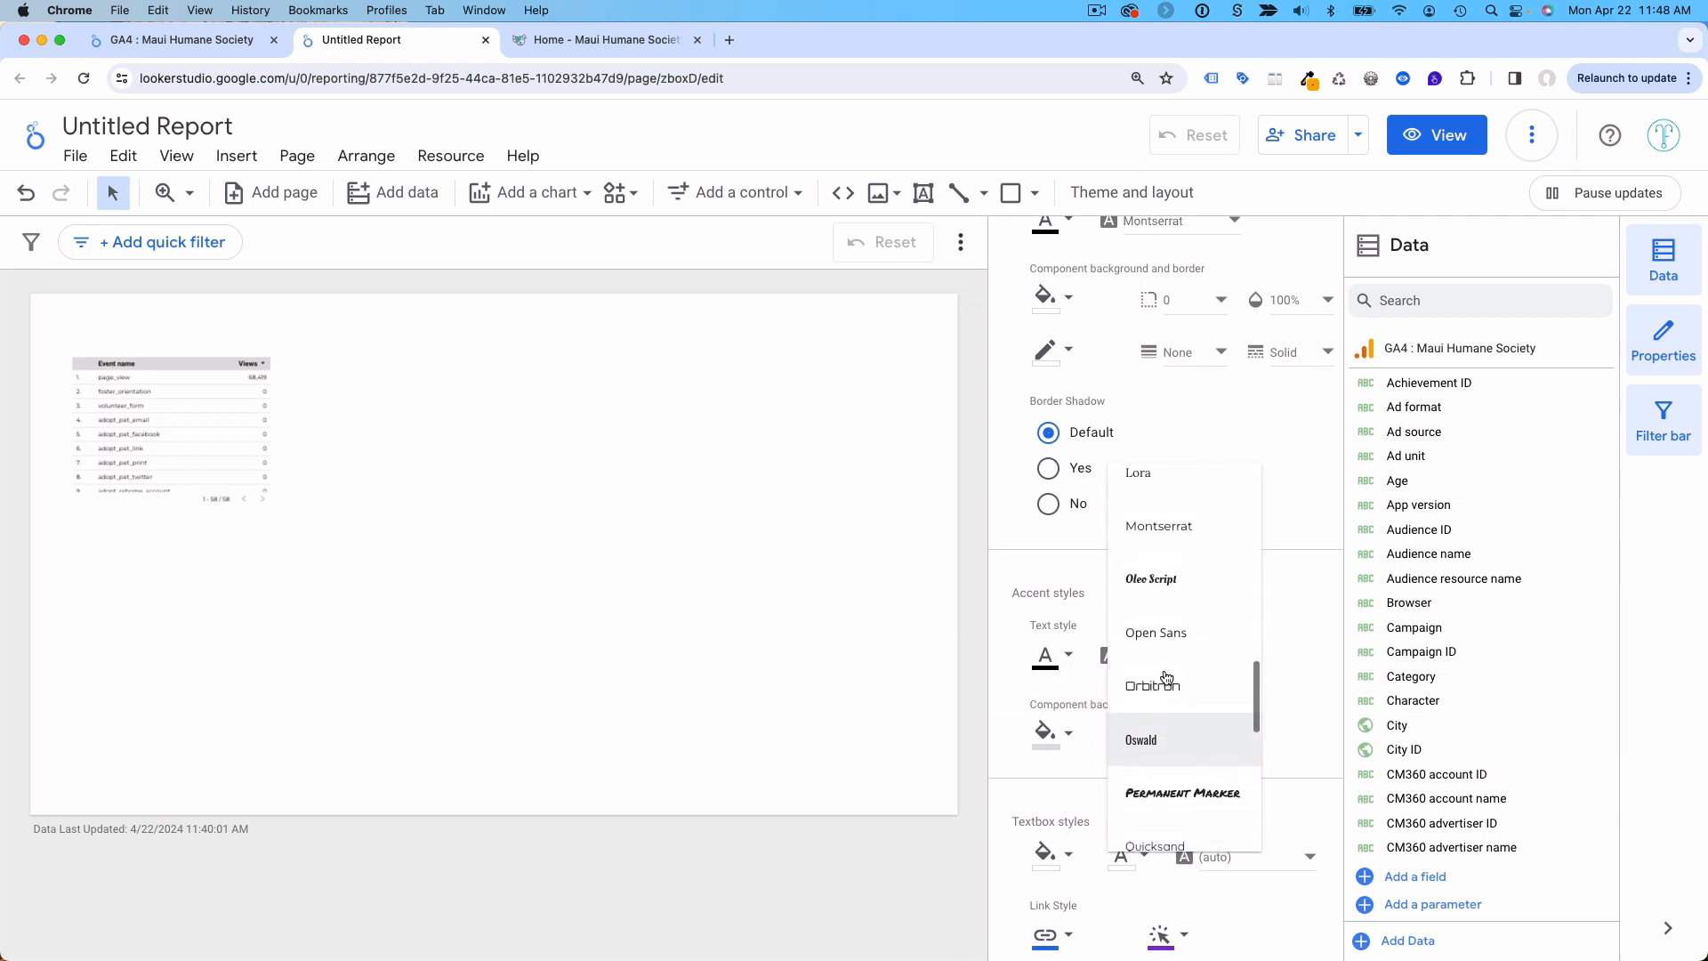
{"action": "left_click", "coordinate": [1163, 541]}
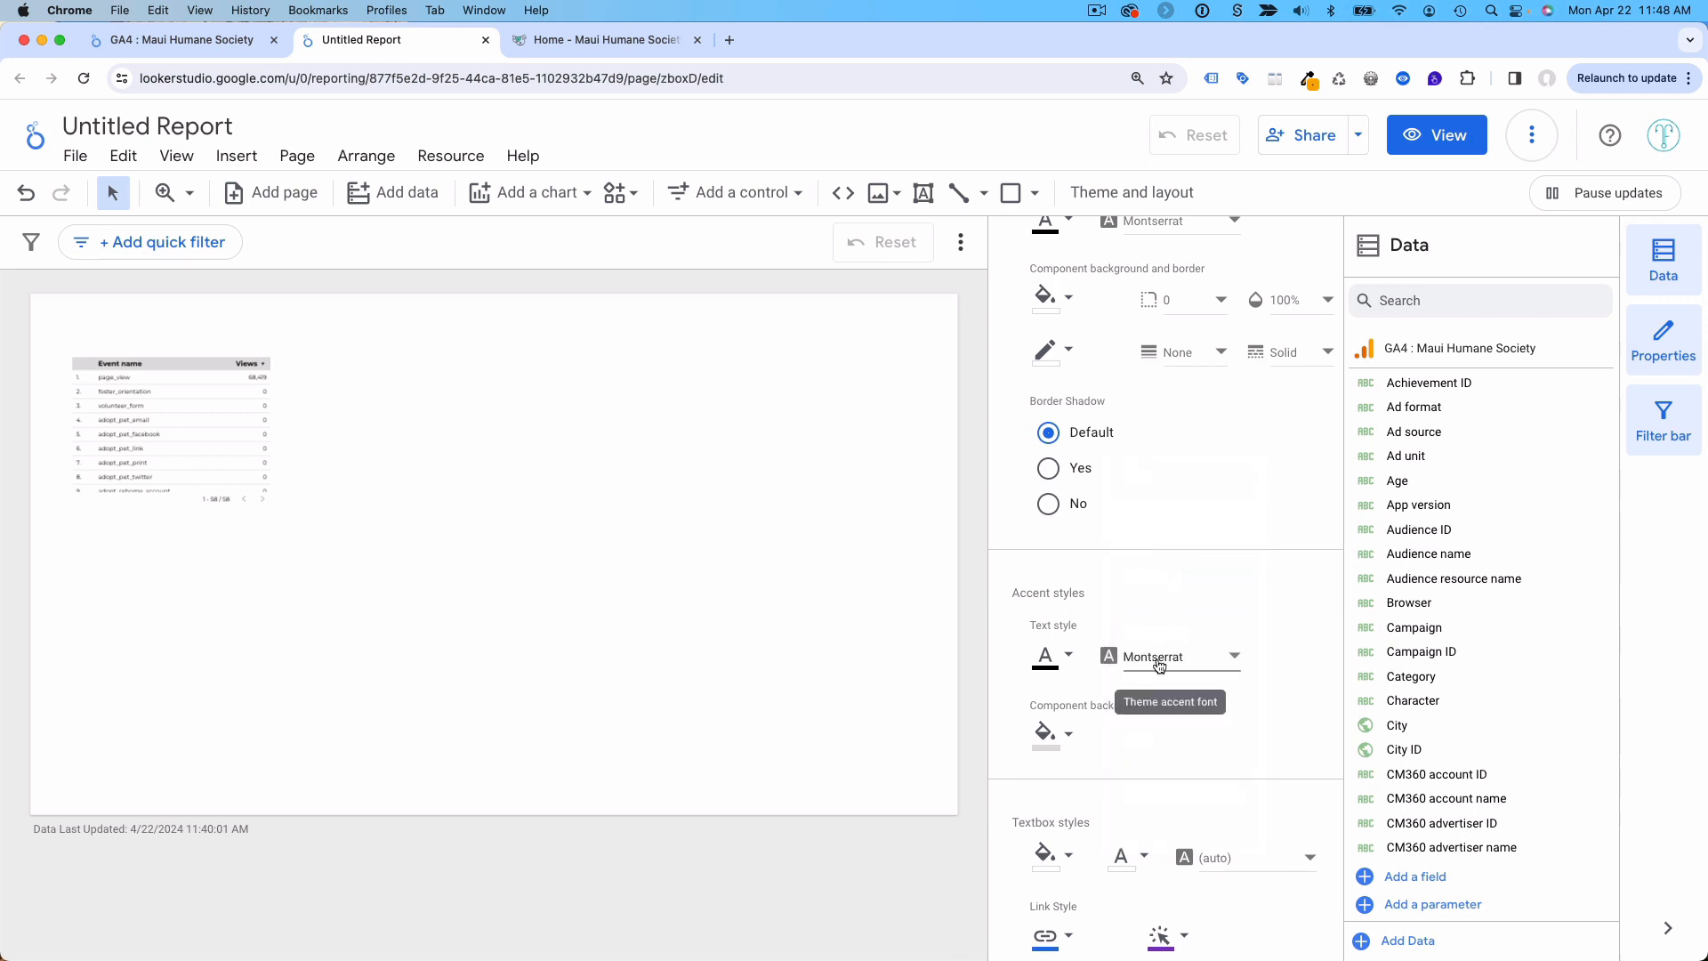
Step: Review the theme's primary, accent and textbox style settings down to the chart palette under data styles
{"action": "scroll", "coordinate": [1157, 658], "scroll_direction": "up", "scroll_amount": 1}
{"action": "scroll", "coordinate": [1158, 663], "scroll_direction": "up", "scroll_amount": 3}
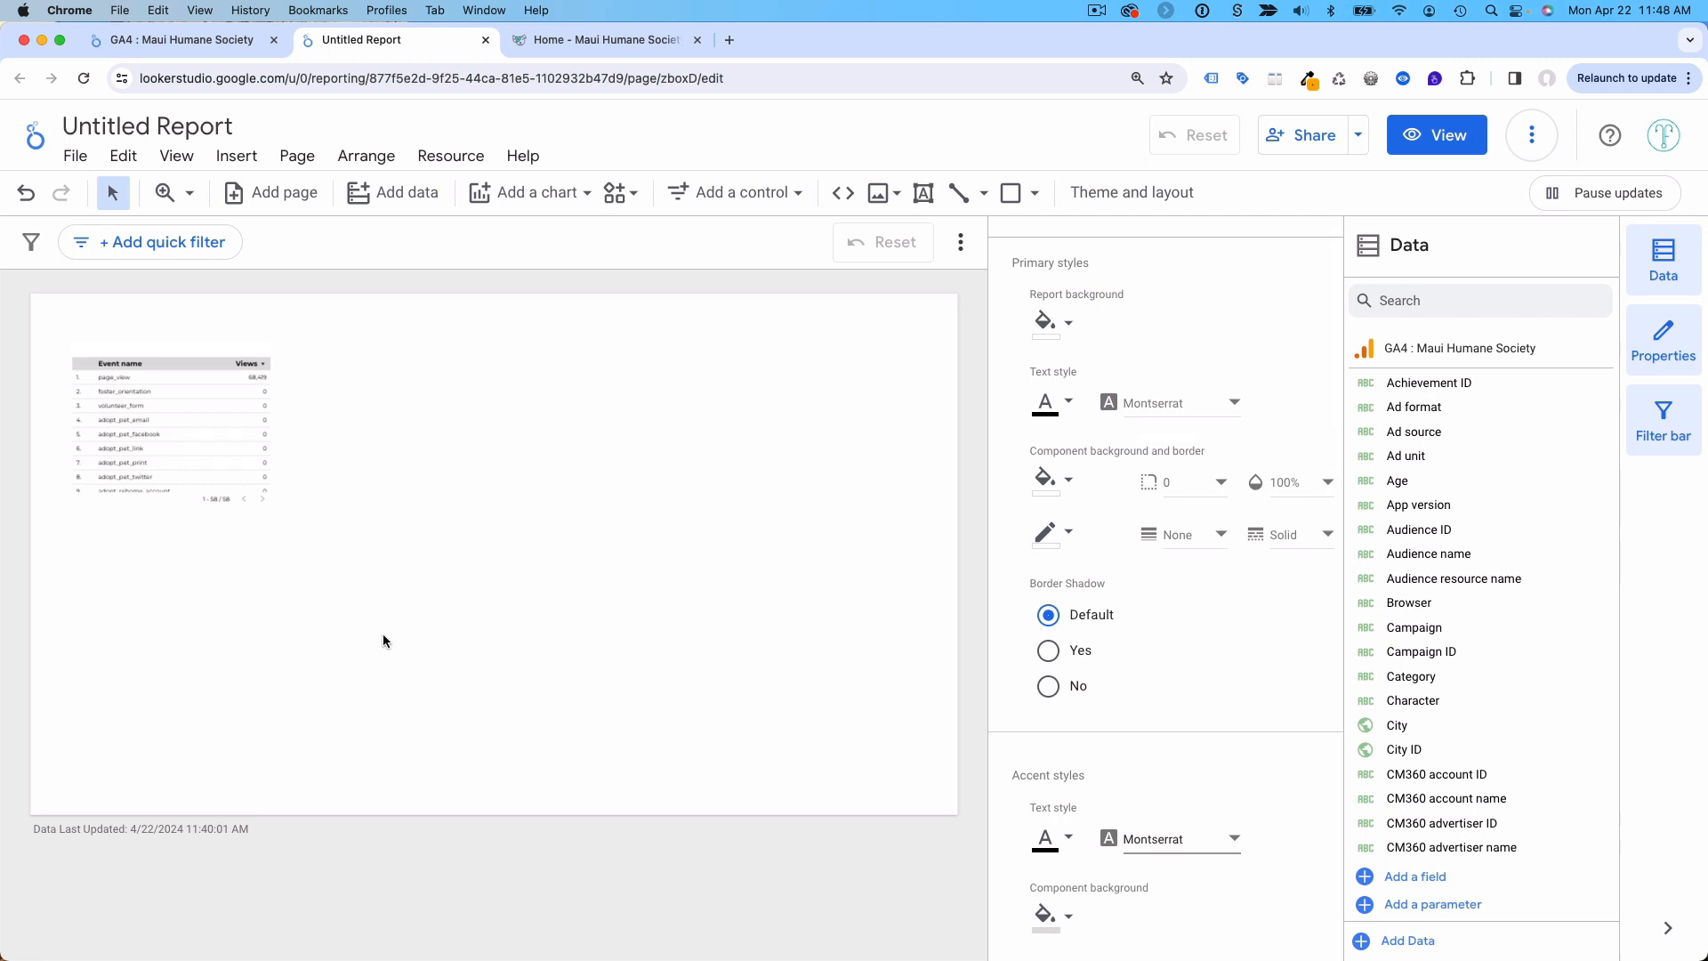
{"action": "scroll", "coordinate": [1192, 639], "scroll_direction": "down", "scroll_amount": 4}
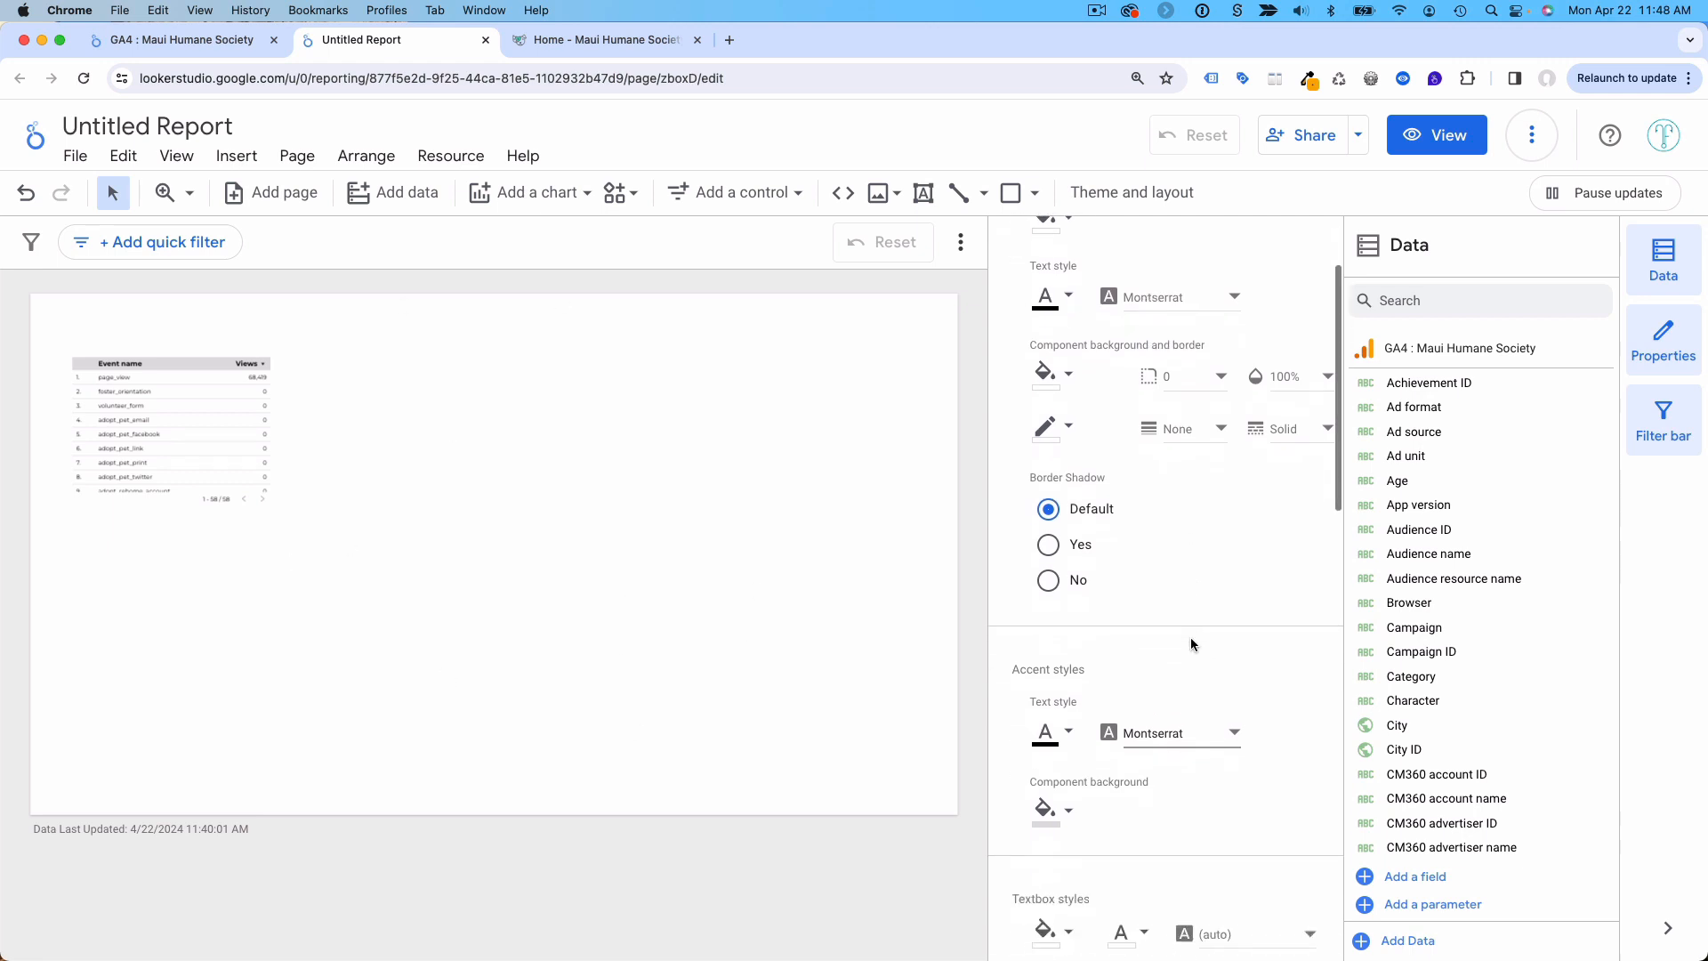
{"action": "scroll", "coordinate": [1099, 680], "scroll_direction": "up", "scroll_amount": 1}
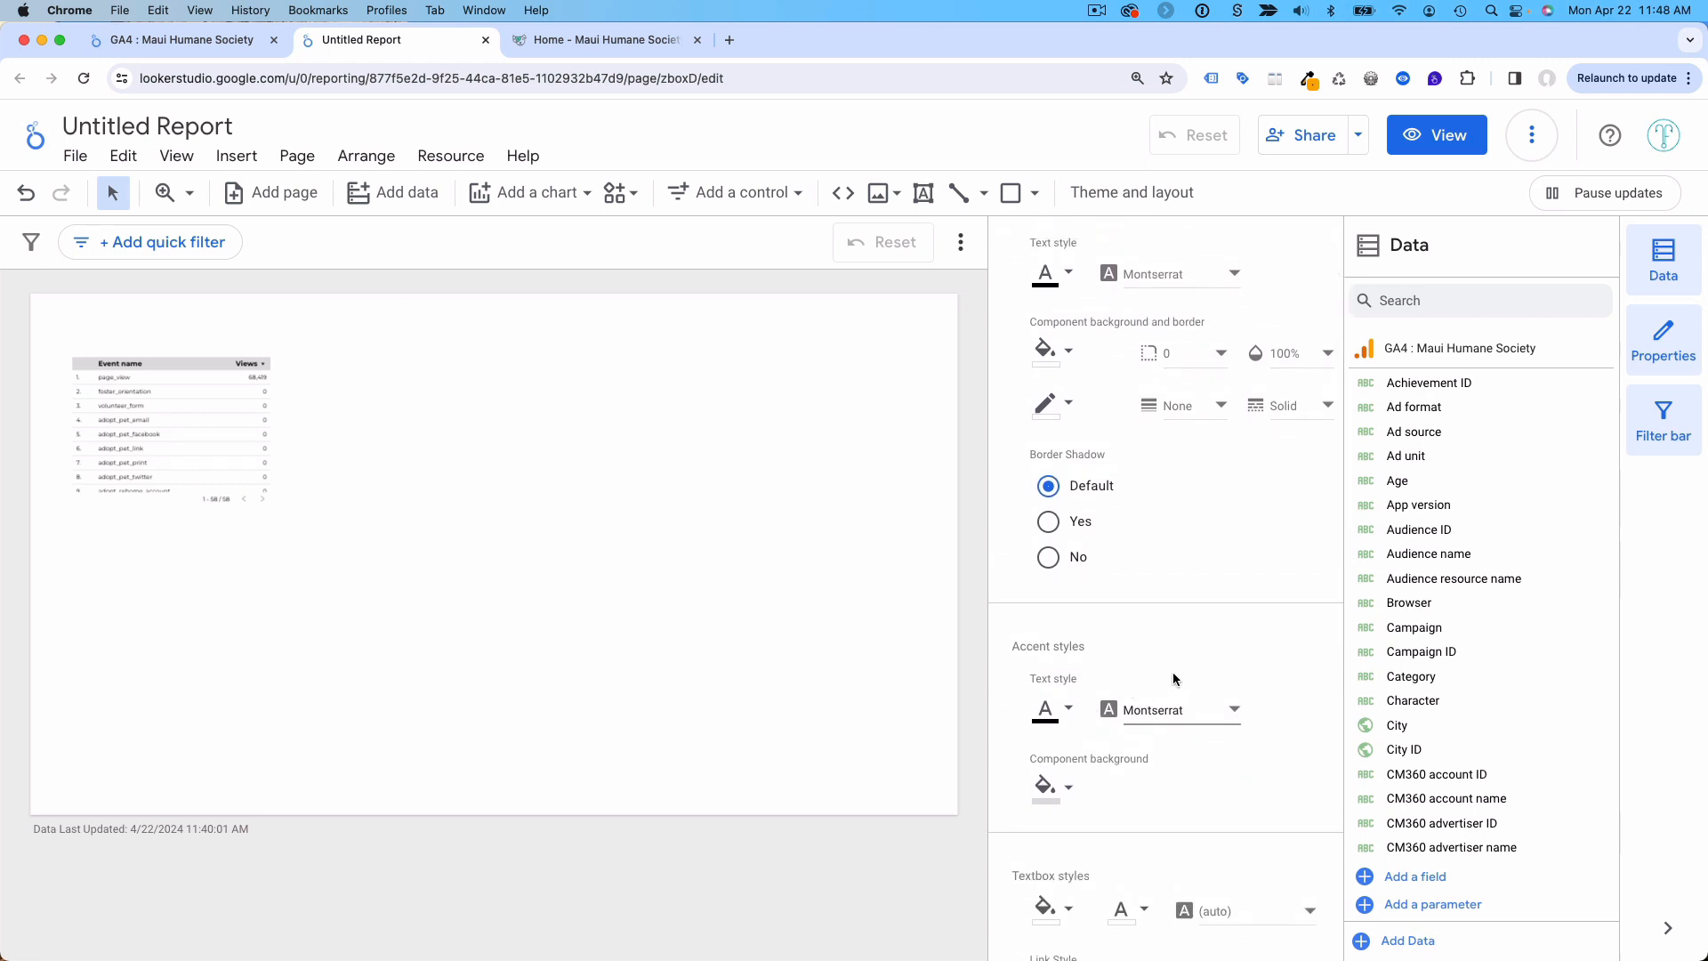
{"action": "scroll", "coordinate": [1173, 671], "scroll_direction": "down", "scroll_amount": 2}
{"action": "scroll", "coordinate": [1173, 671], "scroll_direction": "down", "scroll_amount": 3}
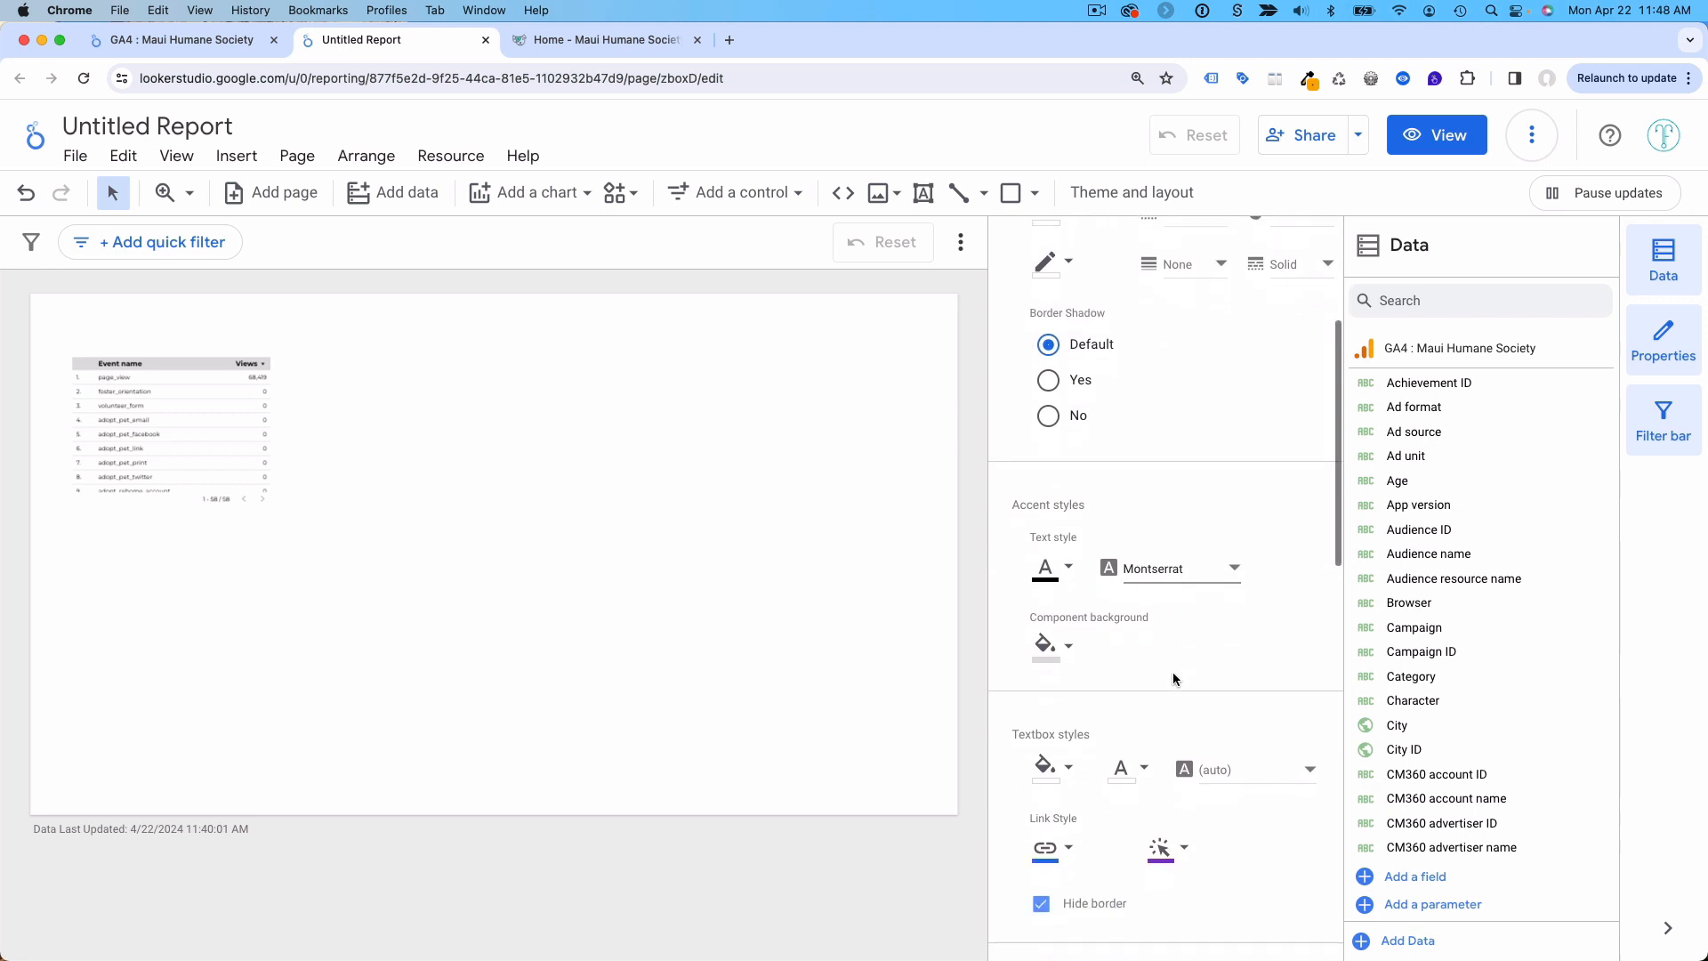
{"action": "scroll", "coordinate": [1175, 678], "scroll_direction": "down", "scroll_amount": 6}
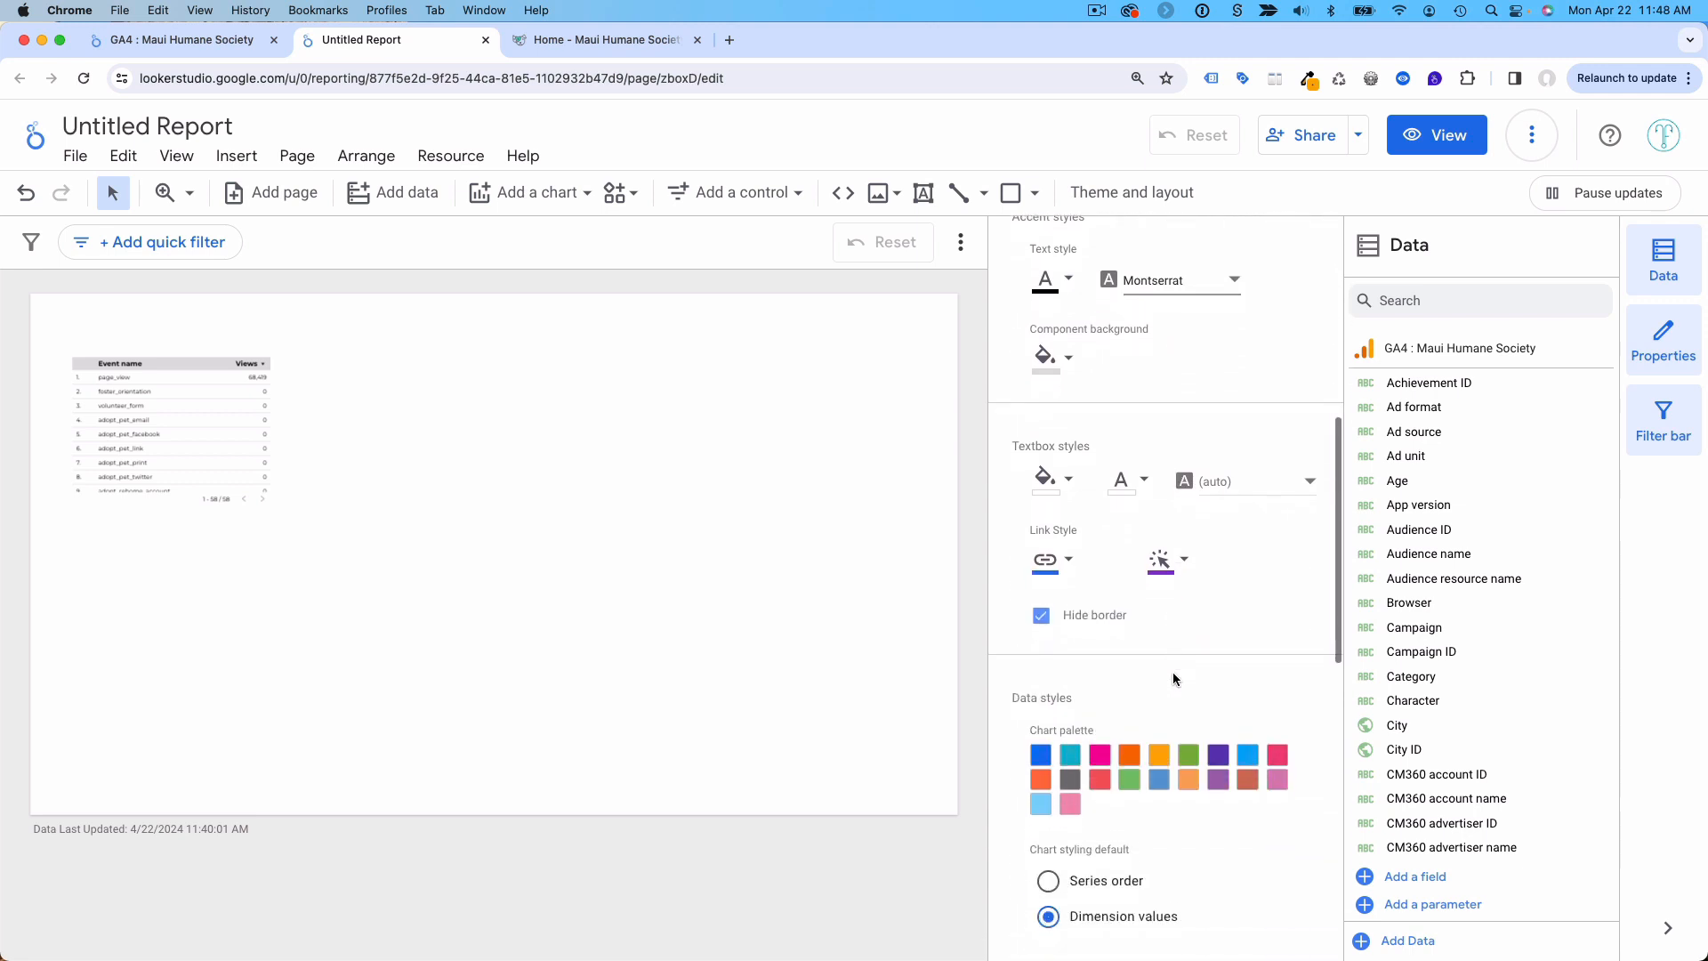
{"action": "scroll", "coordinate": [1173, 671], "scroll_direction": "down", "scroll_amount": 2}
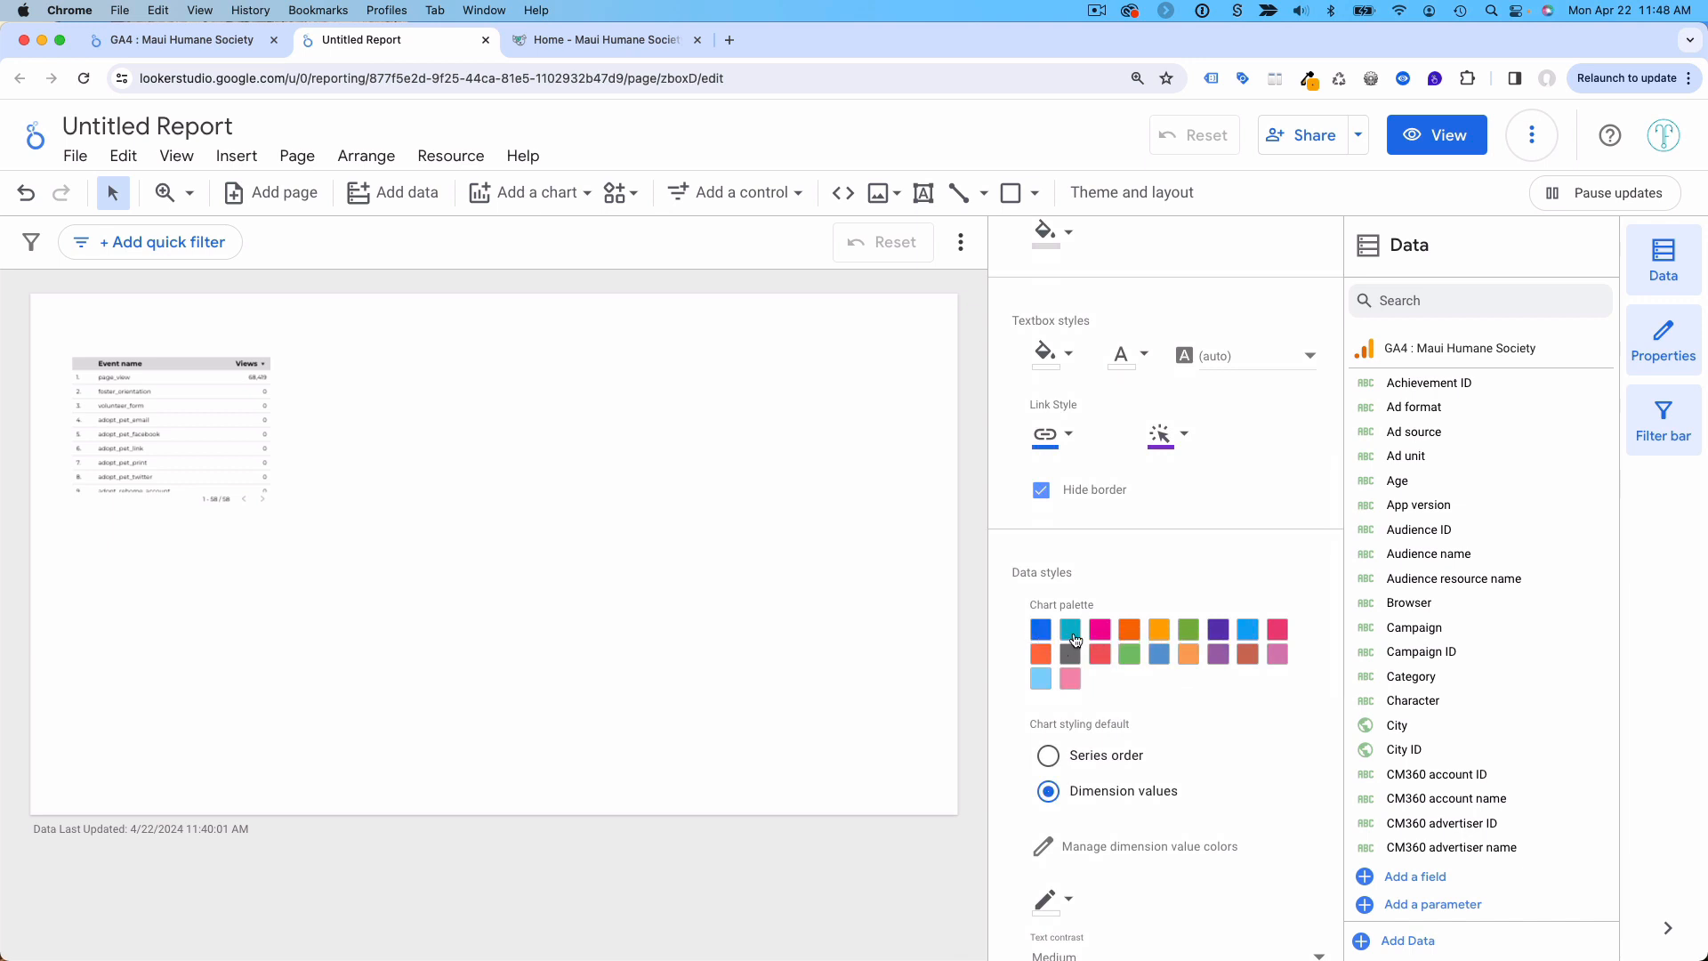
Step: Switch to the Maui Humane Society website and inspect the Lost & Found button's background color, closing the developer tools when done
{"action": "left_click", "coordinate": [641, 40]}
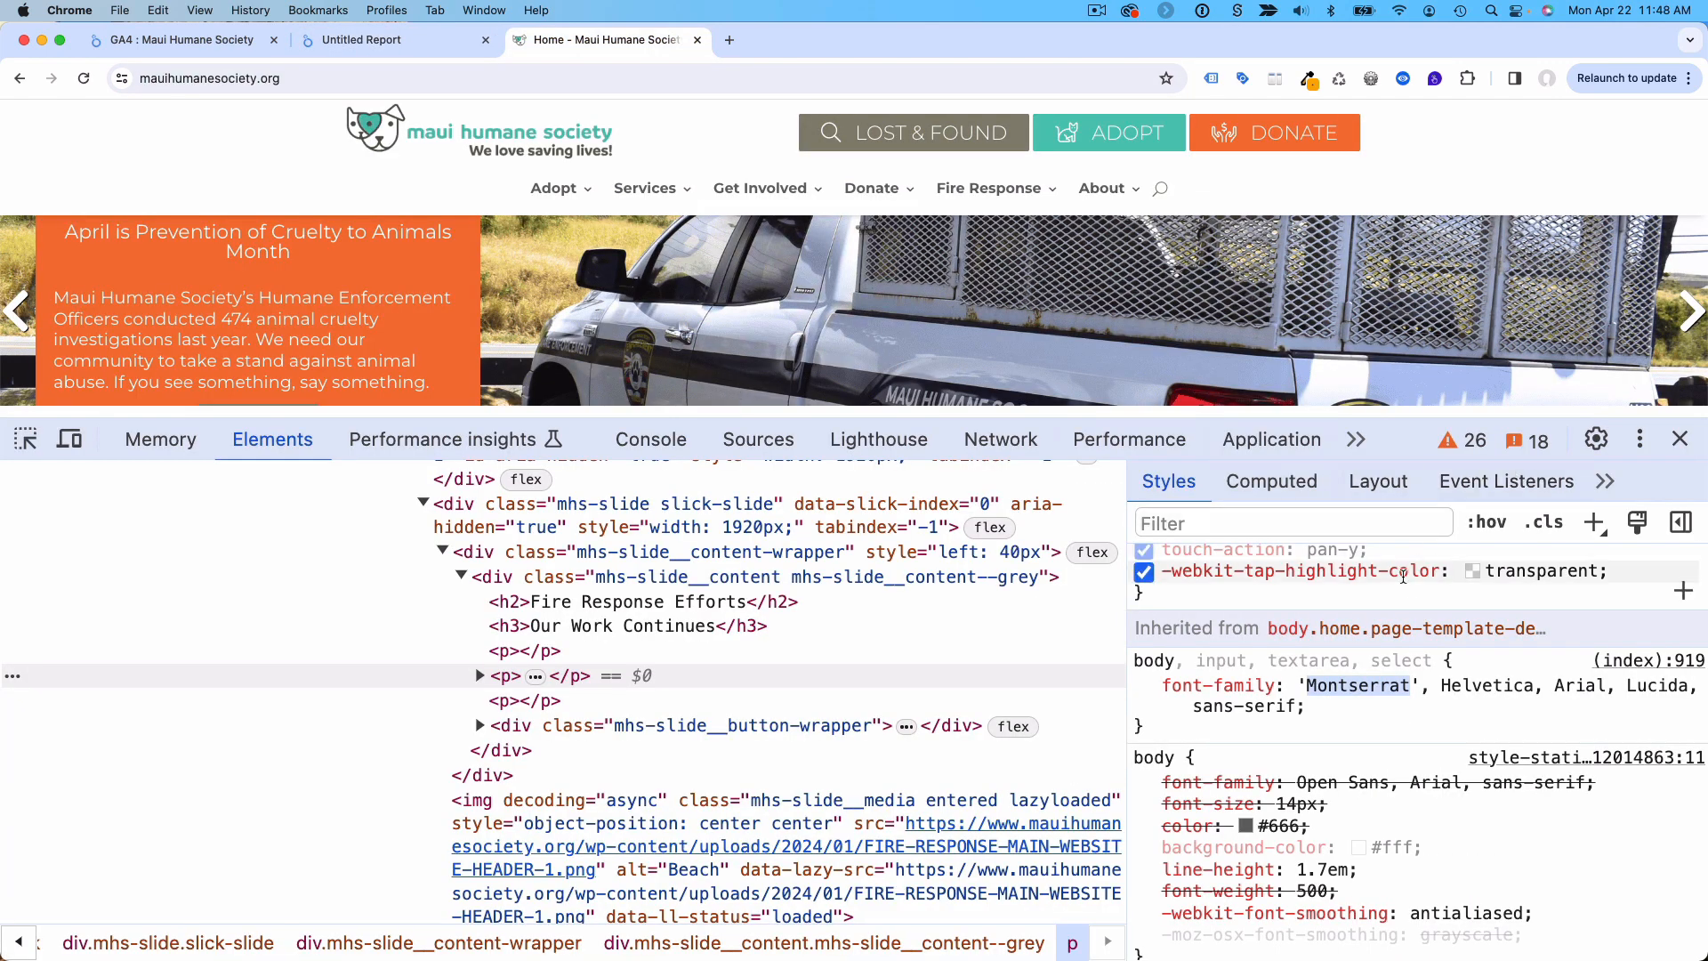
{"action": "left_click", "coordinate": [1680, 440]}
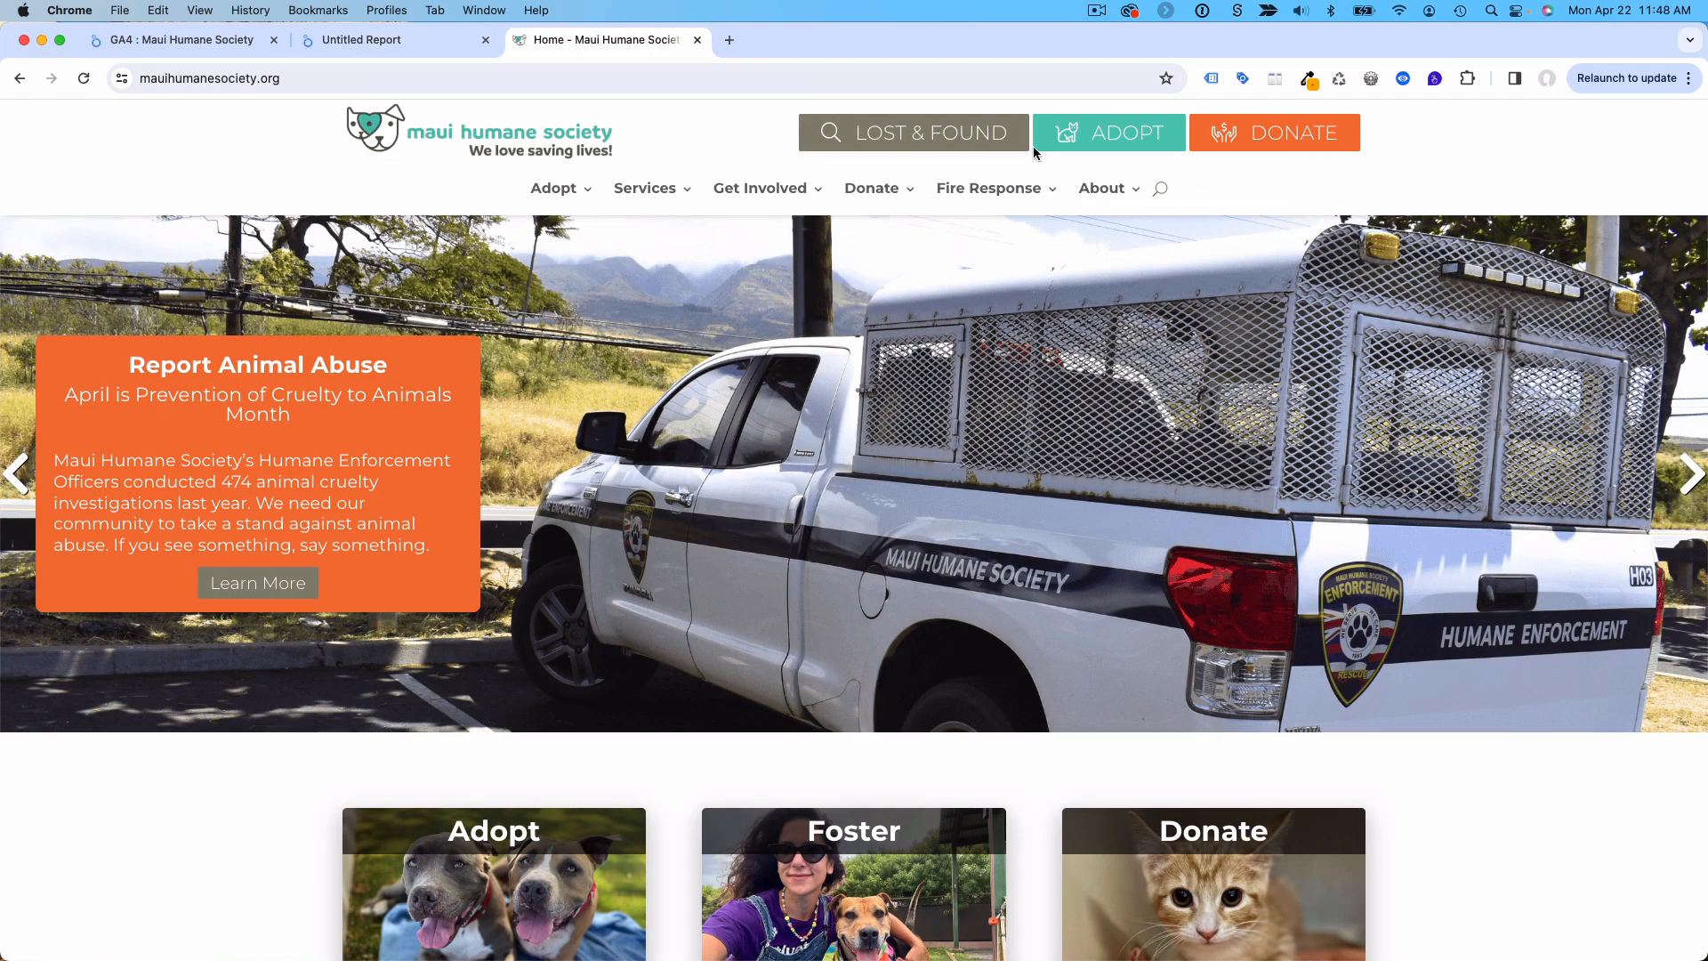
{"action": "mouse_move", "coordinate": [908, 365]}
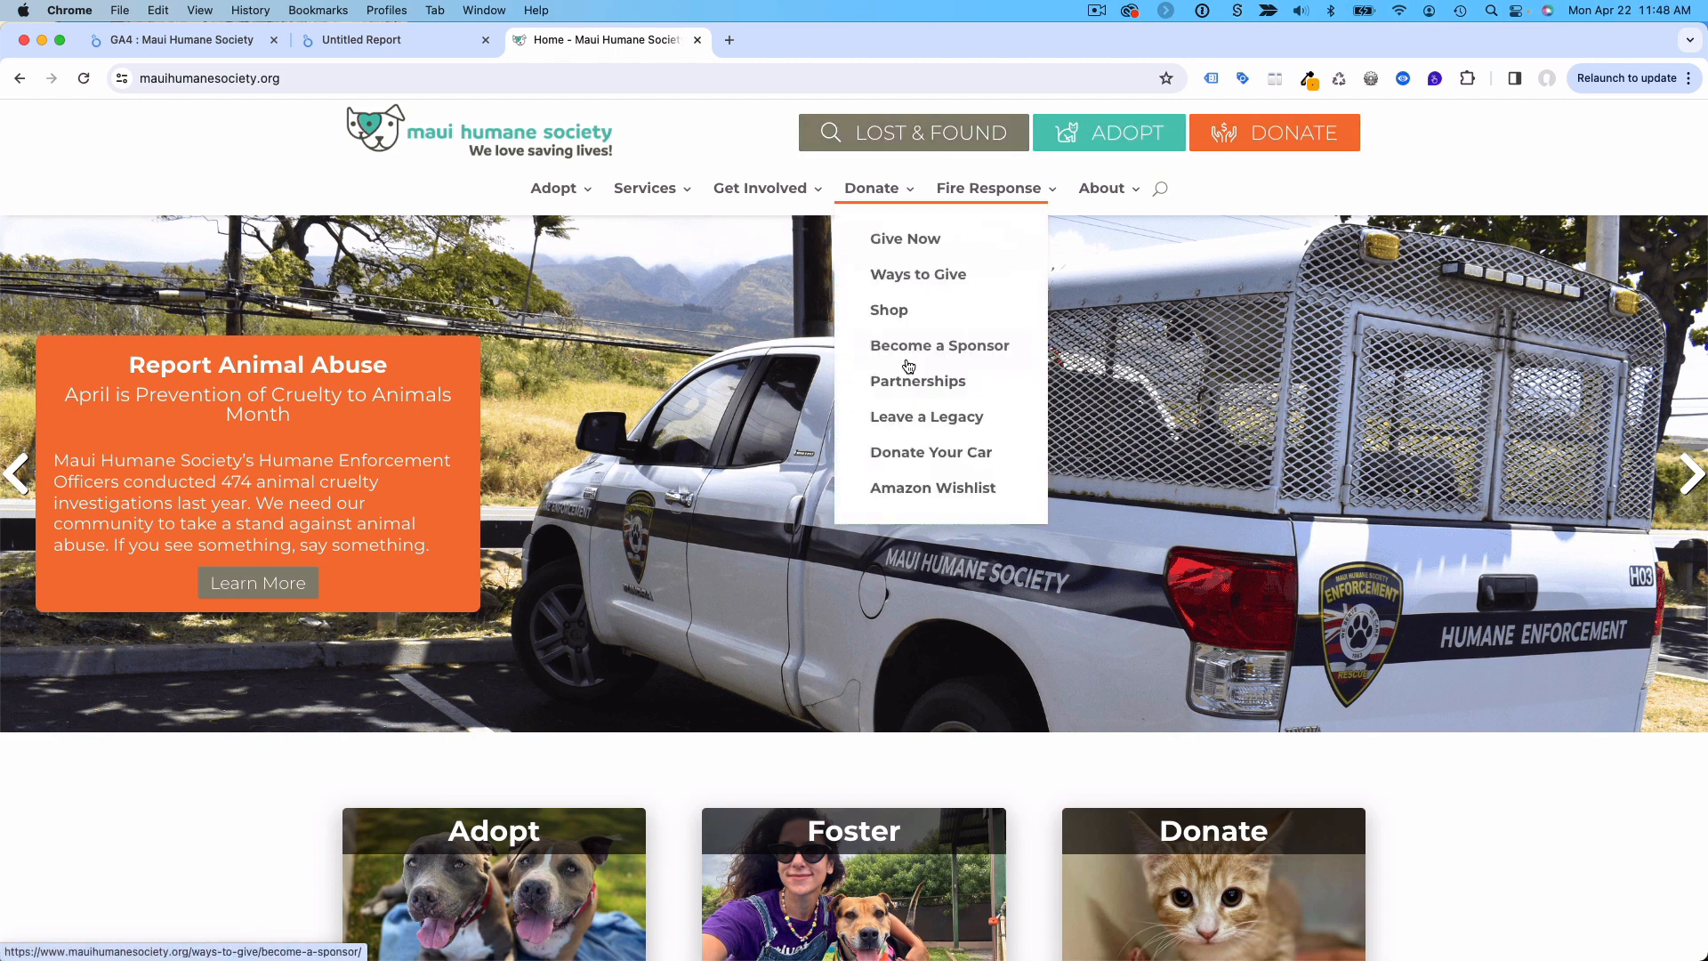
{"action": "right_click", "coordinate": [804, 142]}
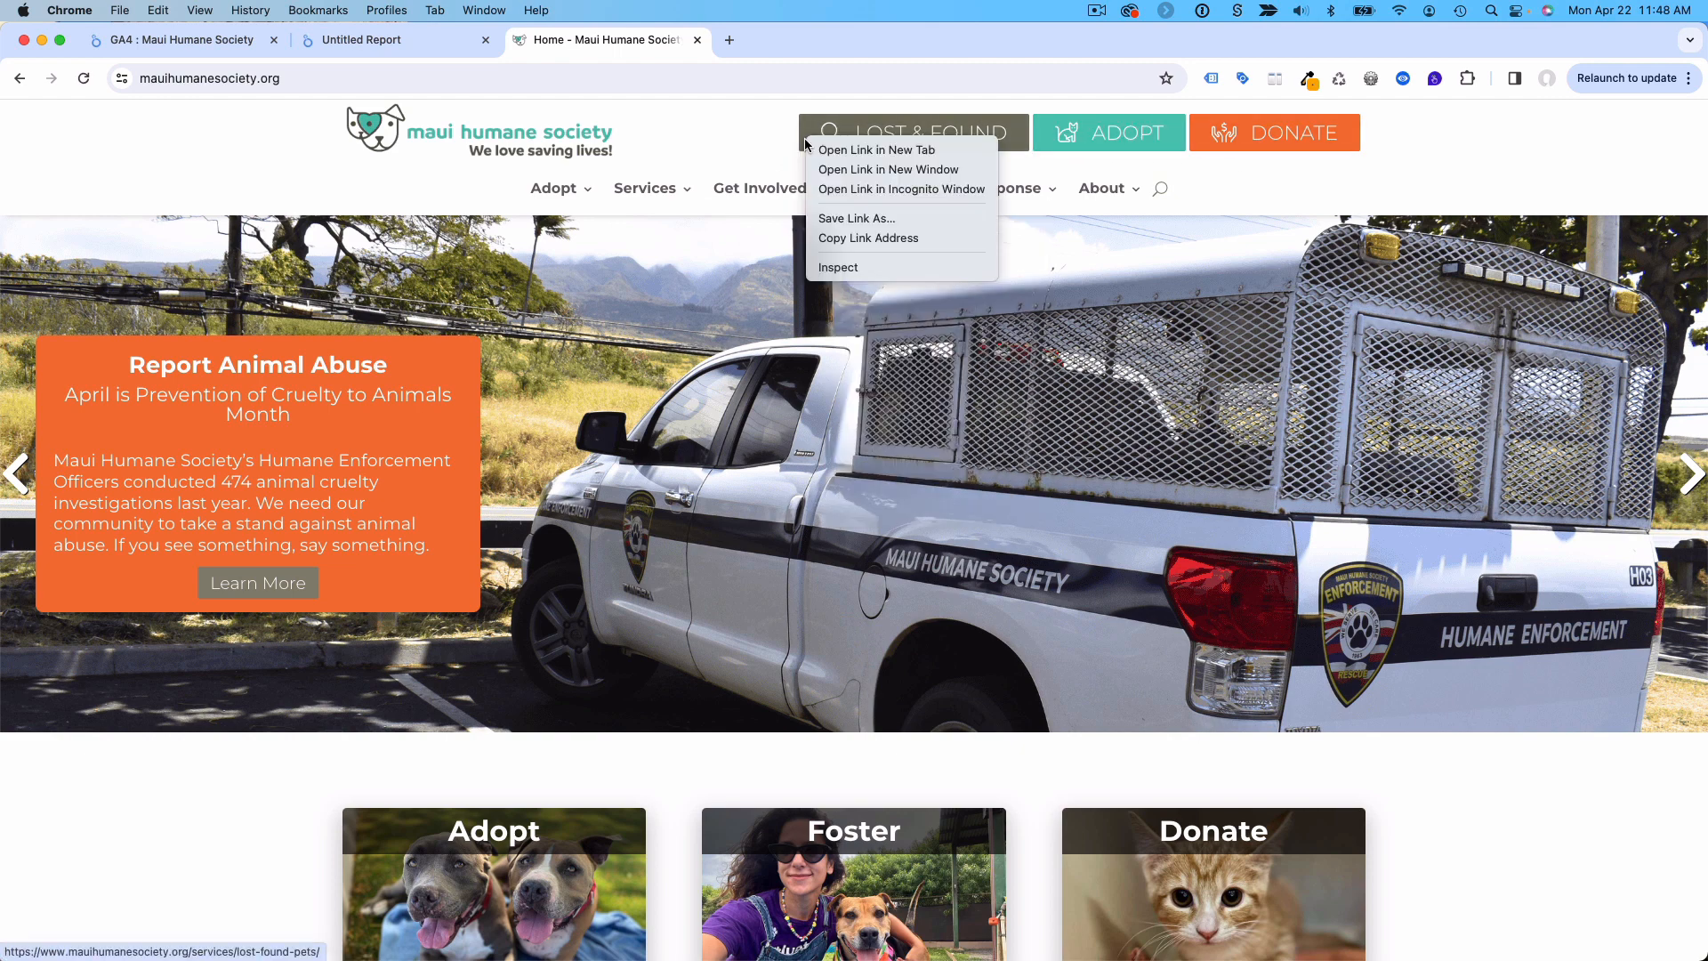
{"action": "left_click", "coordinate": [851, 269]}
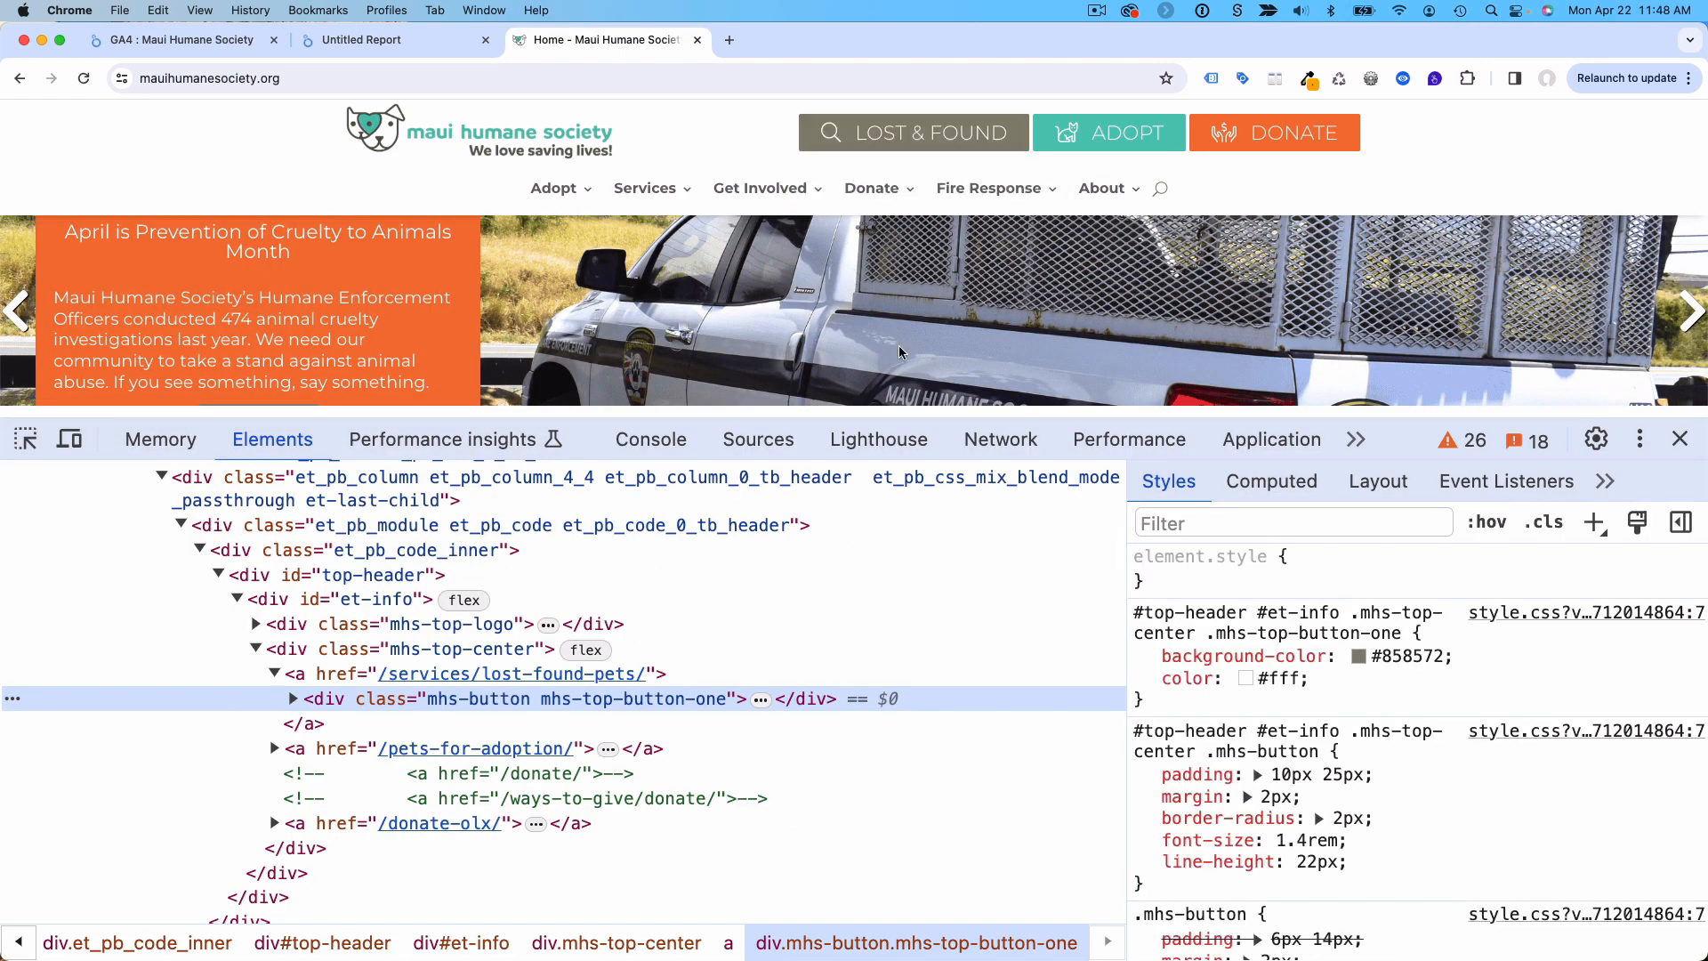
{"action": "left_click", "coordinate": [1386, 656]}
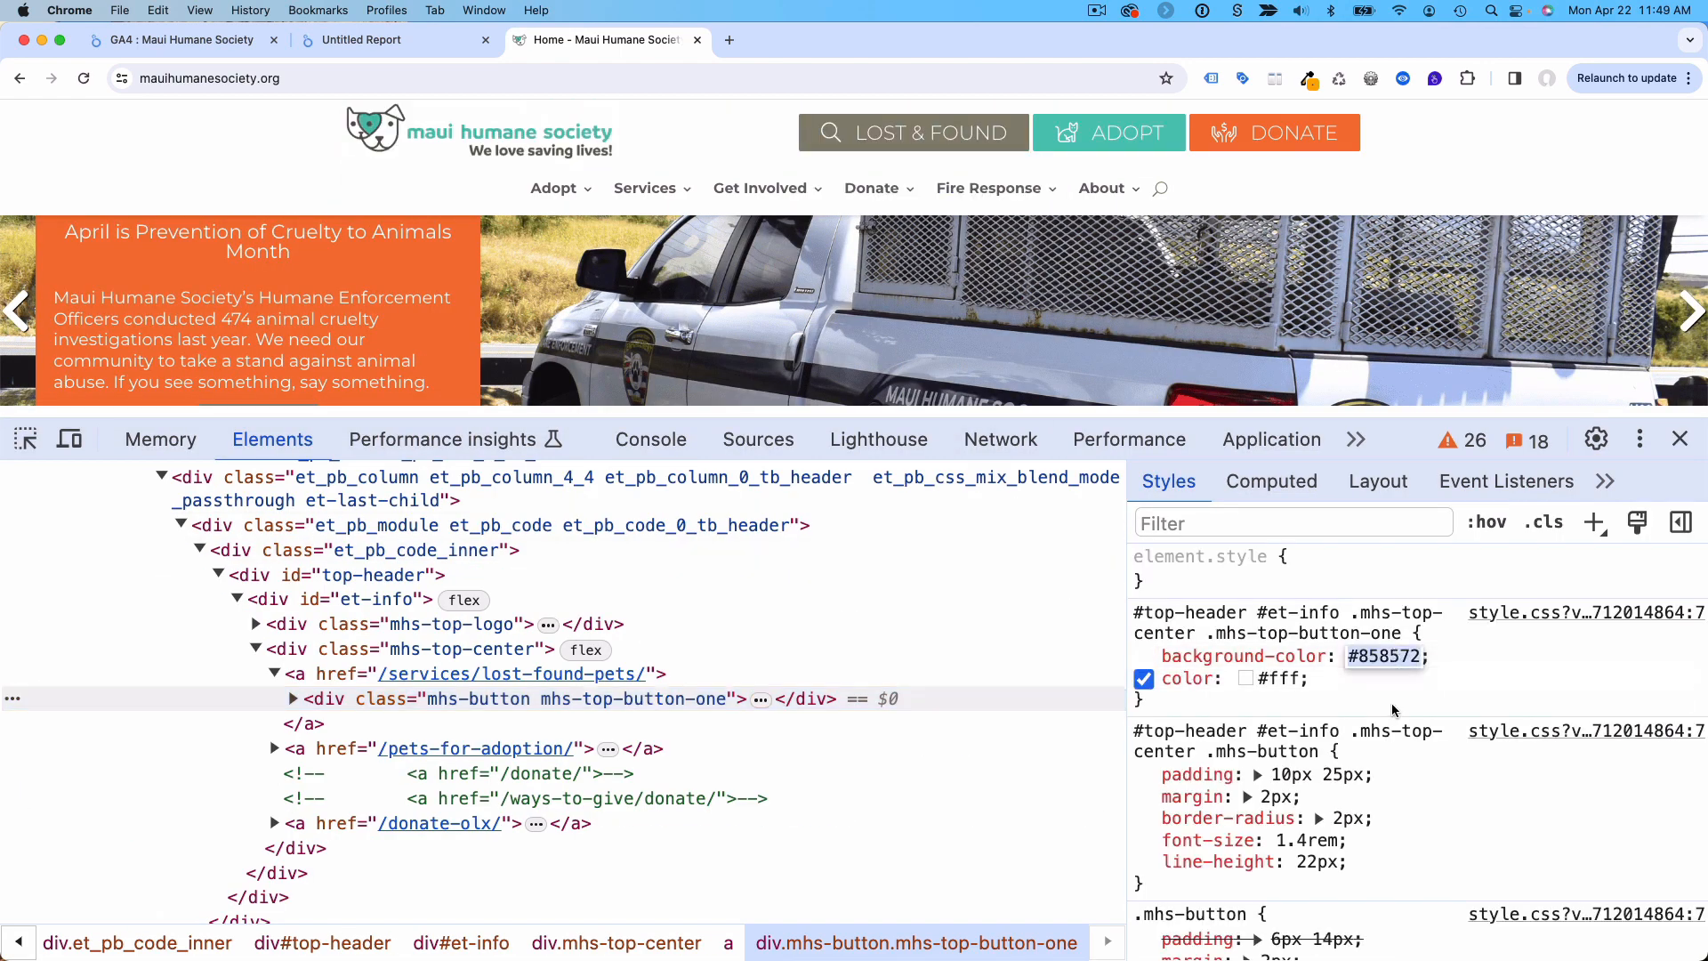
{"action": "left_click", "coordinate": [1381, 656]}
{"action": "left_click", "coordinate": [1427, 688]}
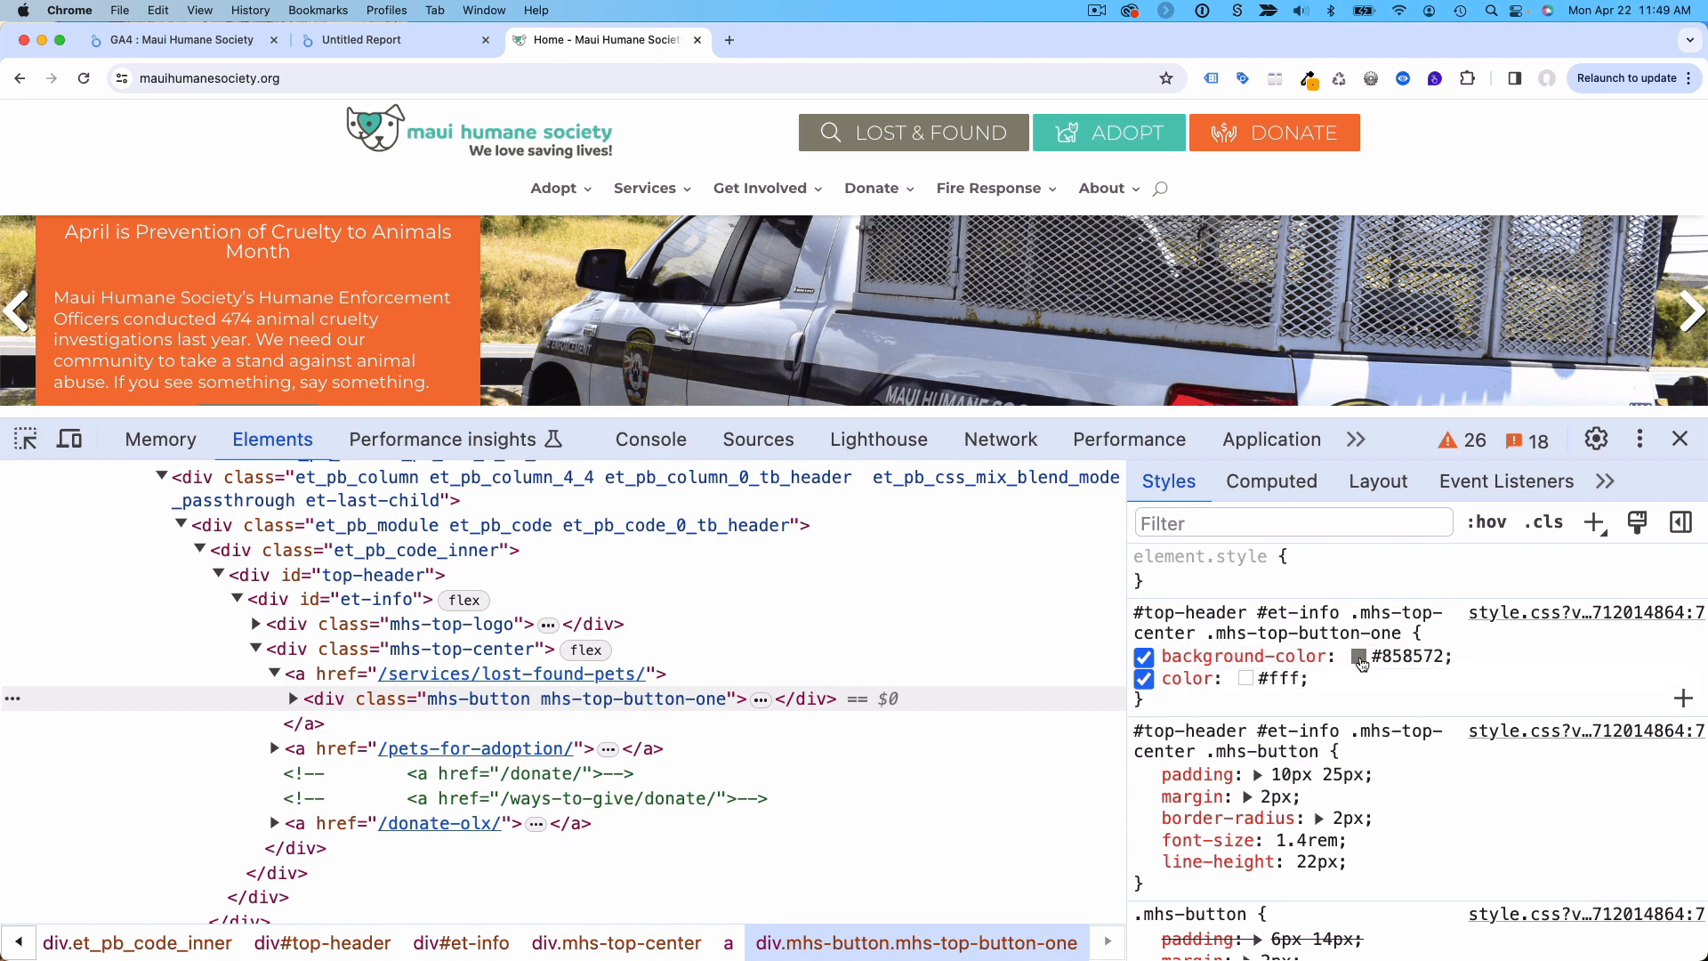
{"action": "left_click", "coordinate": [1679, 439]}
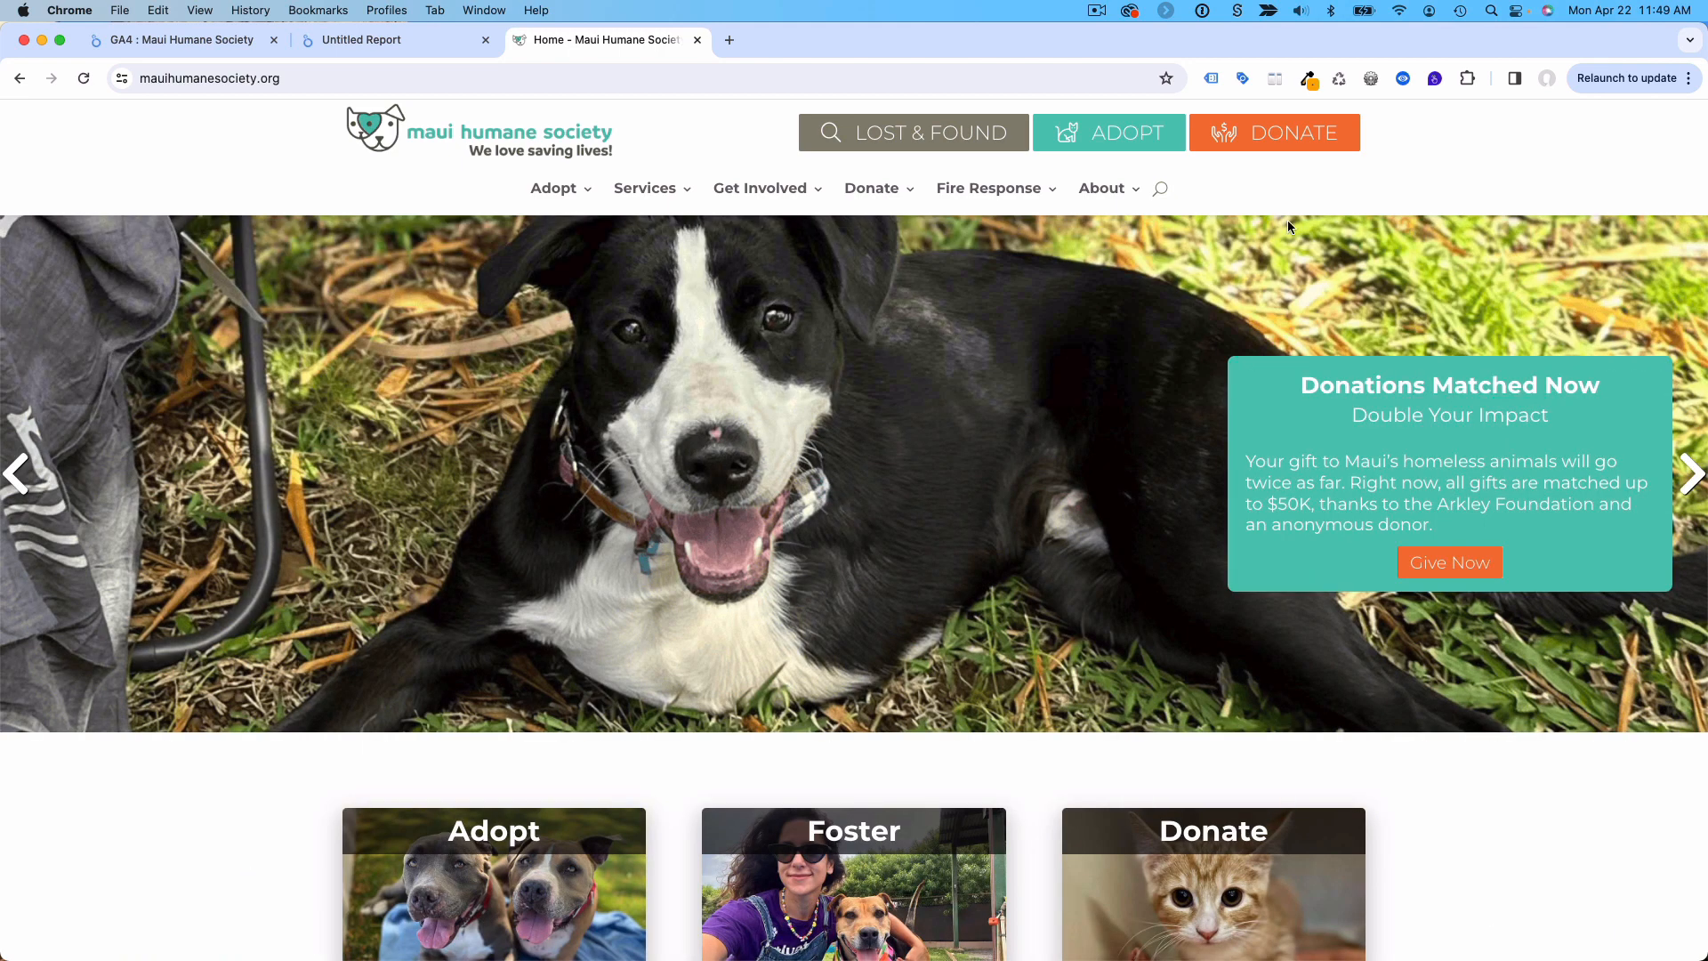
Step: Inspect the header's Adopt button and copy its background-color hex code
{"action": "right_click", "coordinate": [1178, 145]}
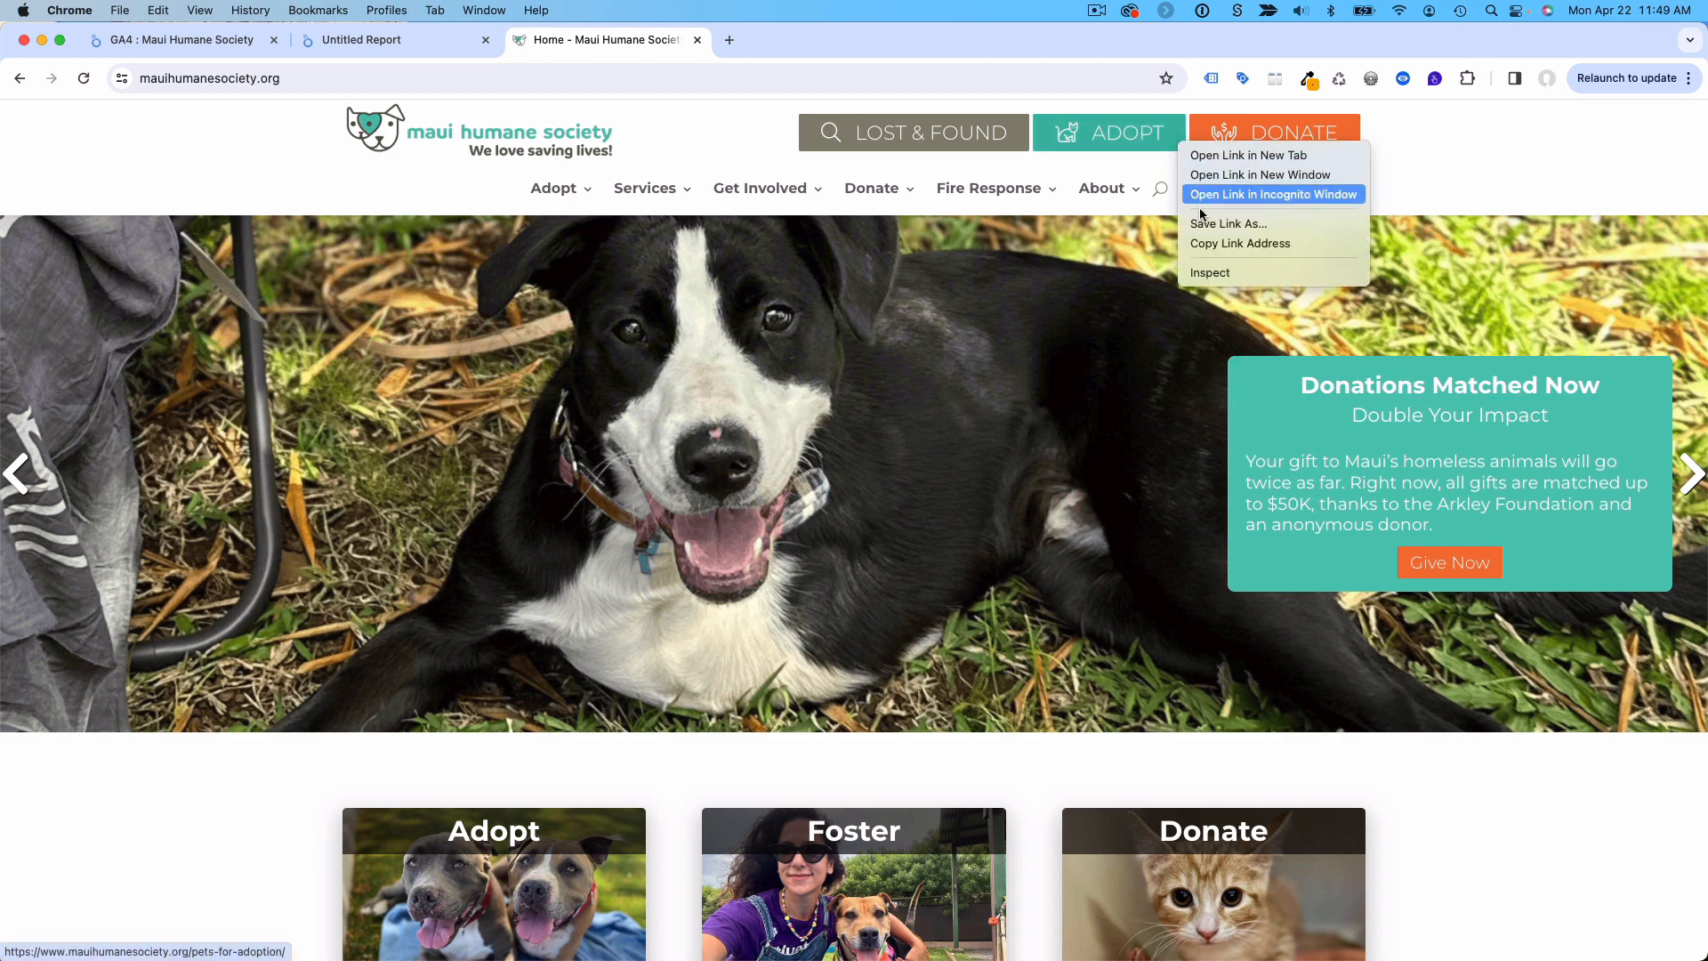
{"action": "left_click", "coordinate": [1220, 270]}
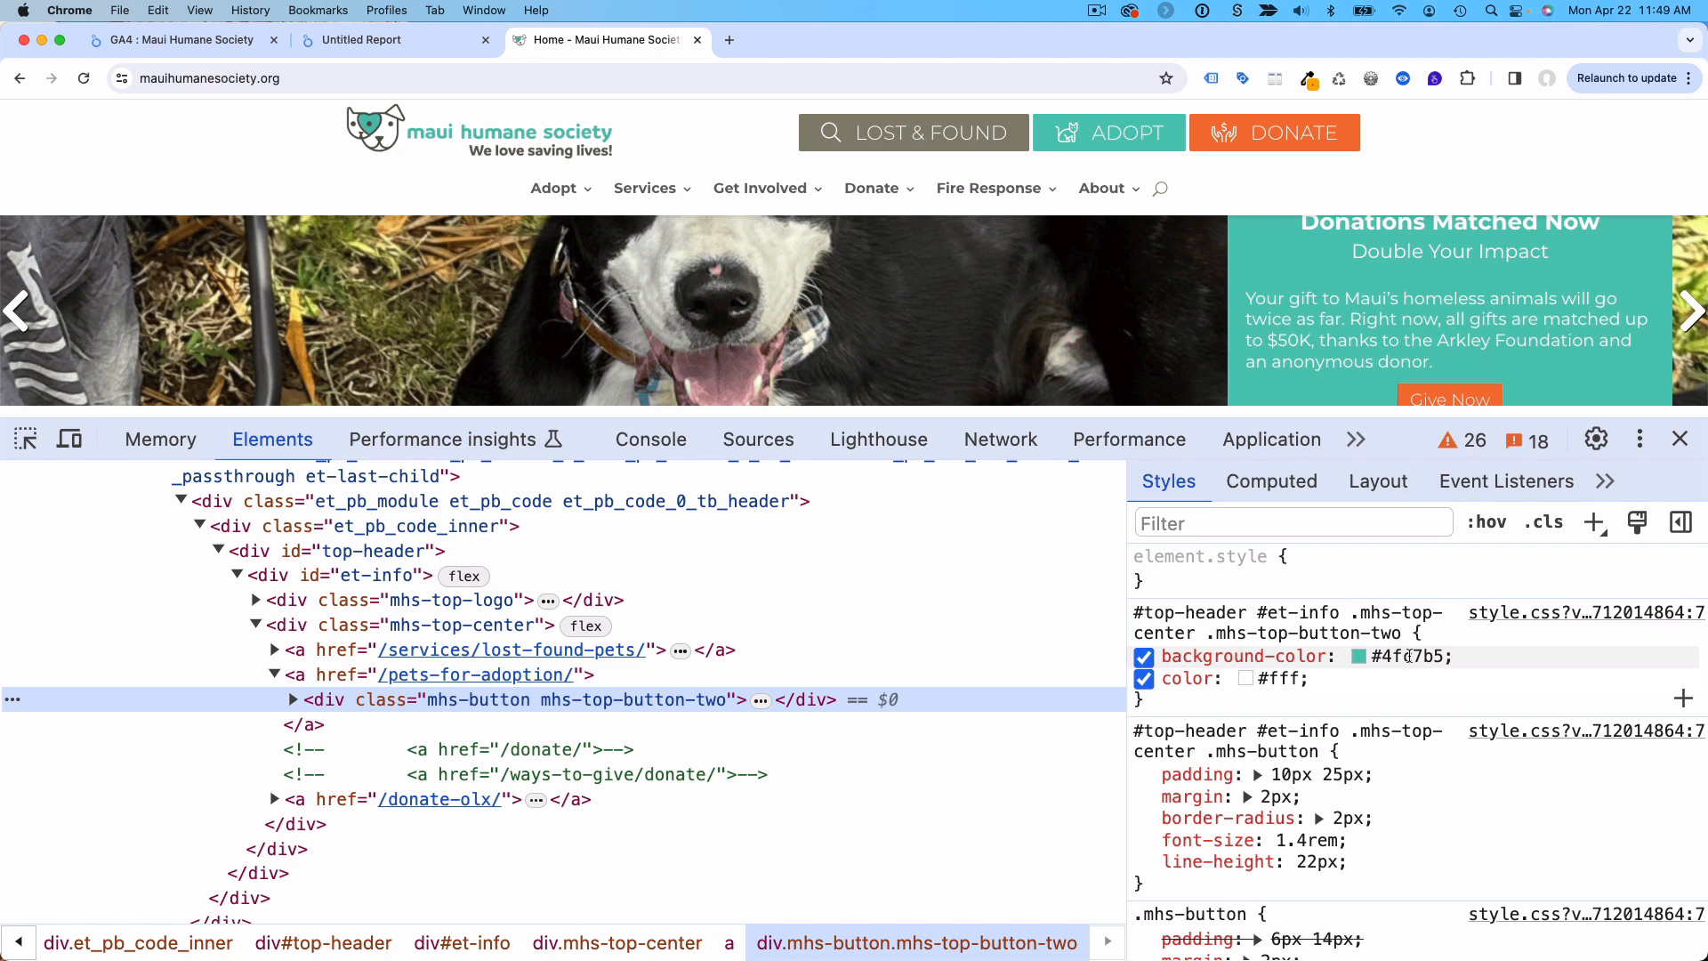
{"action": "left_click", "coordinate": [1407, 657]}
{"action": "double_click", "coordinate": [1394, 657]}
{"action": "key", "text": "super+c"}
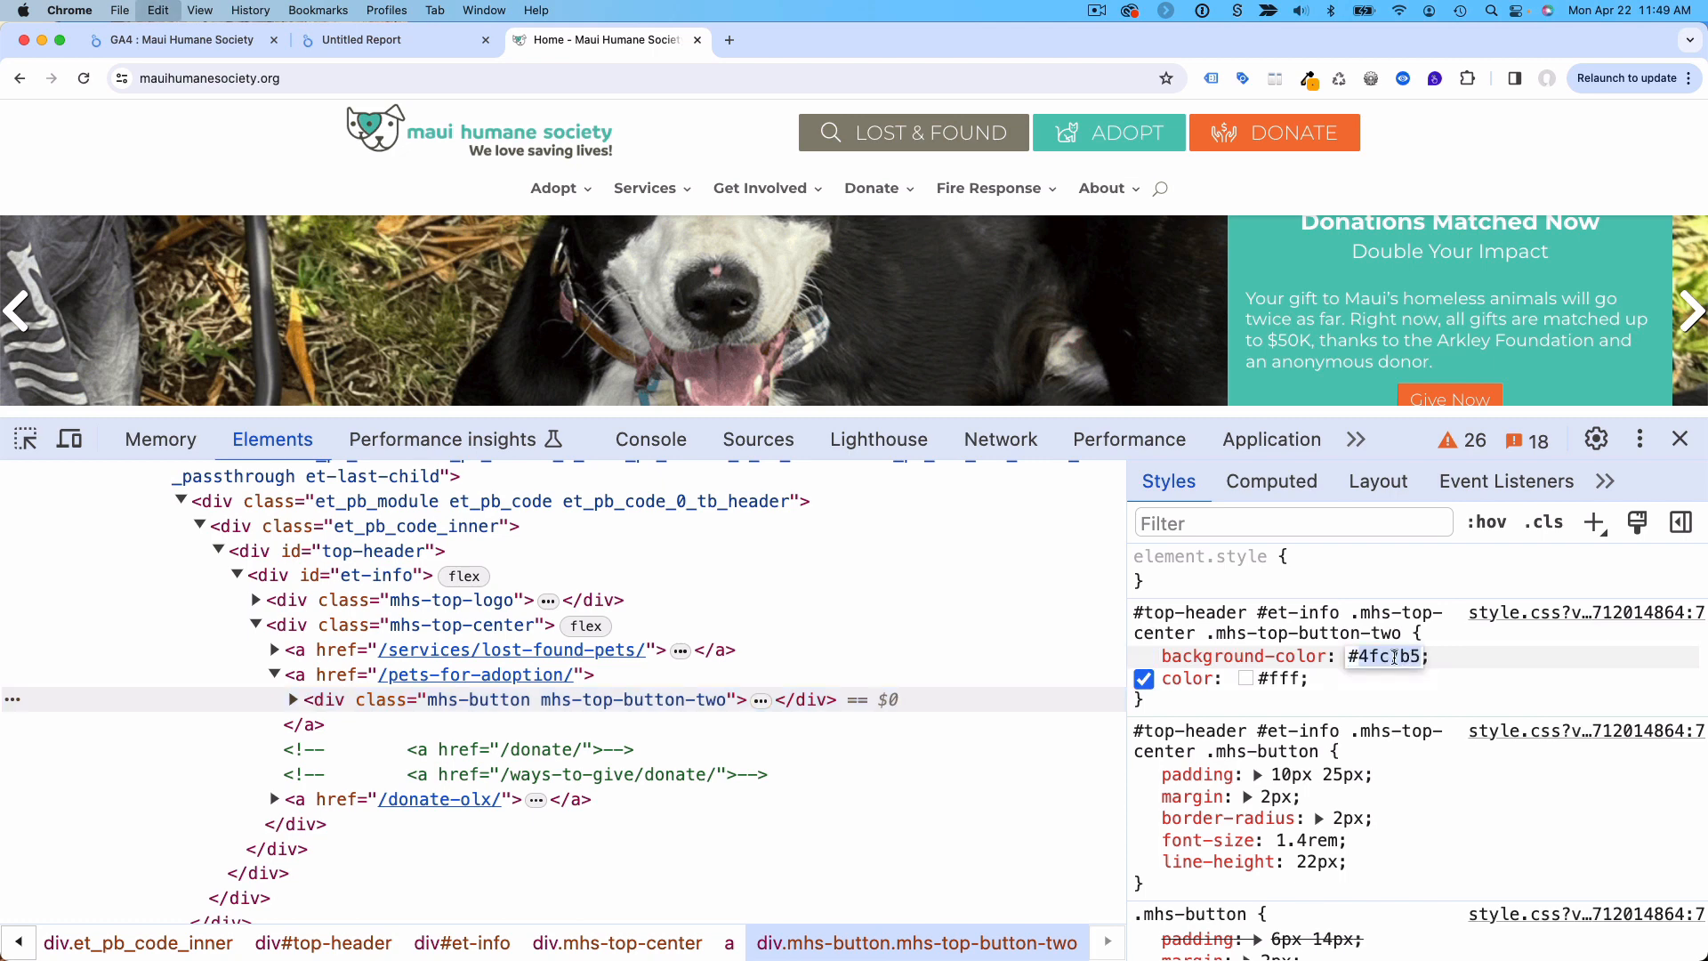
Step: Return to the Looker Studio report and set the first chart palette color to the custom color #4fc7b5
{"action": "left_click", "coordinate": [394, 46]}
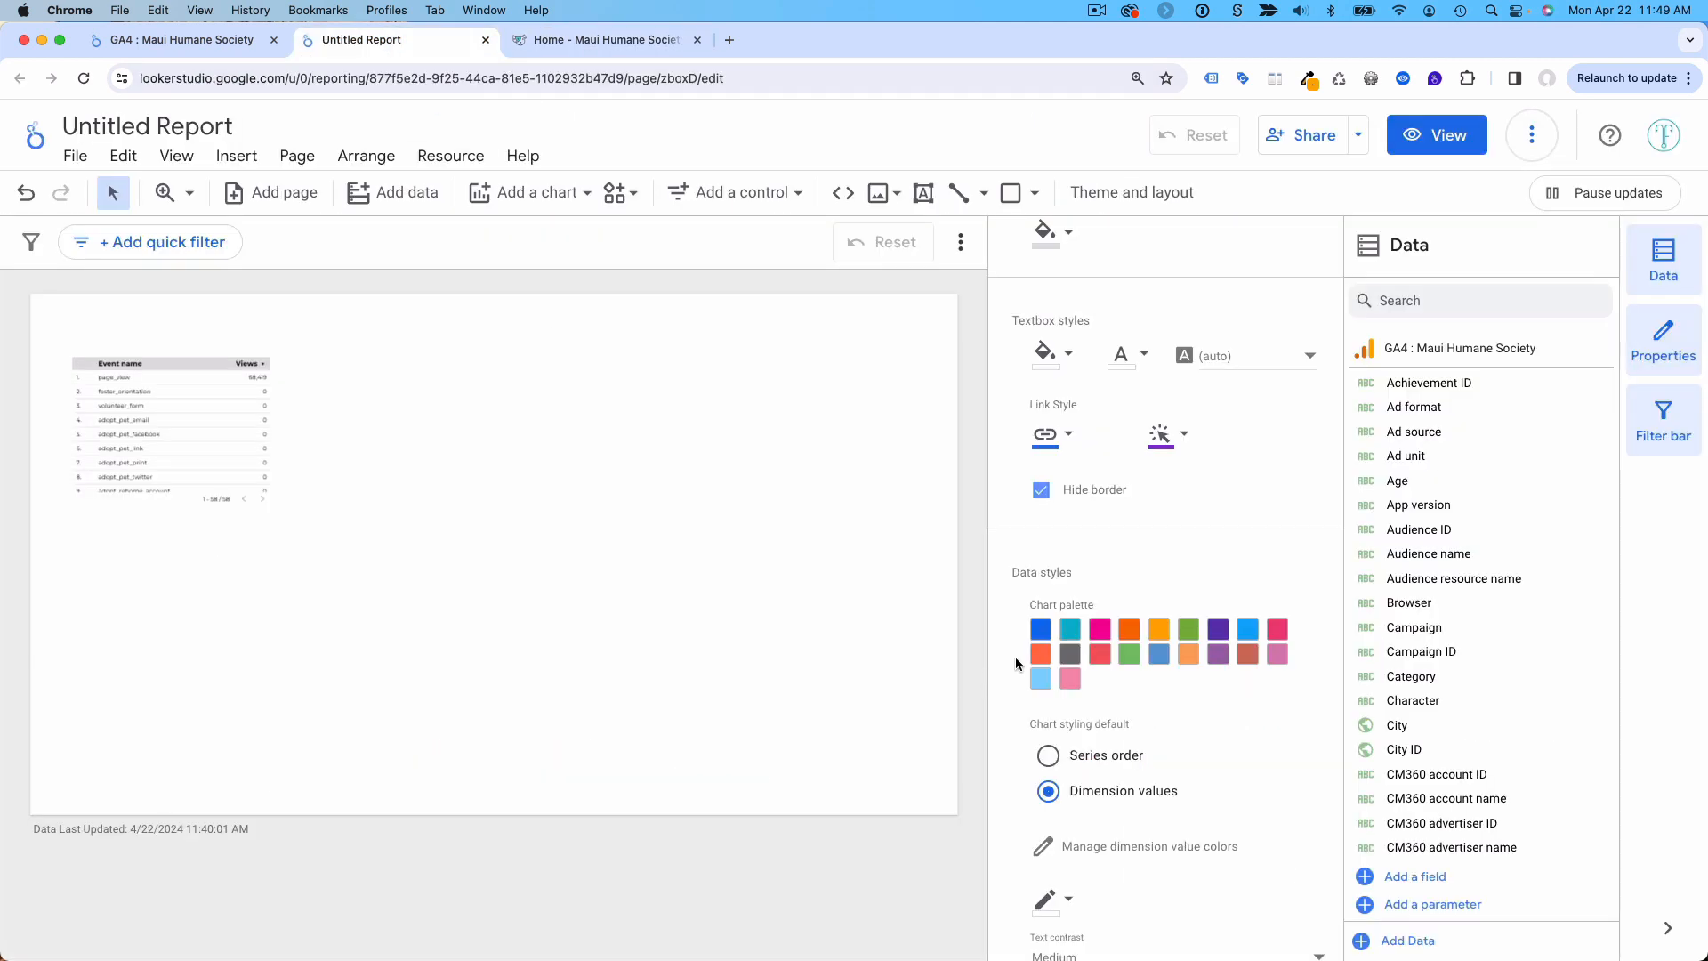
{"action": "left_click", "coordinate": [1042, 637]}
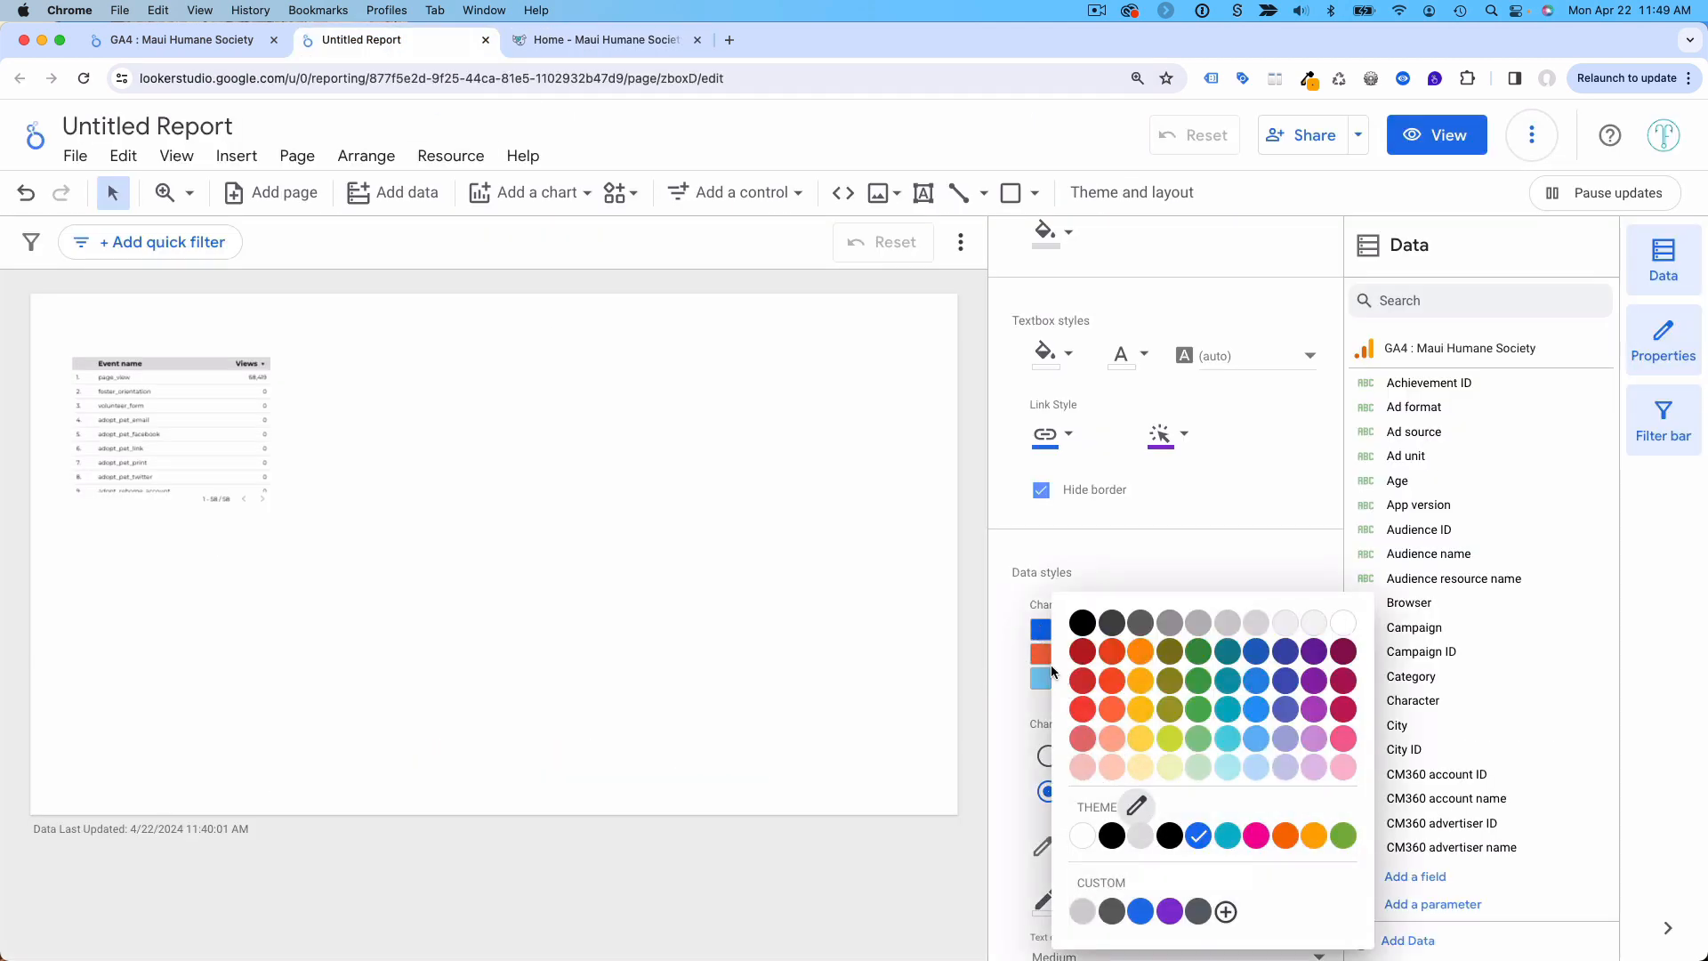
{"action": "left_click", "coordinate": [1226, 912]}
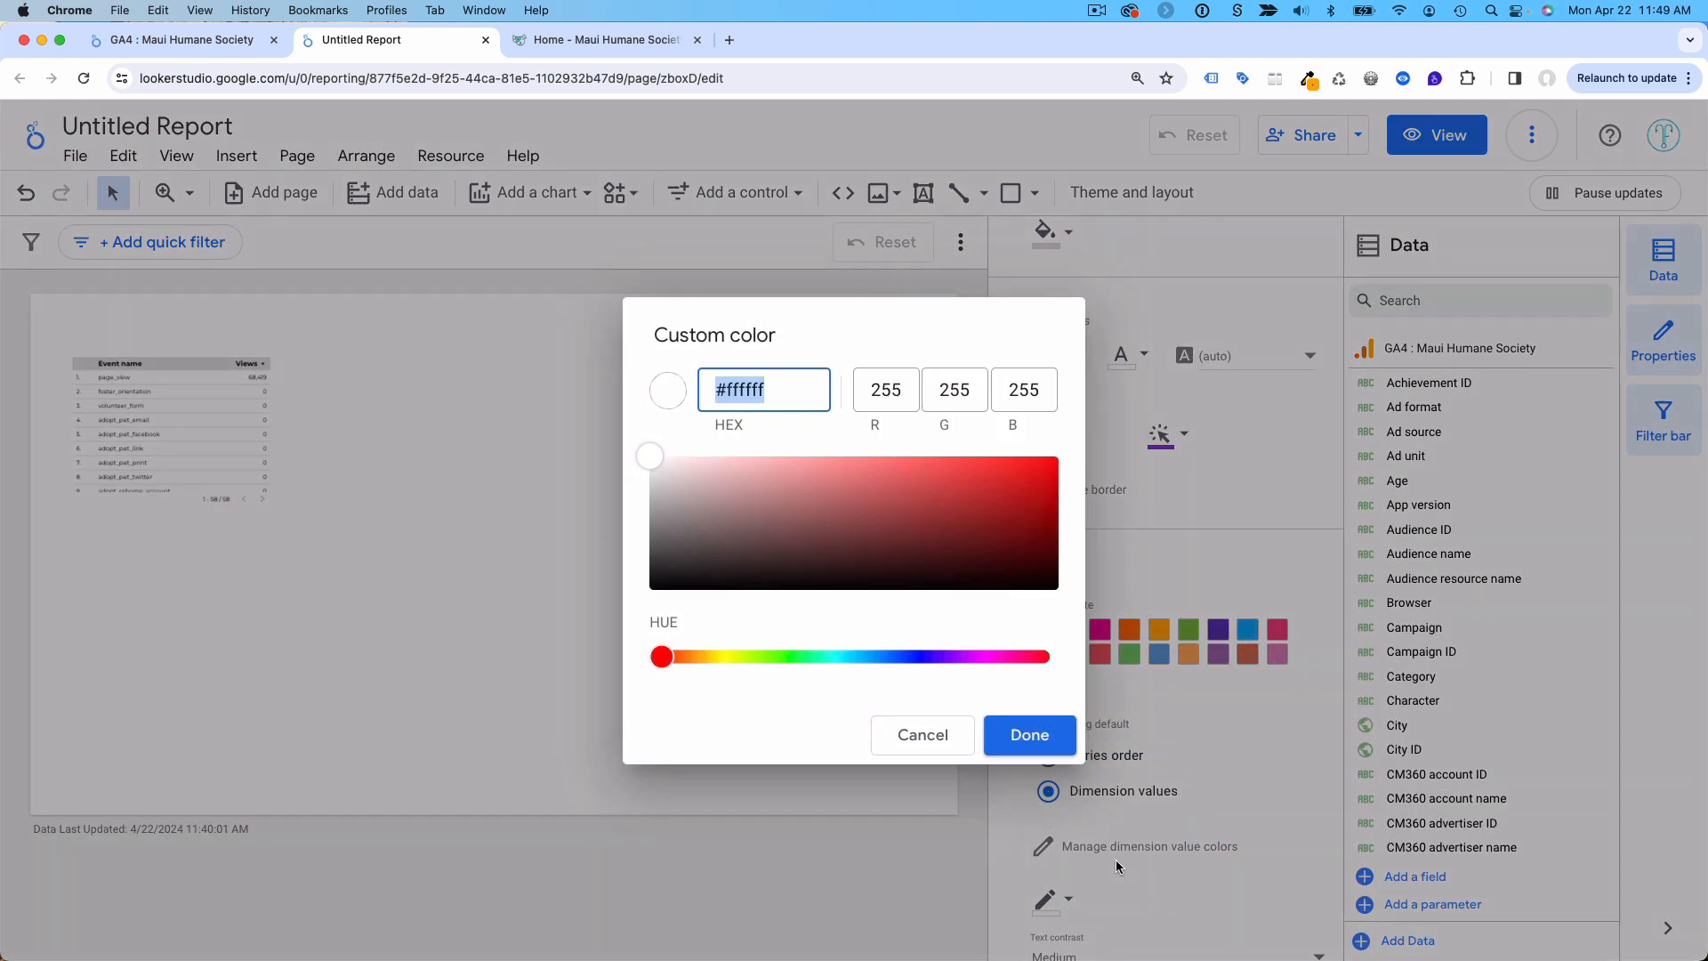
{"action": "double_click", "coordinate": [750, 389]}
{"action": "key", "text": "super+v"}
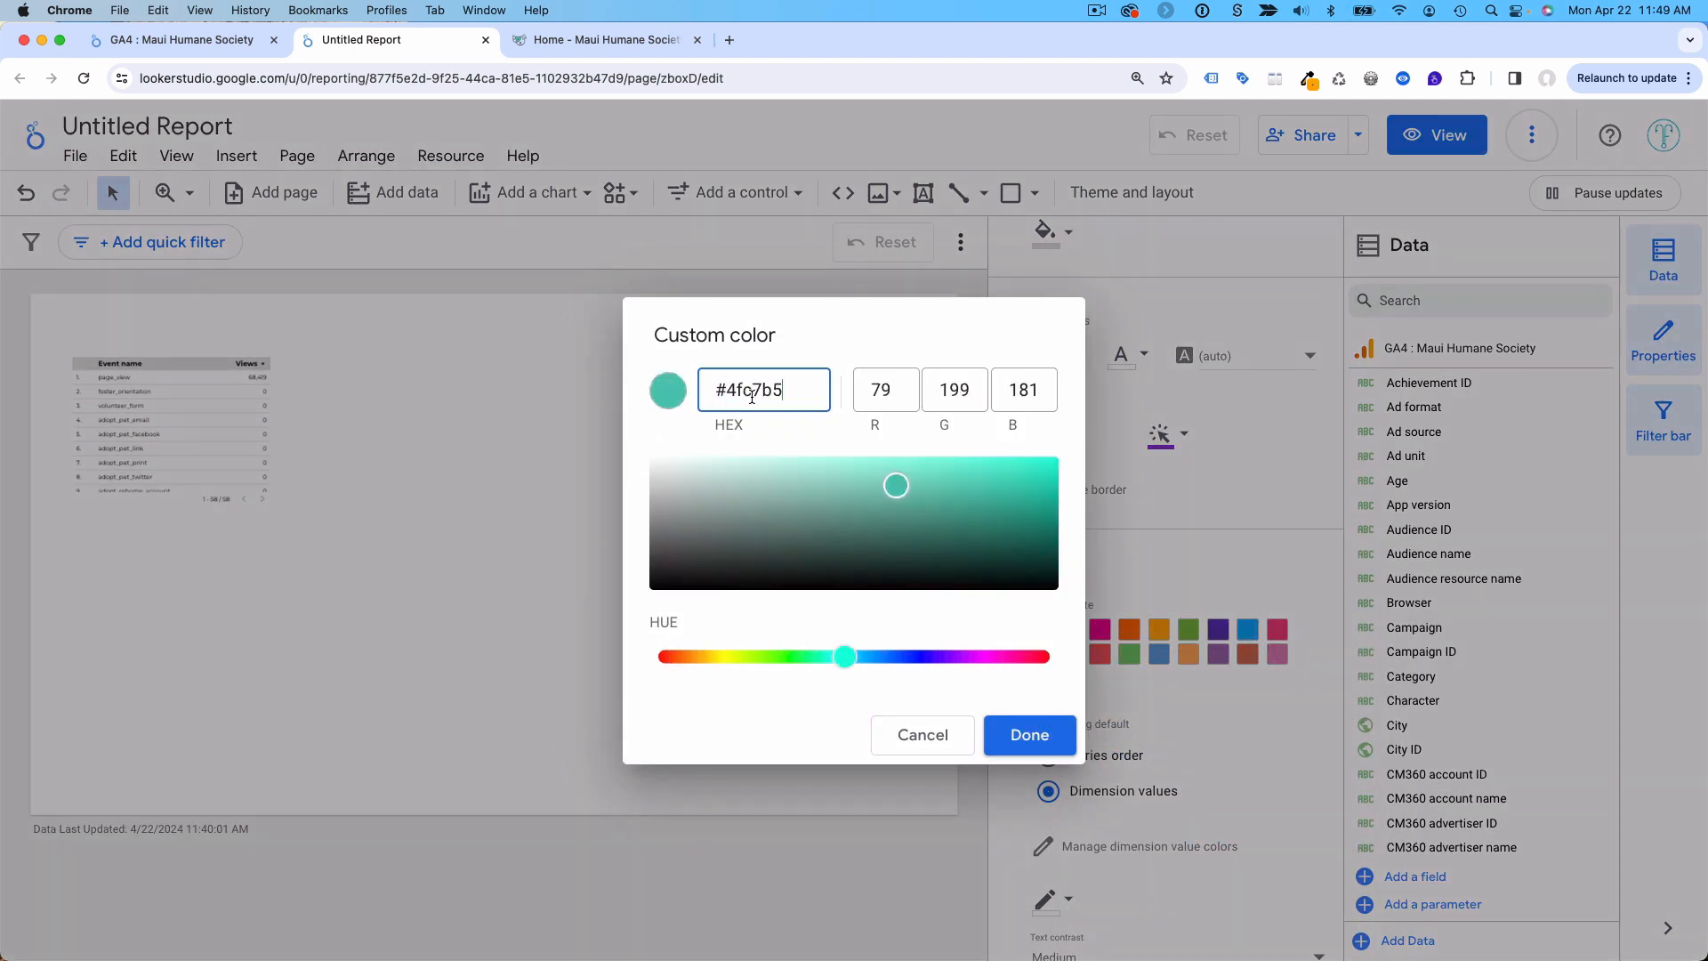
{"action": "left_click", "coordinate": [1029, 735]}
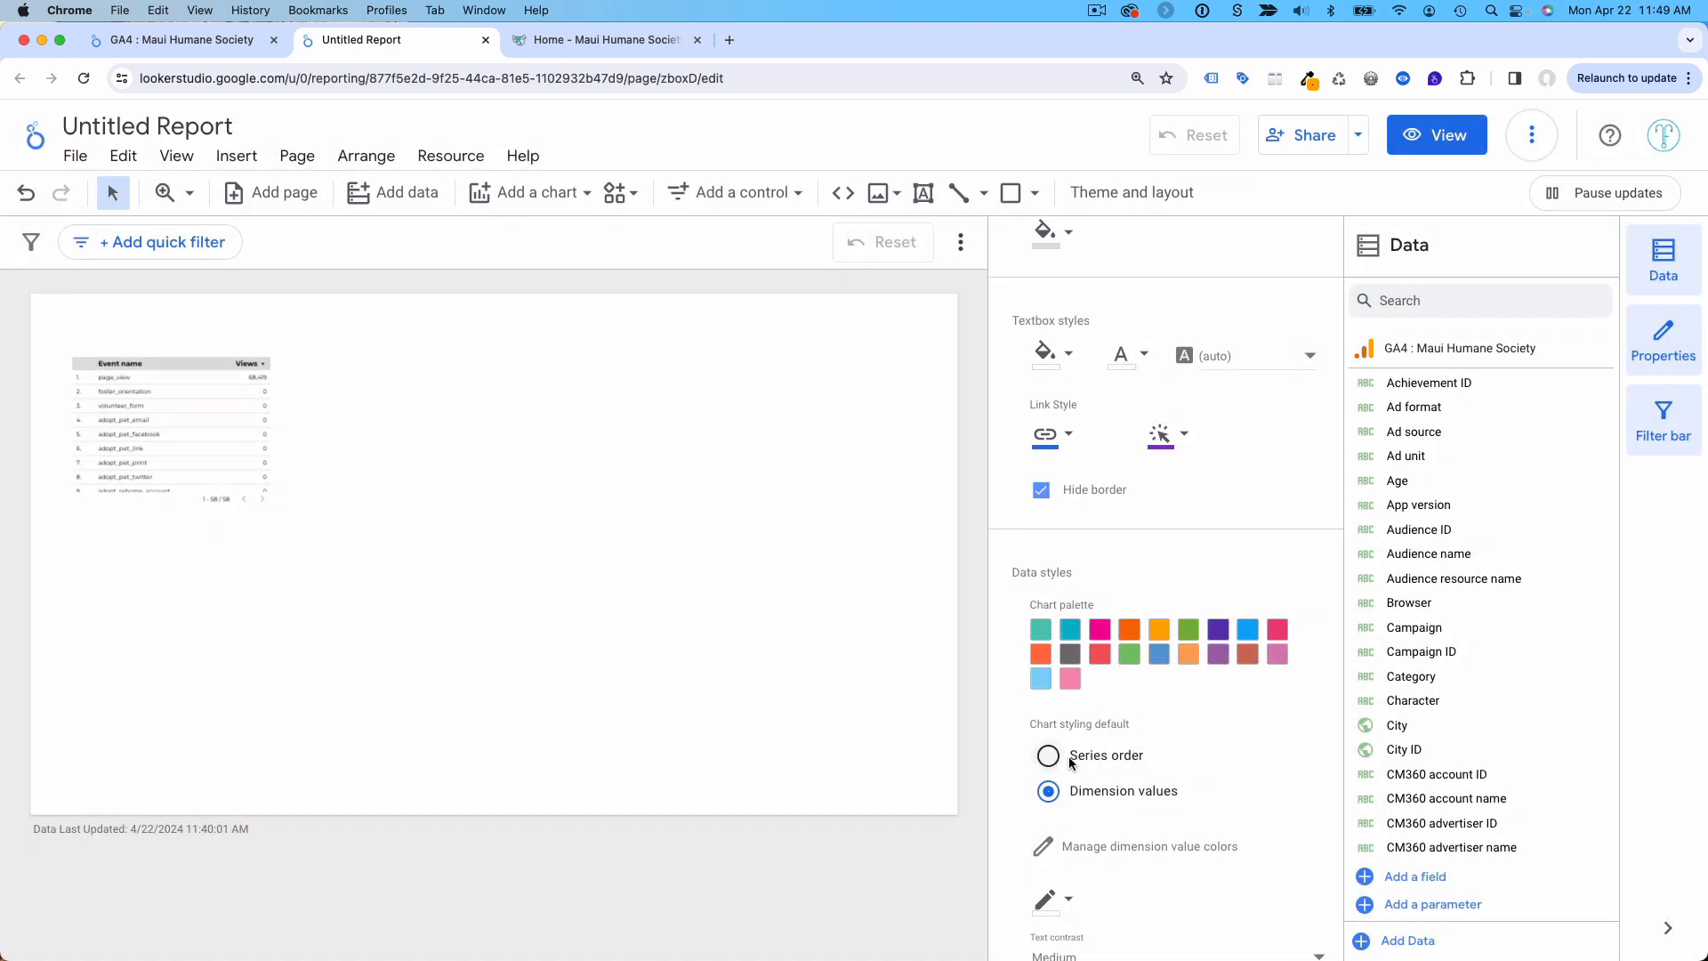
Step: Switch back to the Maui Humane Society website, close the developer tools and sample the Give Now button's orange with the page color picker
{"action": "left_click", "coordinate": [607, 43]}
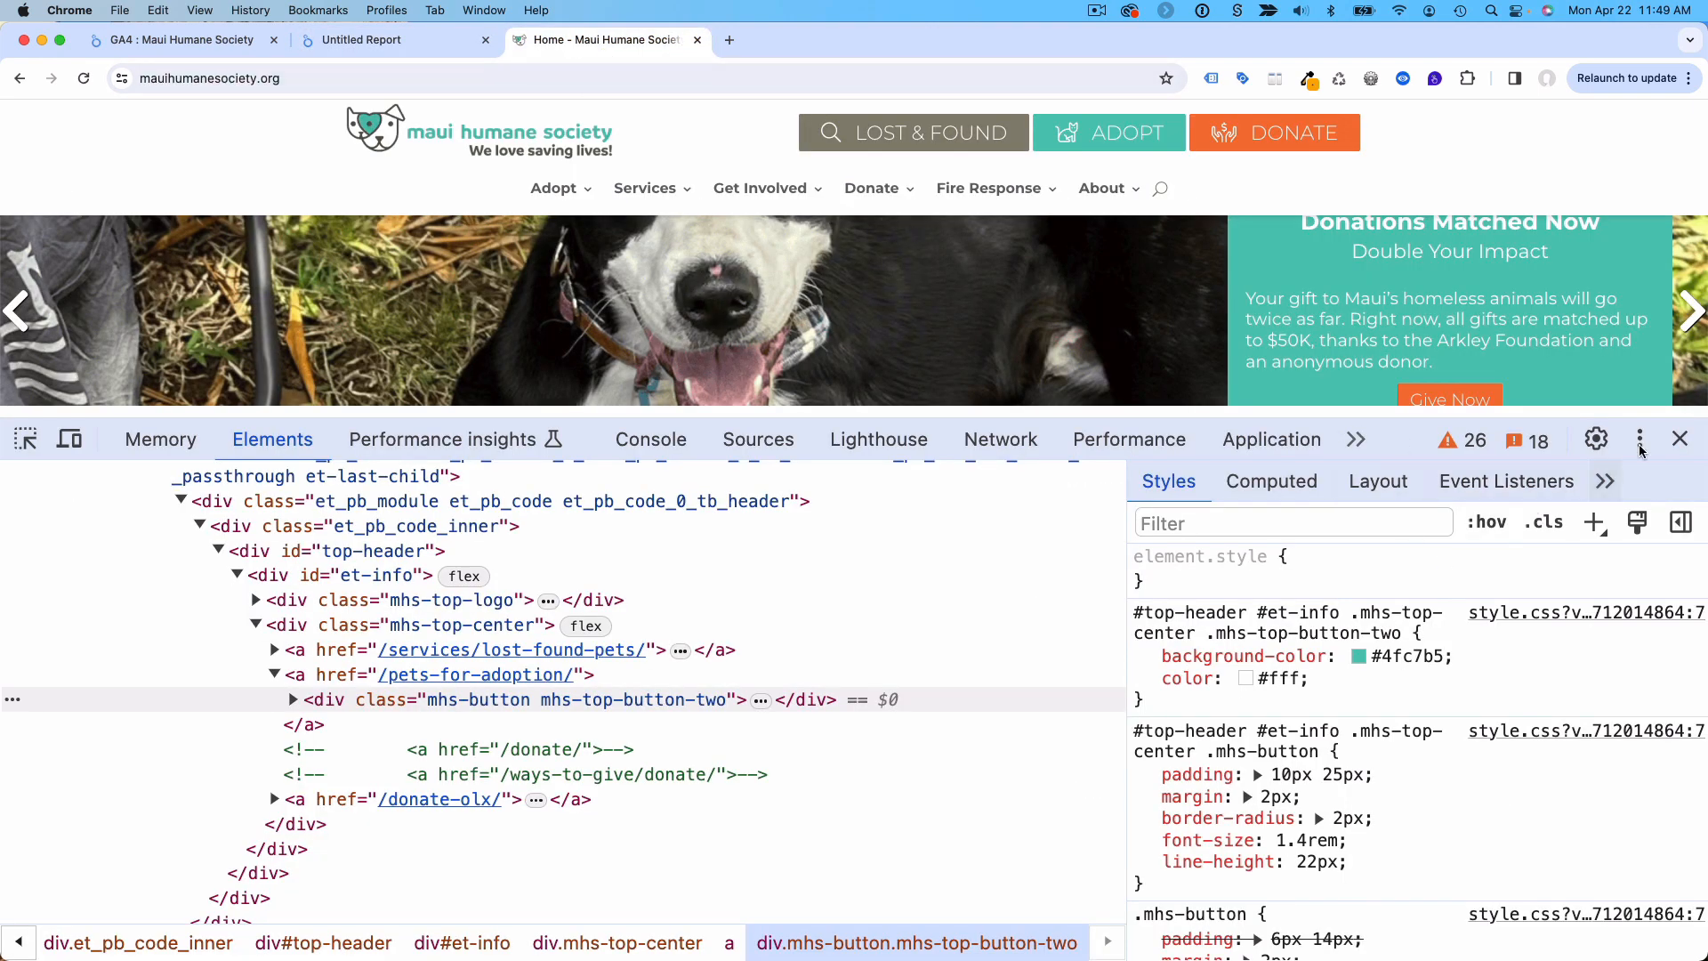
{"action": "left_click", "coordinate": [1680, 439]}
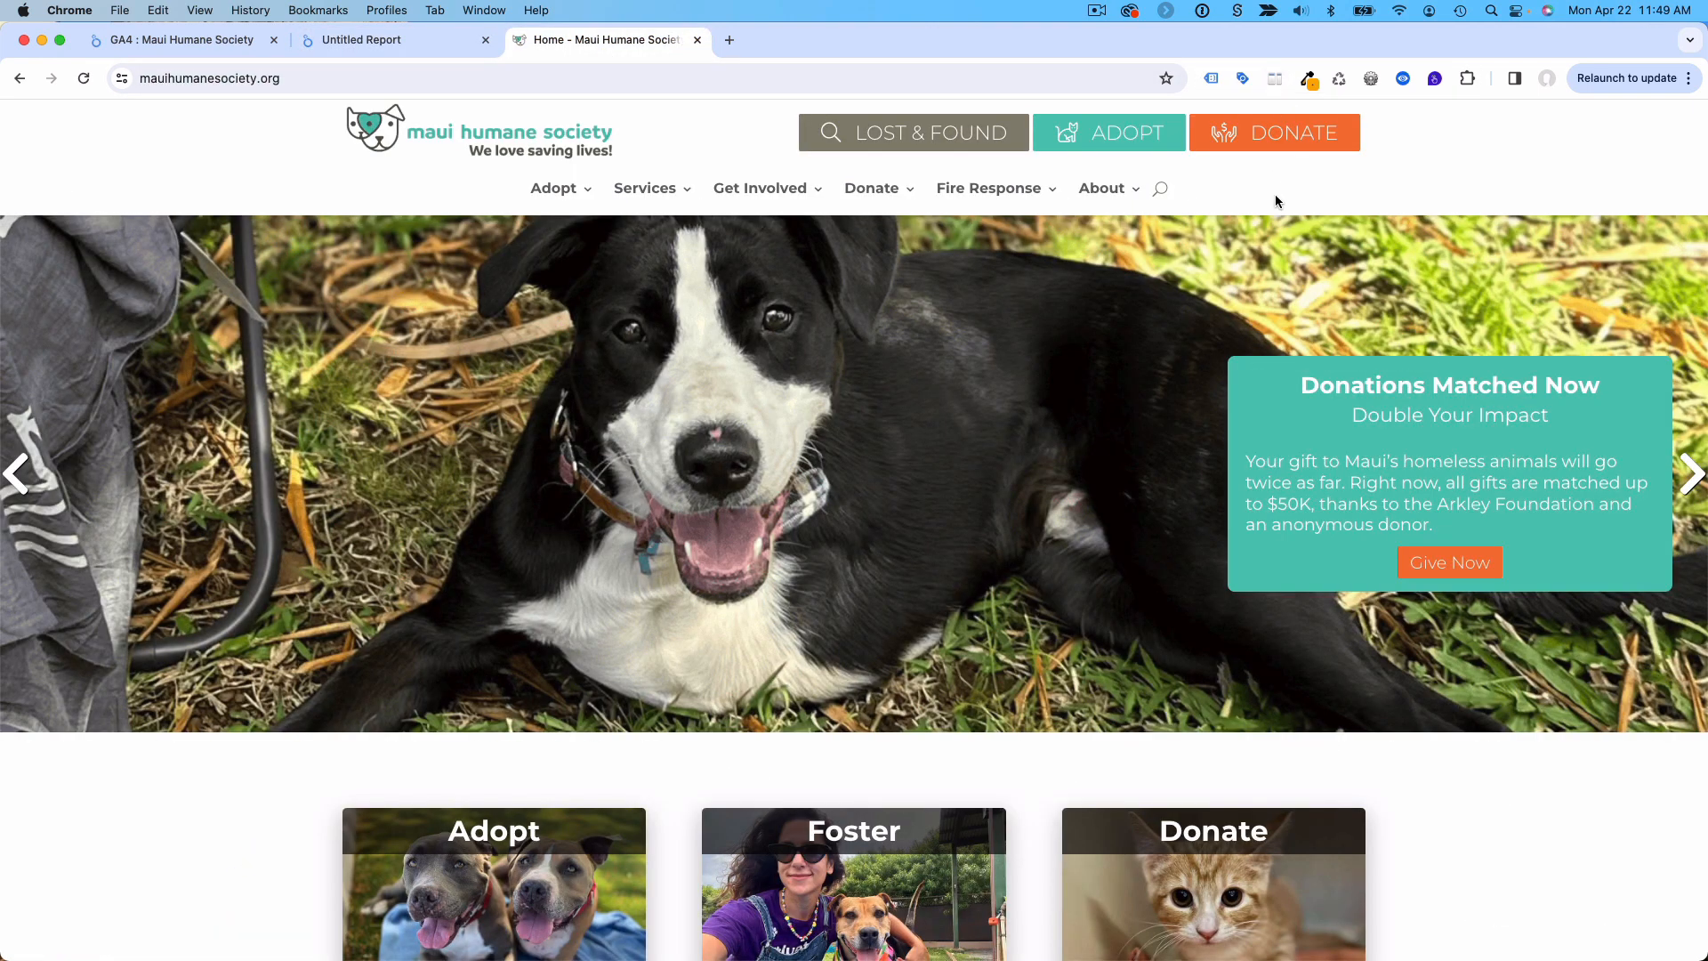
{"action": "left_click", "coordinate": [1306, 79]}
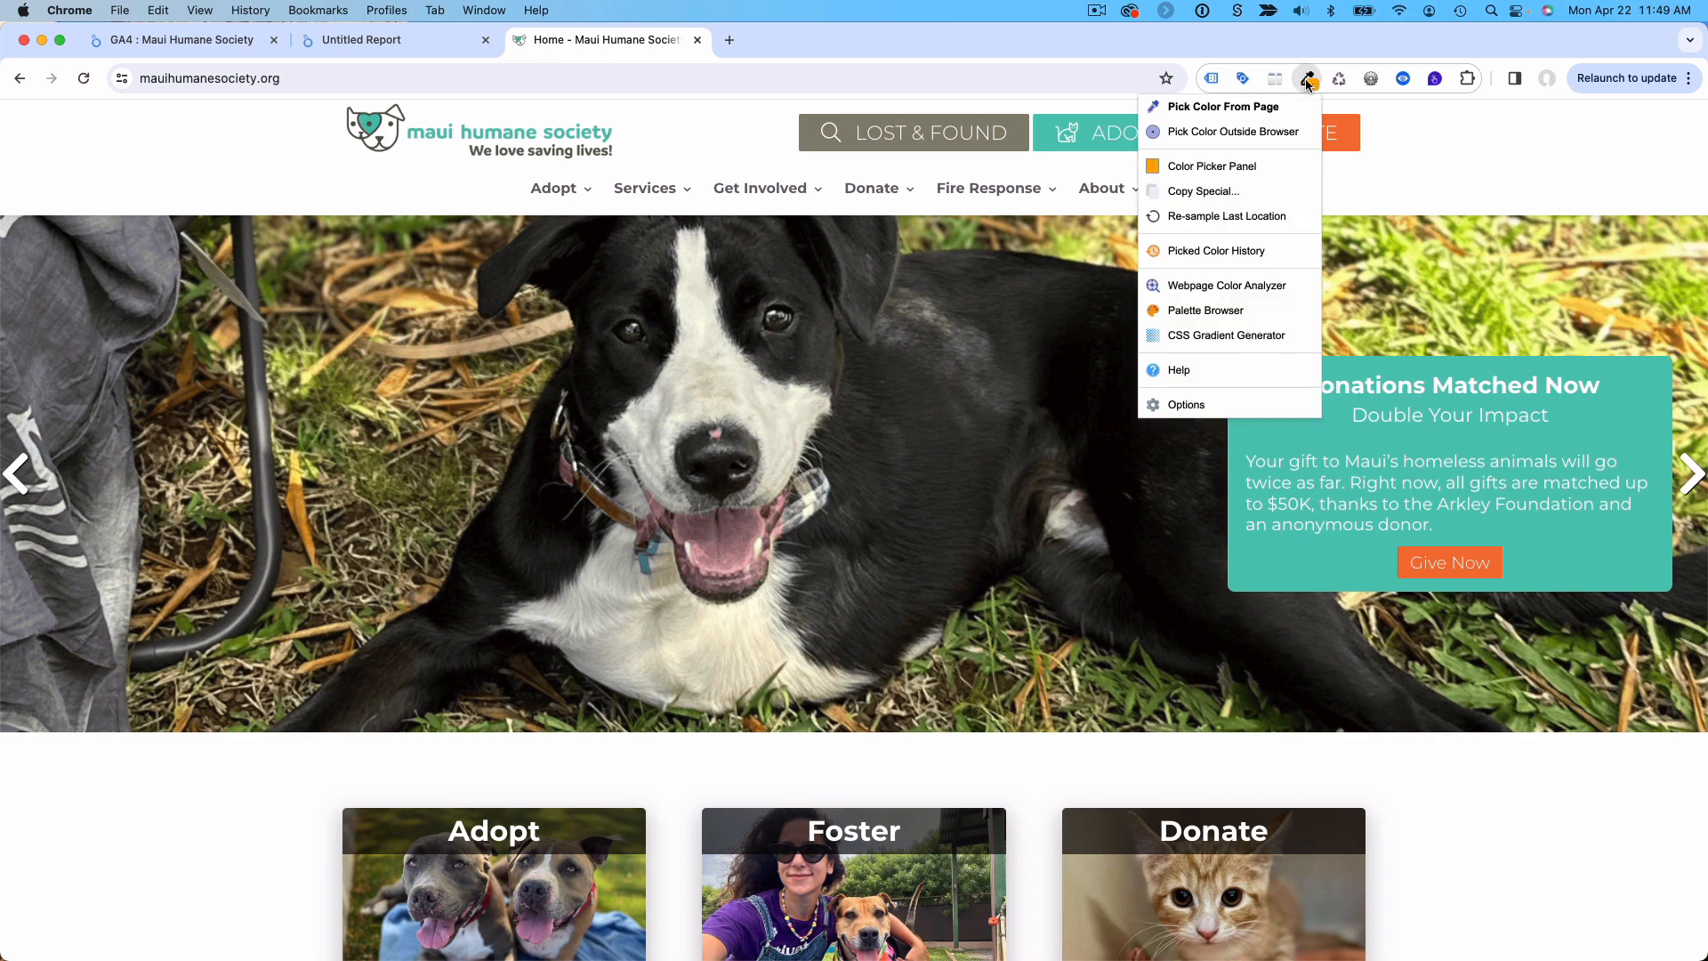
{"action": "left_click", "coordinate": [1223, 108]}
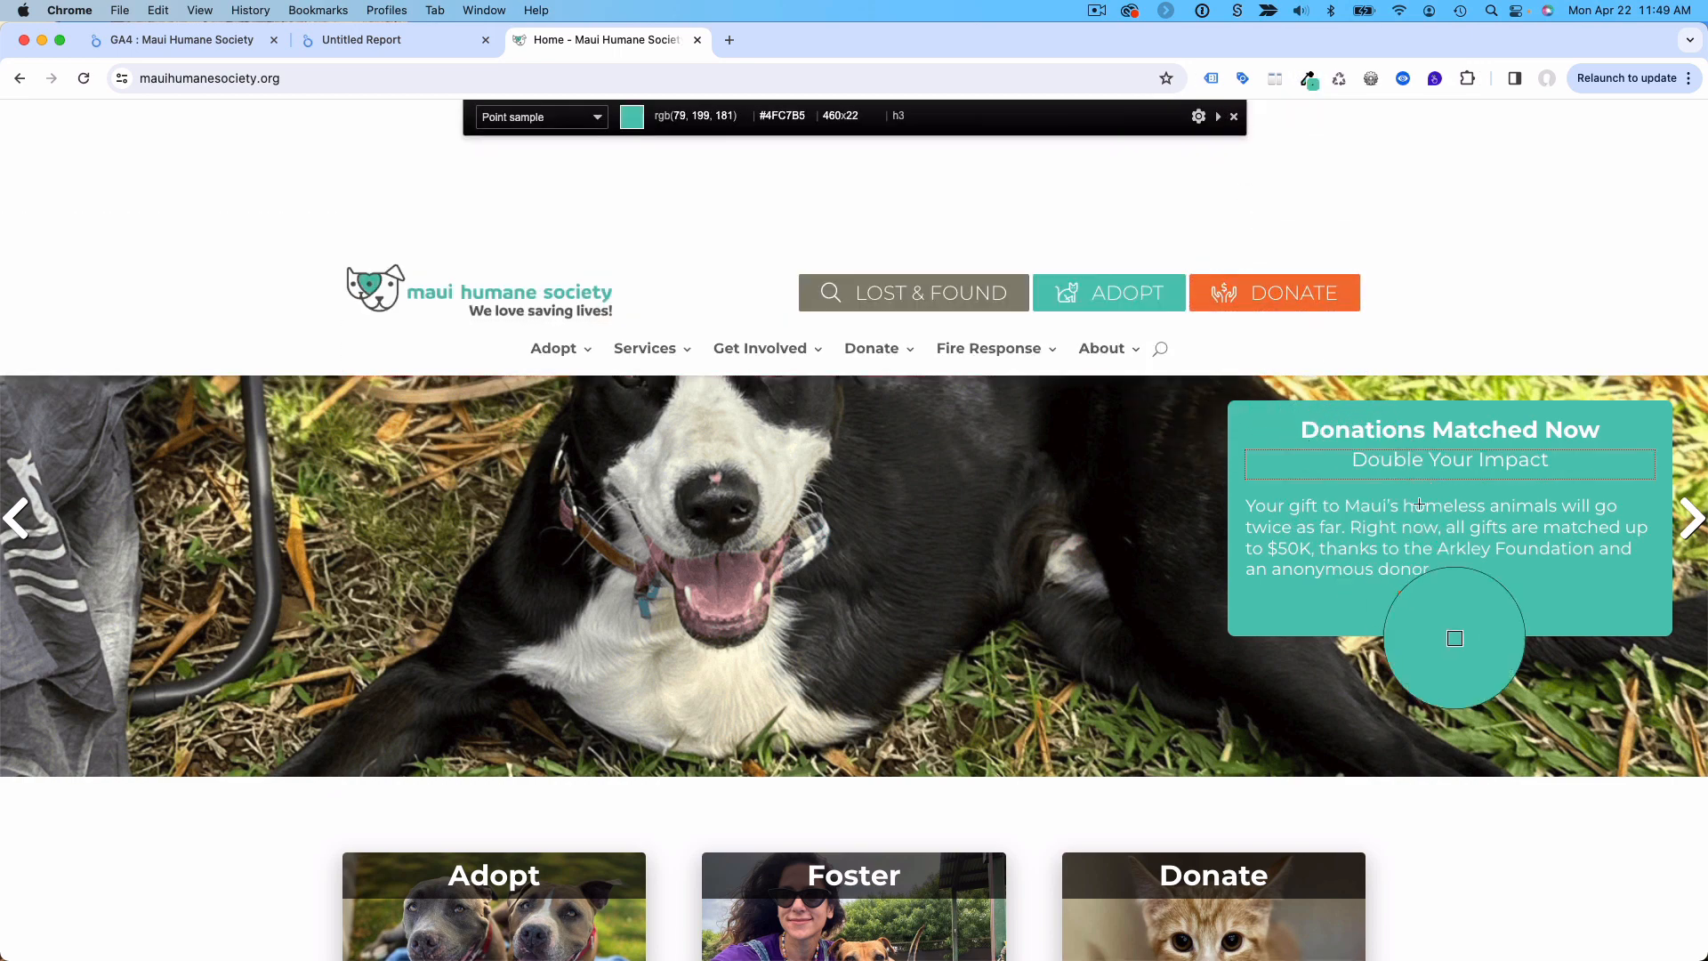
{"action": "left_click", "coordinate": [1444, 607]}
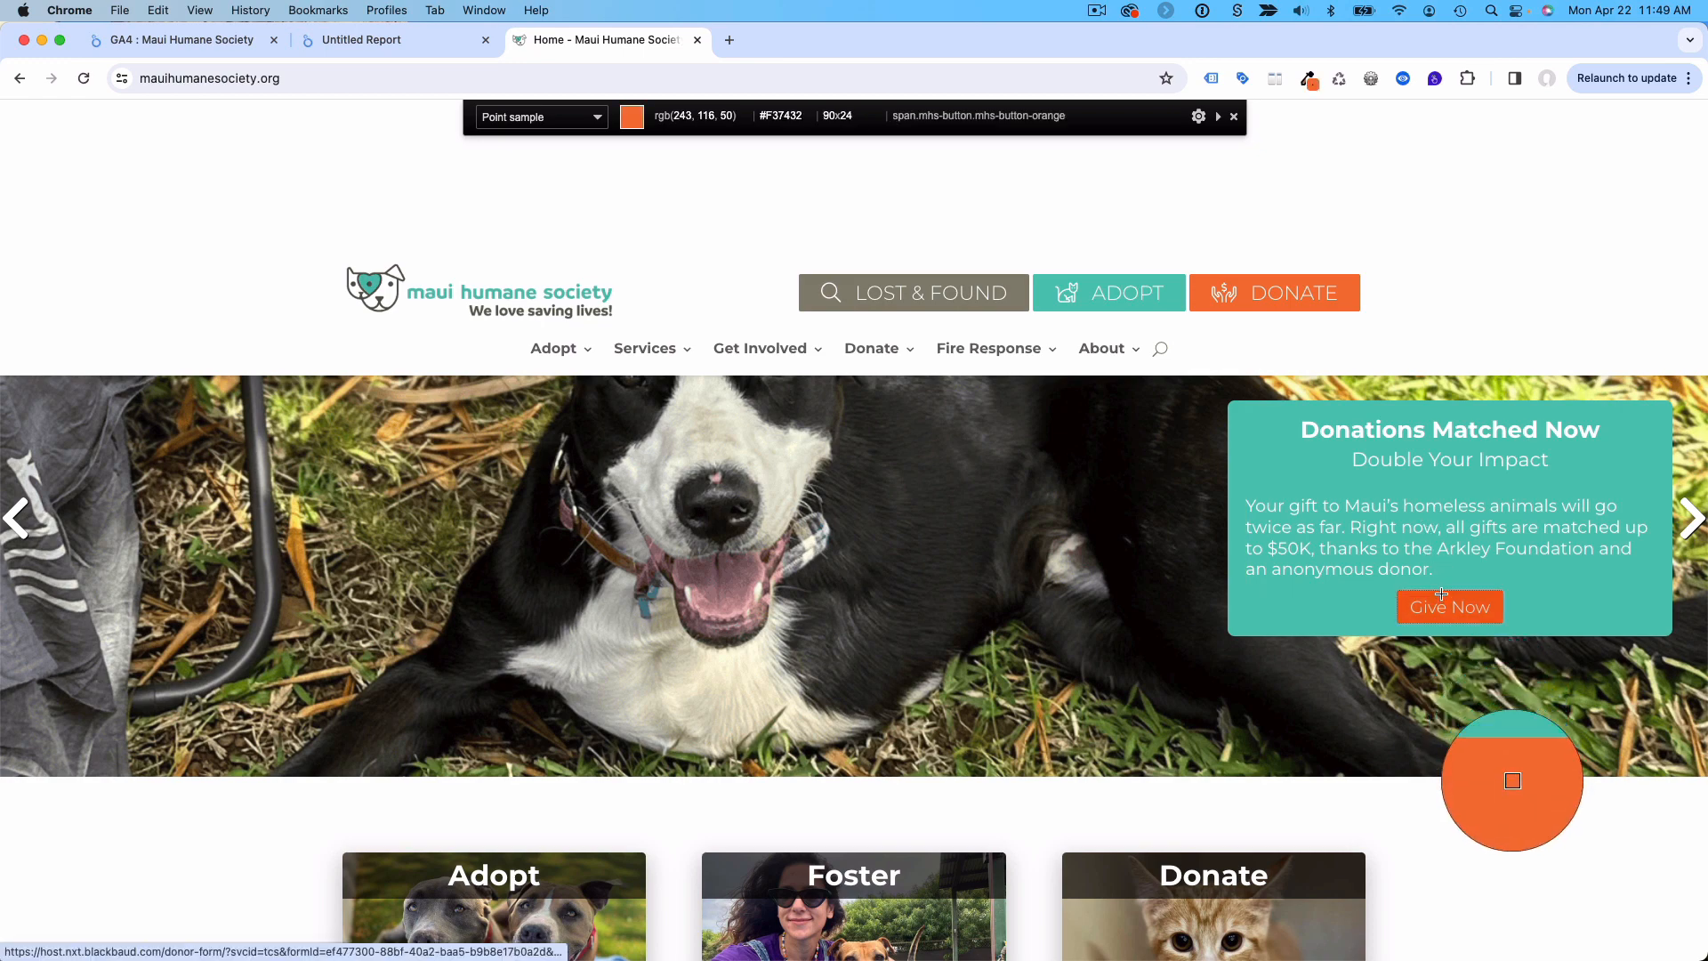
Step: Open the color picker panel and select the sampled orange's hex code
{"action": "left_click", "coordinate": [1308, 78]}
{"action": "left_click", "coordinate": [1254, 166]}
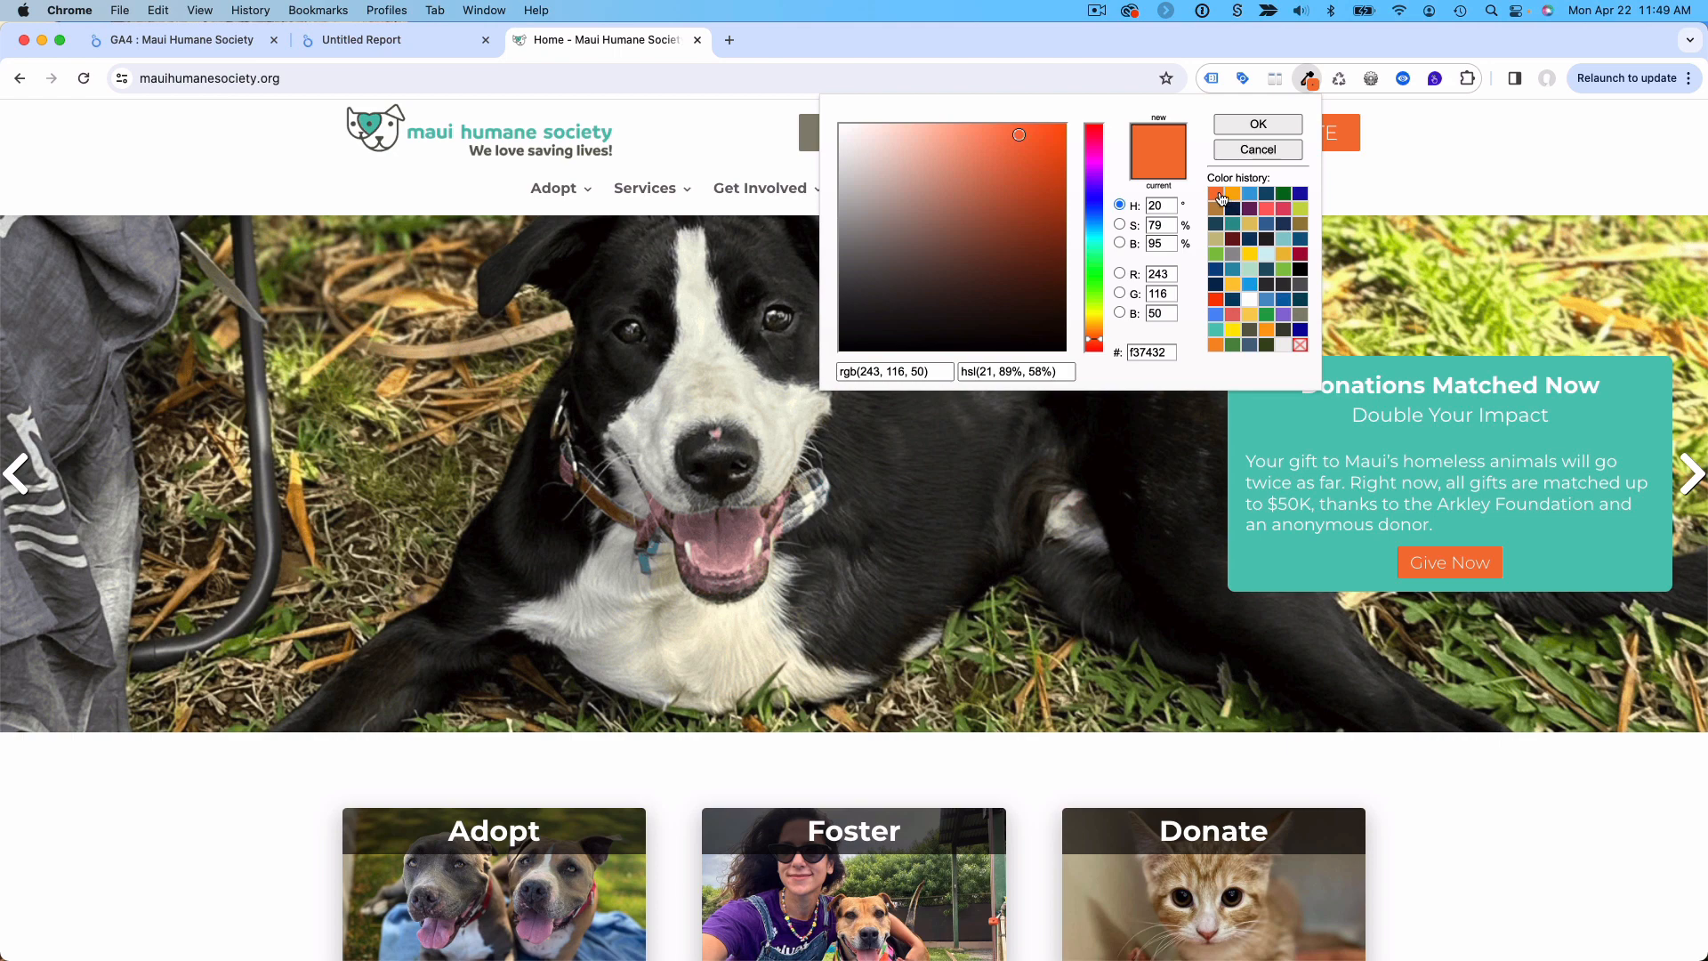
{"action": "double_click", "coordinate": [1155, 352]}
Step: Return to the Looker Studio report and set the second chart palette color to the custom color #f37432
{"action": "left_click", "coordinate": [400, 49]}
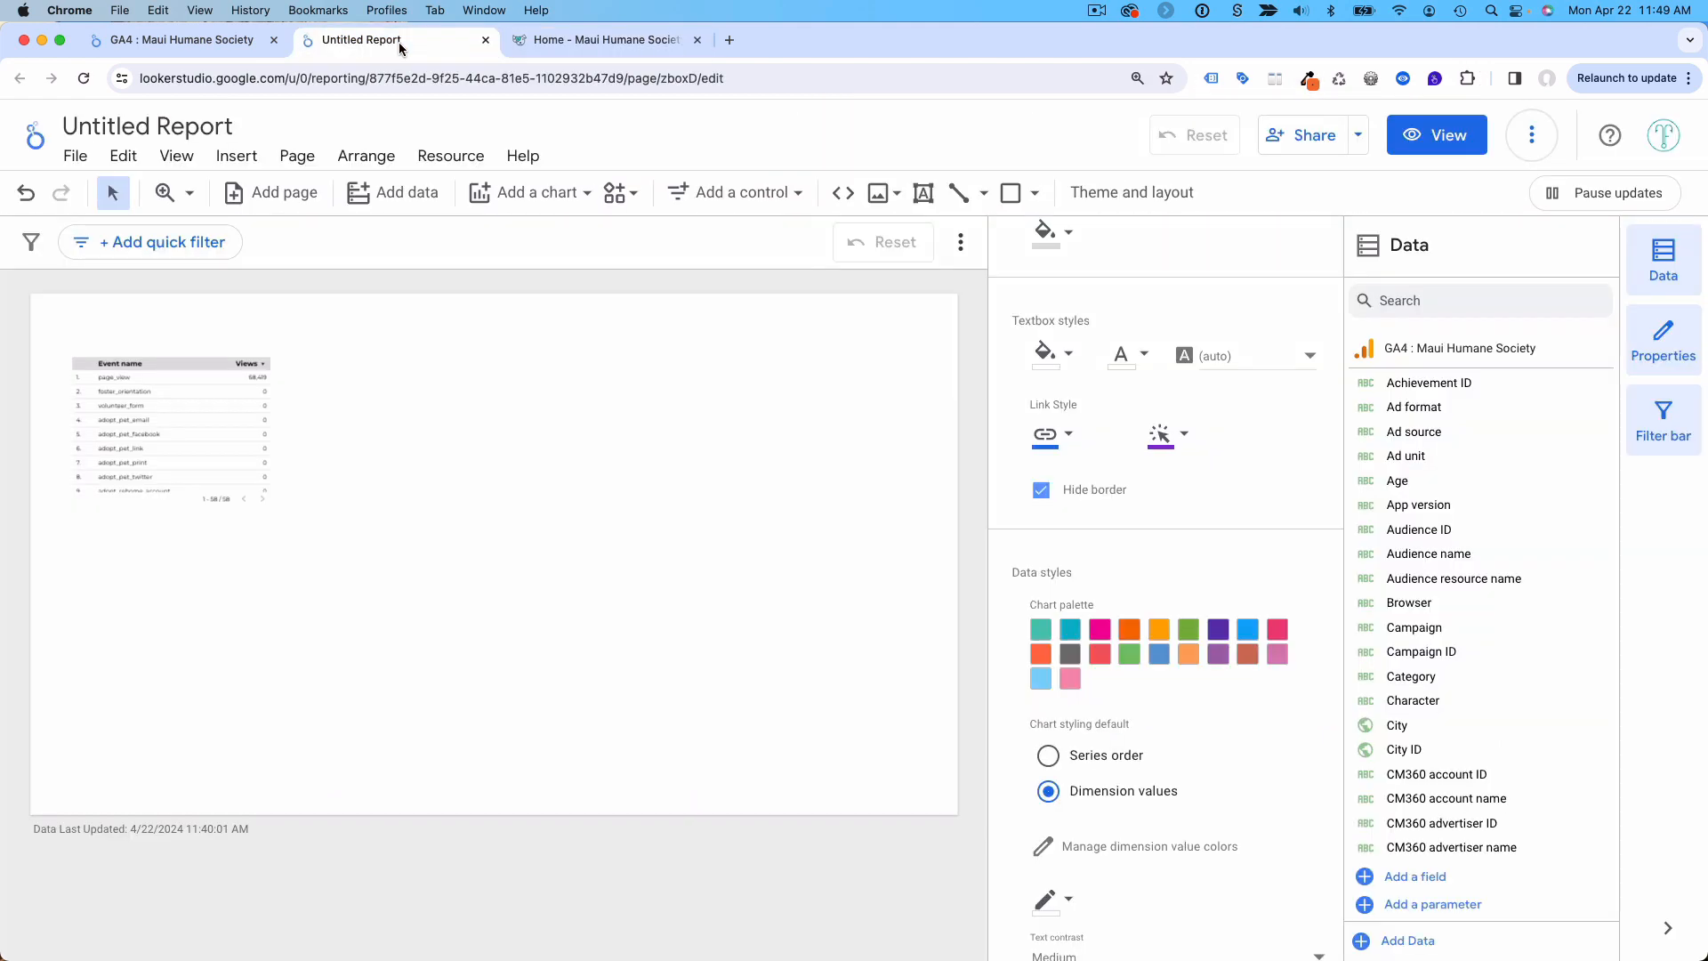
{"action": "left_click", "coordinate": [1052, 639]}
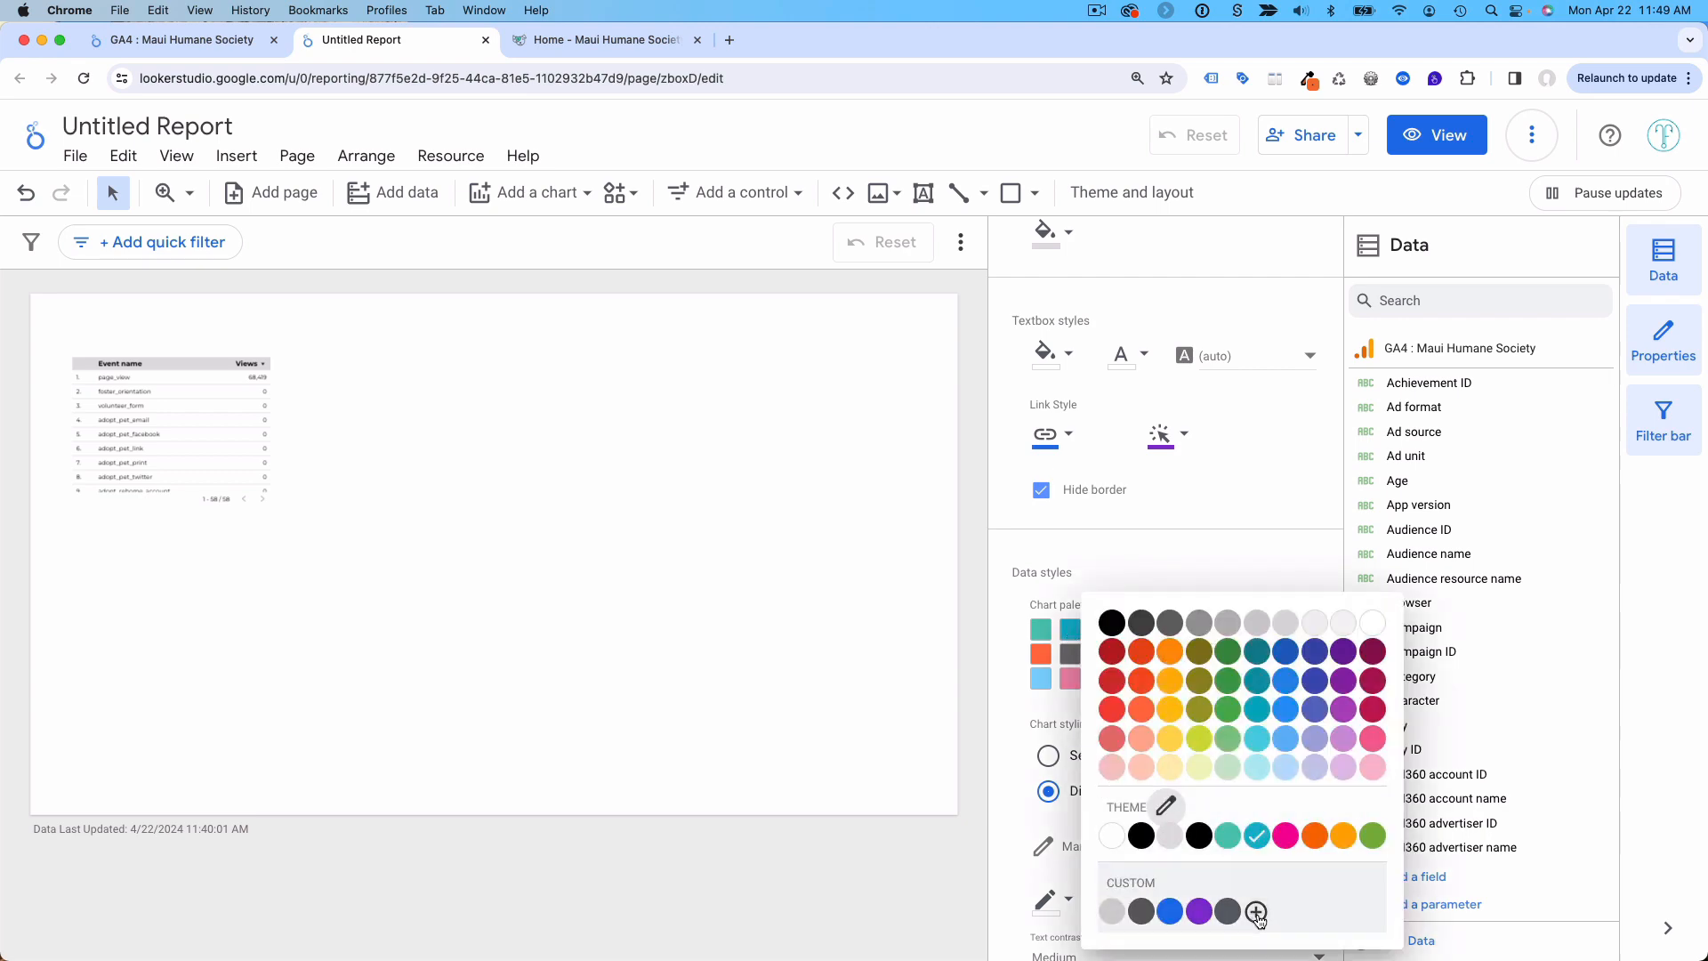
{"action": "left_click", "coordinate": [1256, 912]}
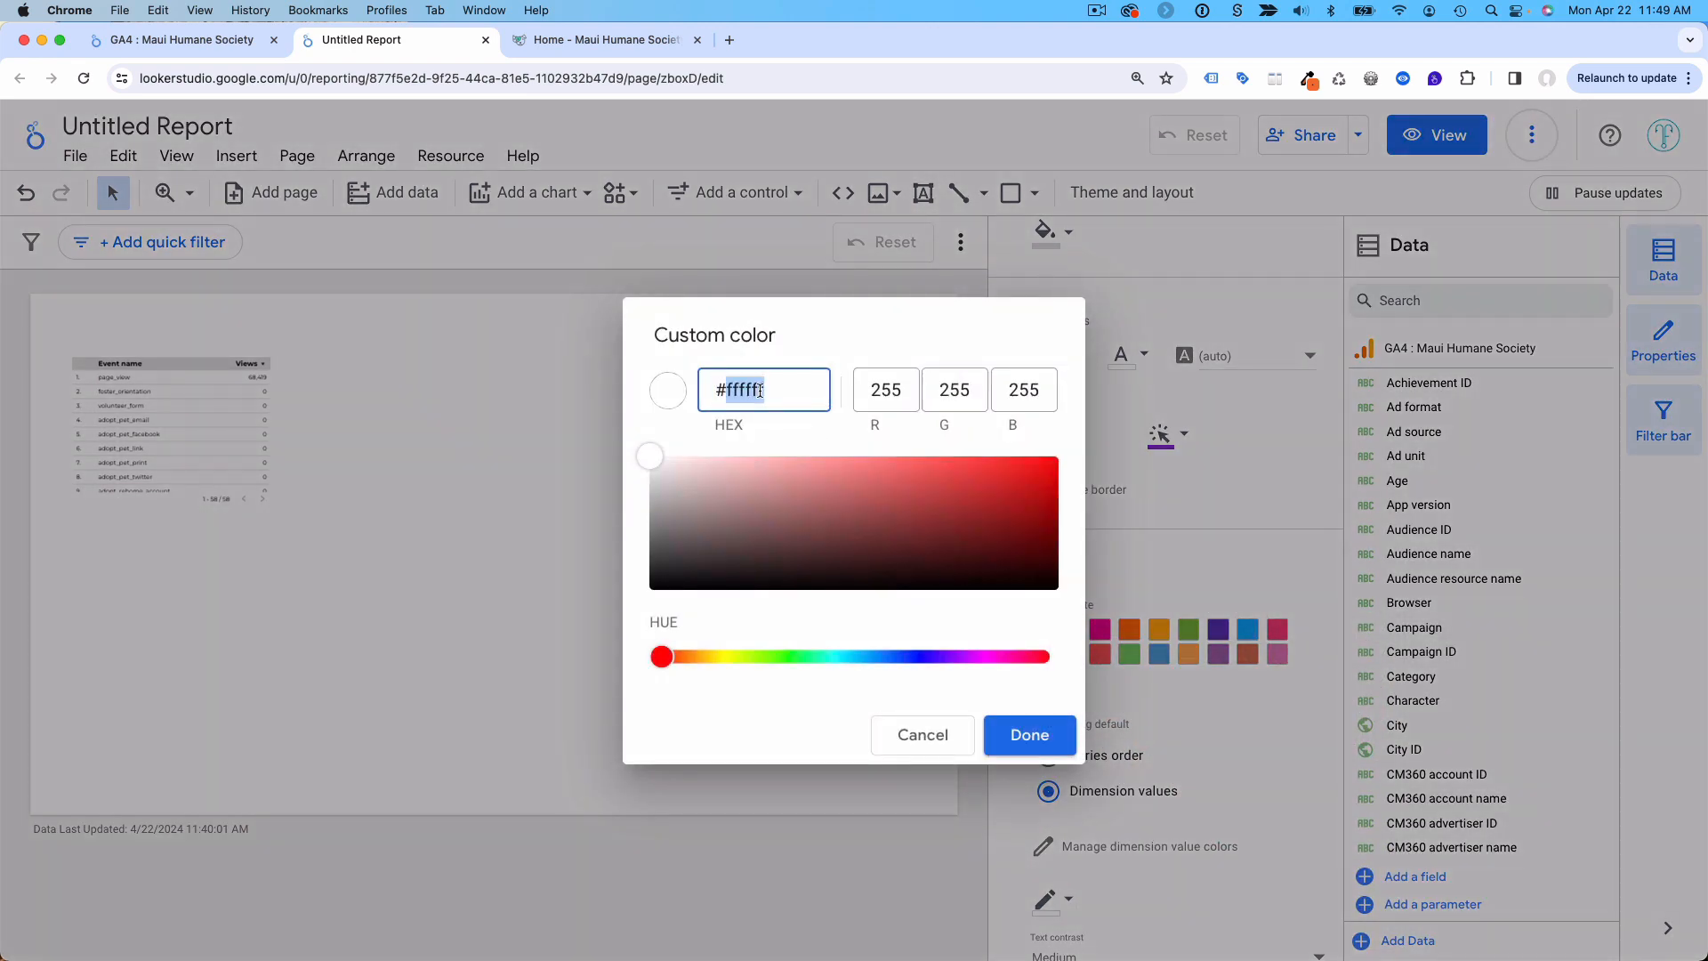
{"action": "key", "text": "super+v"}
{"action": "left_click", "coordinate": [992, 725]}
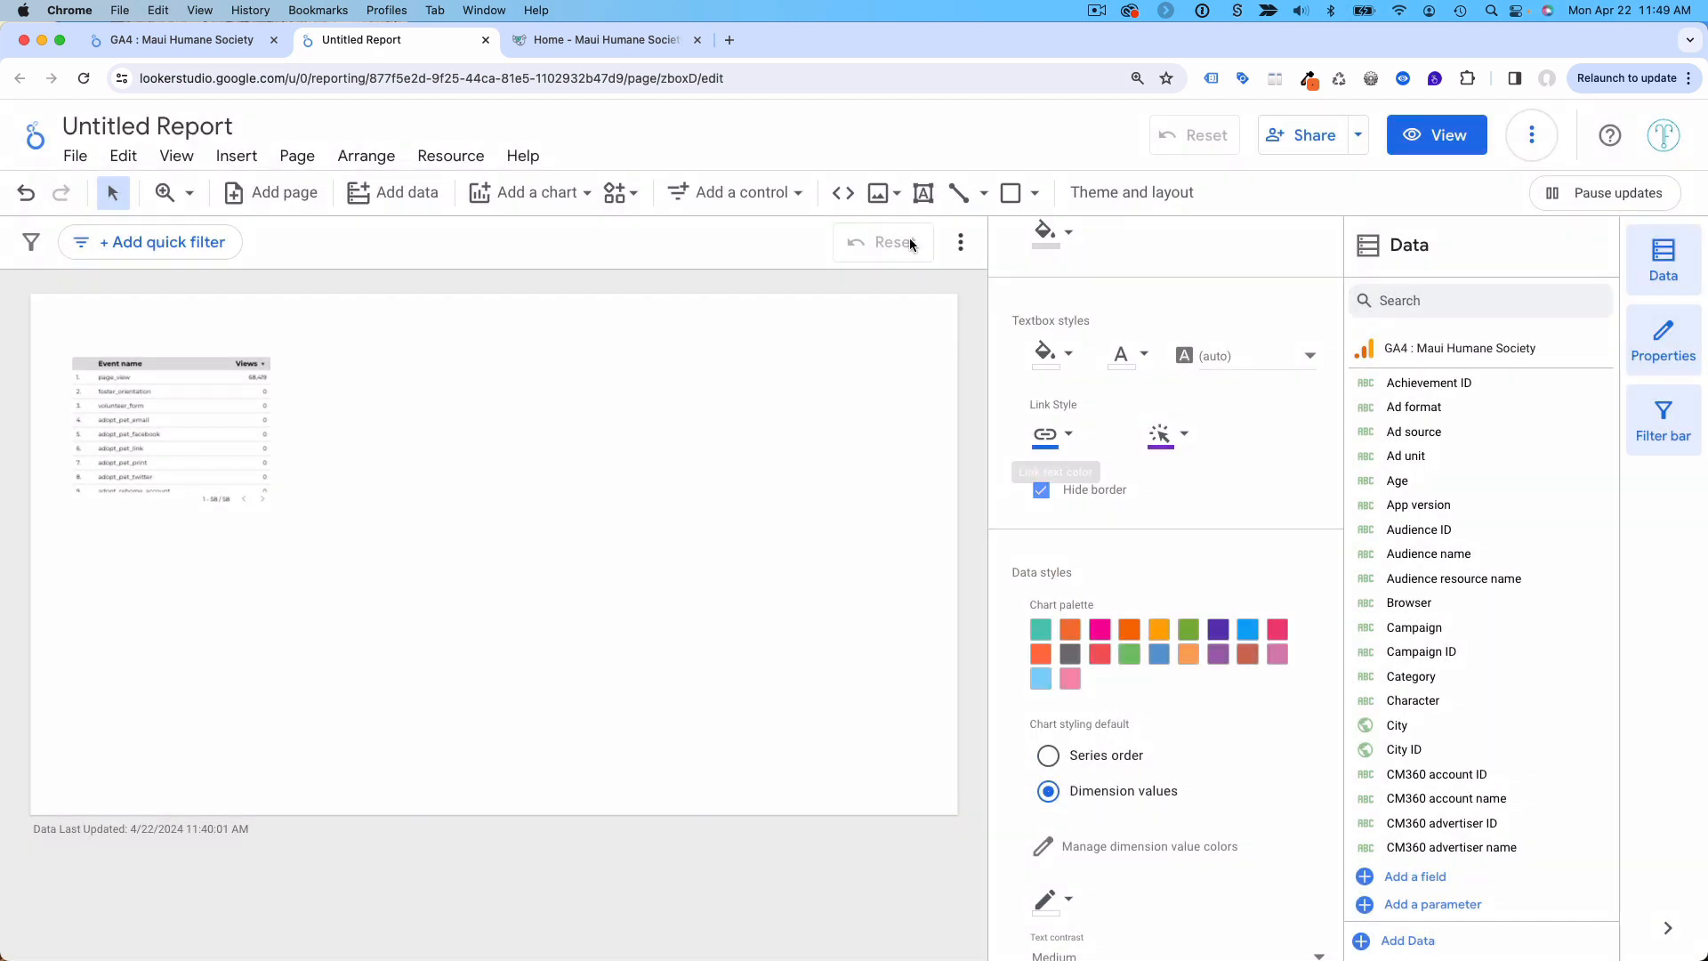
Step: Switch to the Maui Humane Society website, inspect the header's Lost & Found button and copy its background-color hex code
{"action": "left_click", "coordinate": [605, 41]}
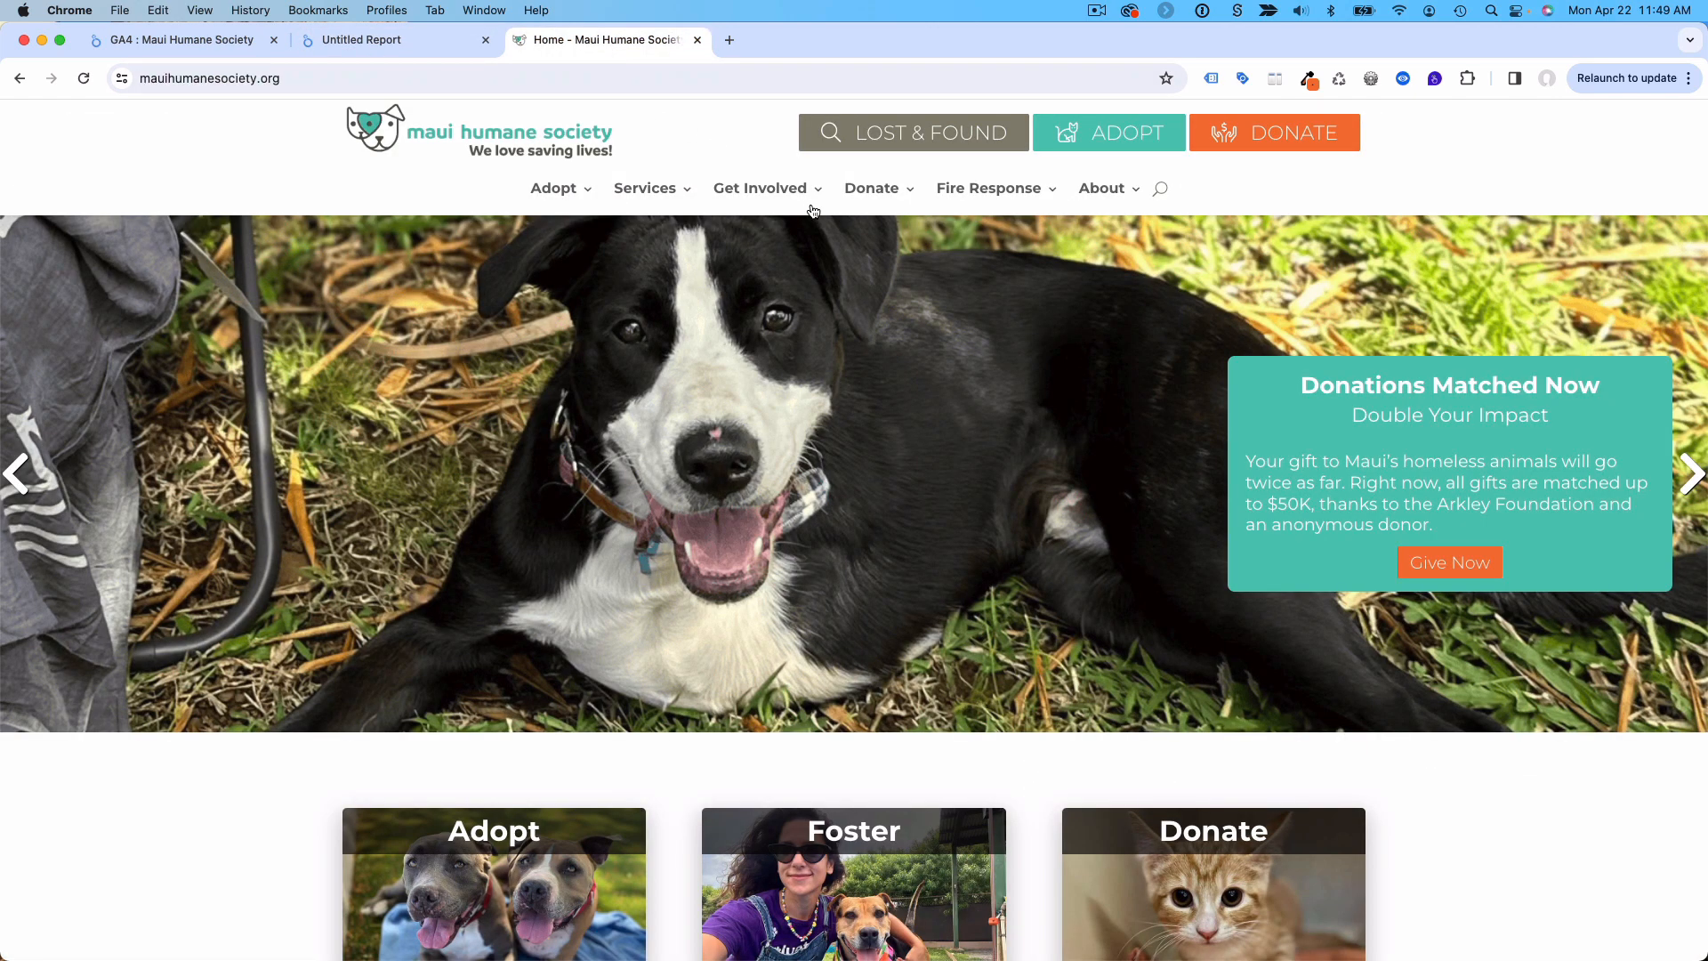
{"action": "right_click", "coordinate": [916, 135]}
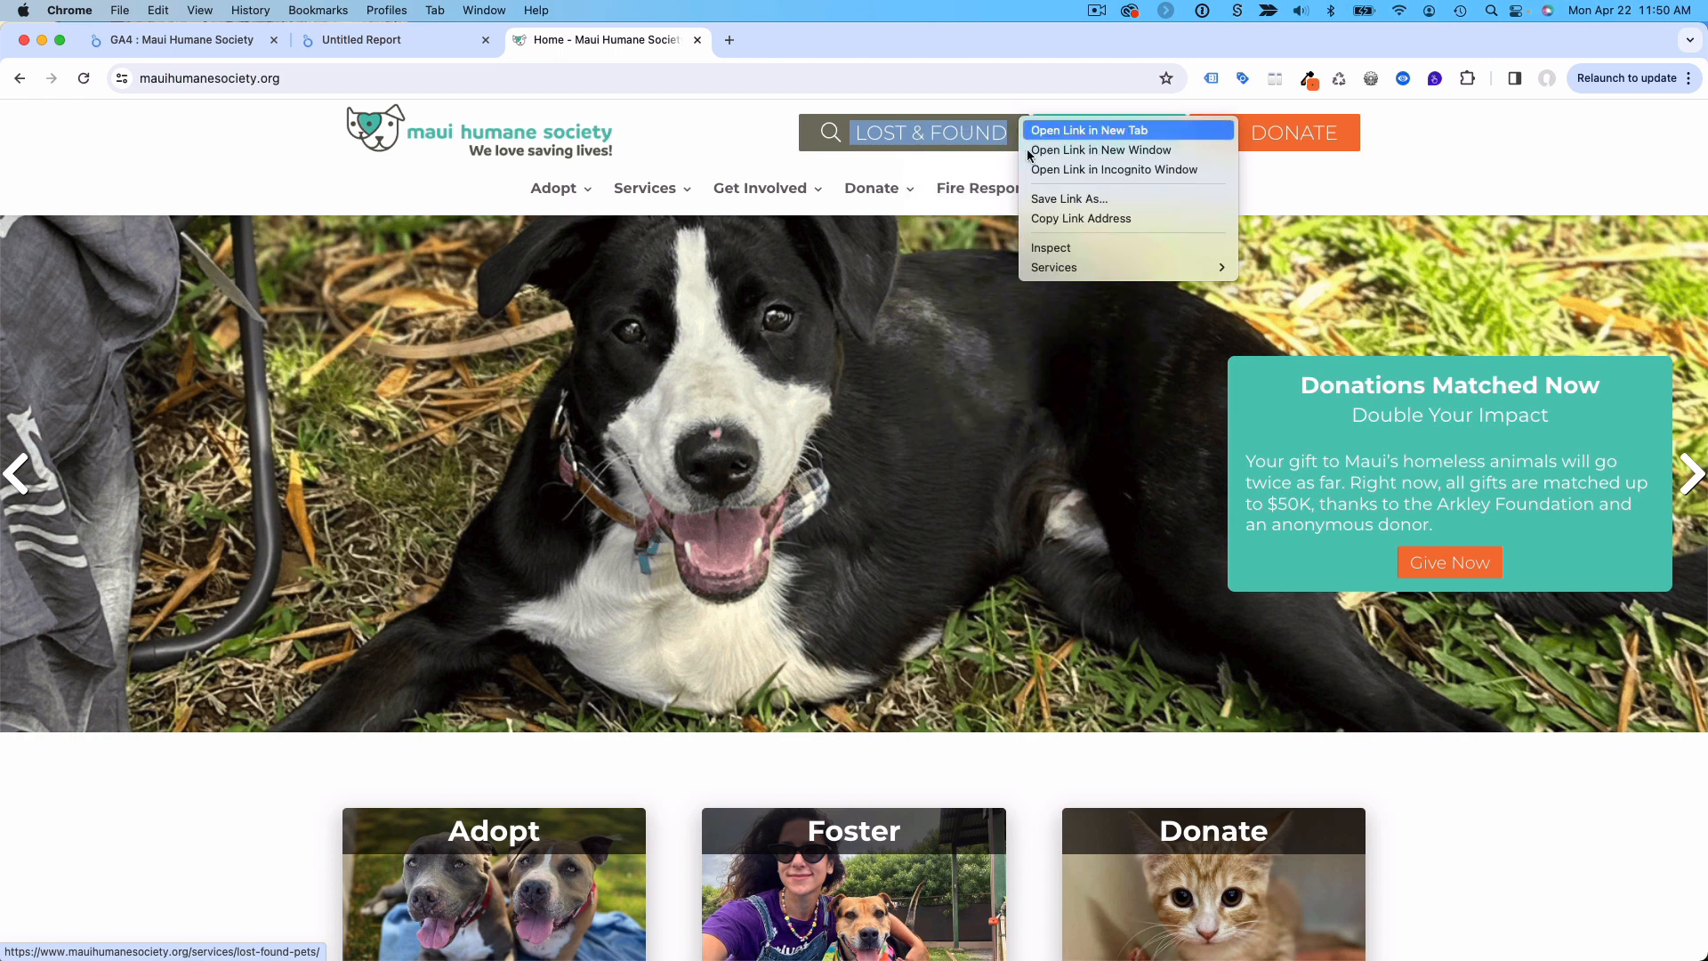
{"action": "left_click", "coordinate": [1082, 249]}
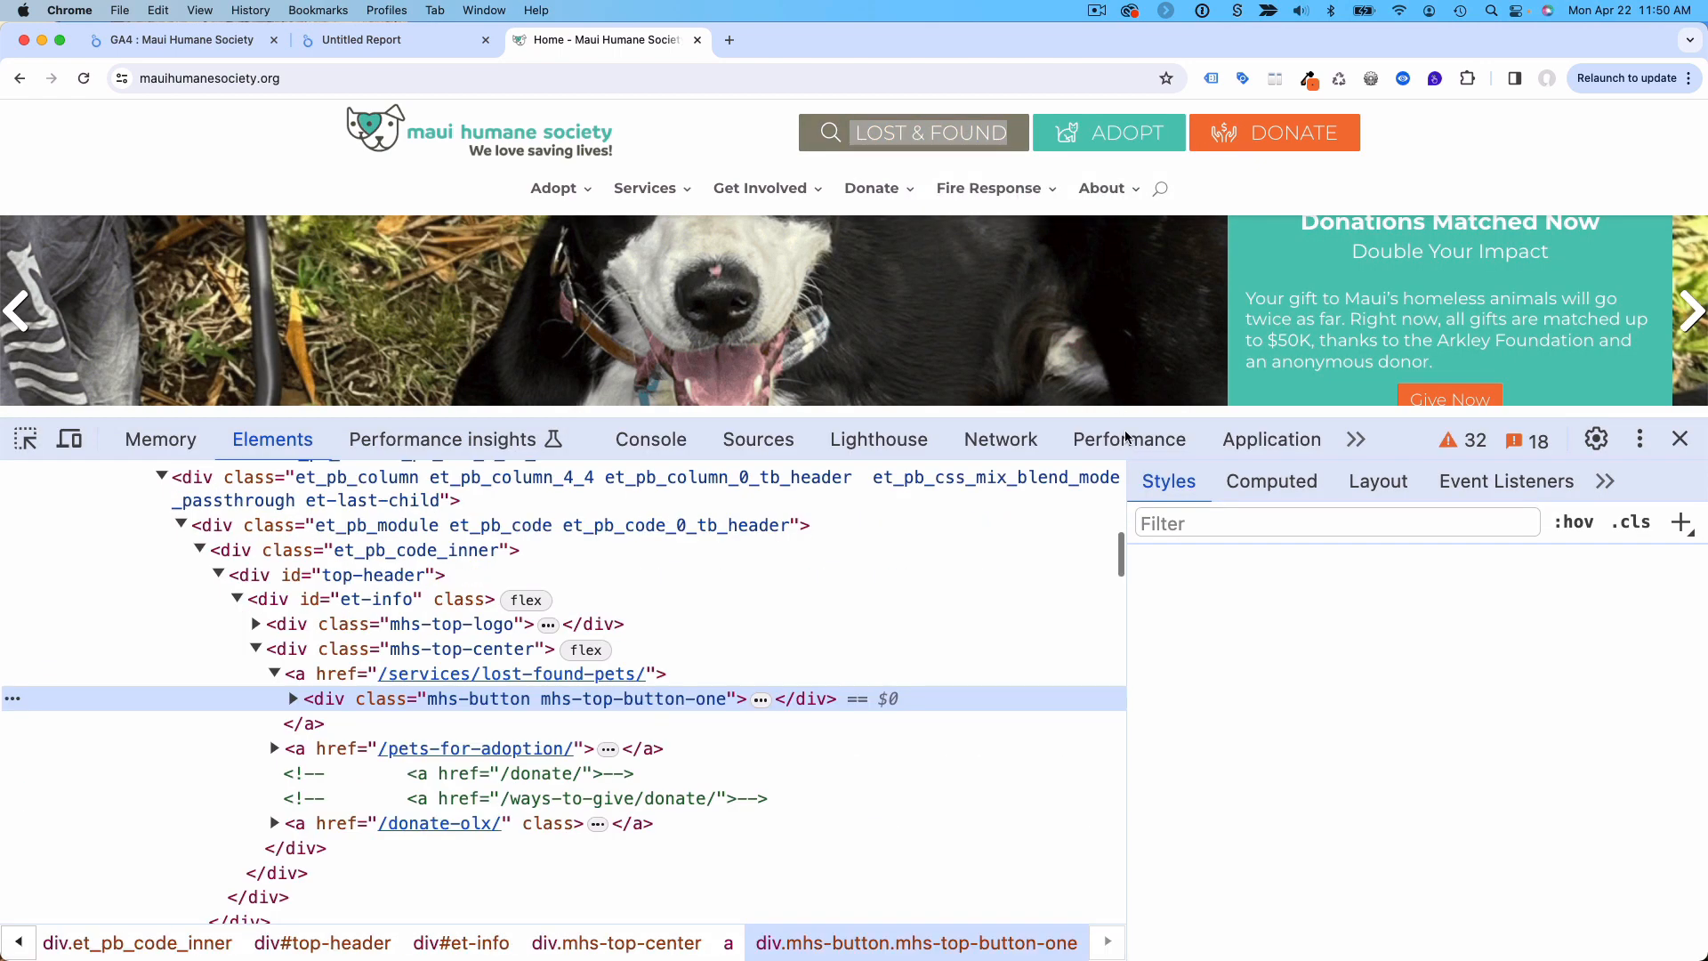
{"action": "left_click", "coordinate": [1401, 657]}
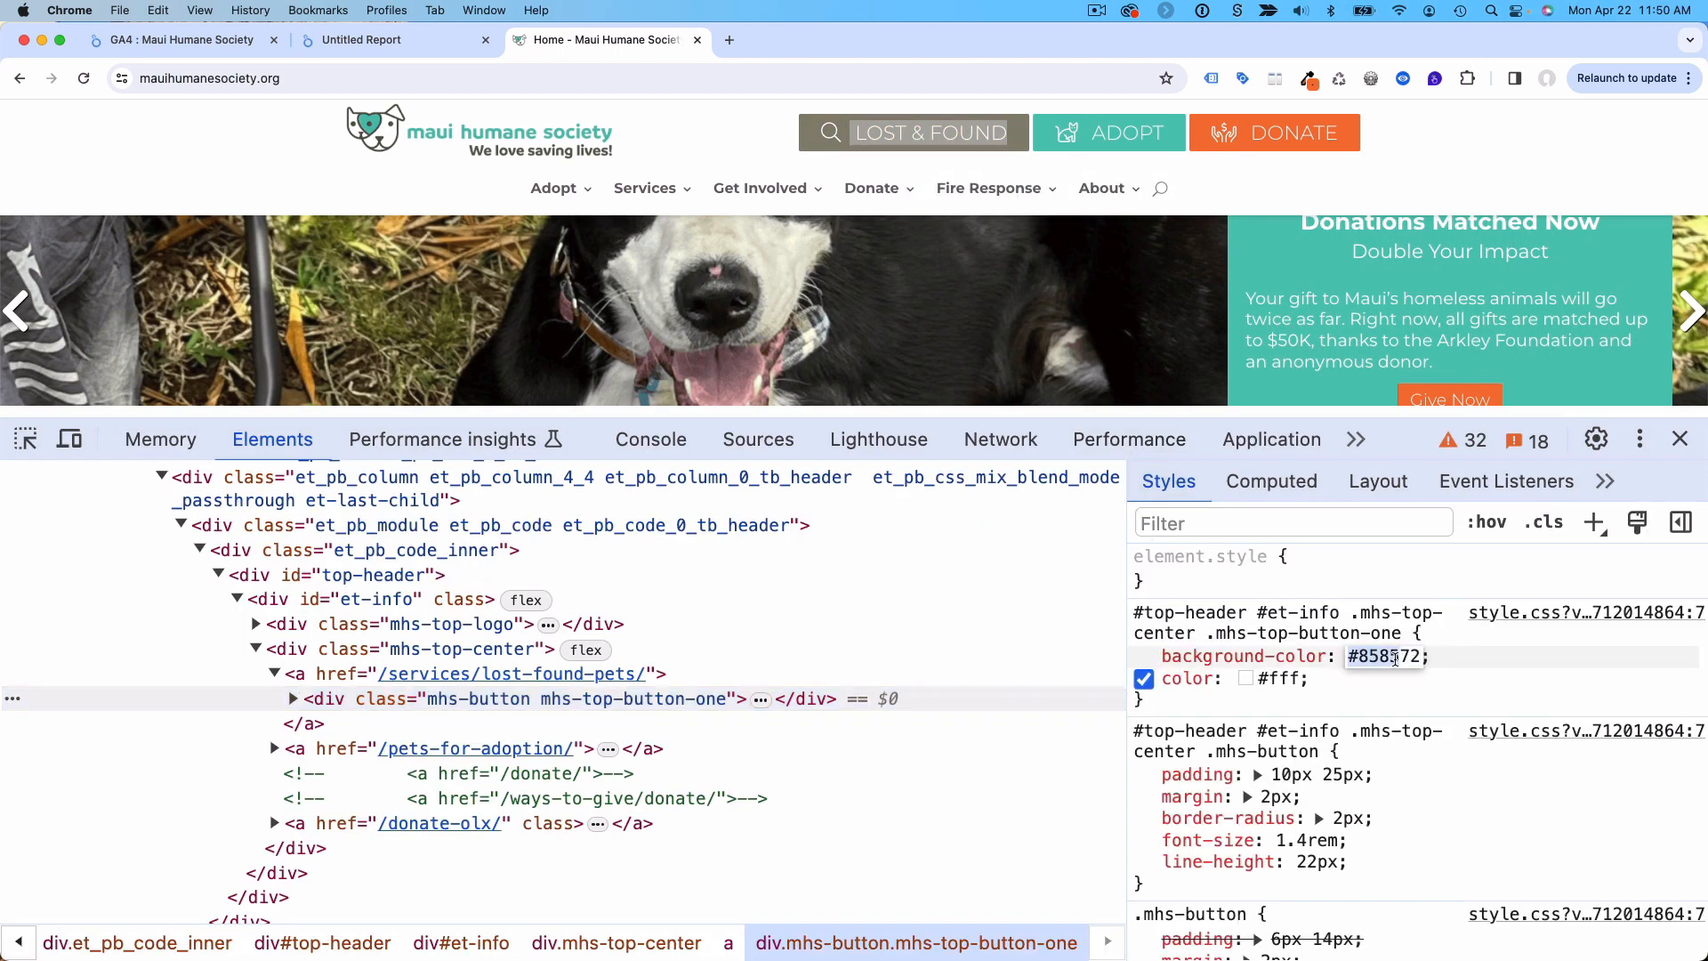
Step: Go back to the Looker Studio report and set the third chart palette color to the custom color #858572
{"action": "left_click", "coordinate": [422, 44]}
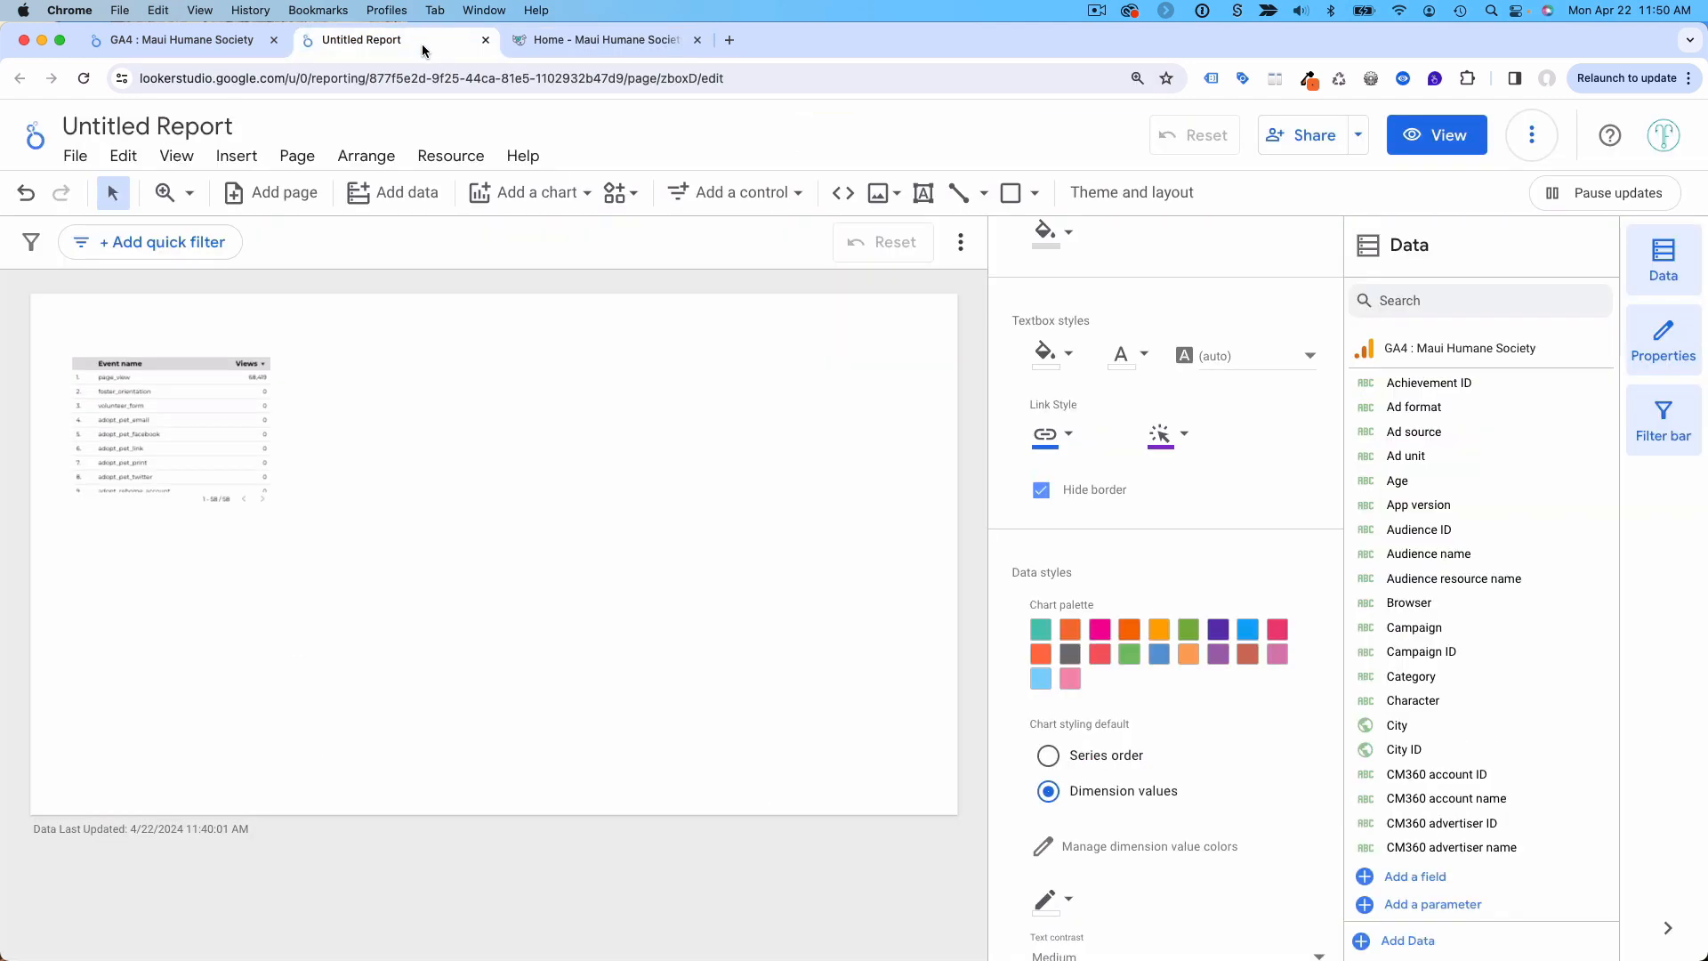
{"action": "left_click", "coordinate": [1101, 629]}
{"action": "left_click", "coordinate": [1288, 914]}
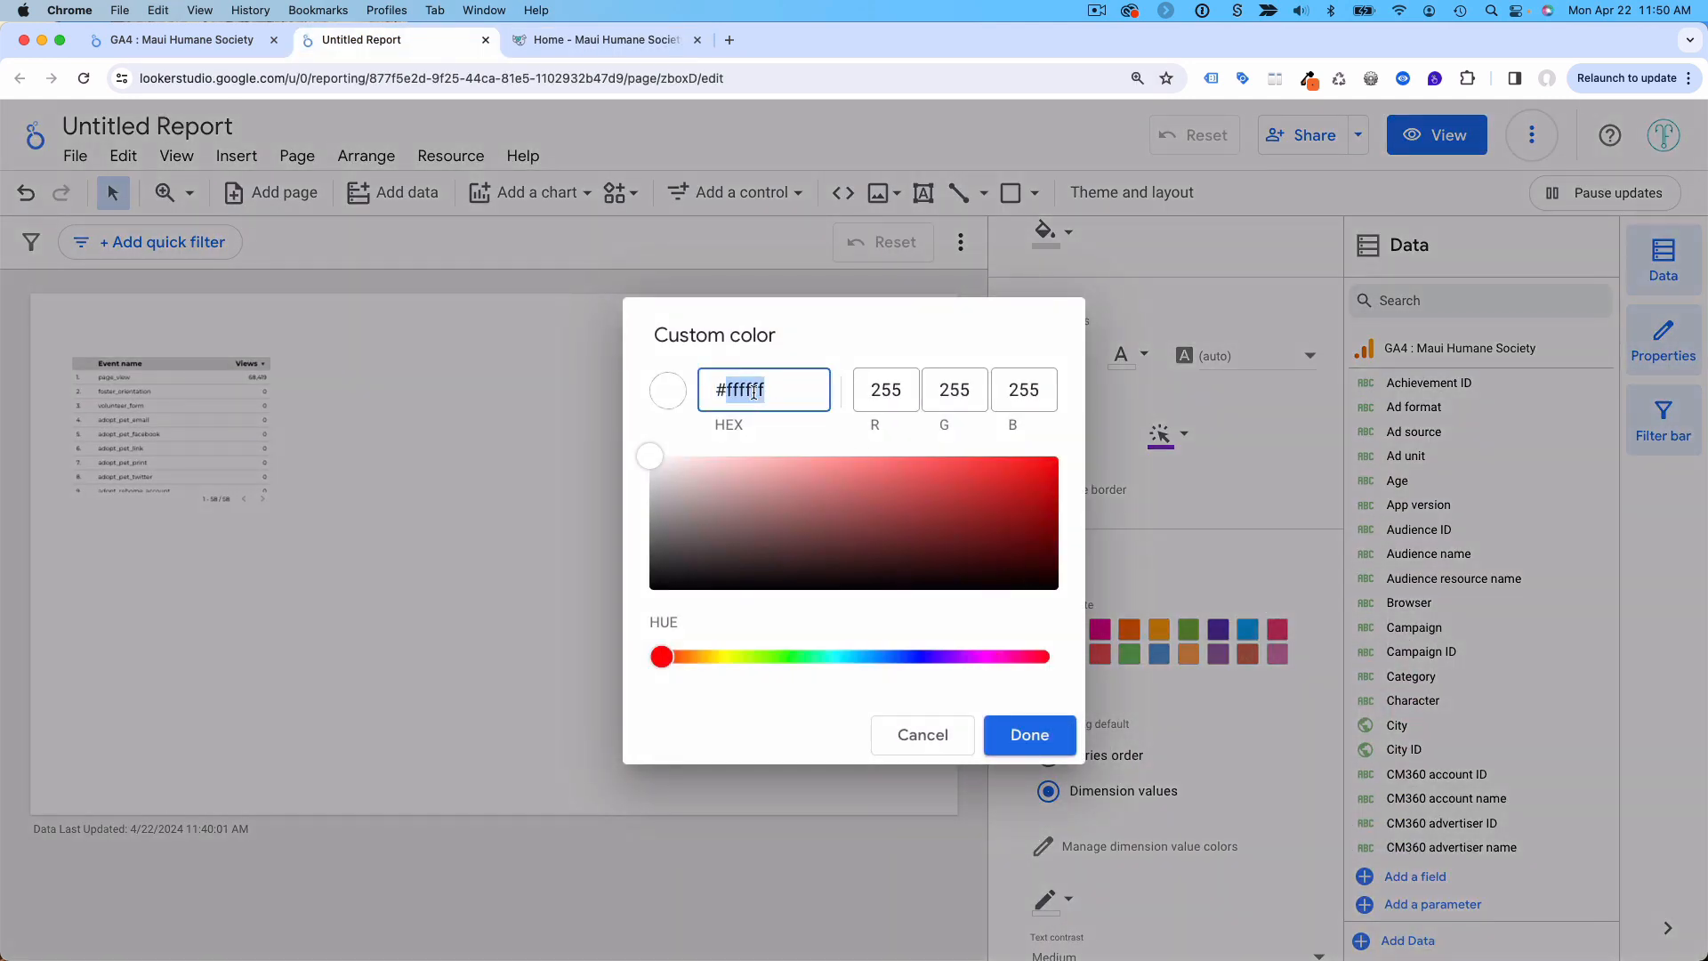
{"action": "key", "text": "super+v"}
{"action": "left_click", "coordinate": [1029, 733]}
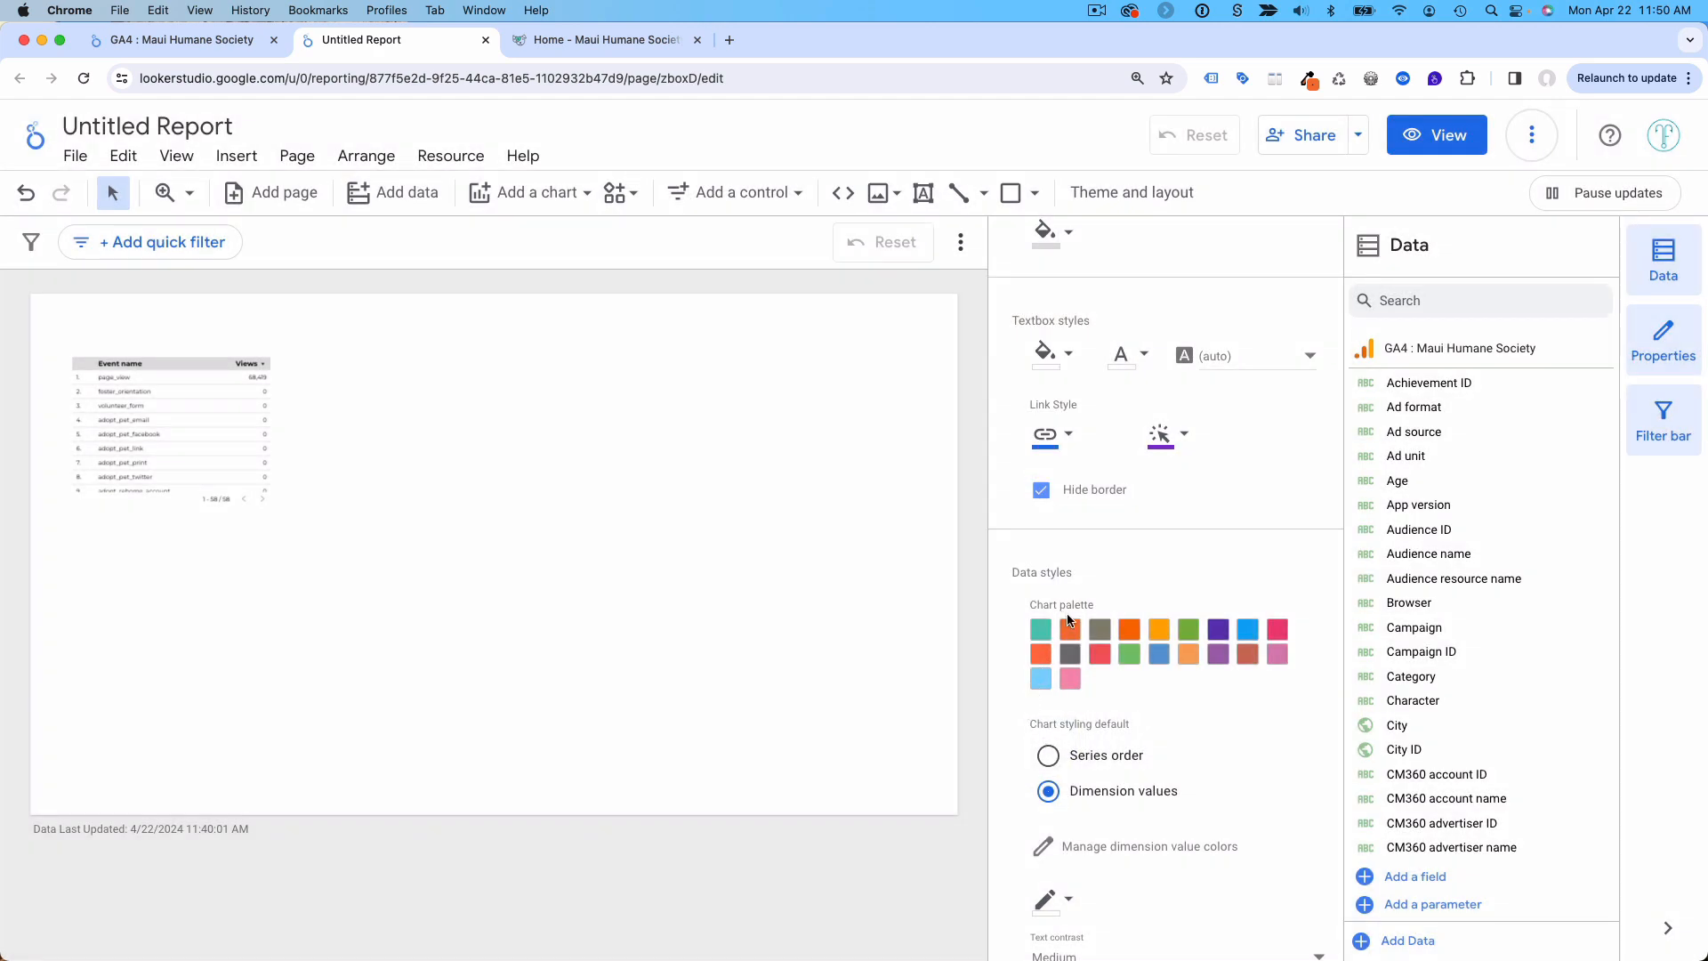
Step: Close the developer tools on the Maui Humane Society website and check the page down to its footer for further brand colors
{"action": "left_click", "coordinate": [605, 39]}
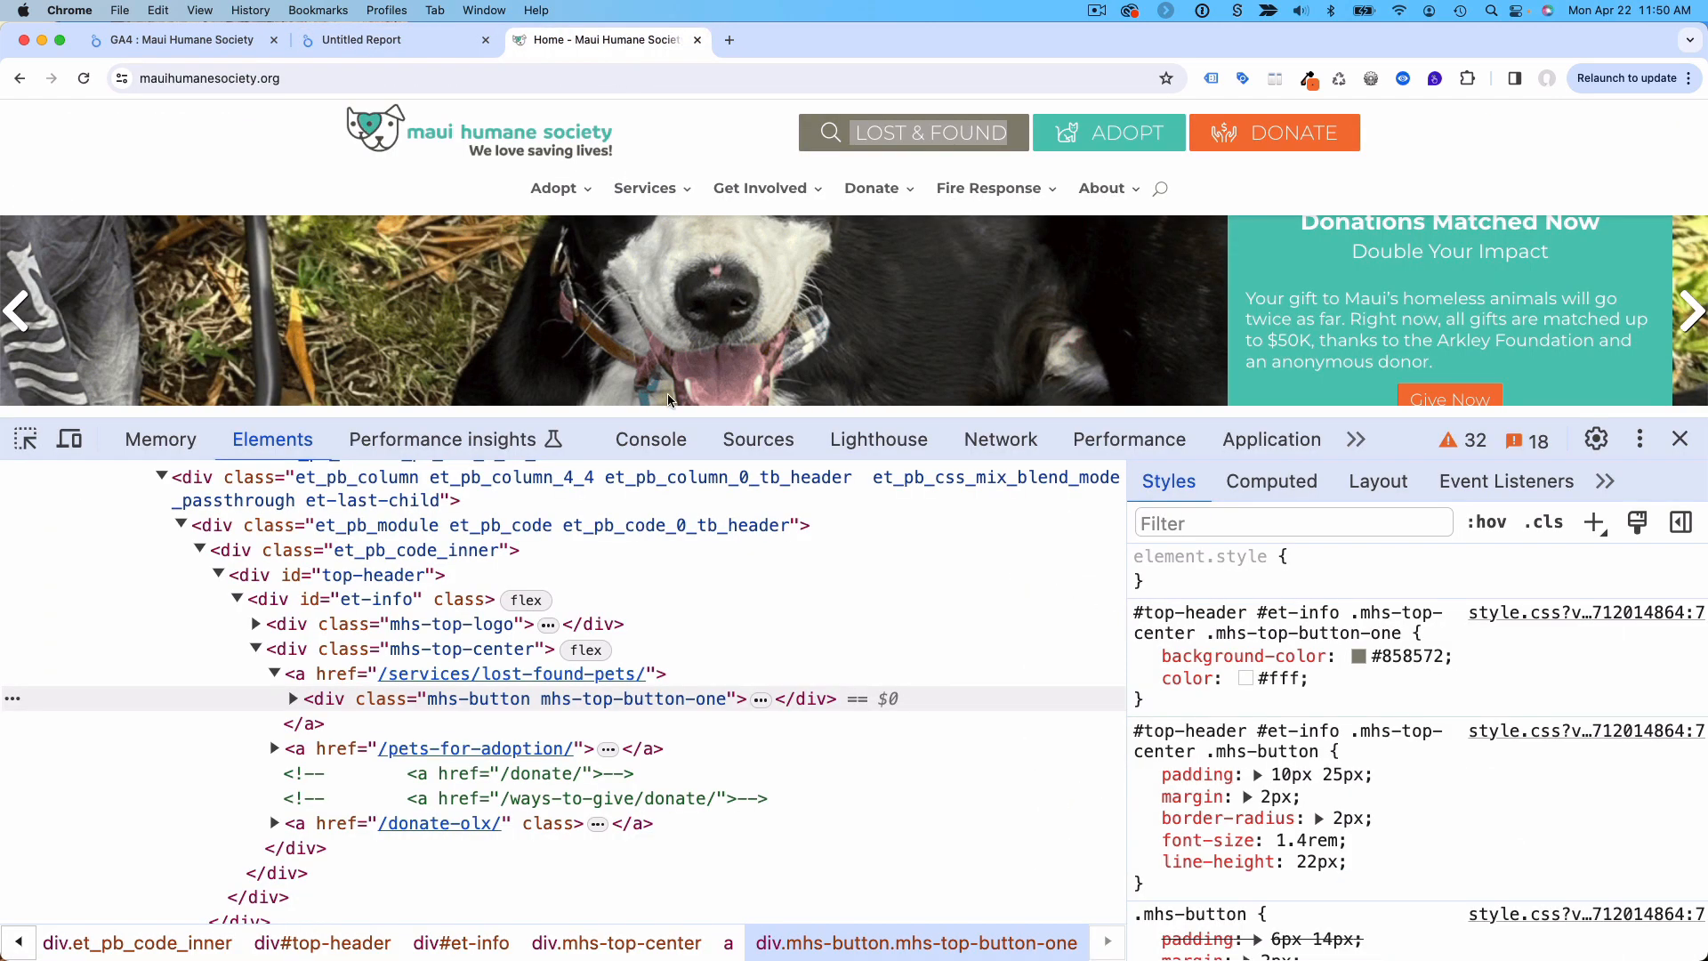
{"action": "left_click", "coordinate": [1680, 440]}
{"action": "scroll", "coordinate": [1424, 494], "scroll_direction": "down", "scroll_amount": 15}
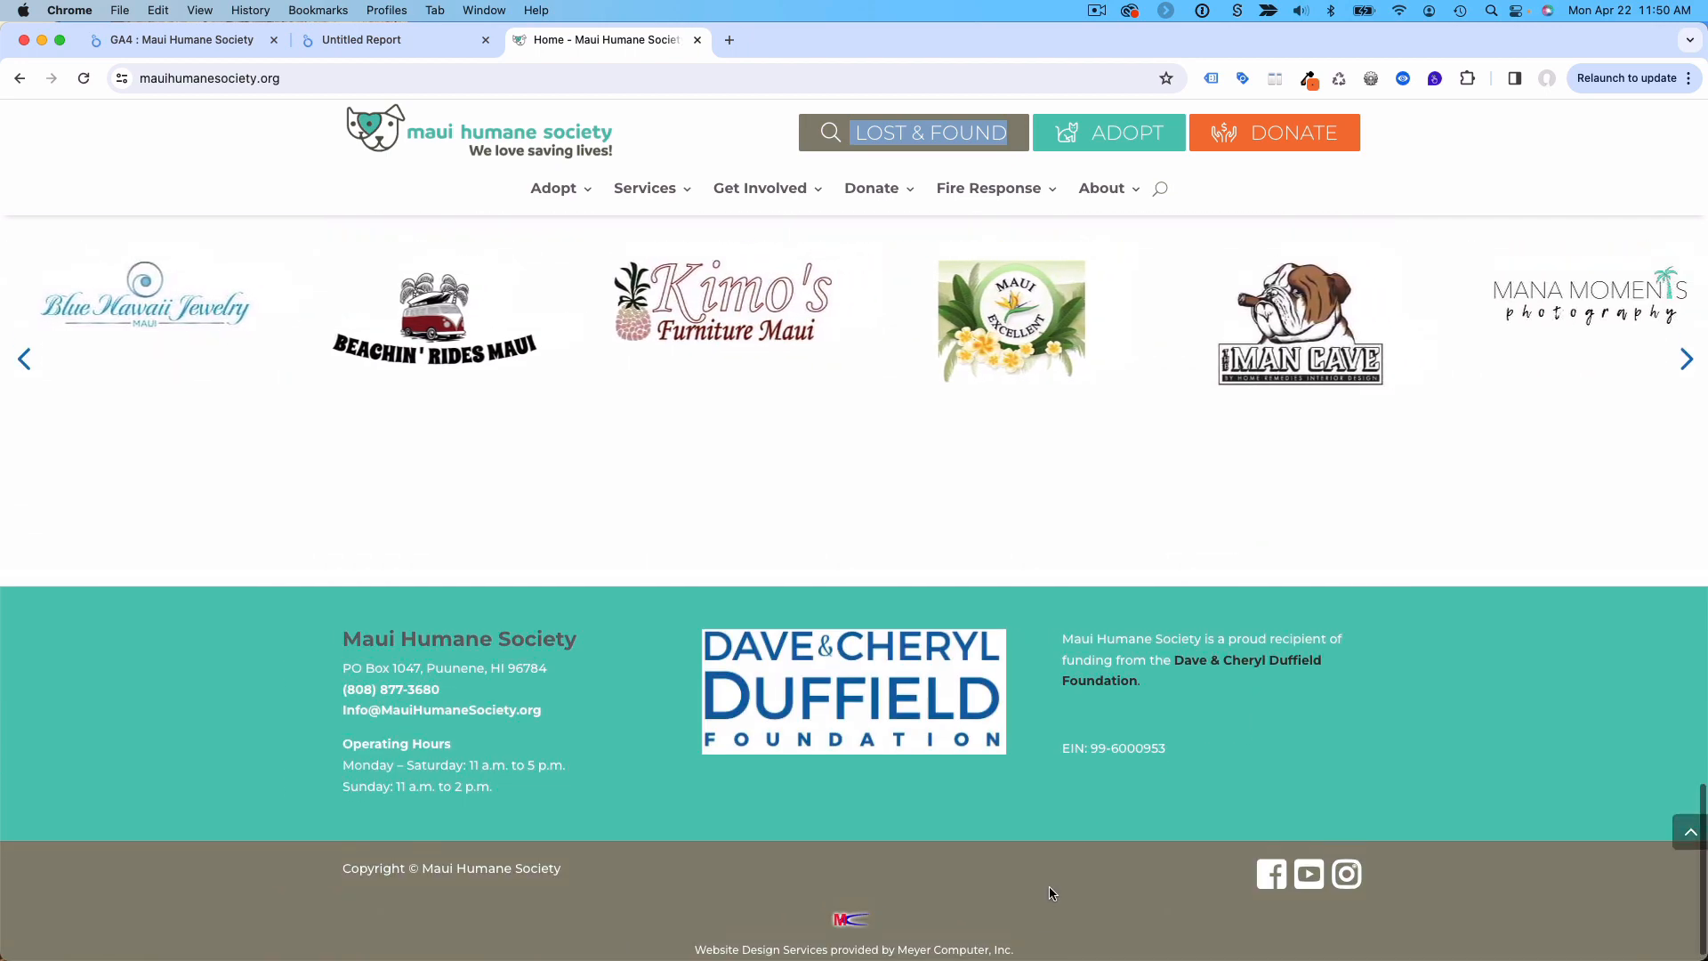
{"action": "scroll", "coordinate": [903, 116], "scroll_direction": "up", "scroll_amount": 10}
Step: Return to the Looker Studio report and set the fourth chart palette color to dark gray
{"action": "left_click", "coordinate": [382, 39]}
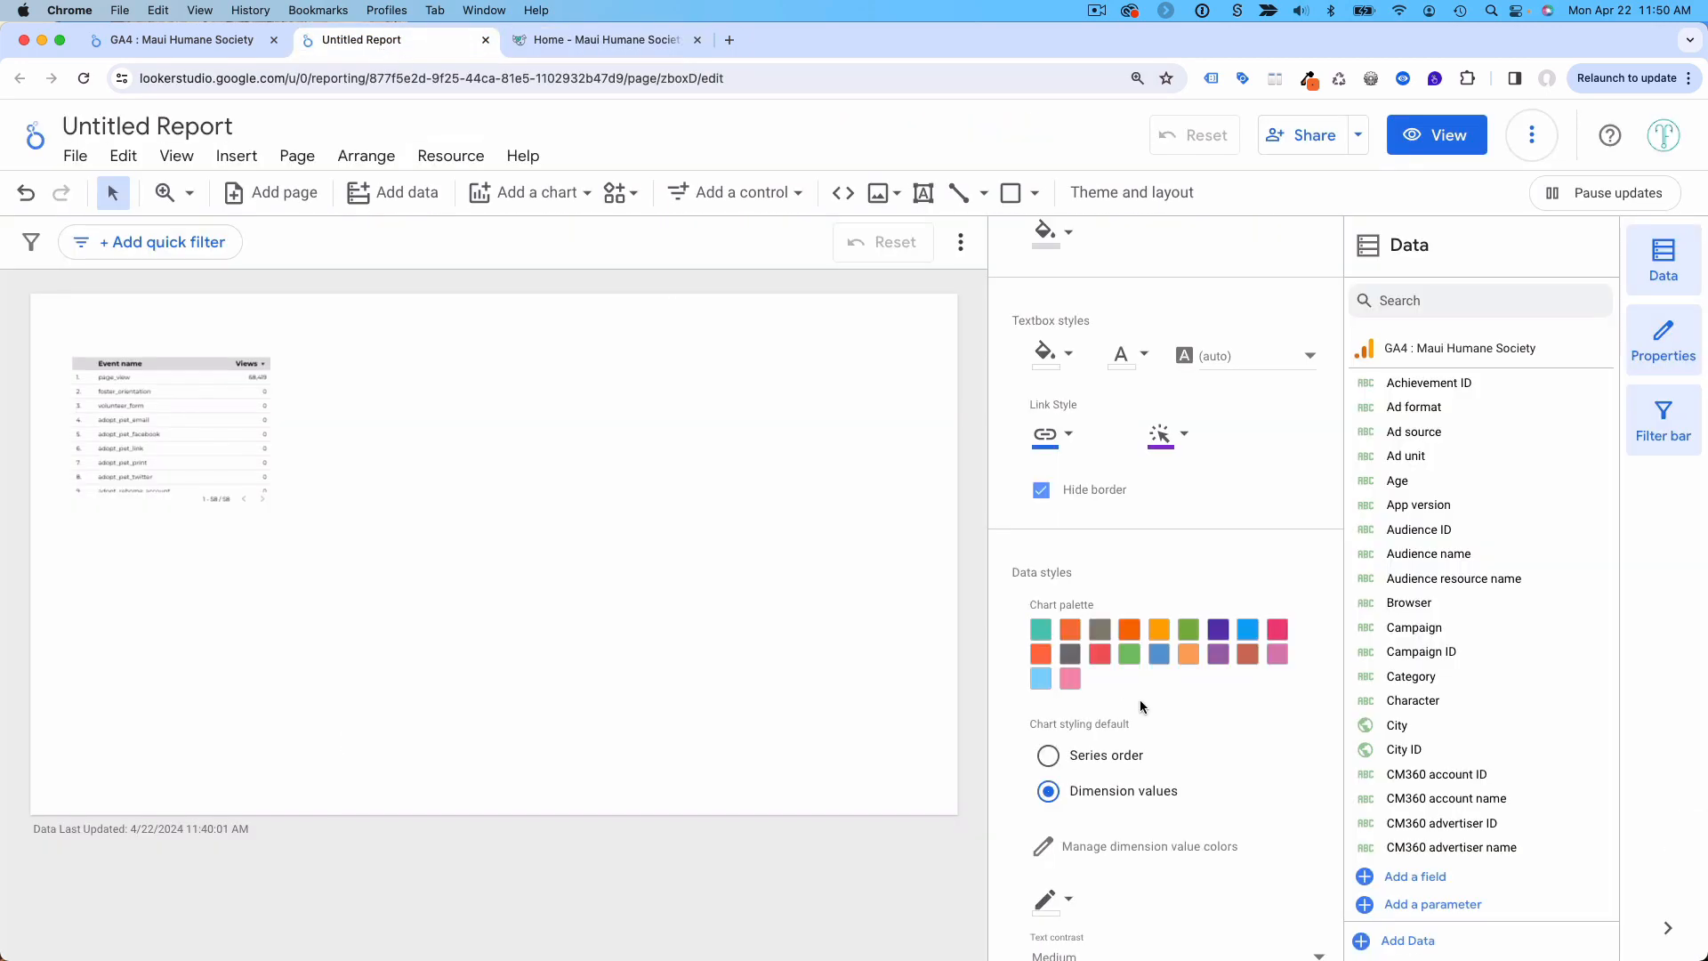
{"action": "left_click", "coordinate": [1128, 630]}
{"action": "left_click", "coordinate": [1198, 623]}
{"action": "scroll", "coordinate": [1116, 667], "scroll_direction": "up", "scroll_amount": 3}
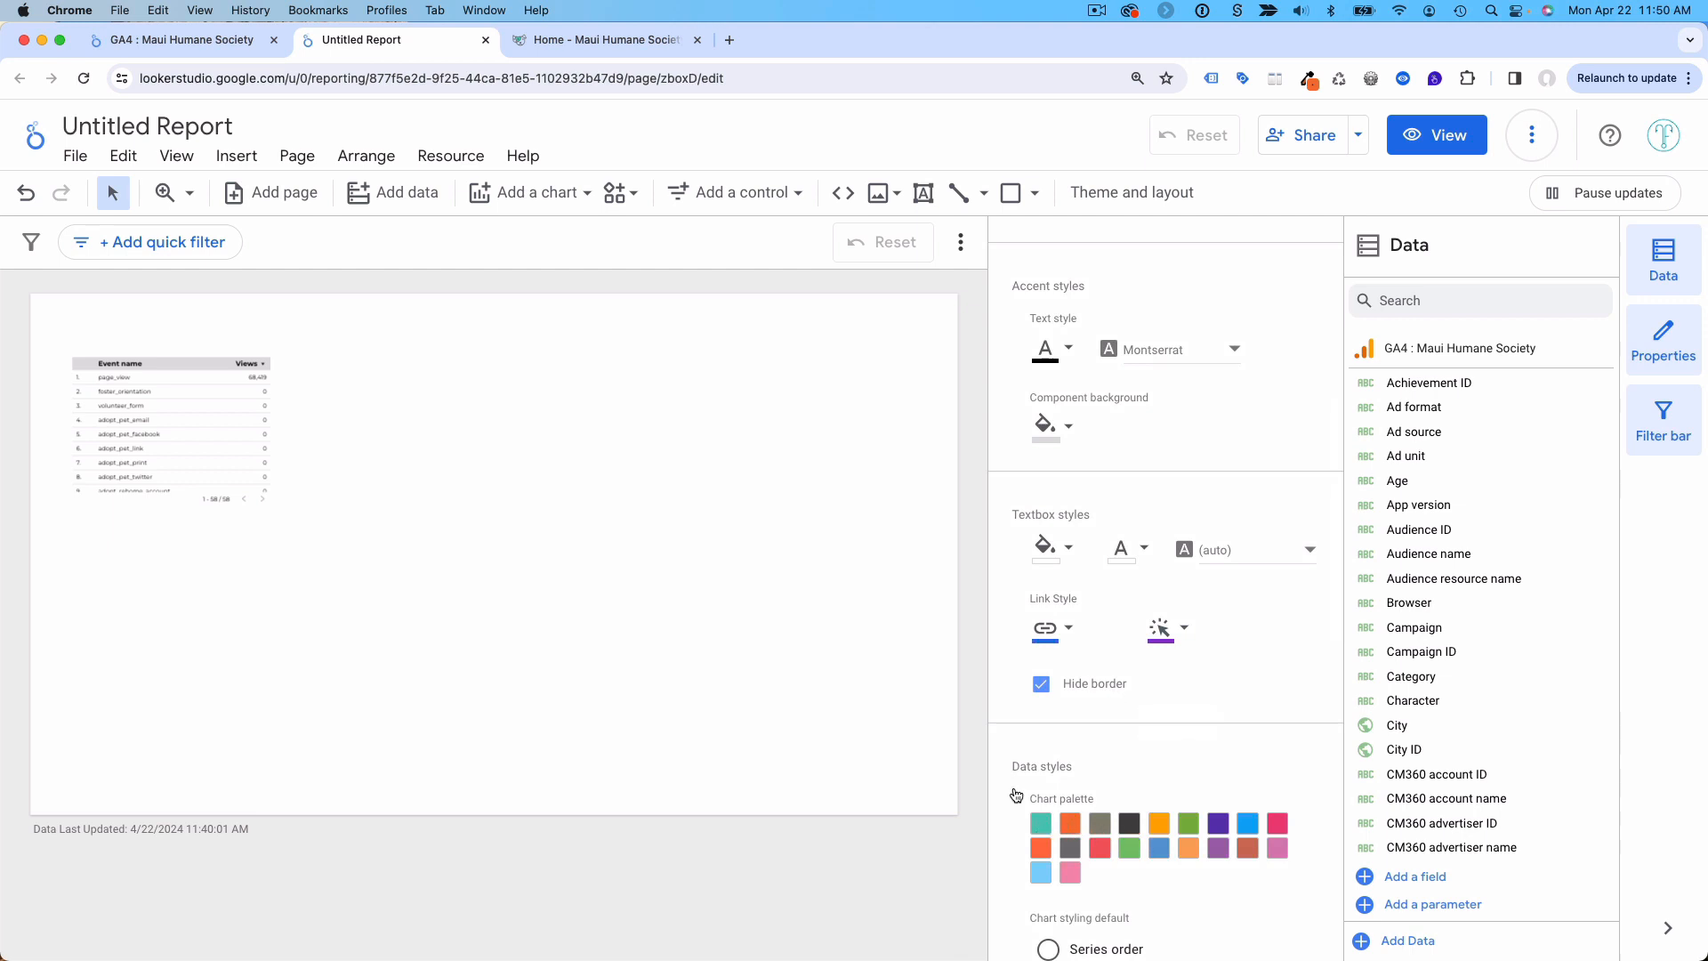
{"action": "left_click", "coordinate": [522, 197]}
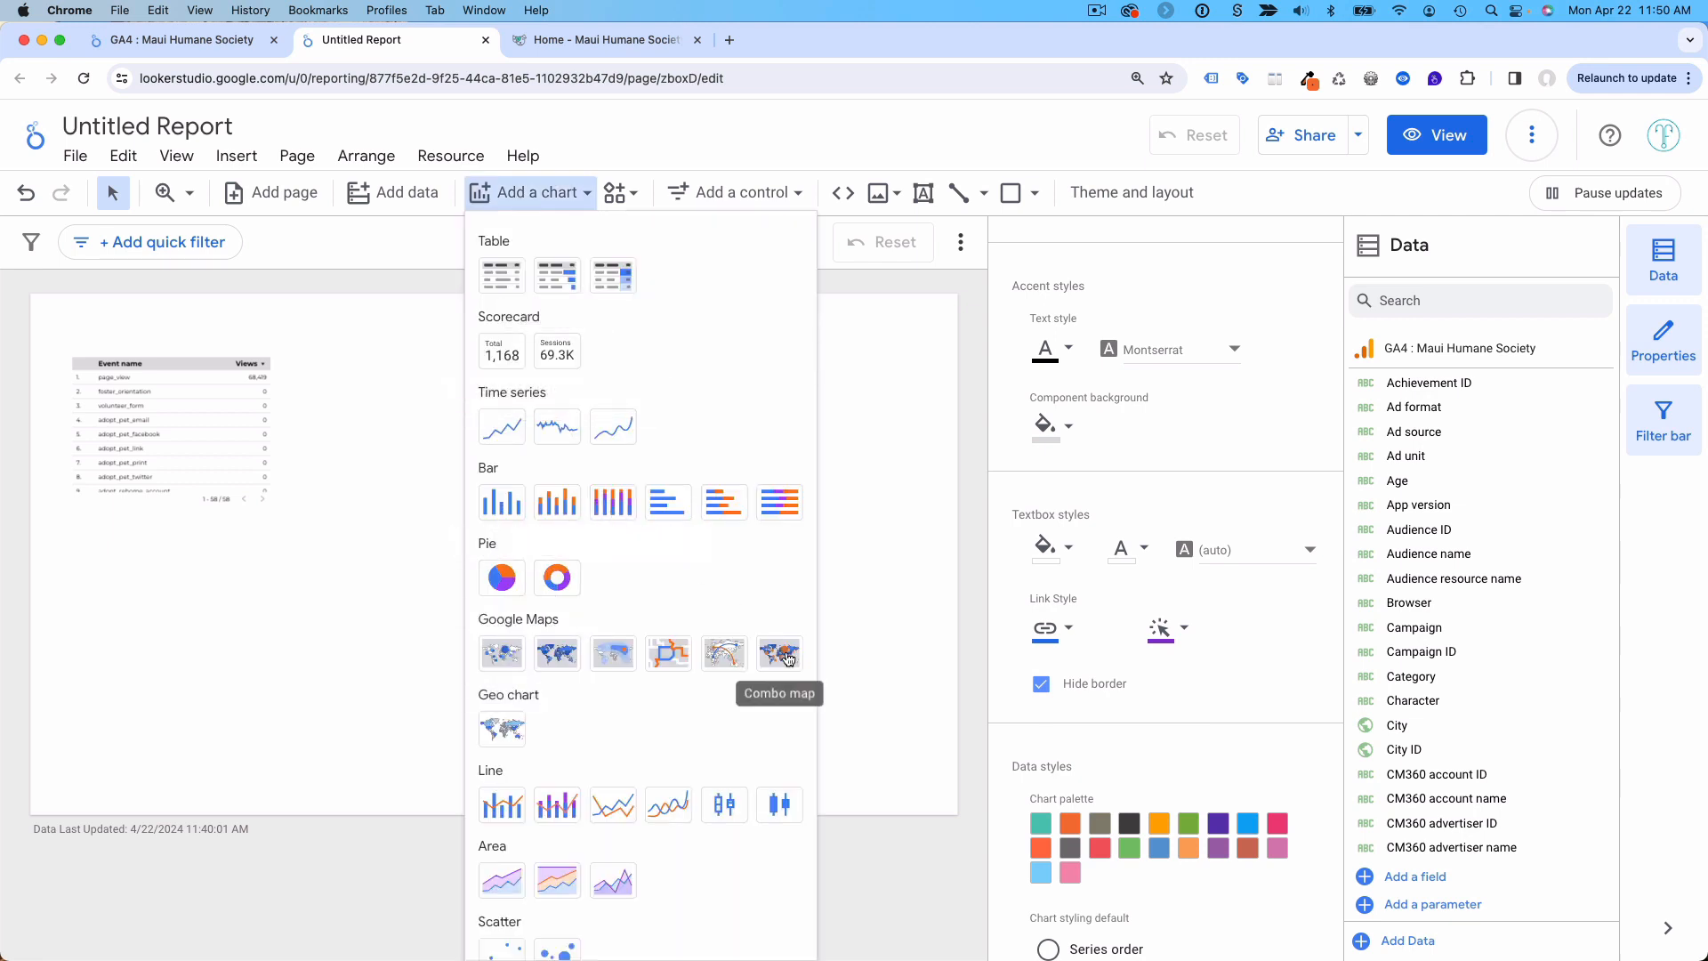
{"action": "left_click", "coordinate": [864, 611]}
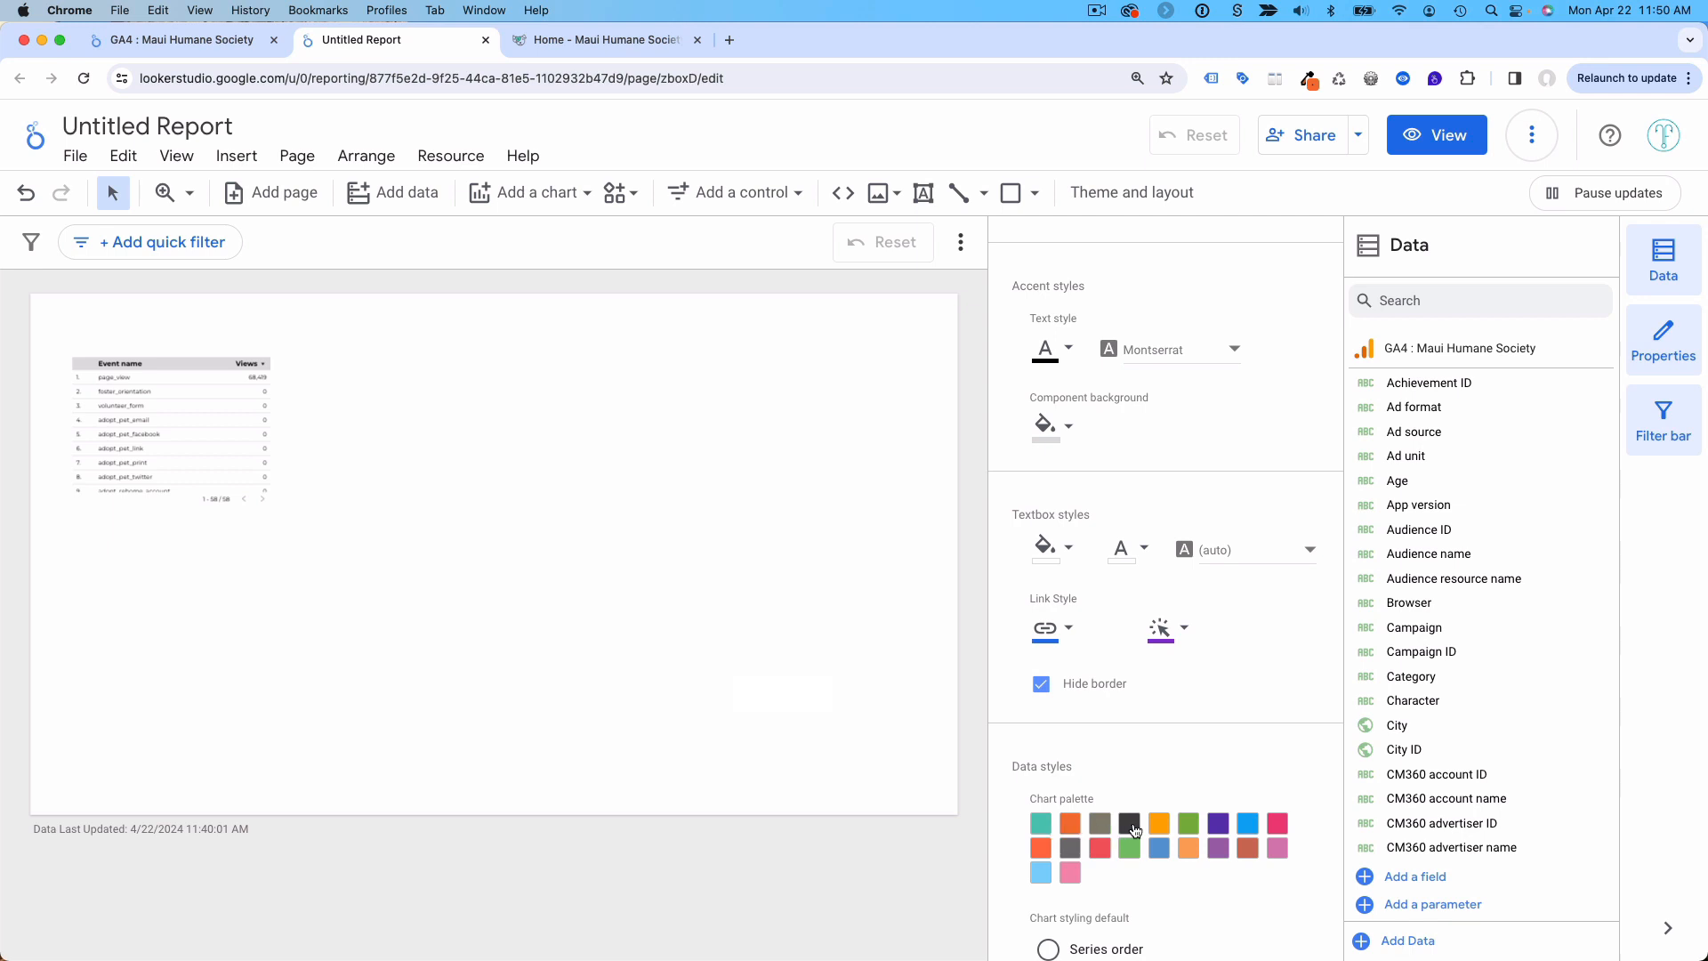
{"action": "left_click", "coordinate": [622, 526]}
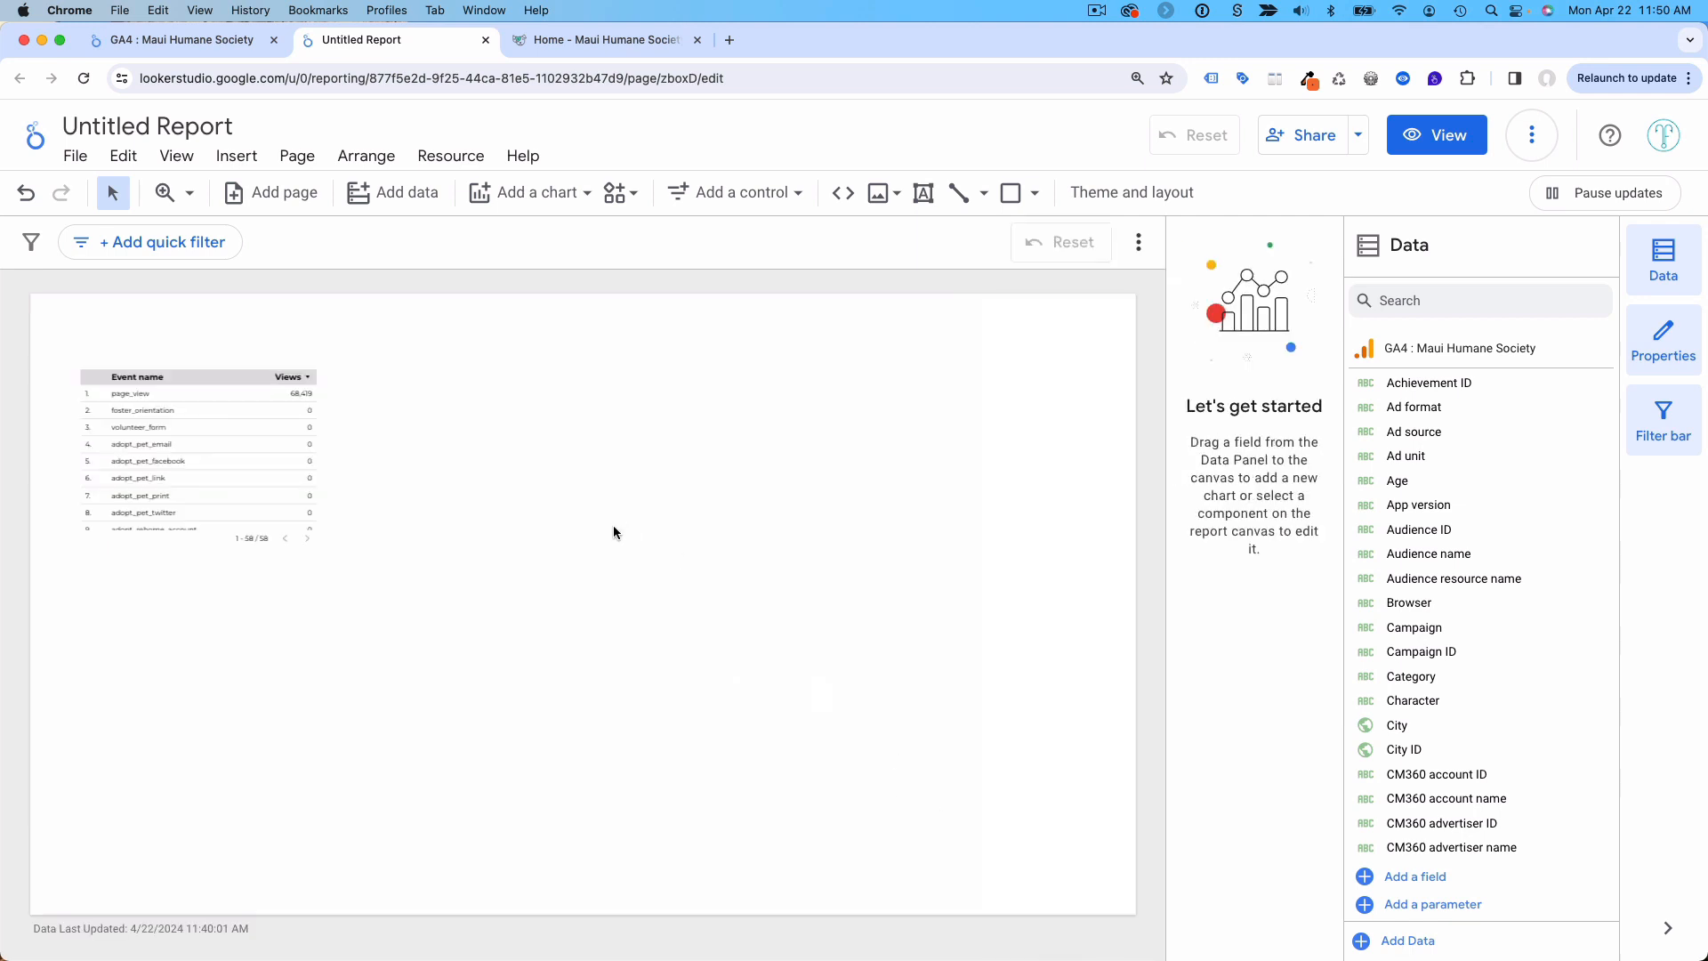
{"action": "left_click", "coordinate": [1115, 197]}
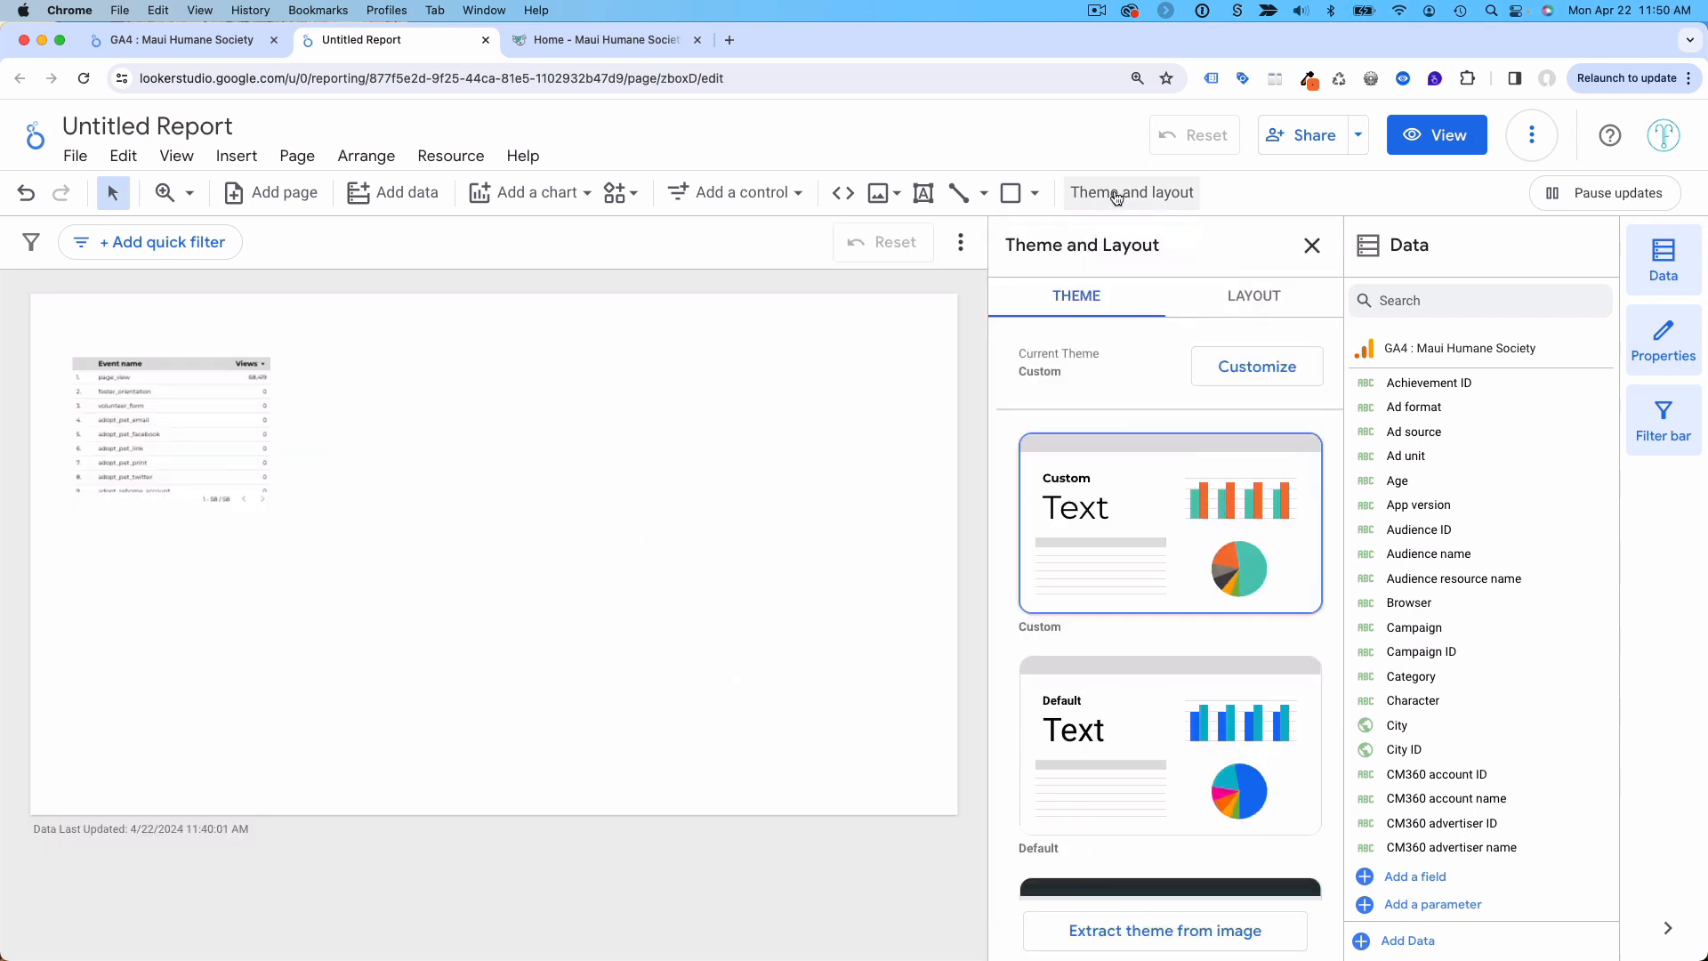
{"action": "left_click", "coordinate": [1241, 369]}
{"action": "left_click", "coordinate": [148, 377]}
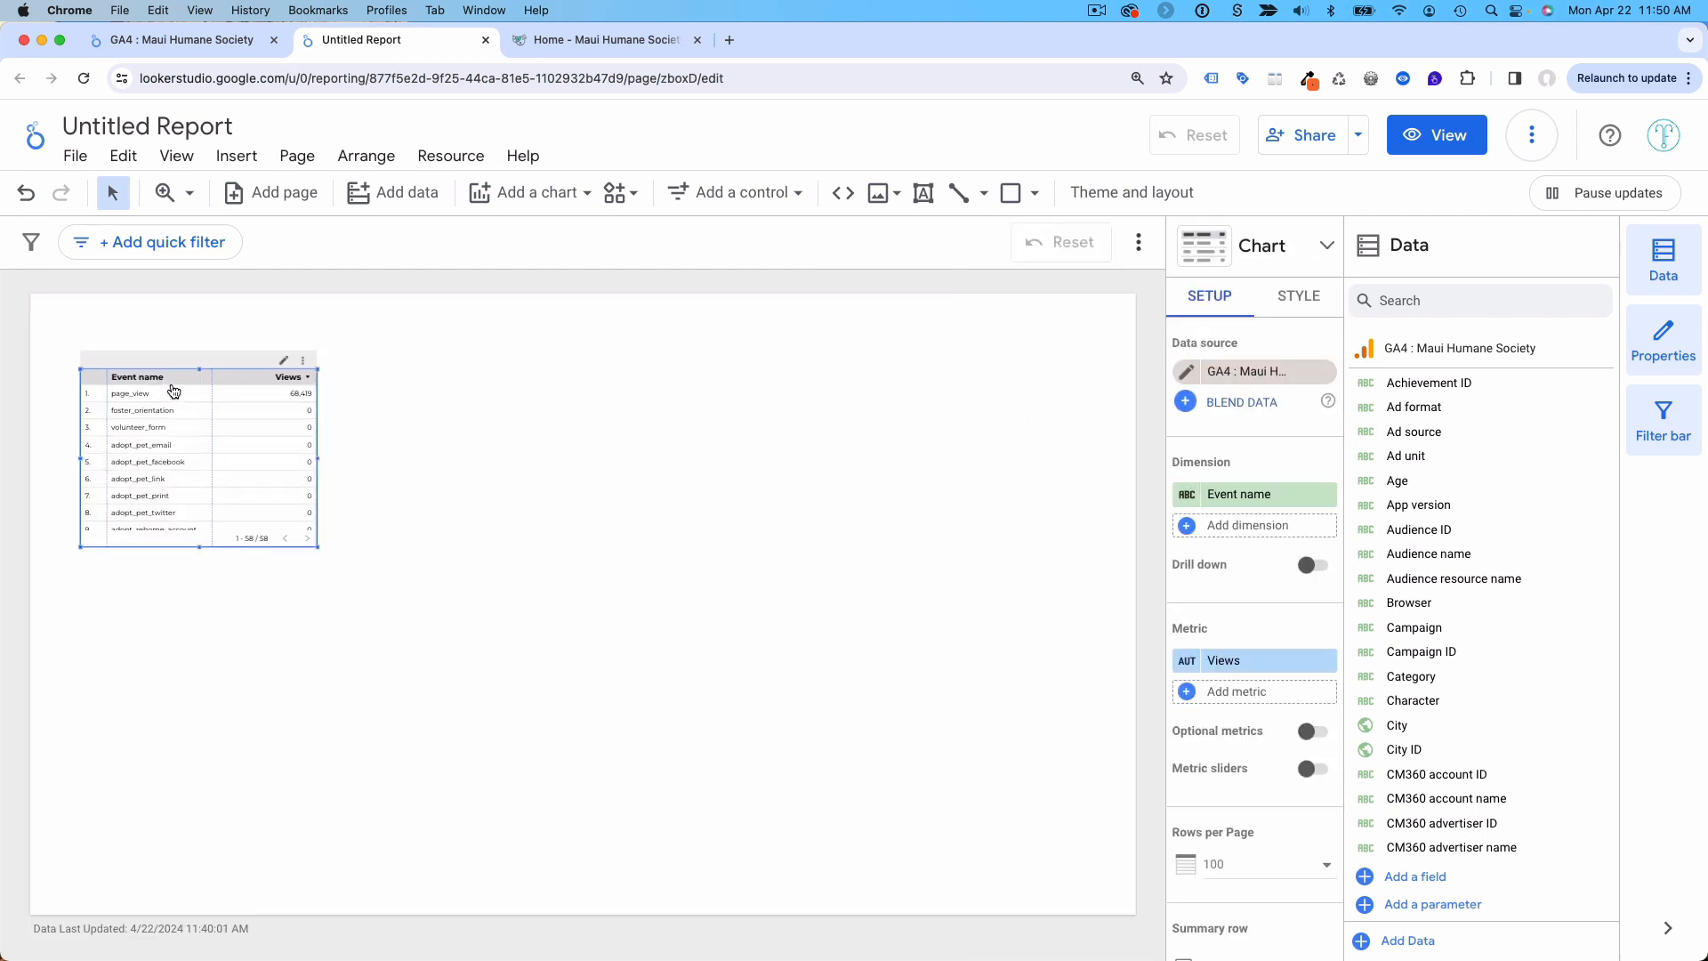
Step: Reopen the report's theme customization and open the custom color dialog for the accent styles' component background
{"action": "left_click", "coordinate": [1121, 200]}
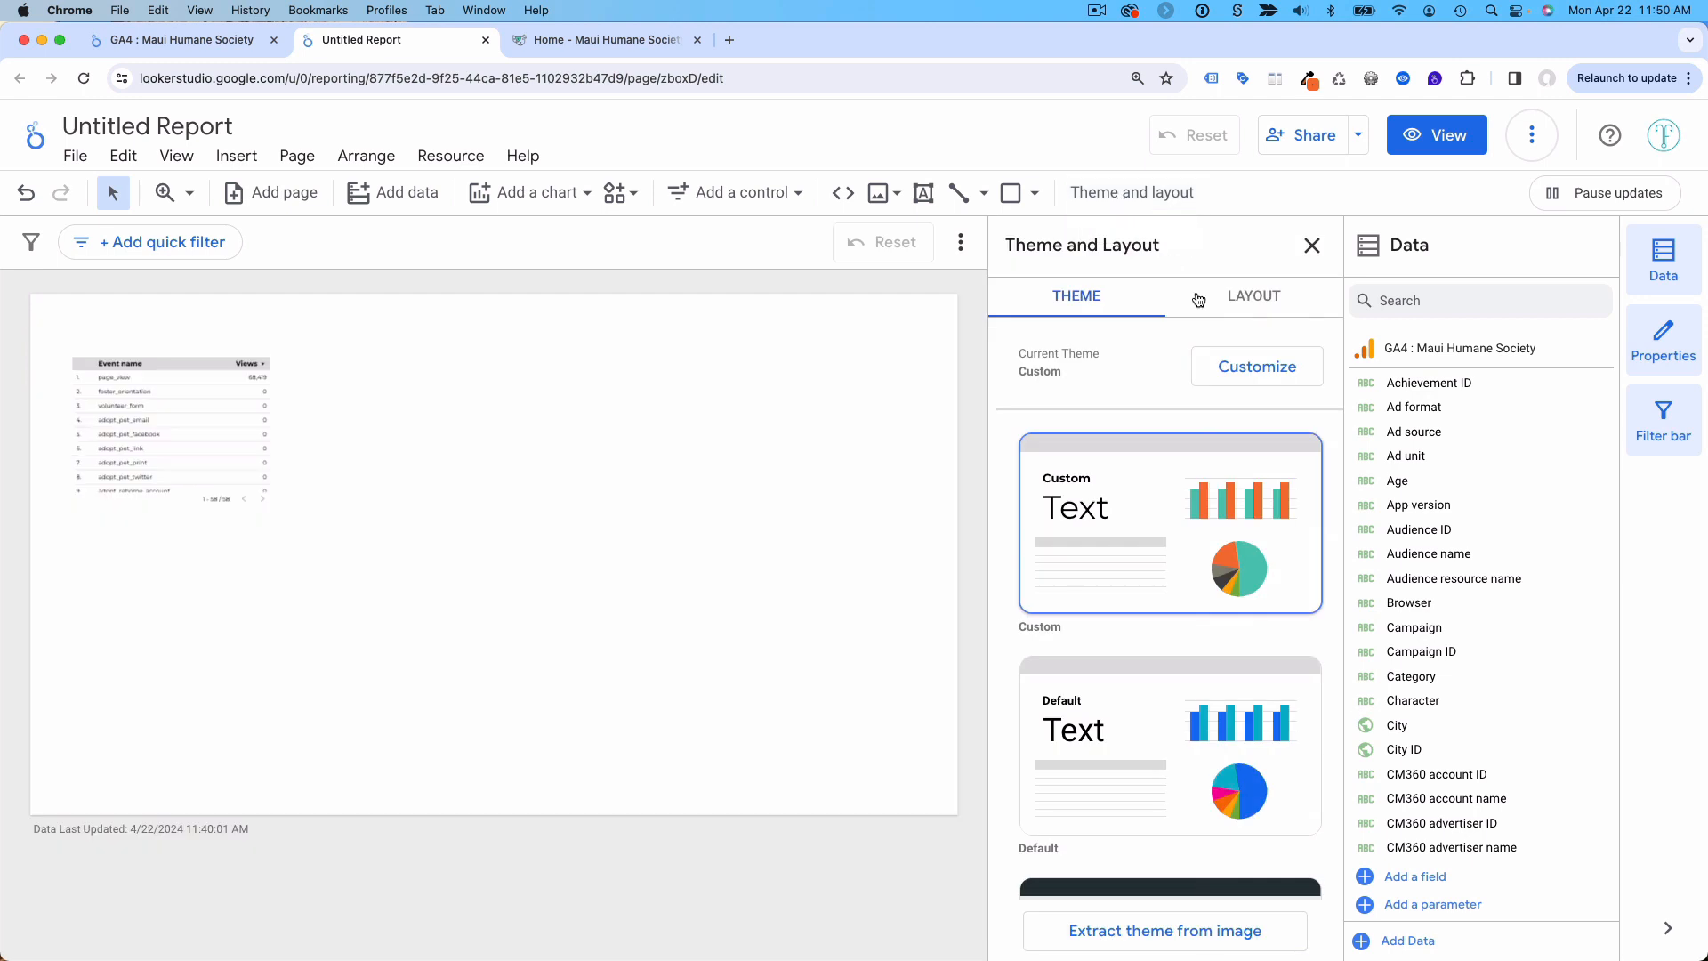
{"action": "left_click", "coordinate": [1236, 365]}
{"action": "scroll", "coordinate": [1157, 507], "scroll_direction": "down", "scroll_amount": 5}
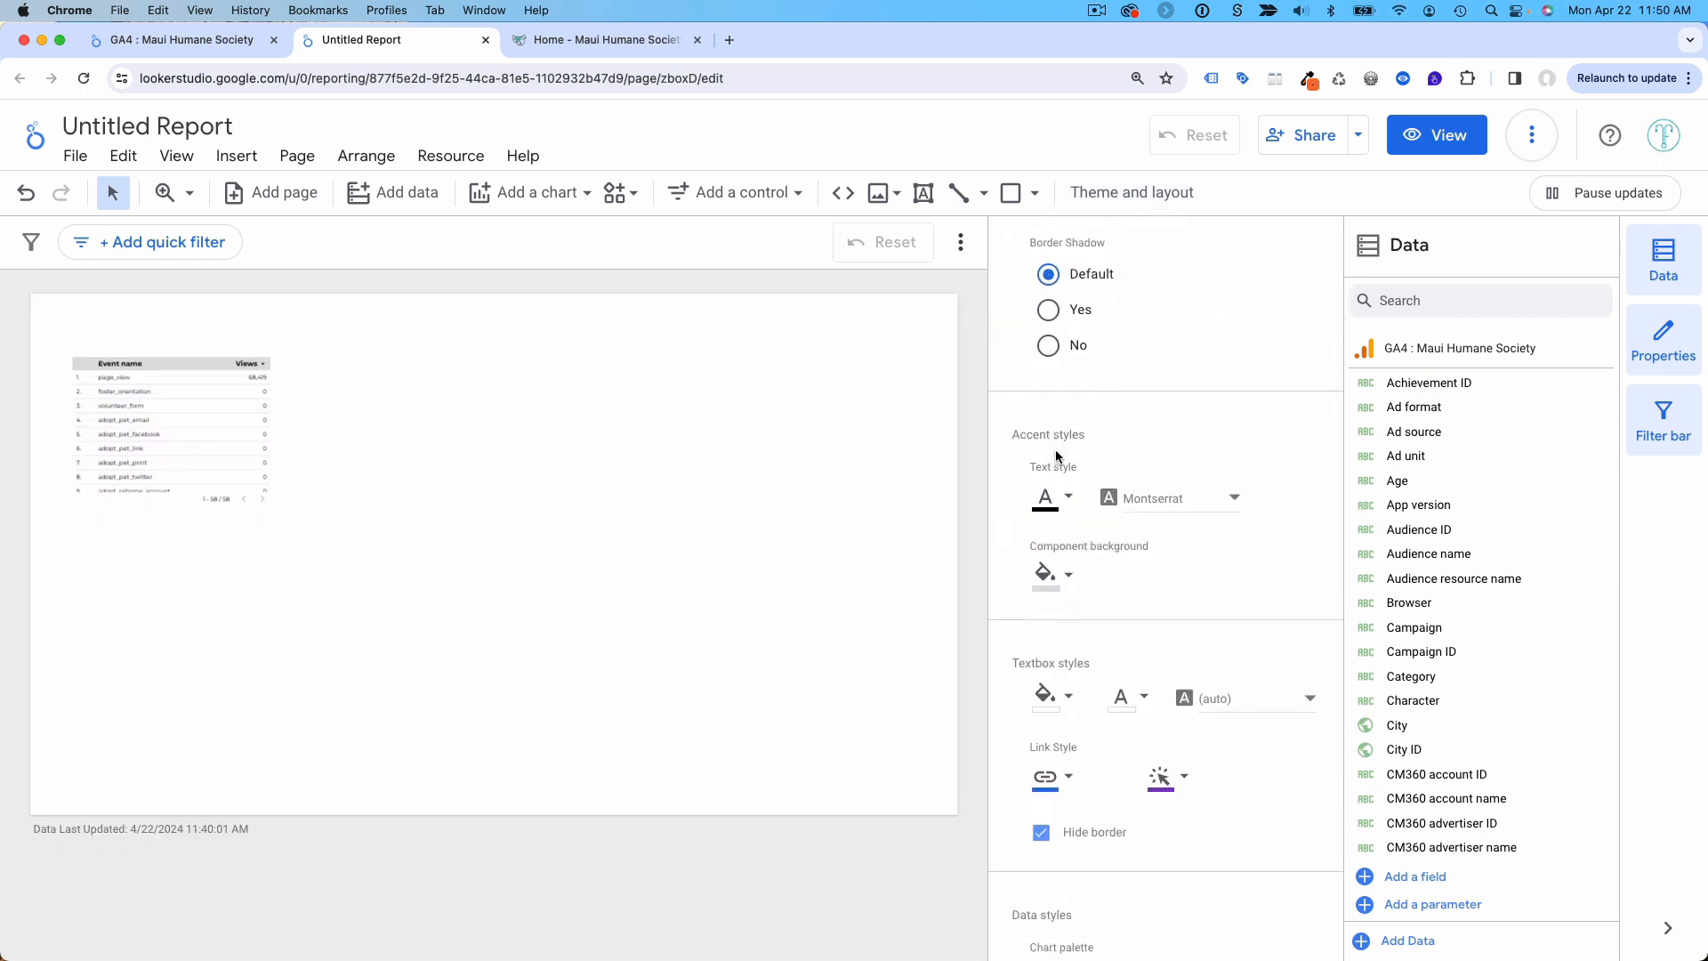
{"action": "left_click", "coordinate": [1053, 581]}
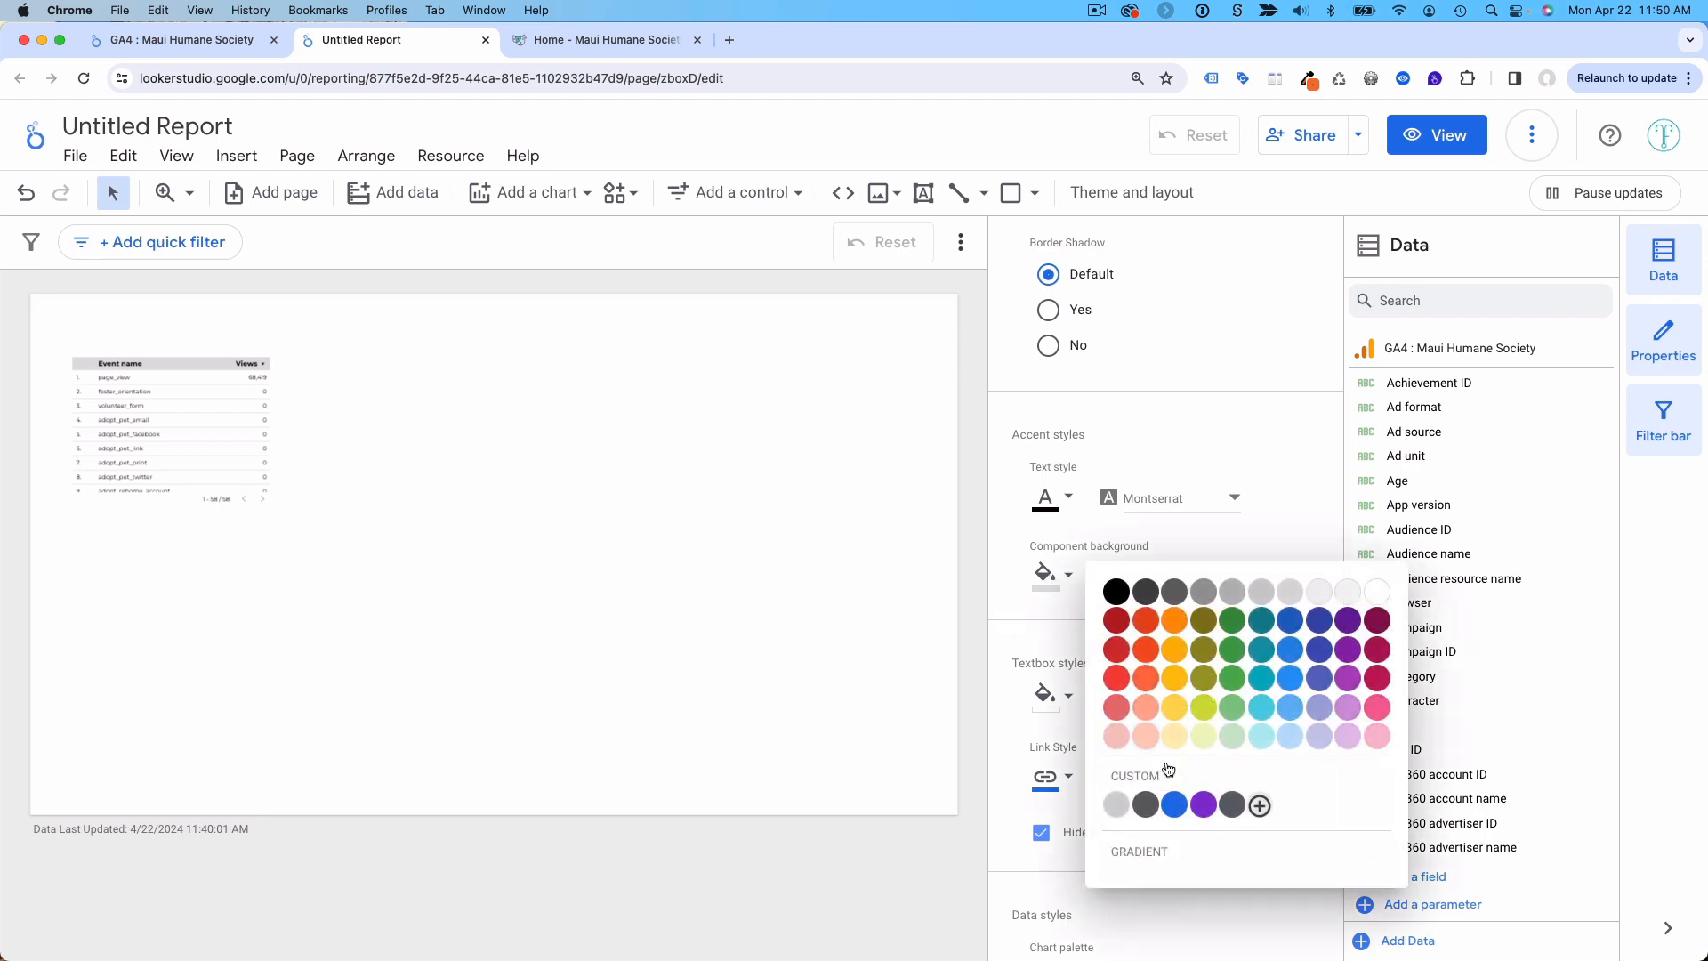
{"action": "left_click", "coordinate": [1259, 805]}
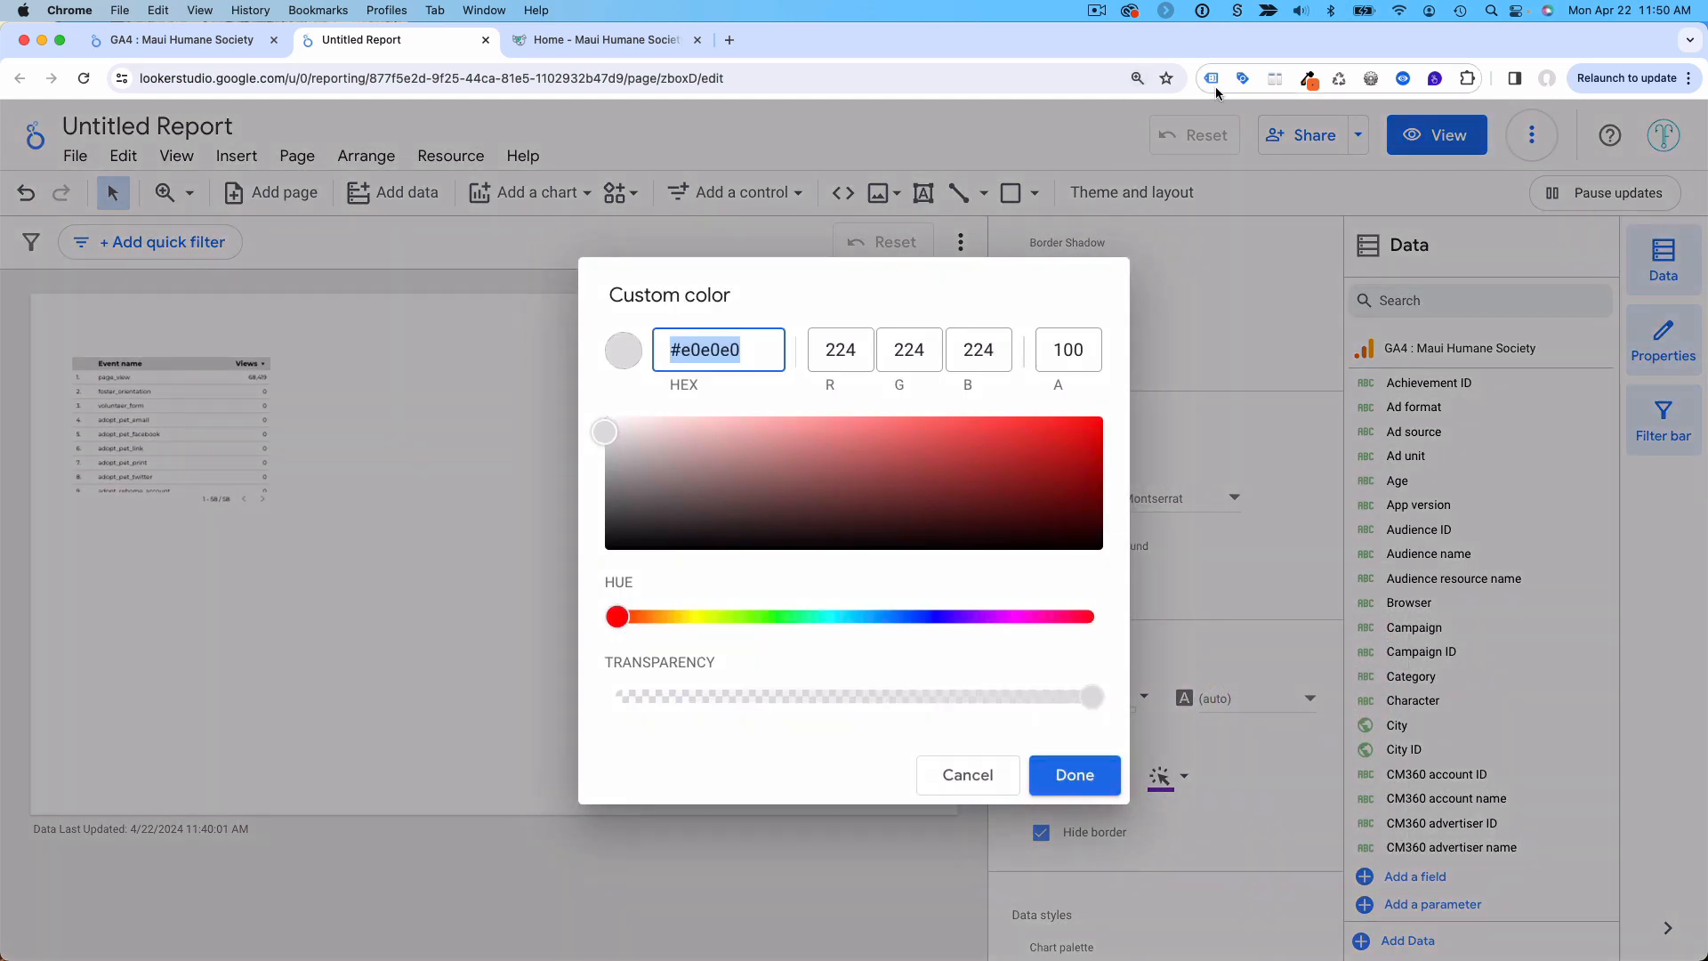
Step: On the Maui Humane Society website, sample the See More button's teal with the page color picker and copy its hex code
{"action": "left_click", "coordinate": [545, 45]}
{"action": "scroll", "coordinate": [560, 471], "scroll_direction": "up", "scroll_amount": 2}
{"action": "scroll", "coordinate": [560, 472], "scroll_direction": "up", "scroll_amount": 6}
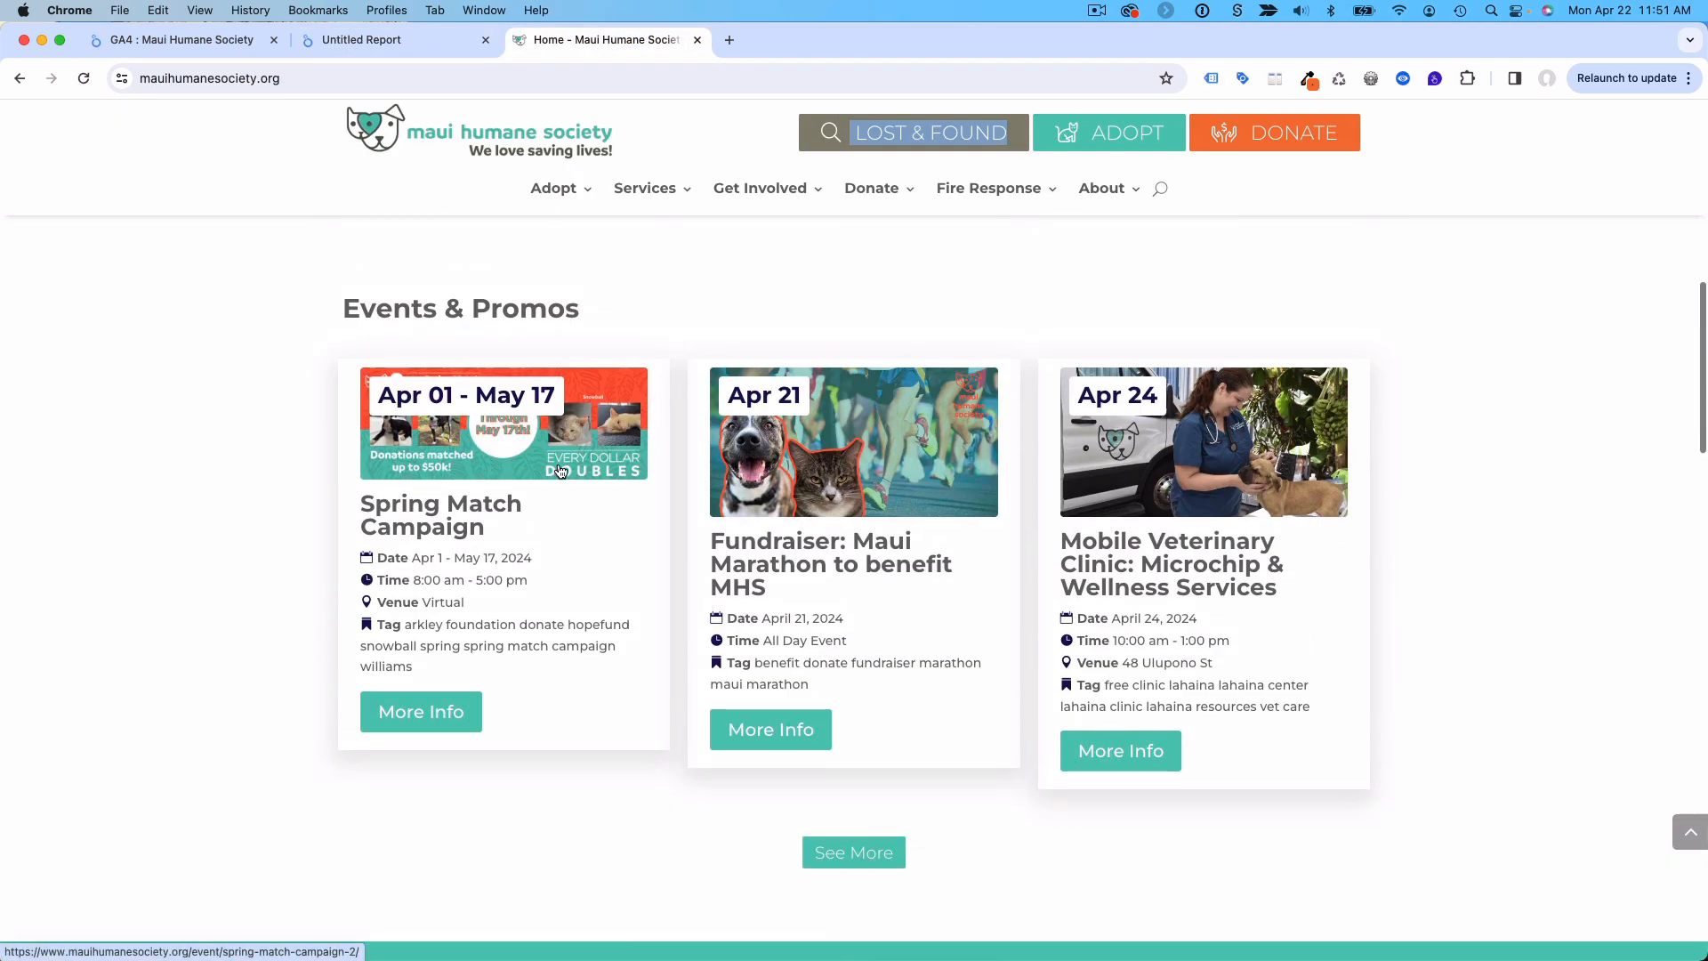
{"action": "left_click", "coordinate": [391, 42]}
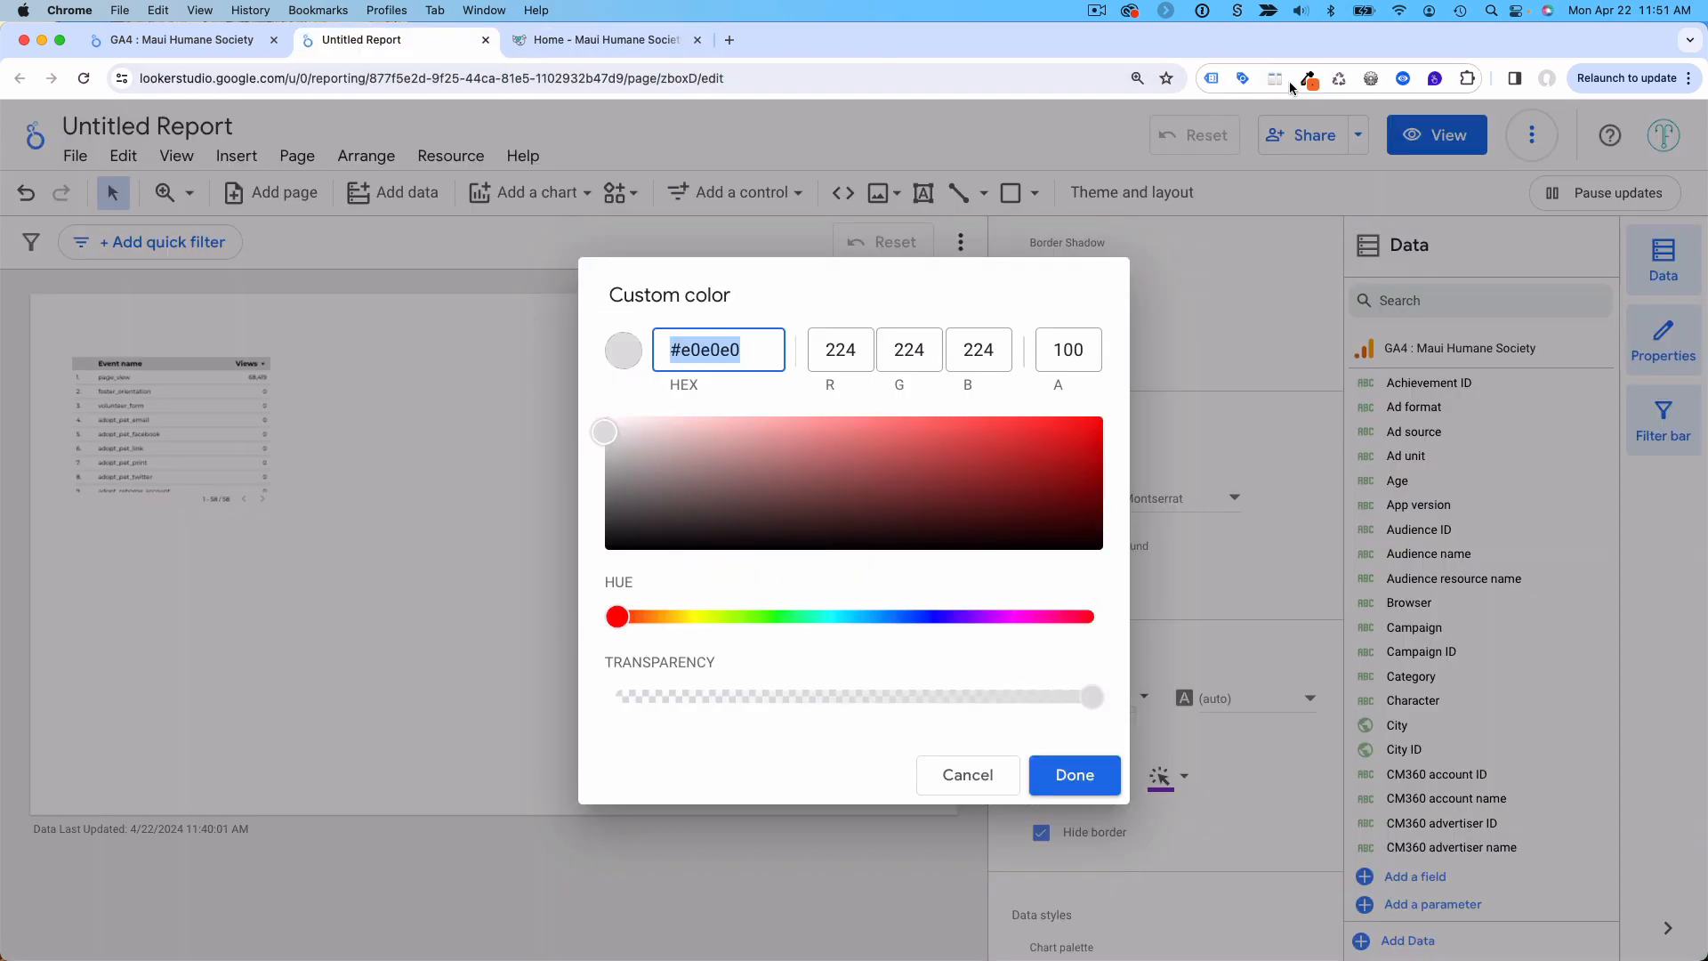
{"action": "left_click", "coordinate": [623, 41]}
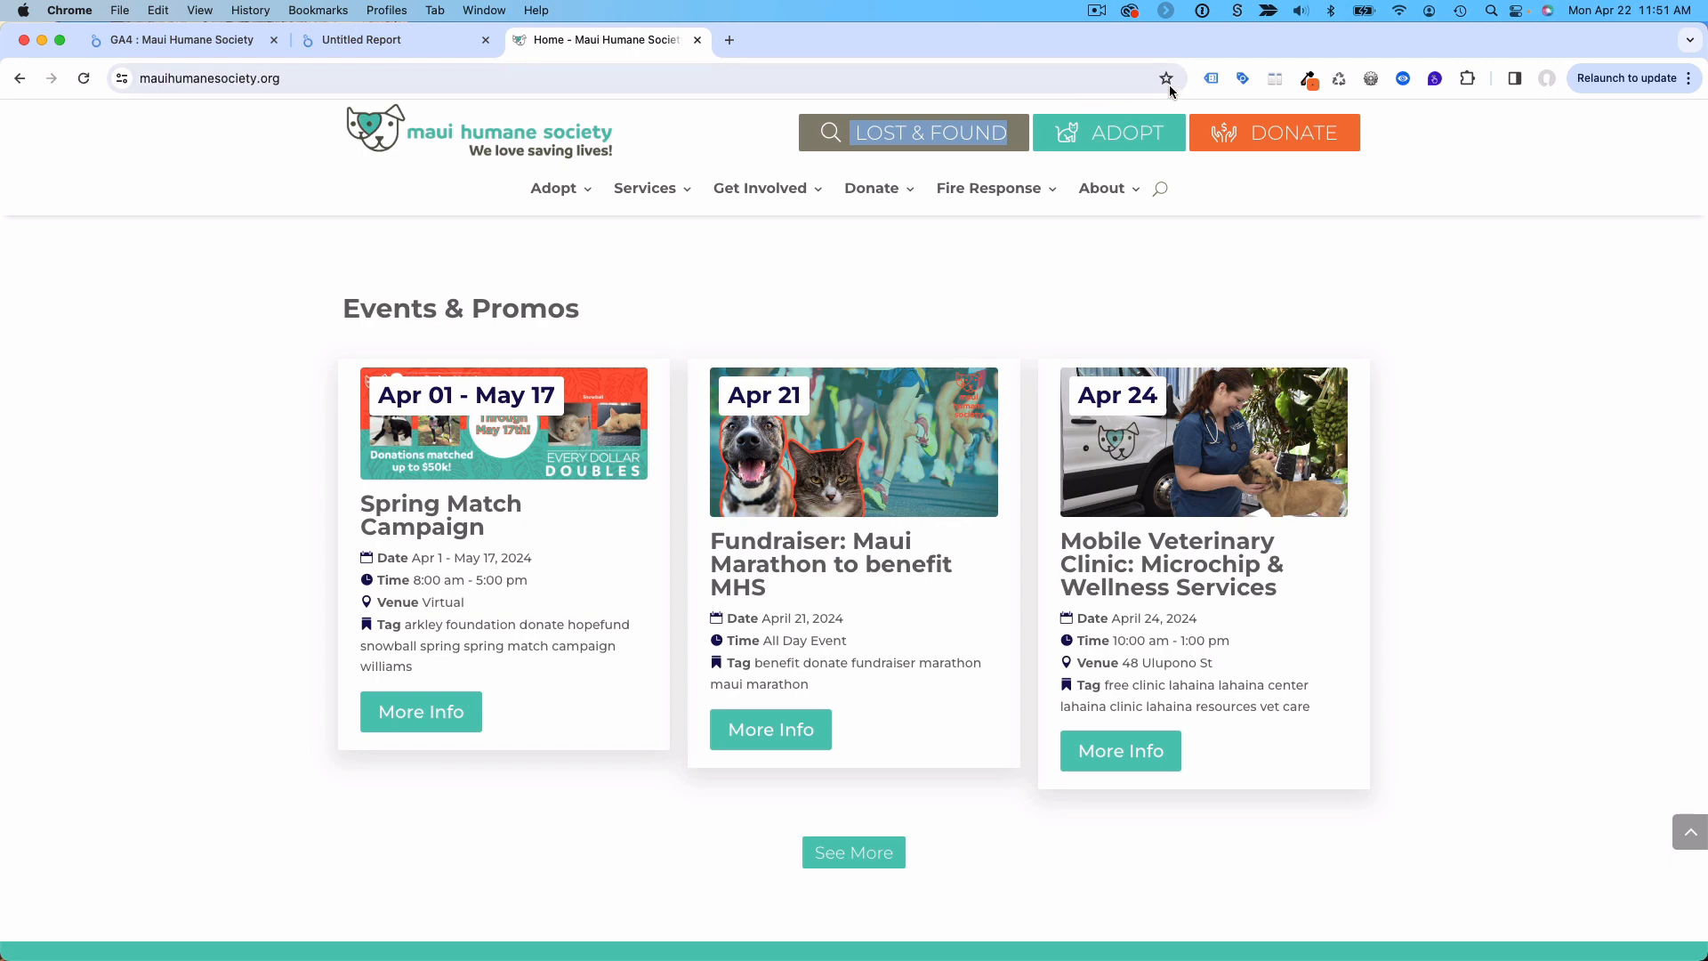
{"action": "left_click", "coordinate": [1308, 78]}
{"action": "left_click", "coordinate": [1274, 127]}
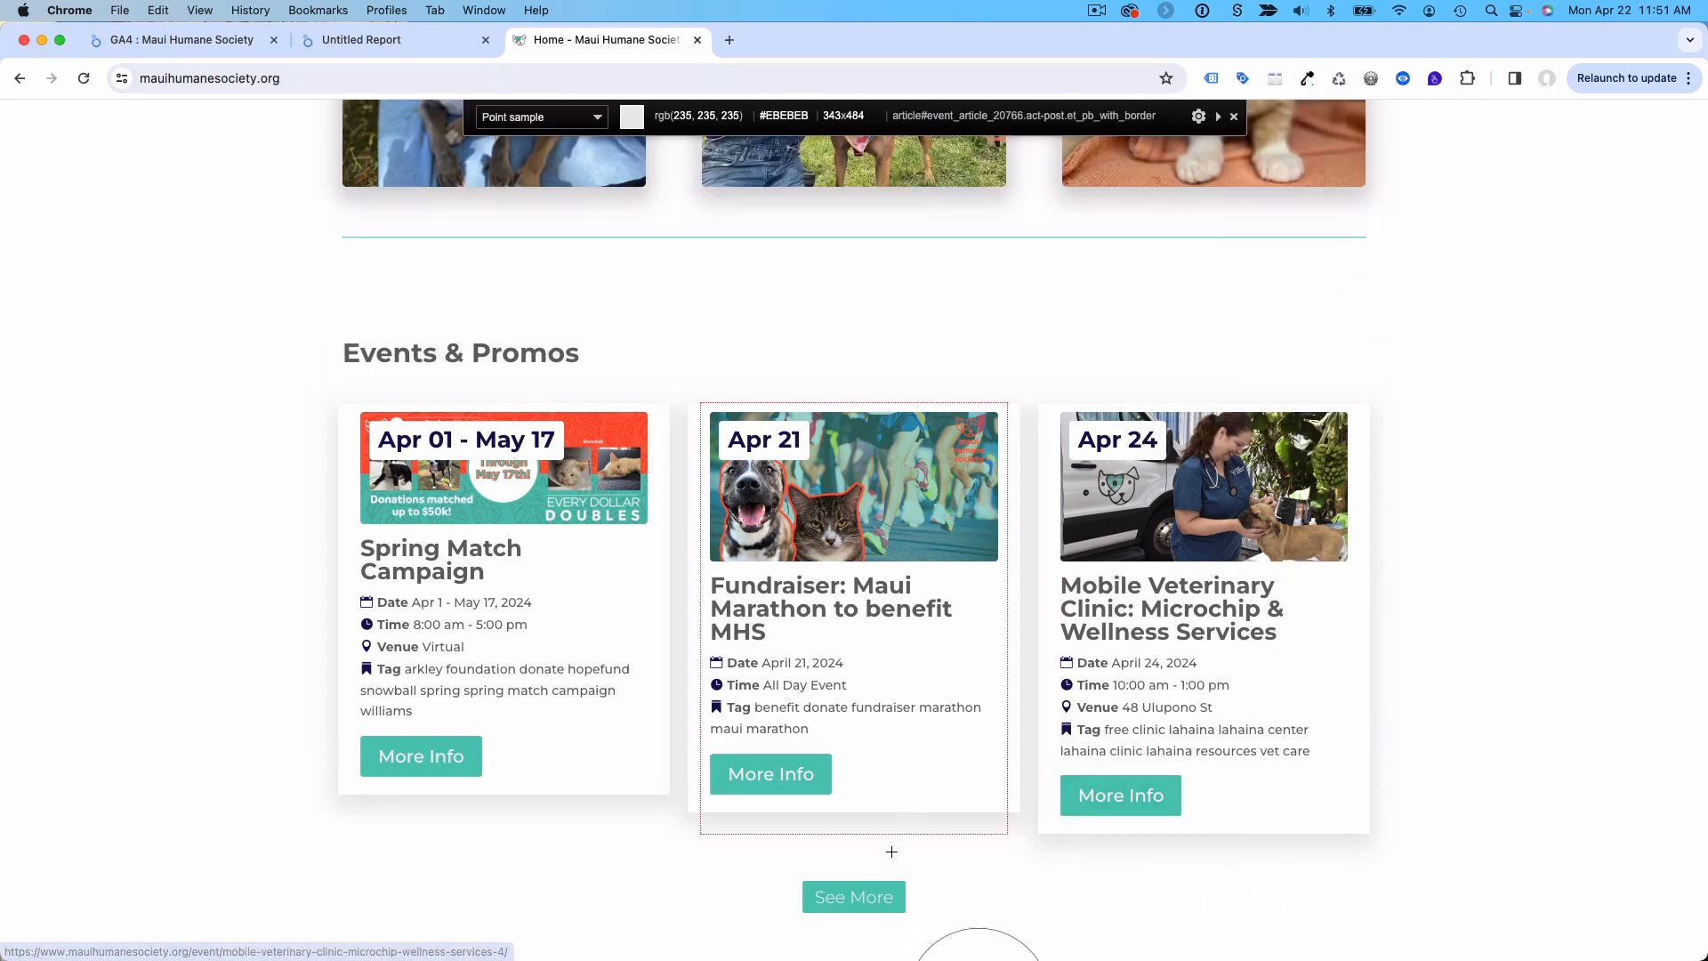
{"action": "left_click", "coordinate": [880, 894]}
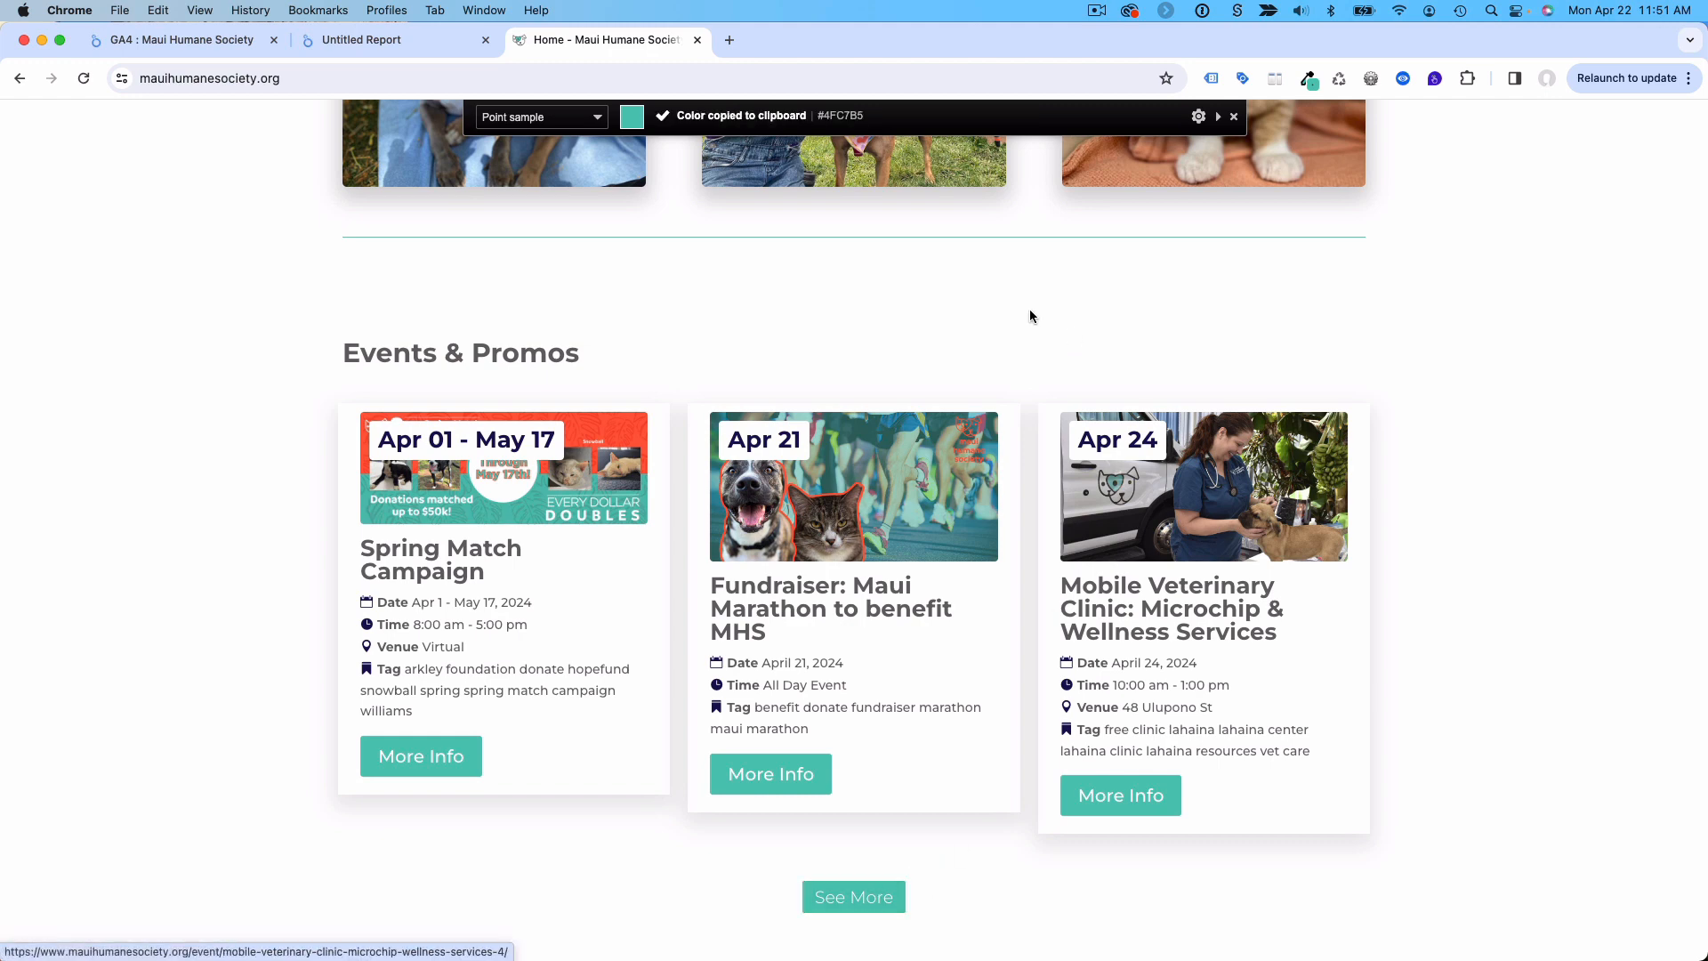
{"action": "left_click", "coordinate": [1308, 79]}
{"action": "left_click", "coordinate": [1218, 167]}
{"action": "double_click", "coordinate": [1157, 353]}
{"action": "key", "text": "super+c"}
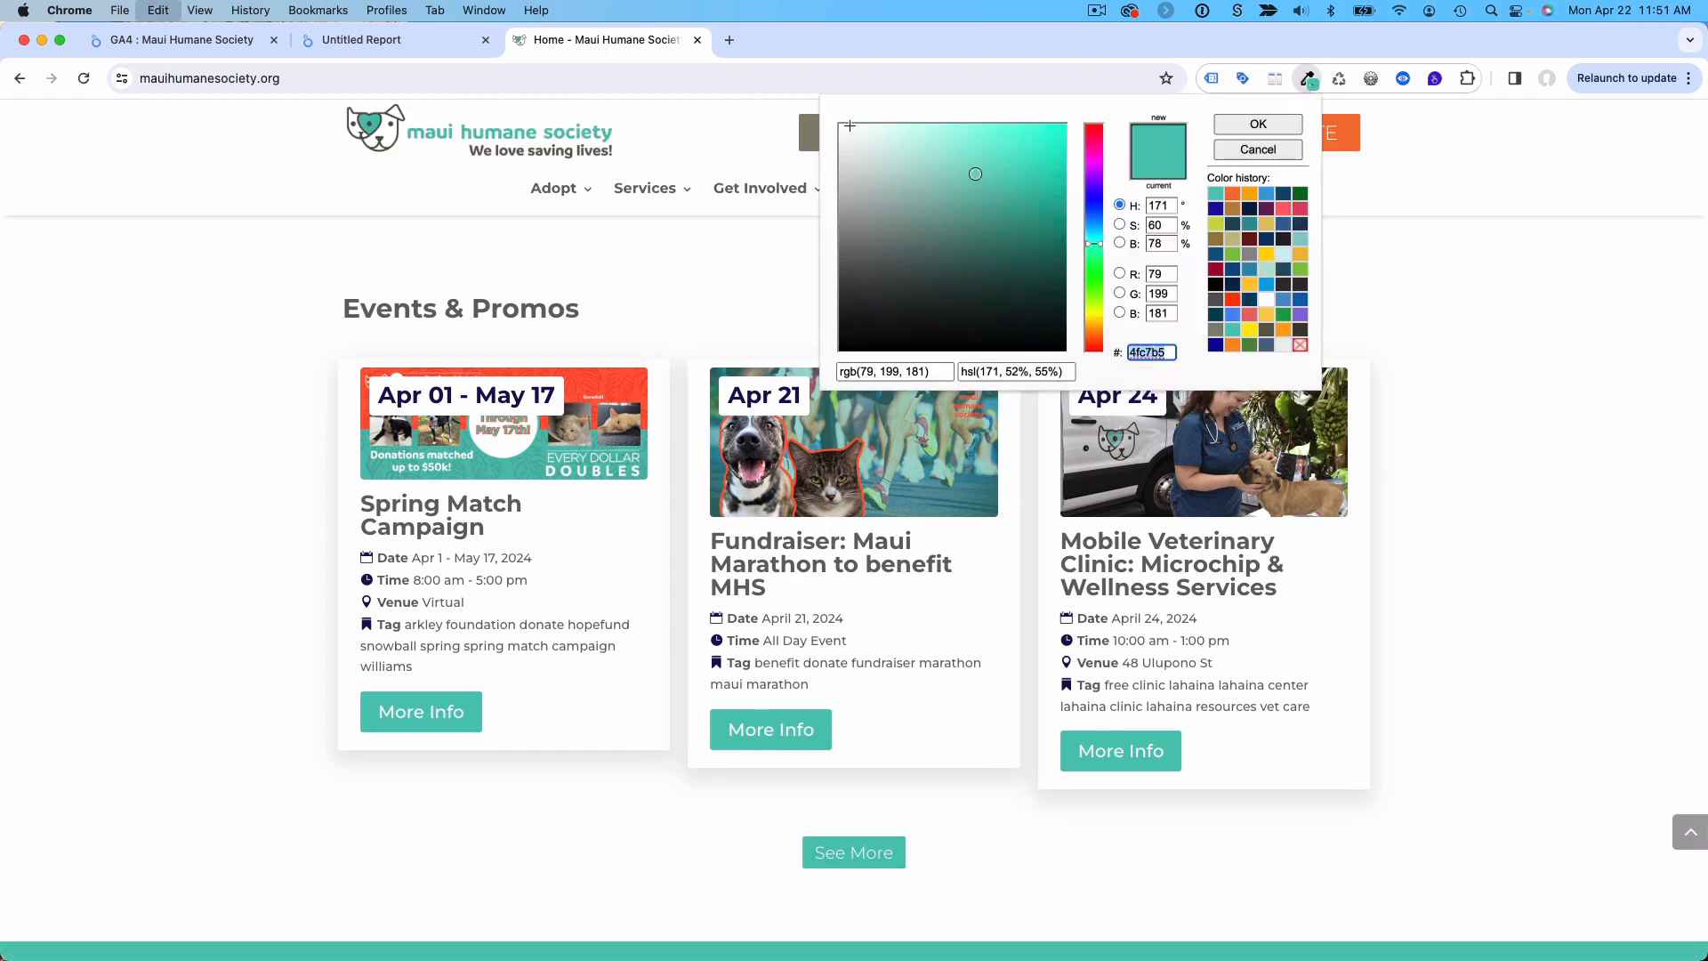
Step: In the Looker Studio report, set the accent component background to the custom color #4fc7b5 and the accent text color to white
{"action": "left_click", "coordinate": [452, 44]}
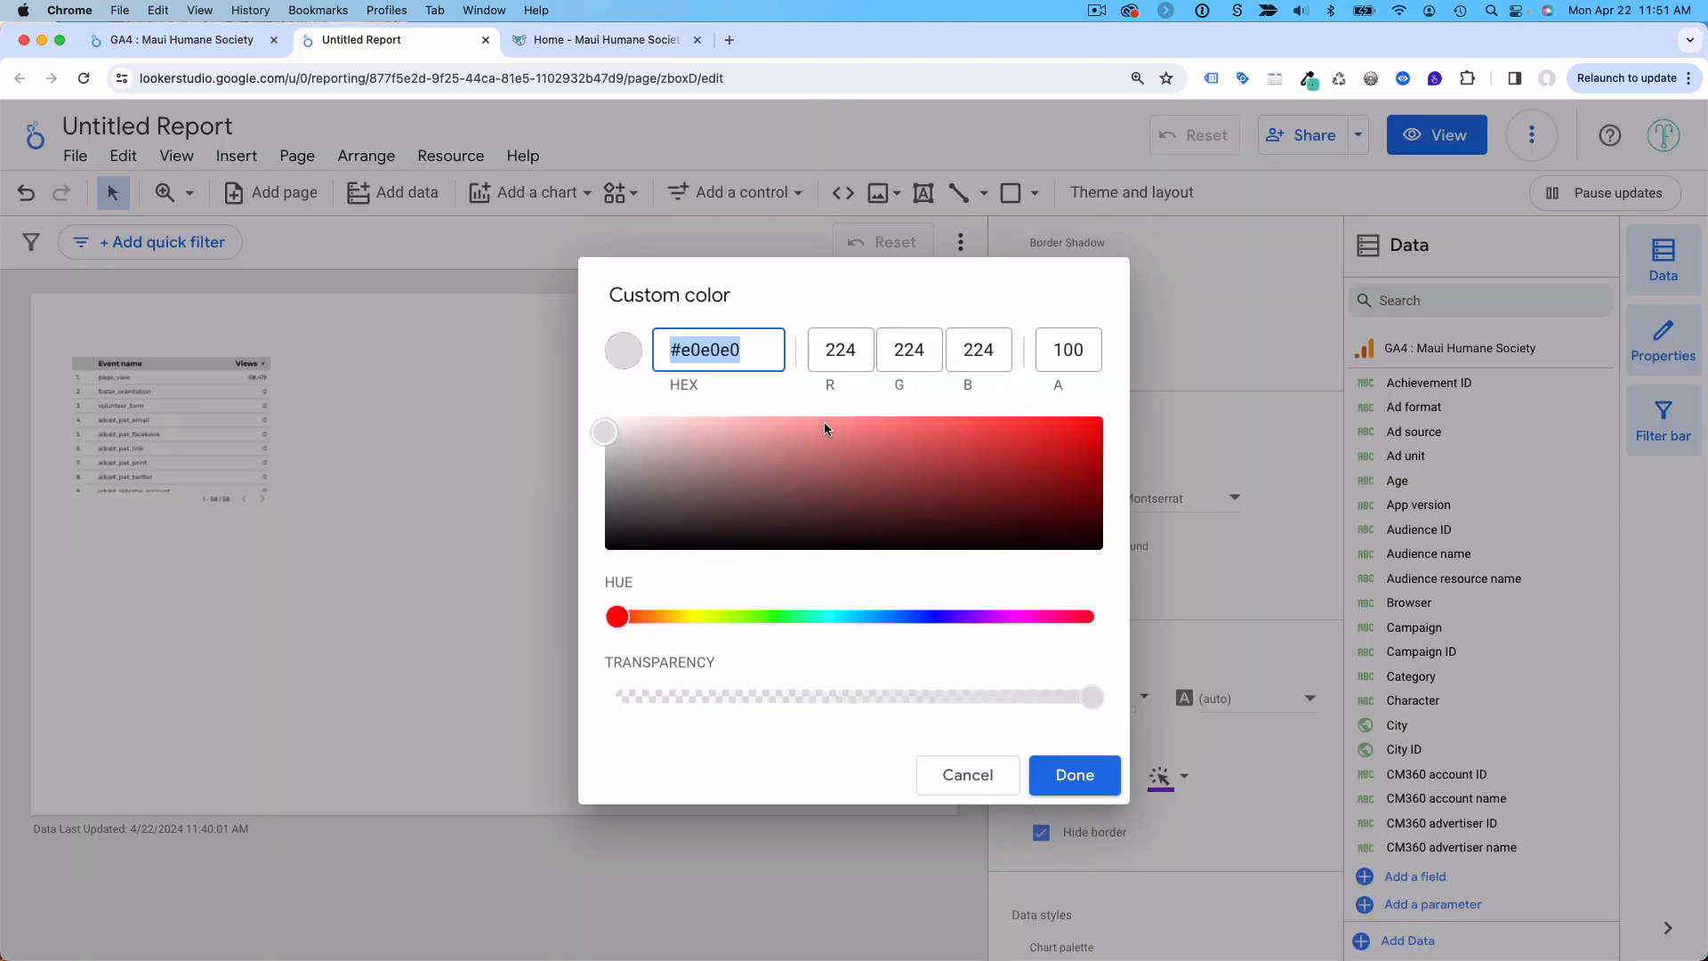
{"action": "key", "text": "super+v"}
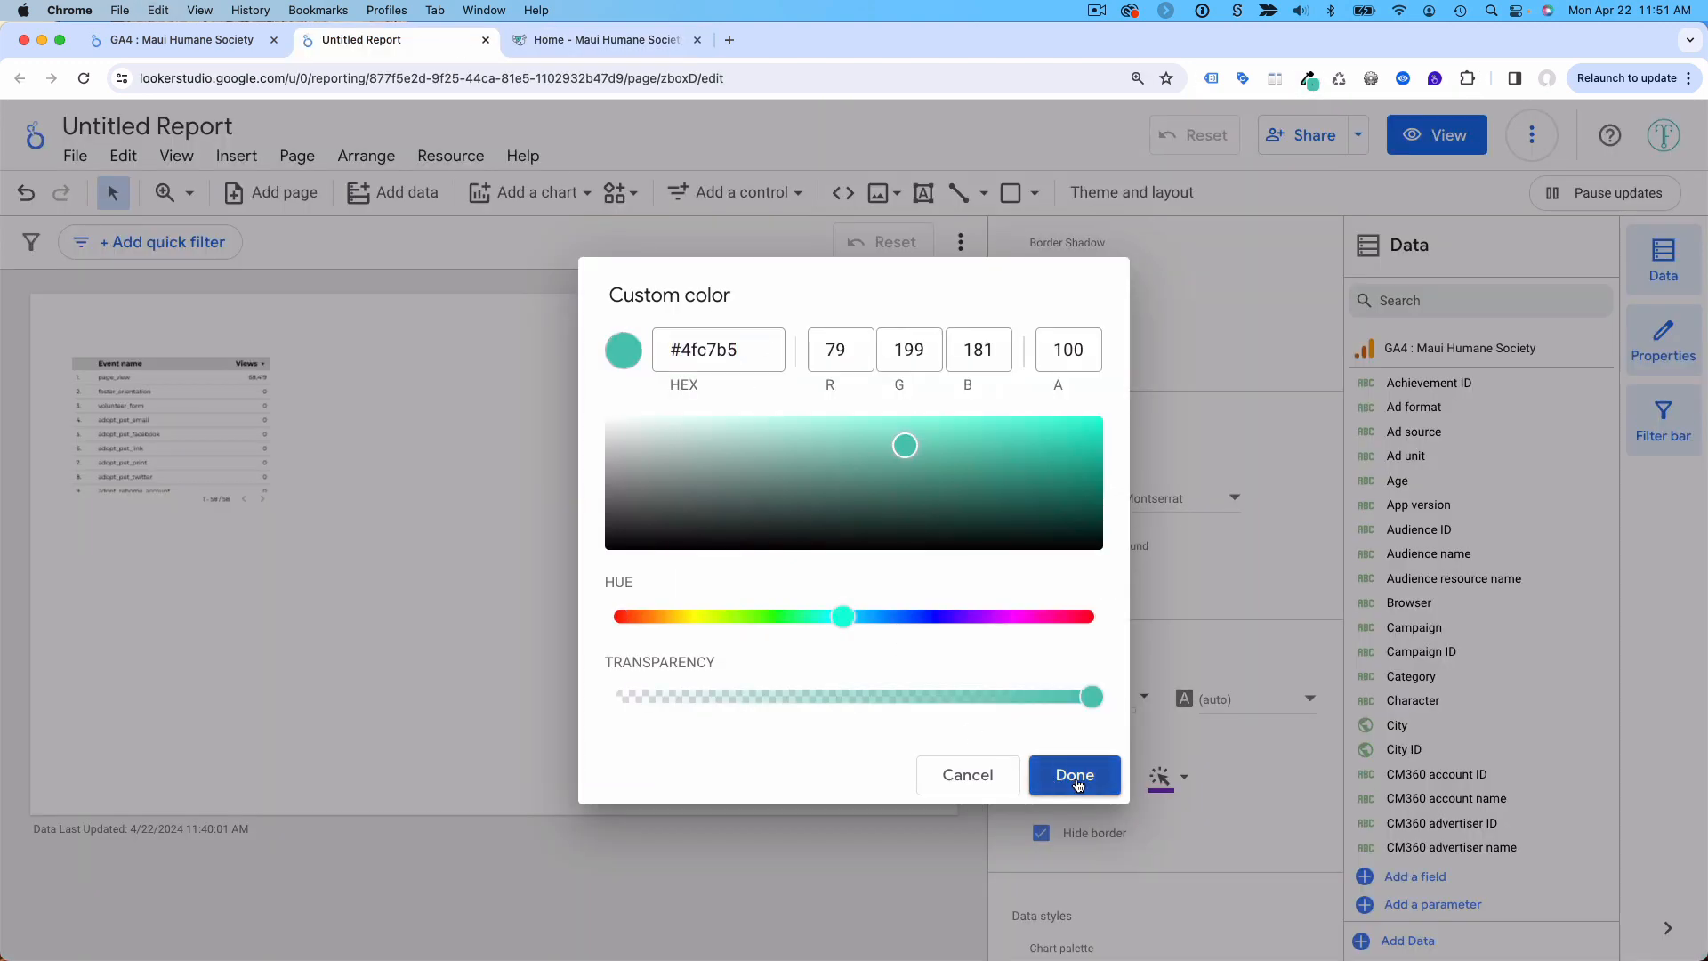
{"action": "left_click", "coordinate": [1075, 775]}
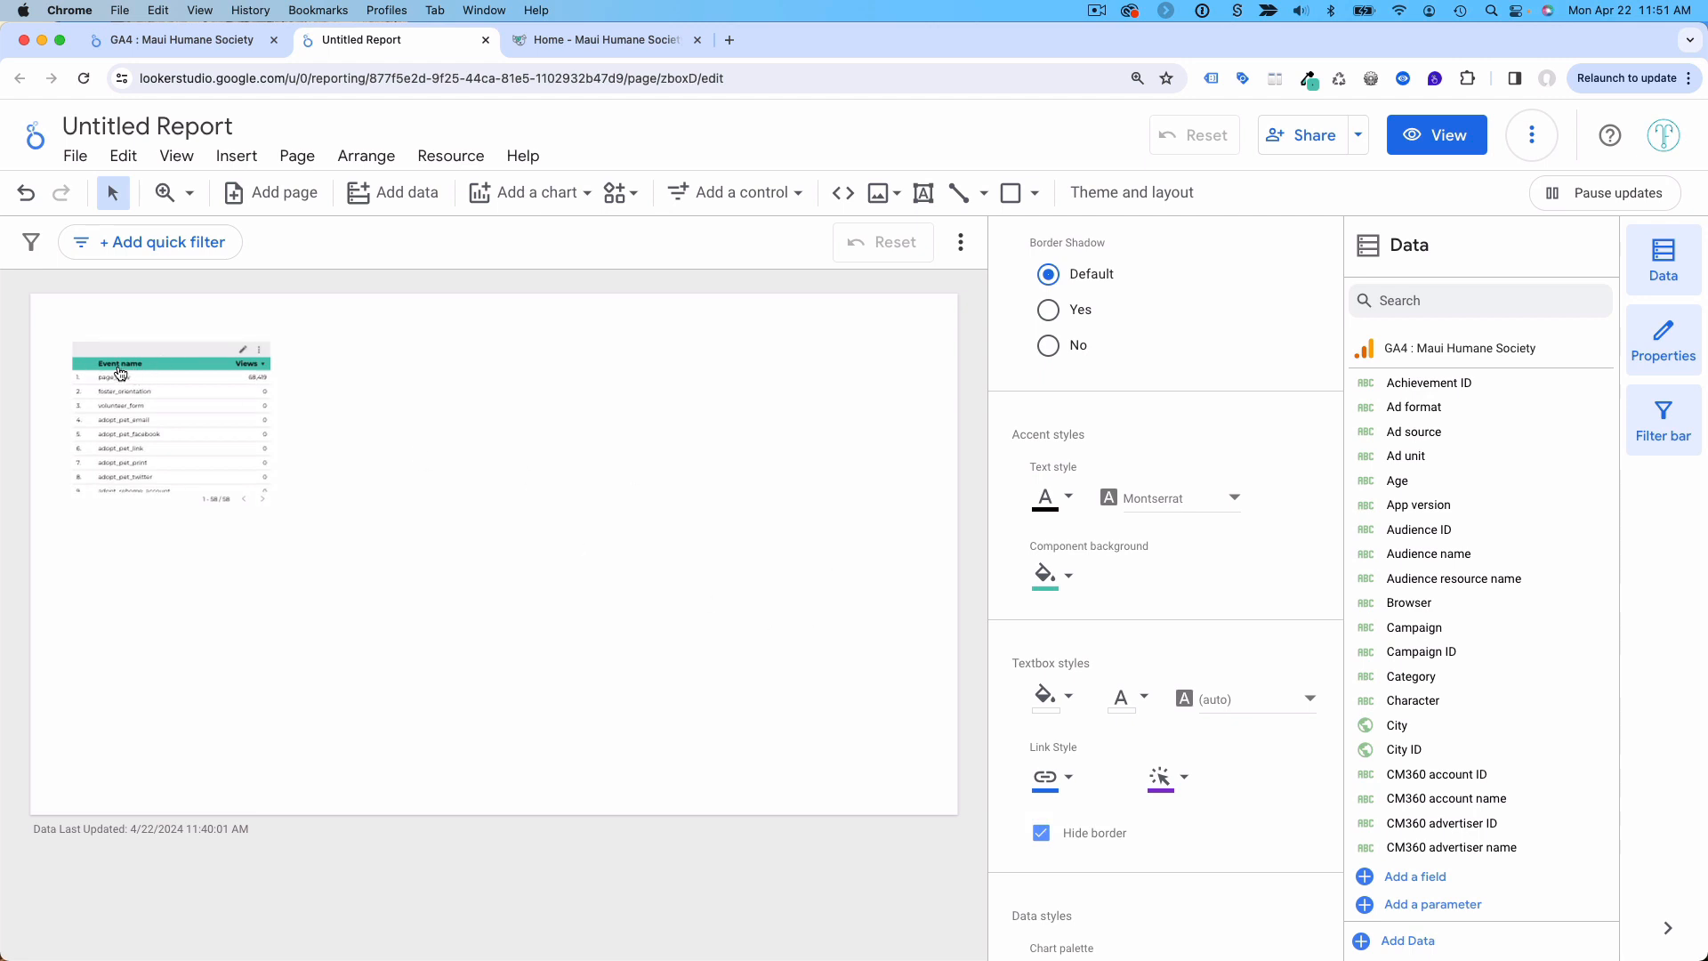
{"action": "left_click", "coordinate": [1048, 498]}
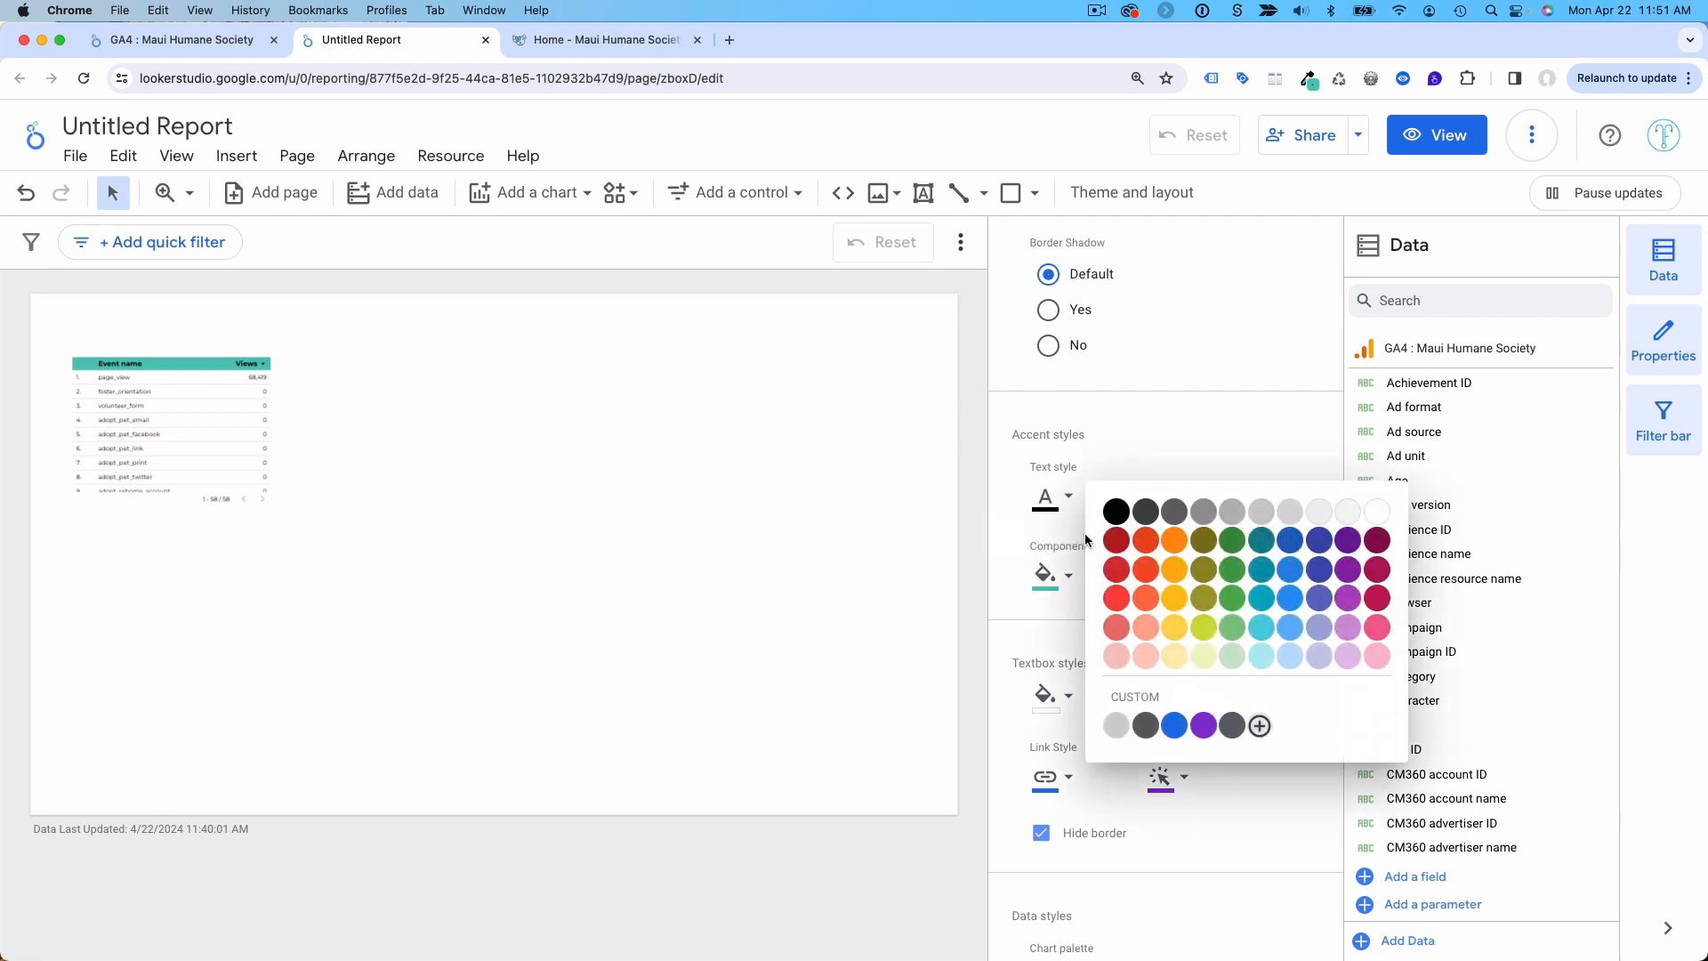
{"action": "left_click", "coordinate": [1379, 514]}
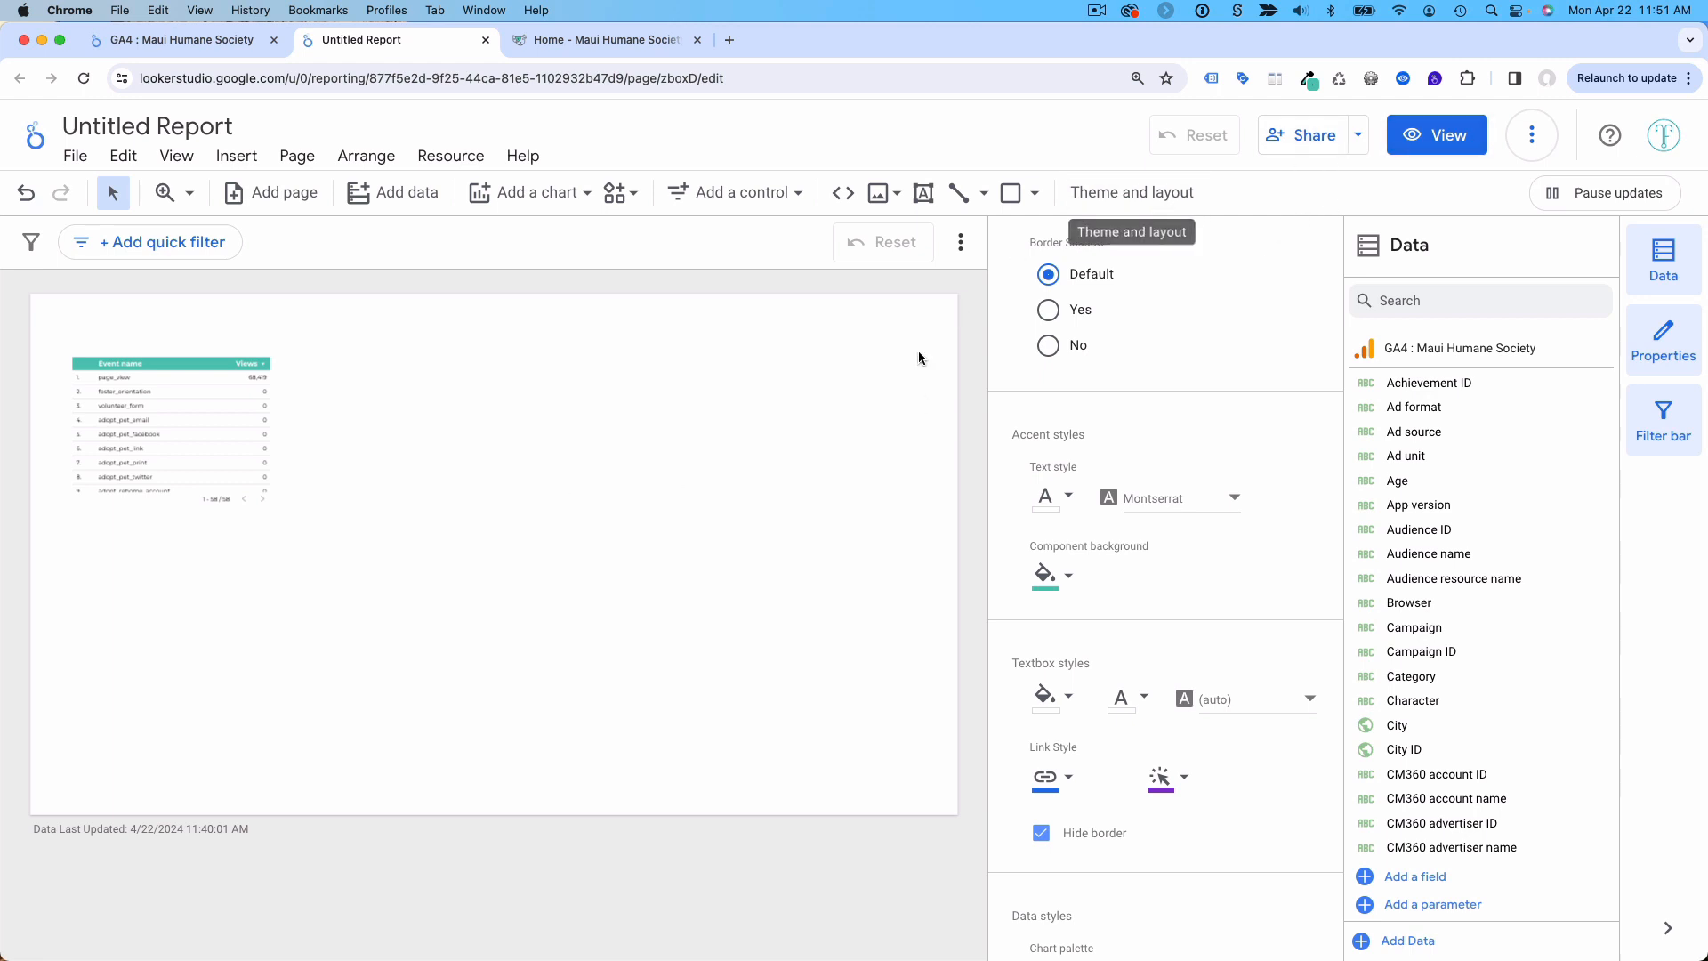
Step: Close the theme settings and move the event name table slightly lower on the report page
{"action": "left_click", "coordinate": [884, 366]}
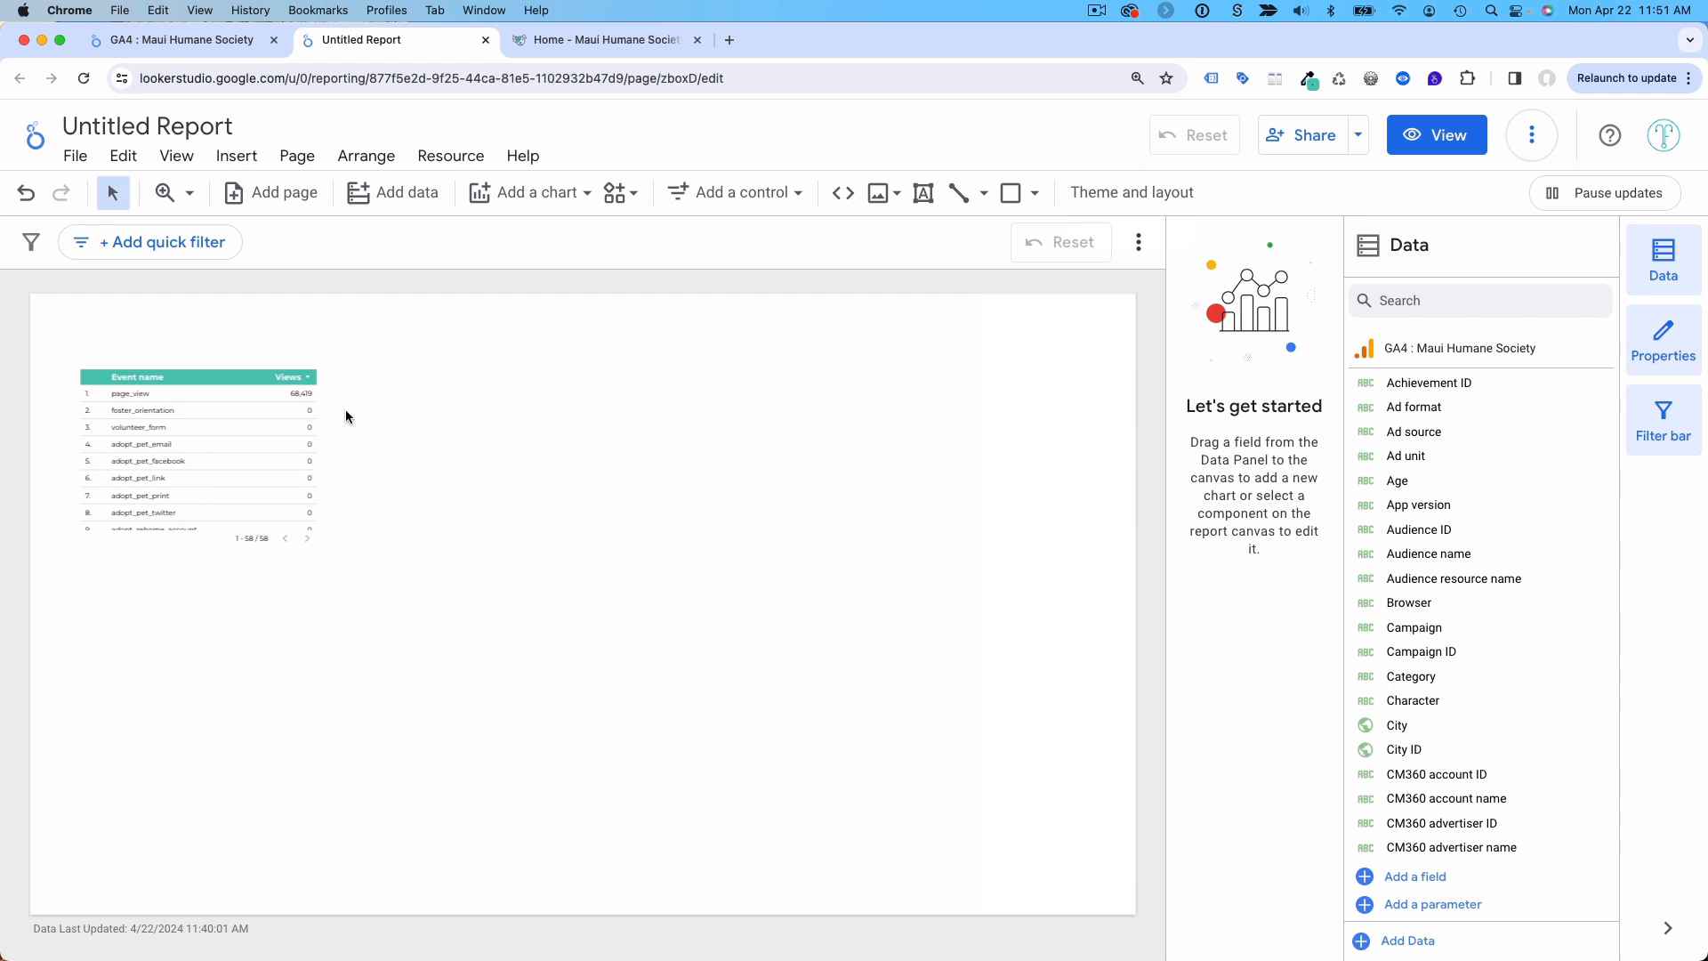
{"action": "left_click", "coordinate": [218, 398]}
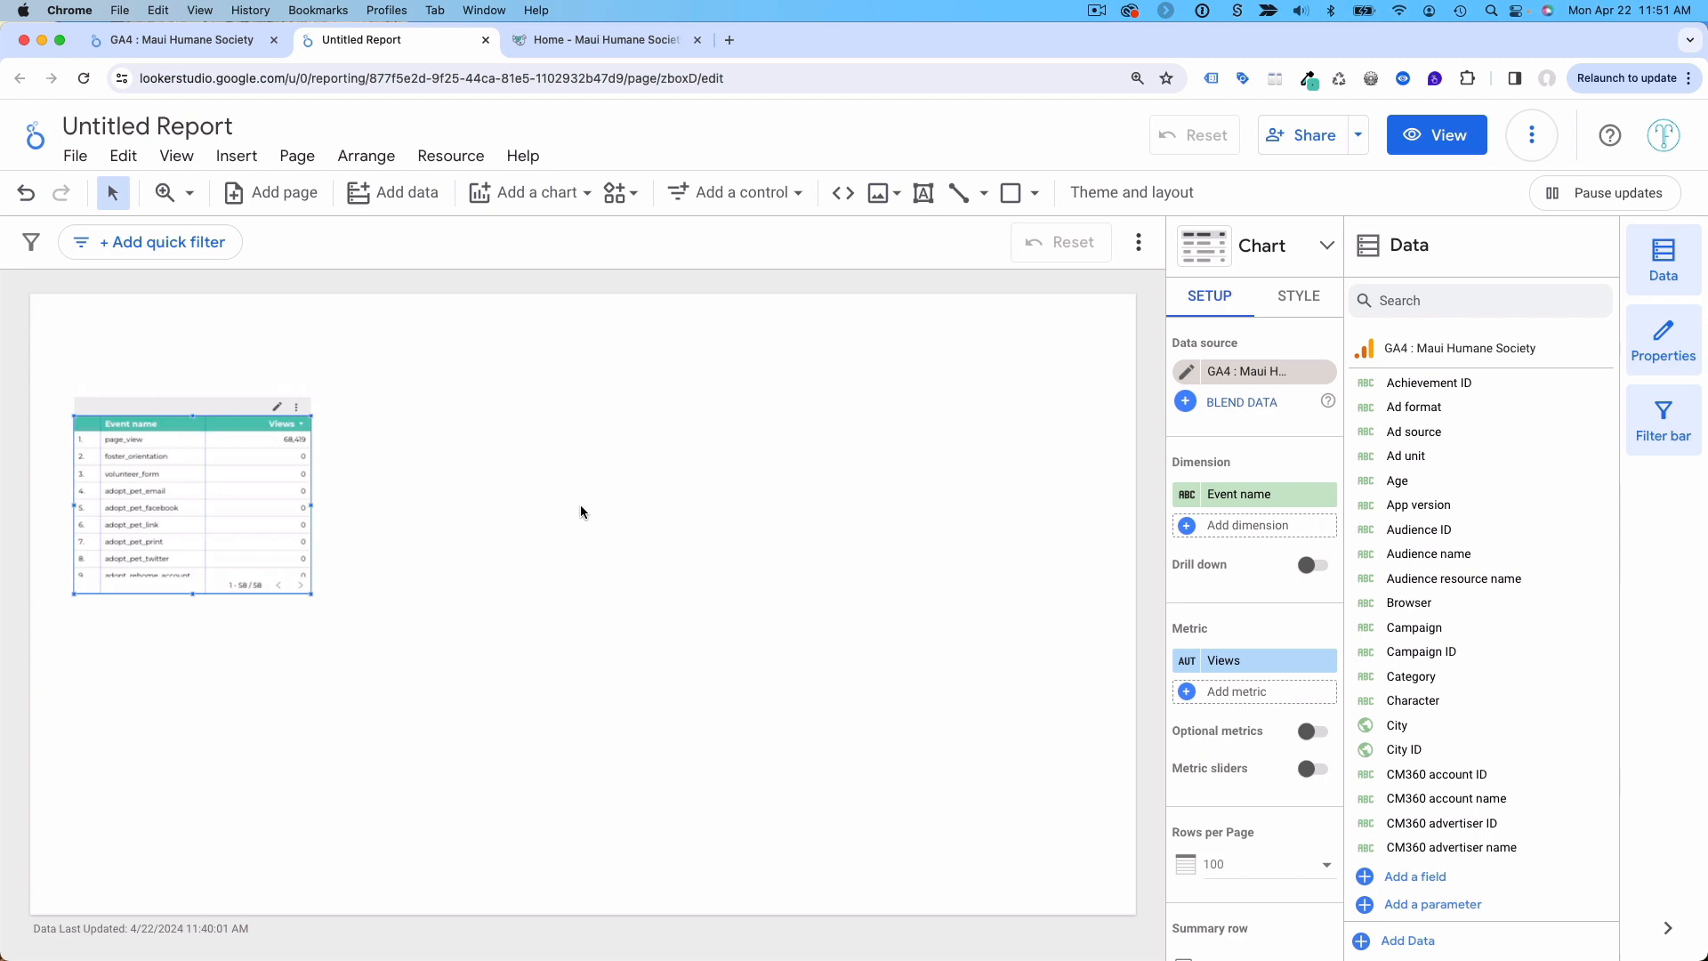
{"action": "left_click", "coordinate": [548, 430]}
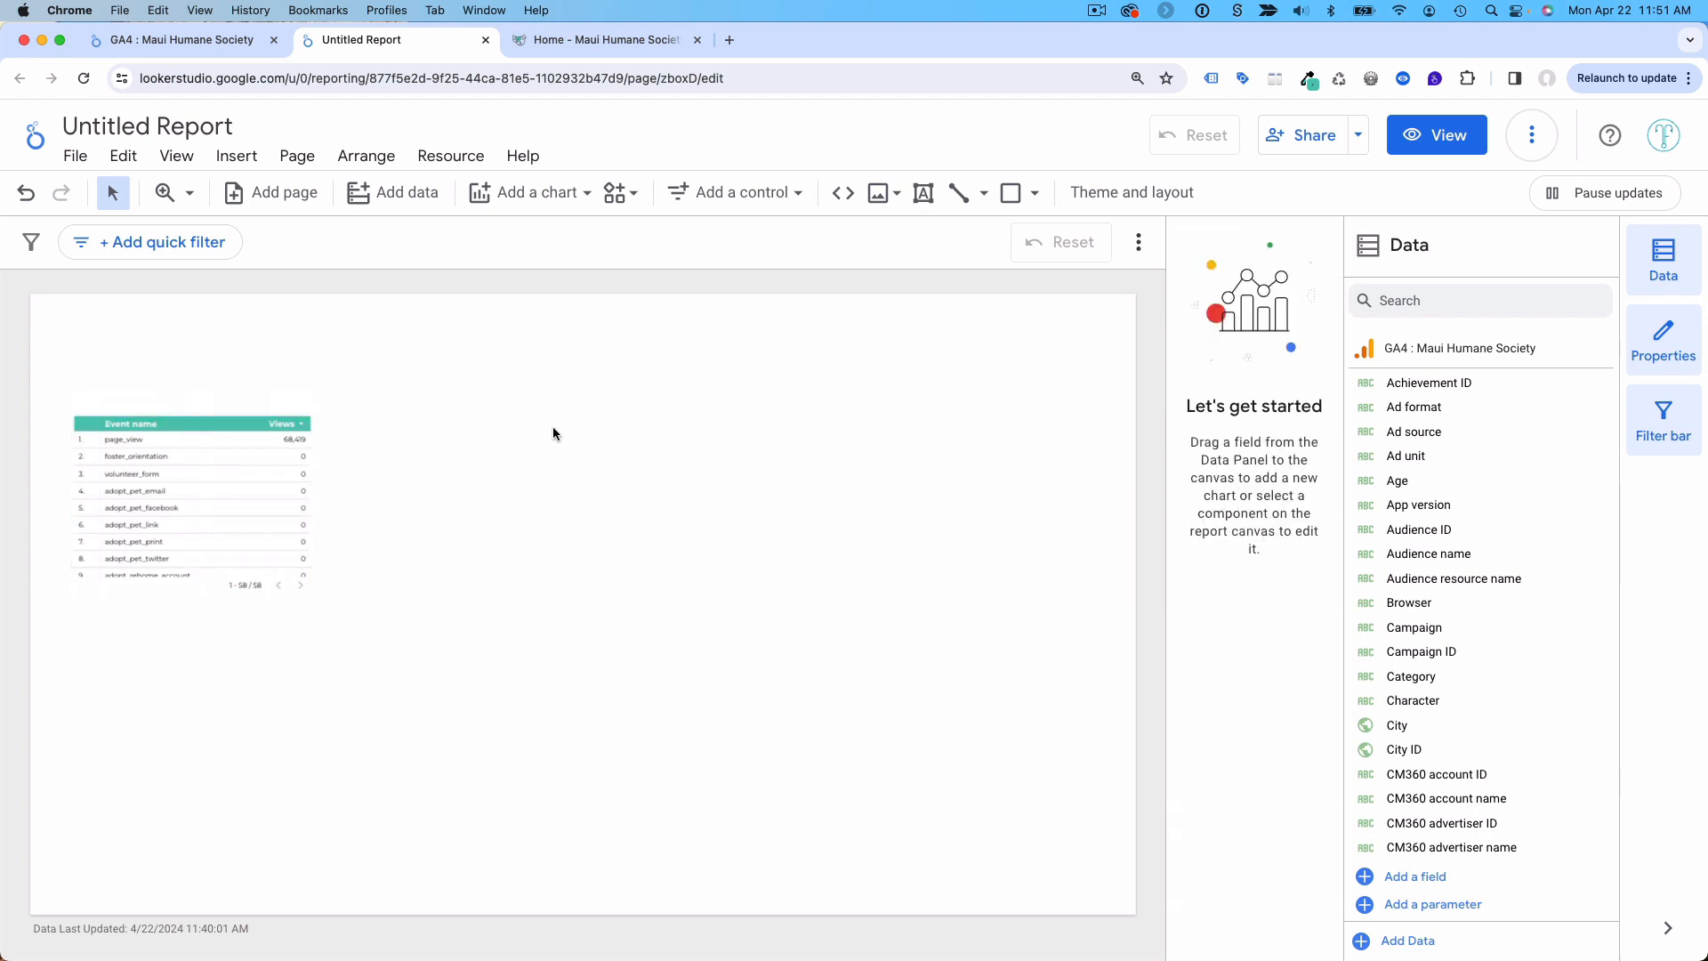
Step: Switch to the Maui Humane Society website and copy the image address of its header logo
{"action": "left_click", "coordinate": [580, 53]}
{"action": "right_click", "coordinate": [478, 133]}
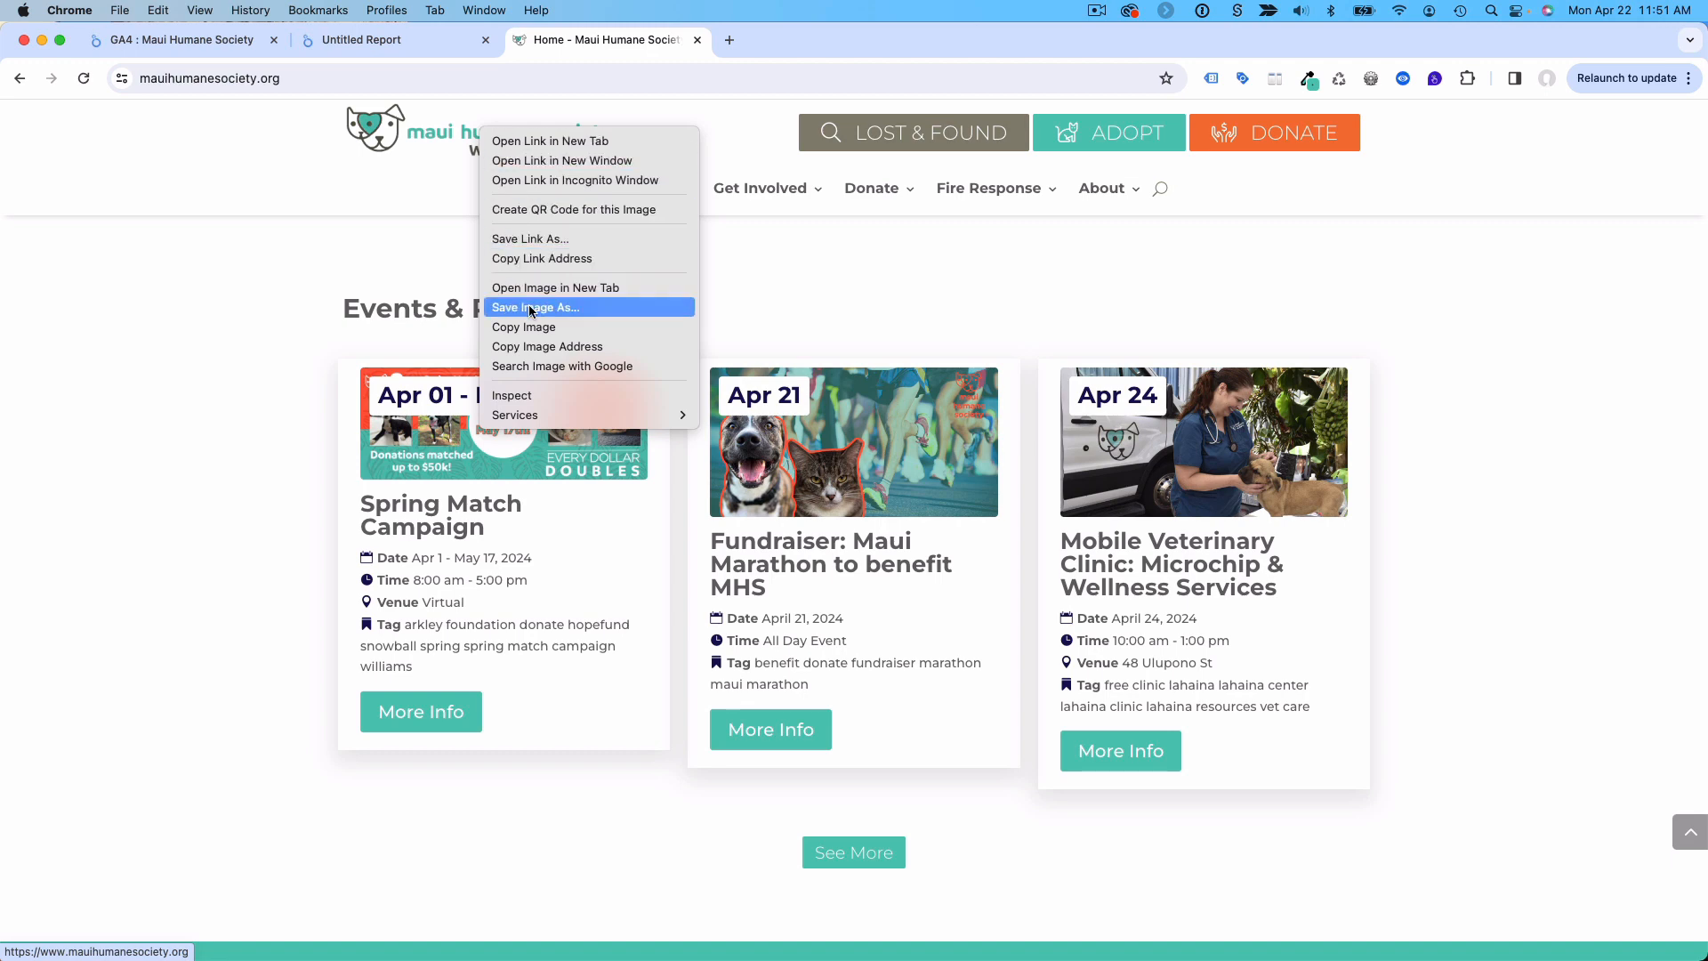
{"action": "left_click", "coordinate": [536, 348]}
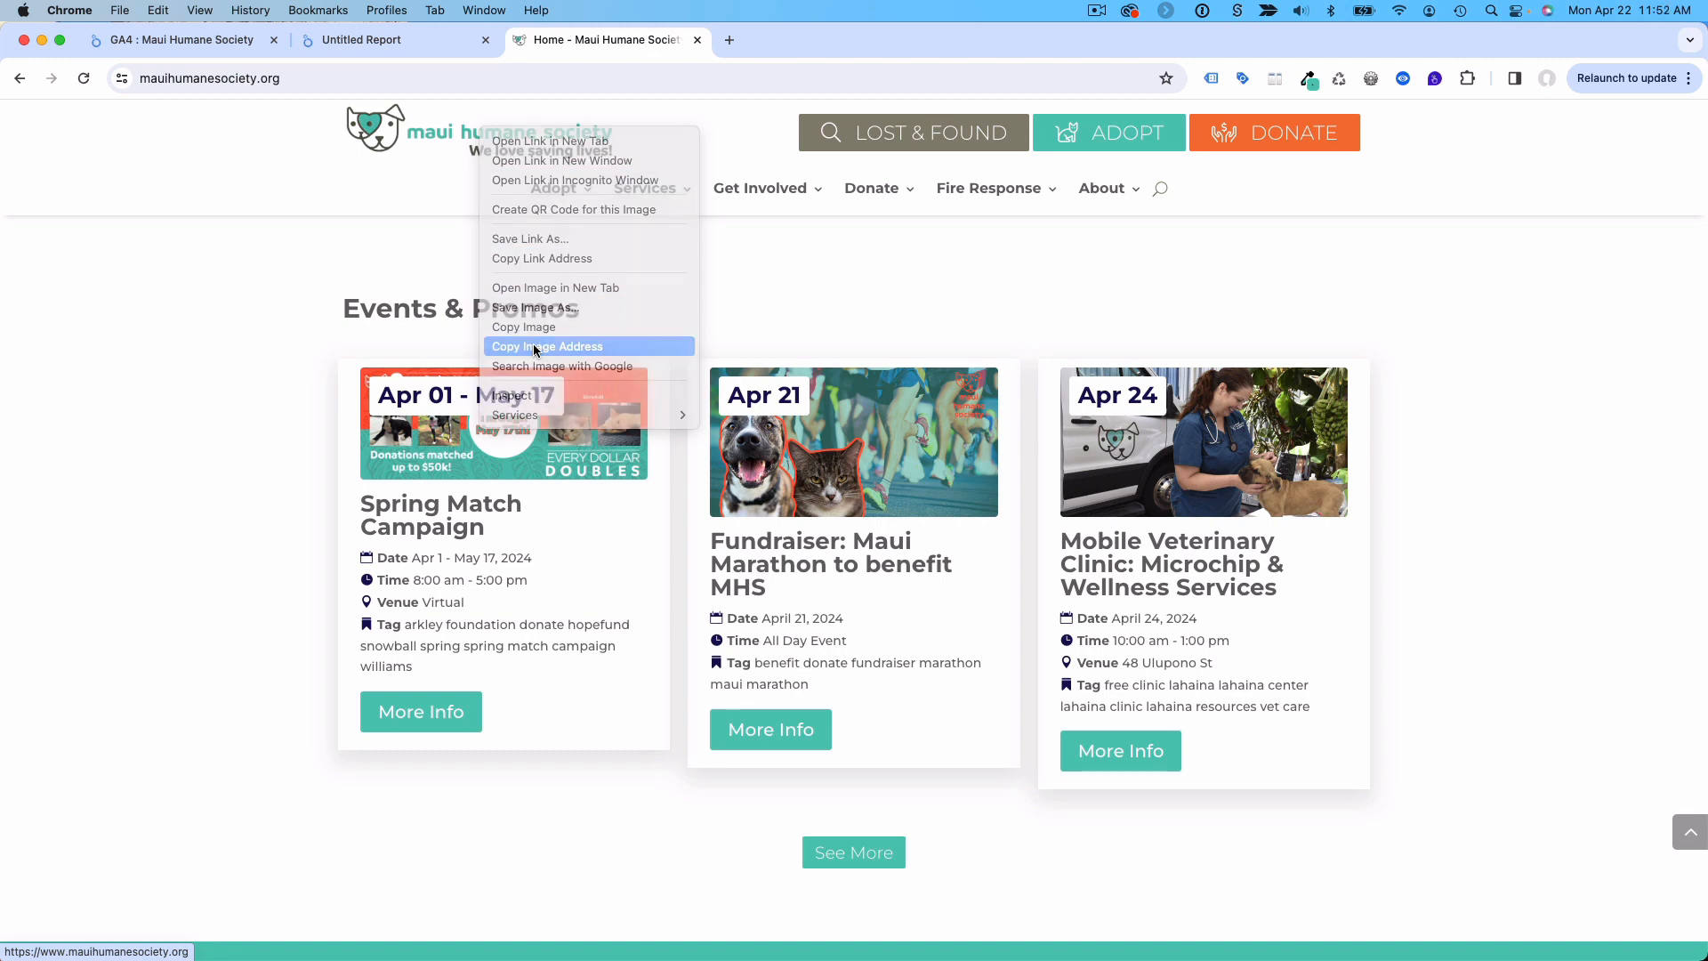
Step: Return to the Looker Studio report, insert the logo from the copied image URL, and place it in the page's upper-left corner
{"action": "left_click", "coordinate": [406, 46]}
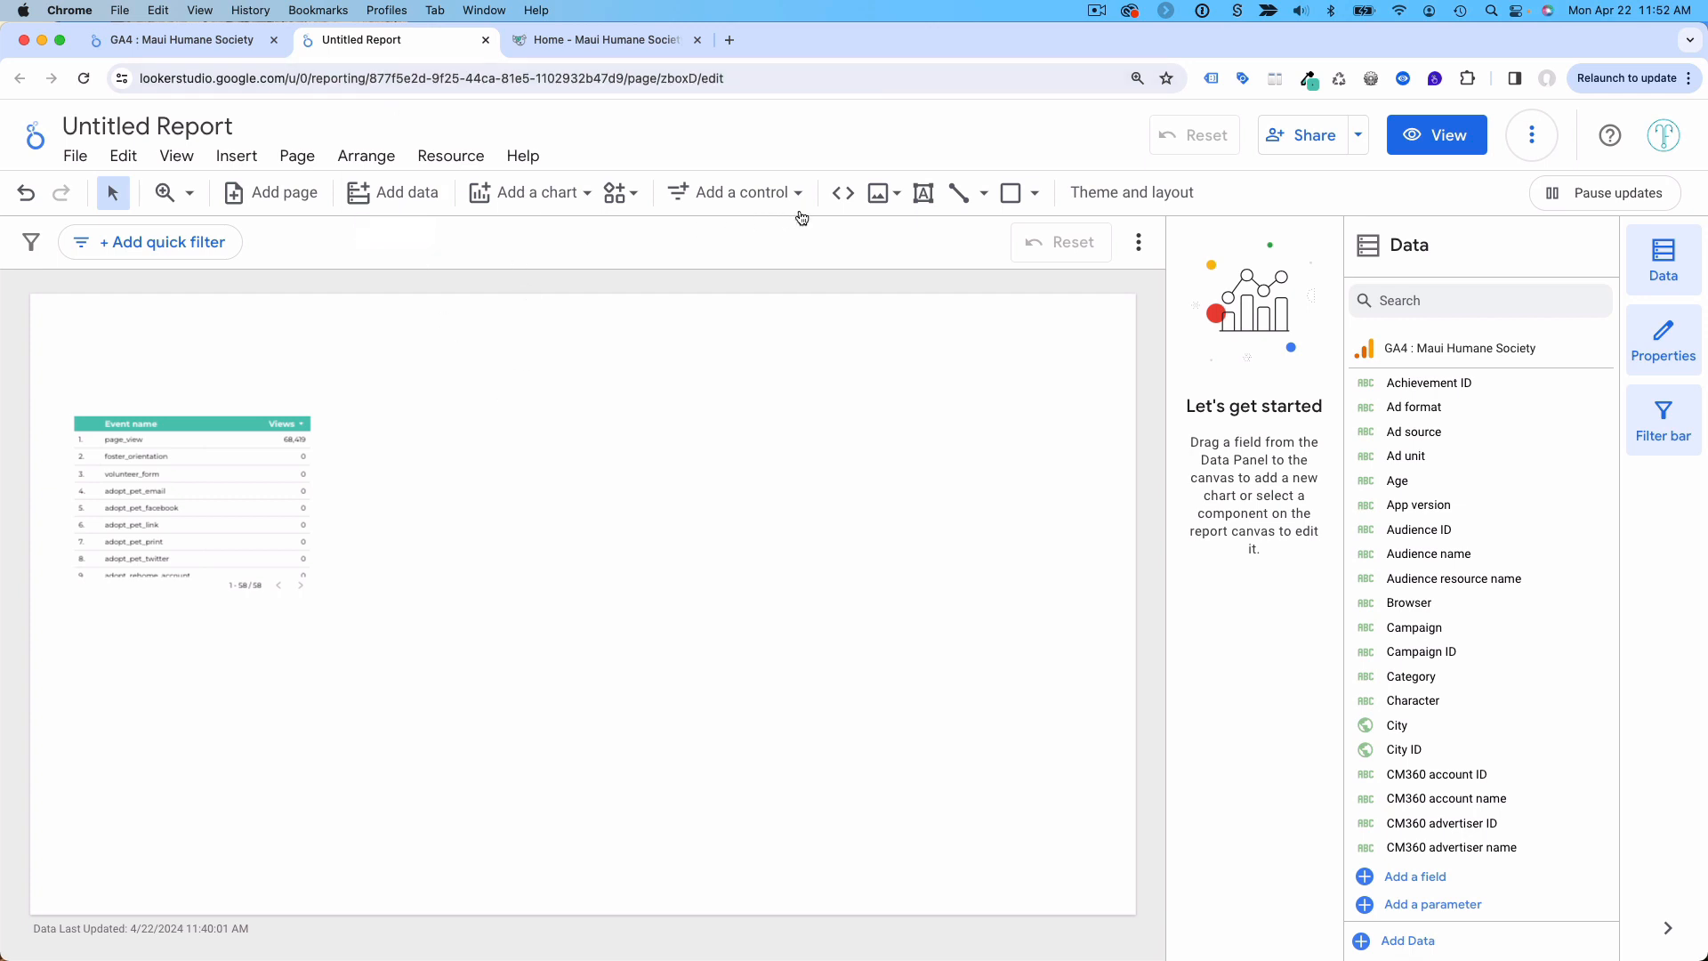
{"action": "left_click", "coordinate": [885, 192]}
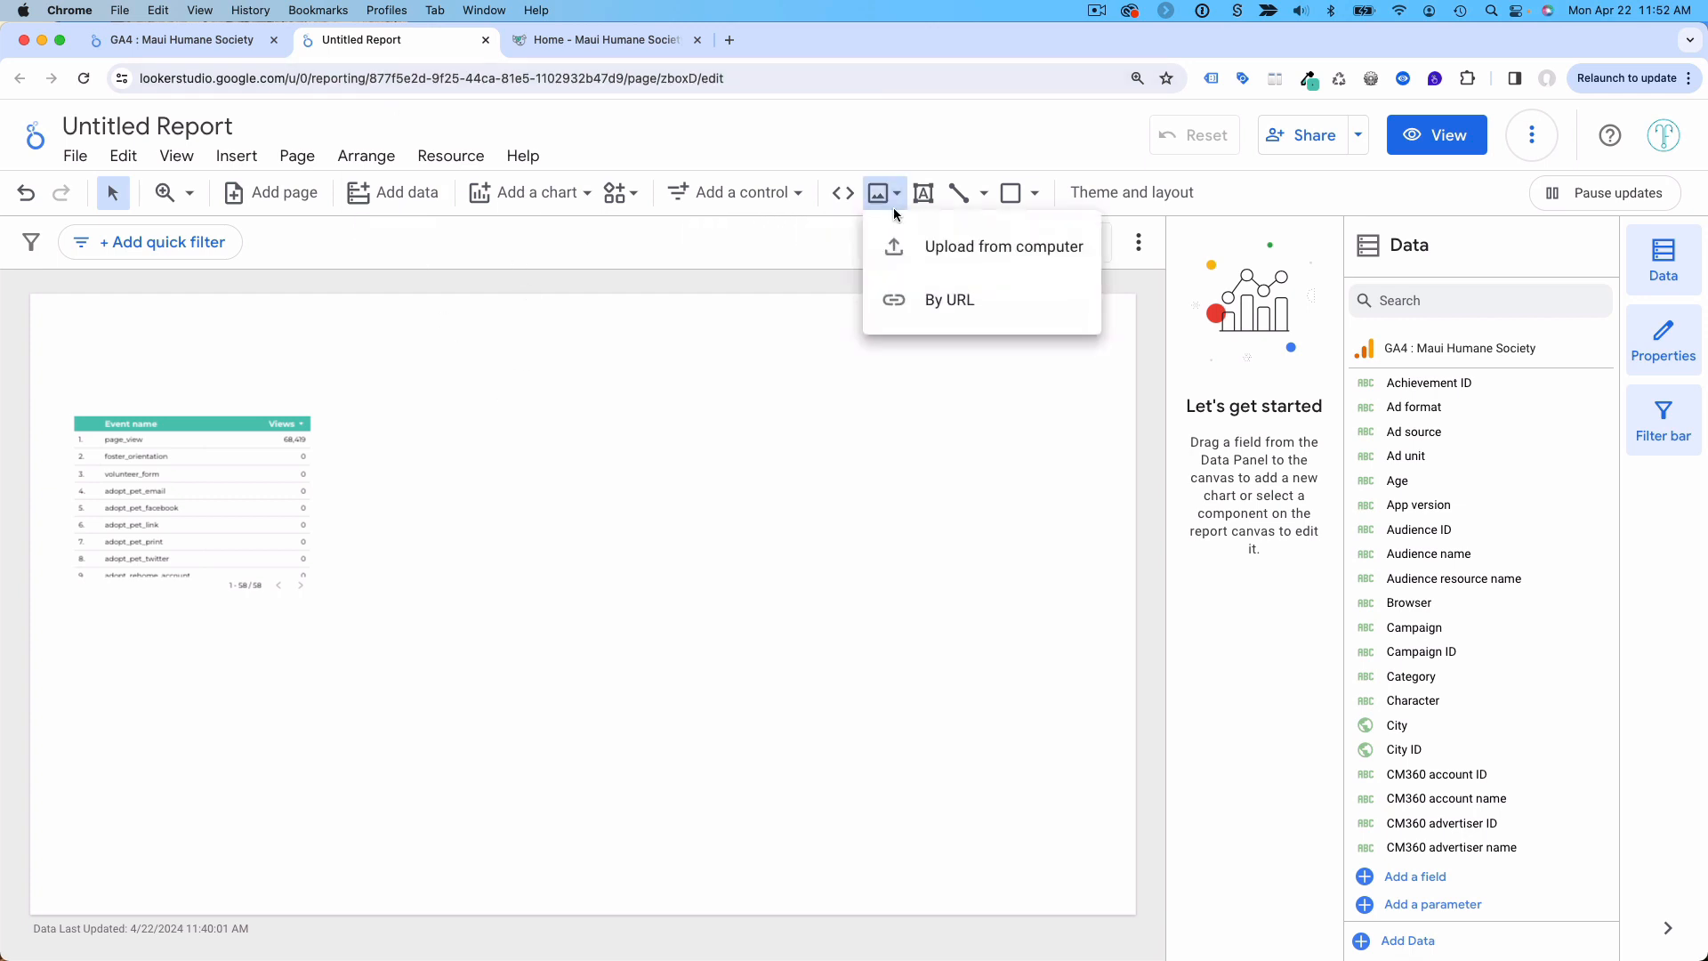
{"action": "left_click", "coordinate": [941, 299]}
{"action": "key", "text": "super+v"}
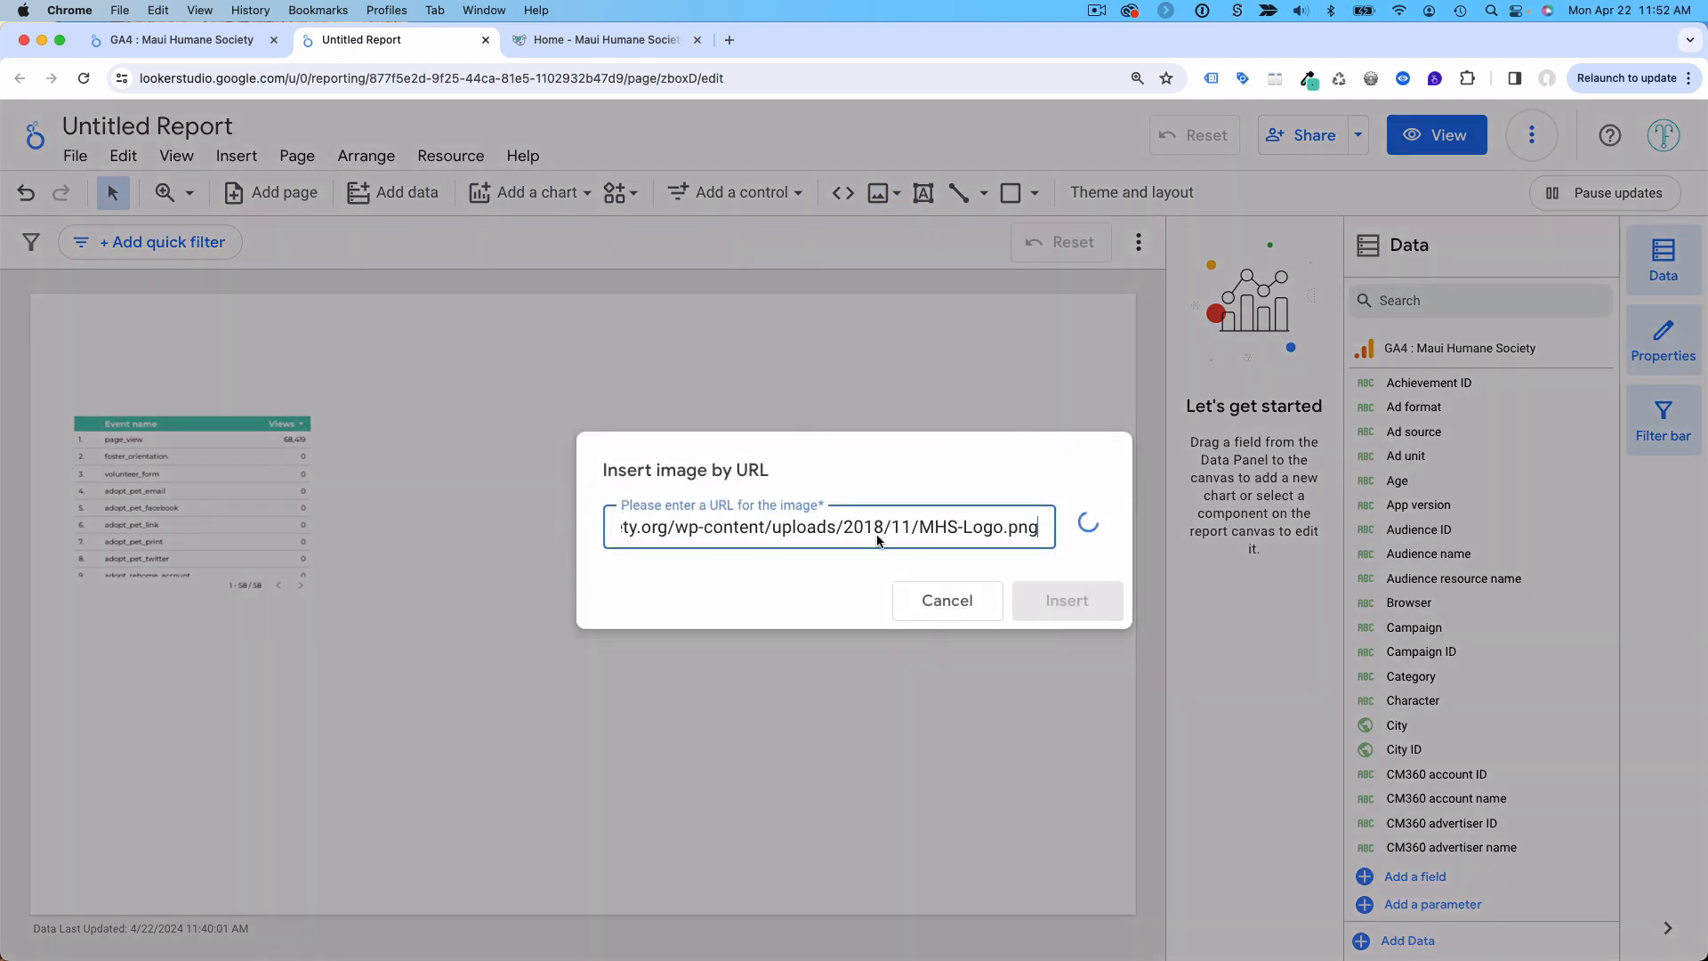
{"action": "left_click", "coordinate": [1068, 602]}
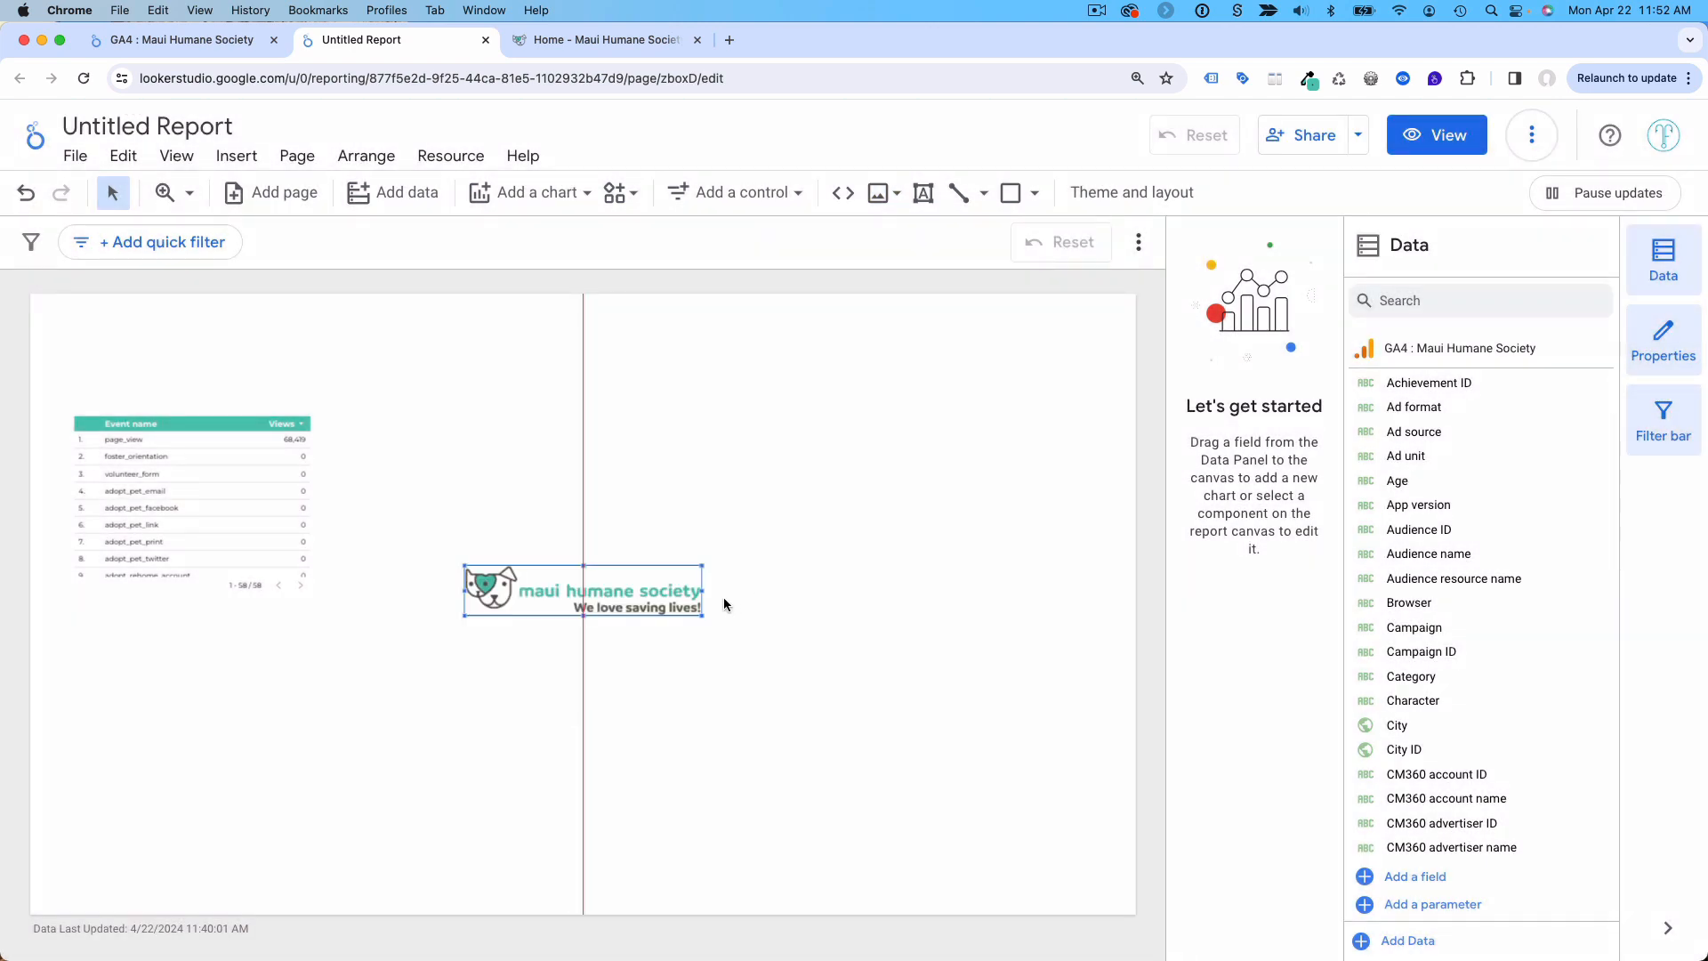
{"action": "left_click_drag", "start_coordinate": [556, 591], "coordinate": [157, 332]}
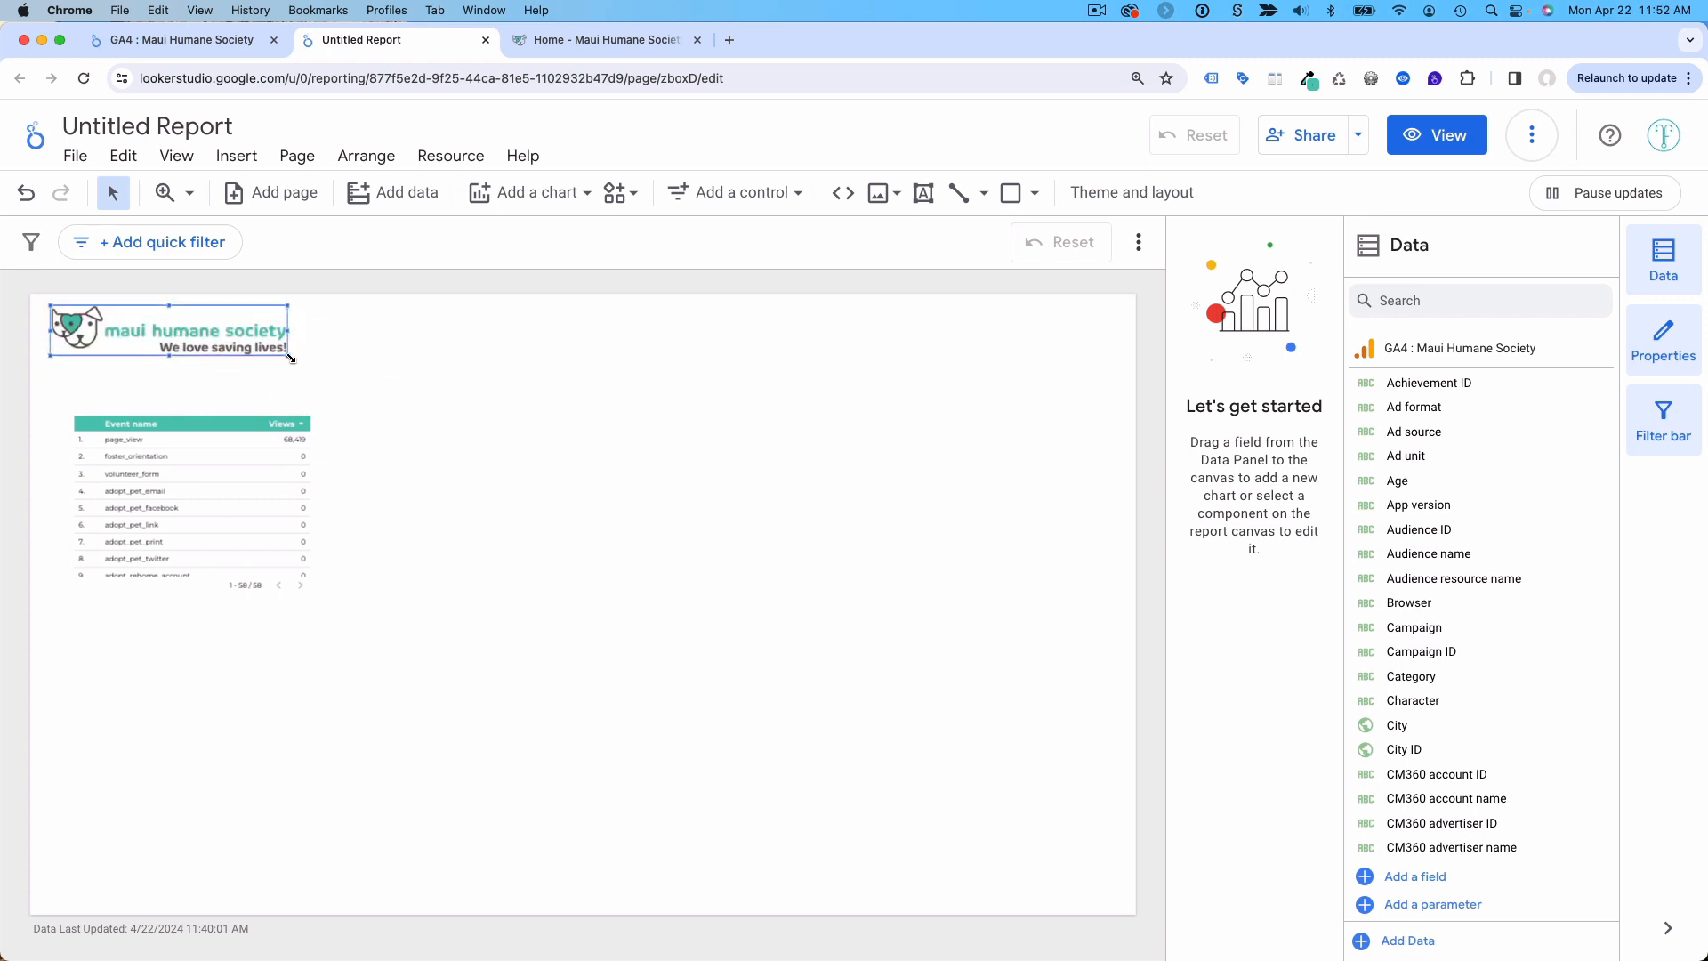
{"action": "mouse_move", "coordinate": [287, 357]}
{"action": "left_mouse_down"}
{"action": "mouse_move", "coordinate": [325, 362]}
{"action": "mouse_move", "coordinate": [287, 355]}
{"action": "left_mouse_up"}
Step: Add a date range control in the report page's upper-right corner, level with the logo
{"action": "left_click", "coordinate": [734, 195]}
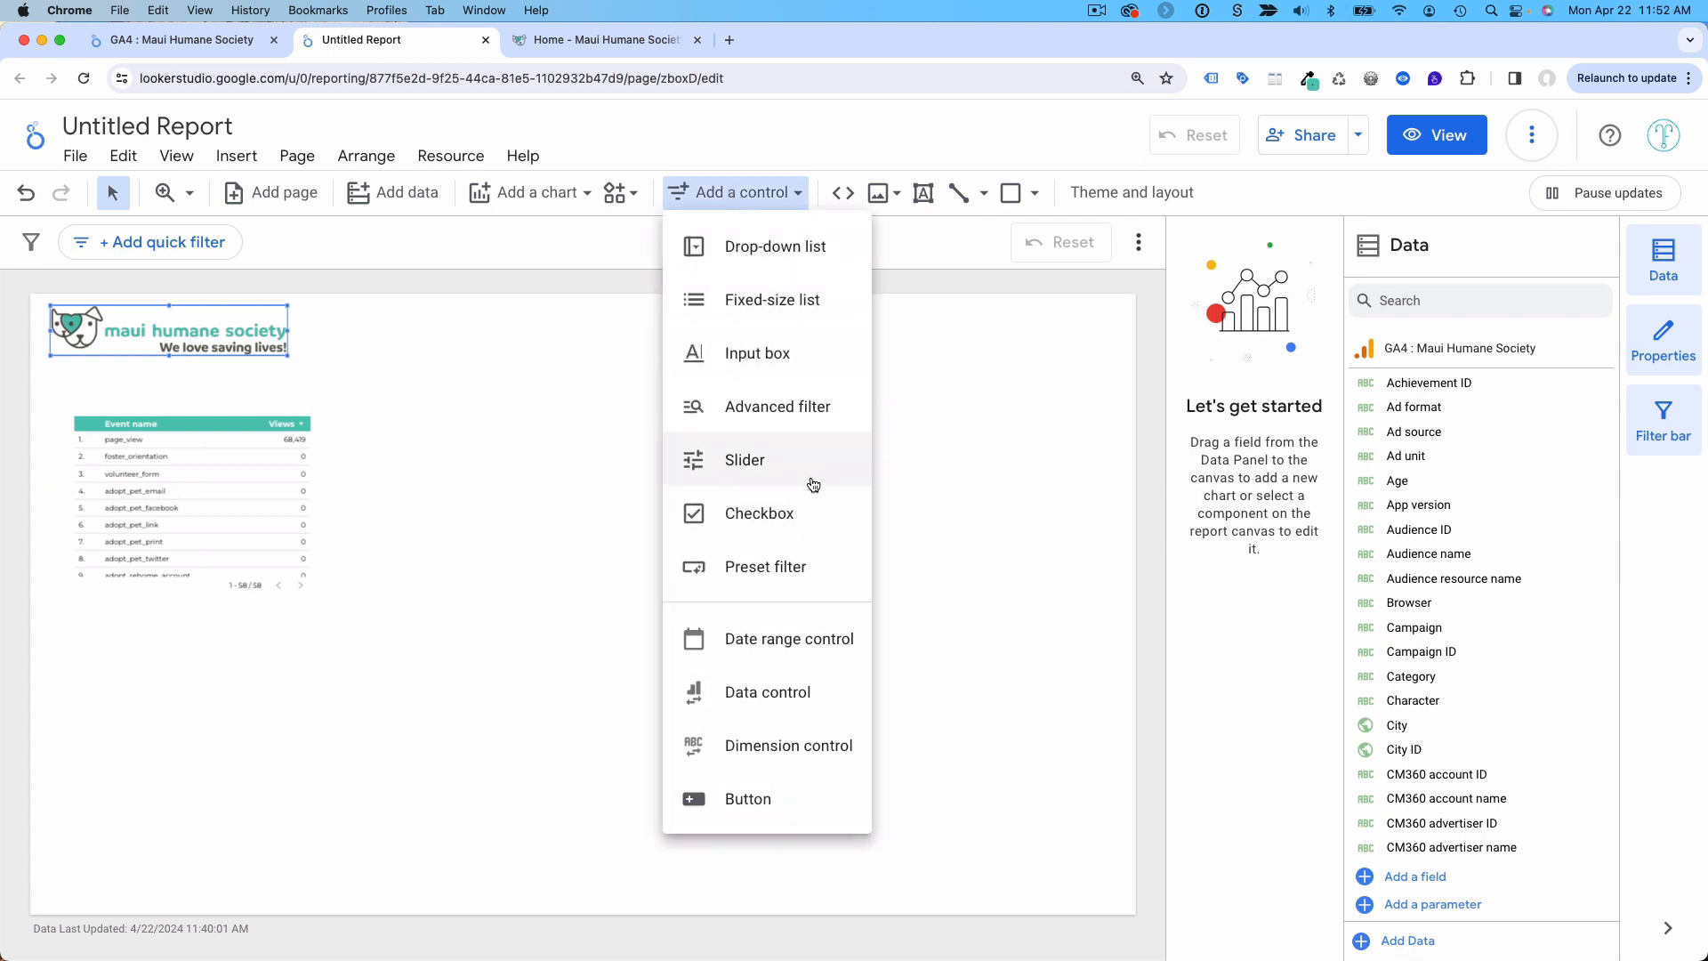
{"action": "left_click", "coordinate": [784, 639]}
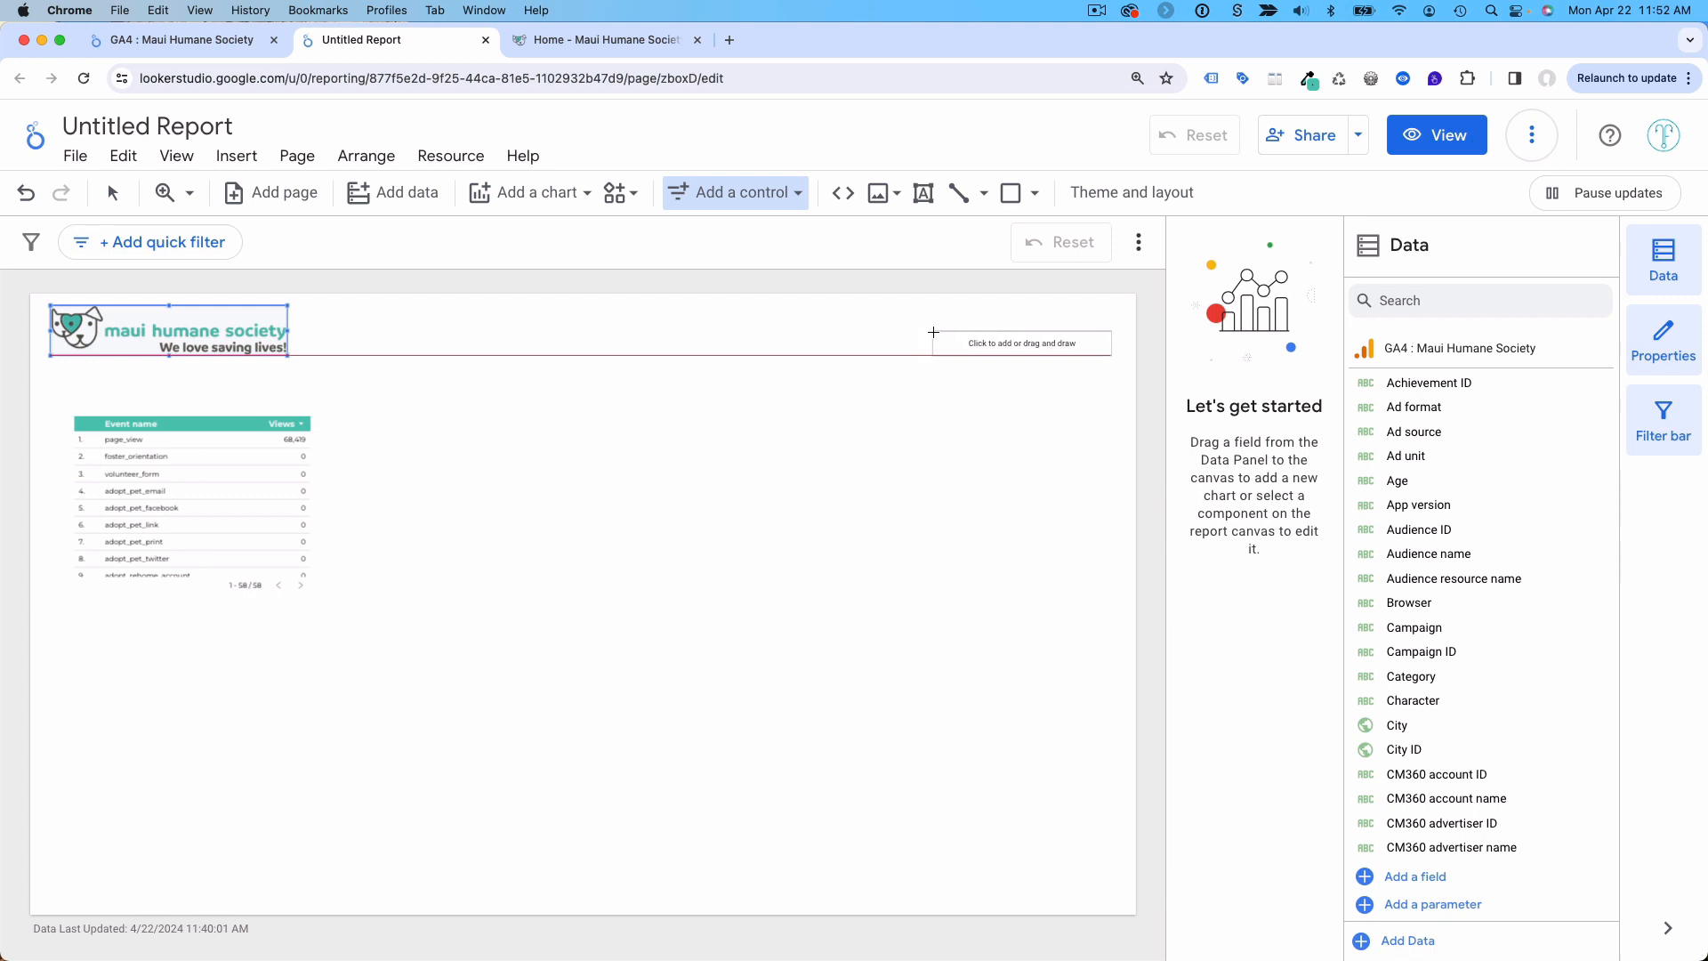
{"action": "left_click", "coordinate": [932, 331]}
{"action": "left_click_drag", "start_coordinate": [965, 340], "coordinate": [963, 334]}
{"action": "left_click", "coordinate": [954, 335]}
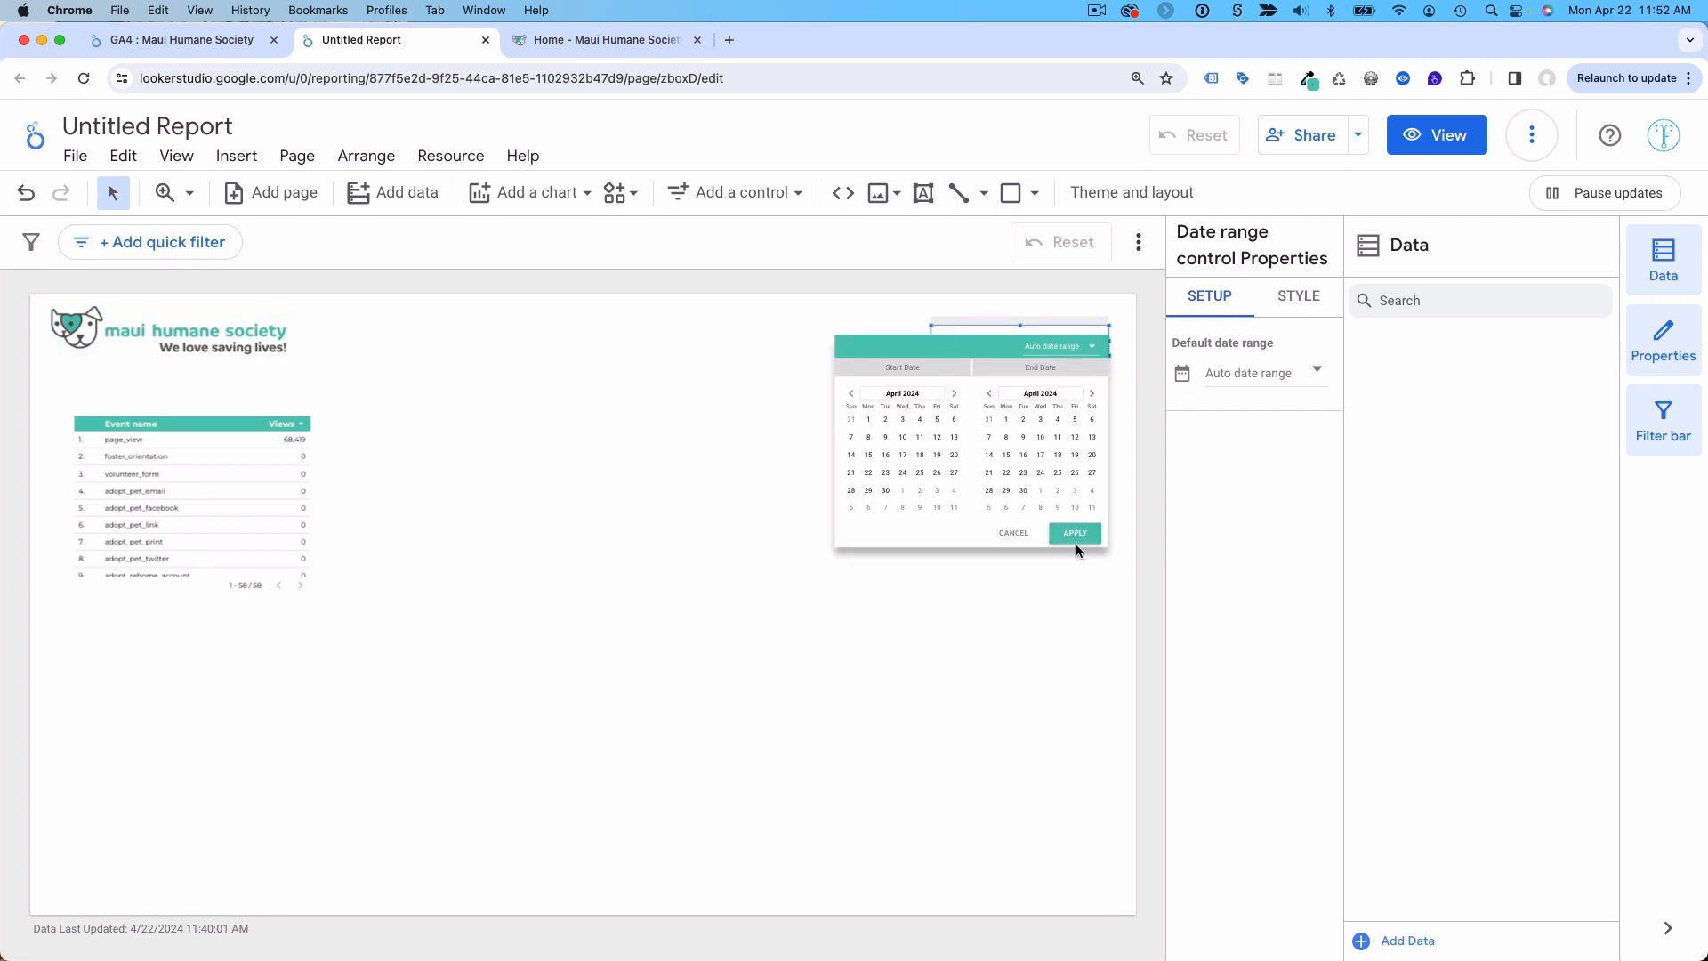
{"action": "left_click", "coordinate": [1257, 372]}
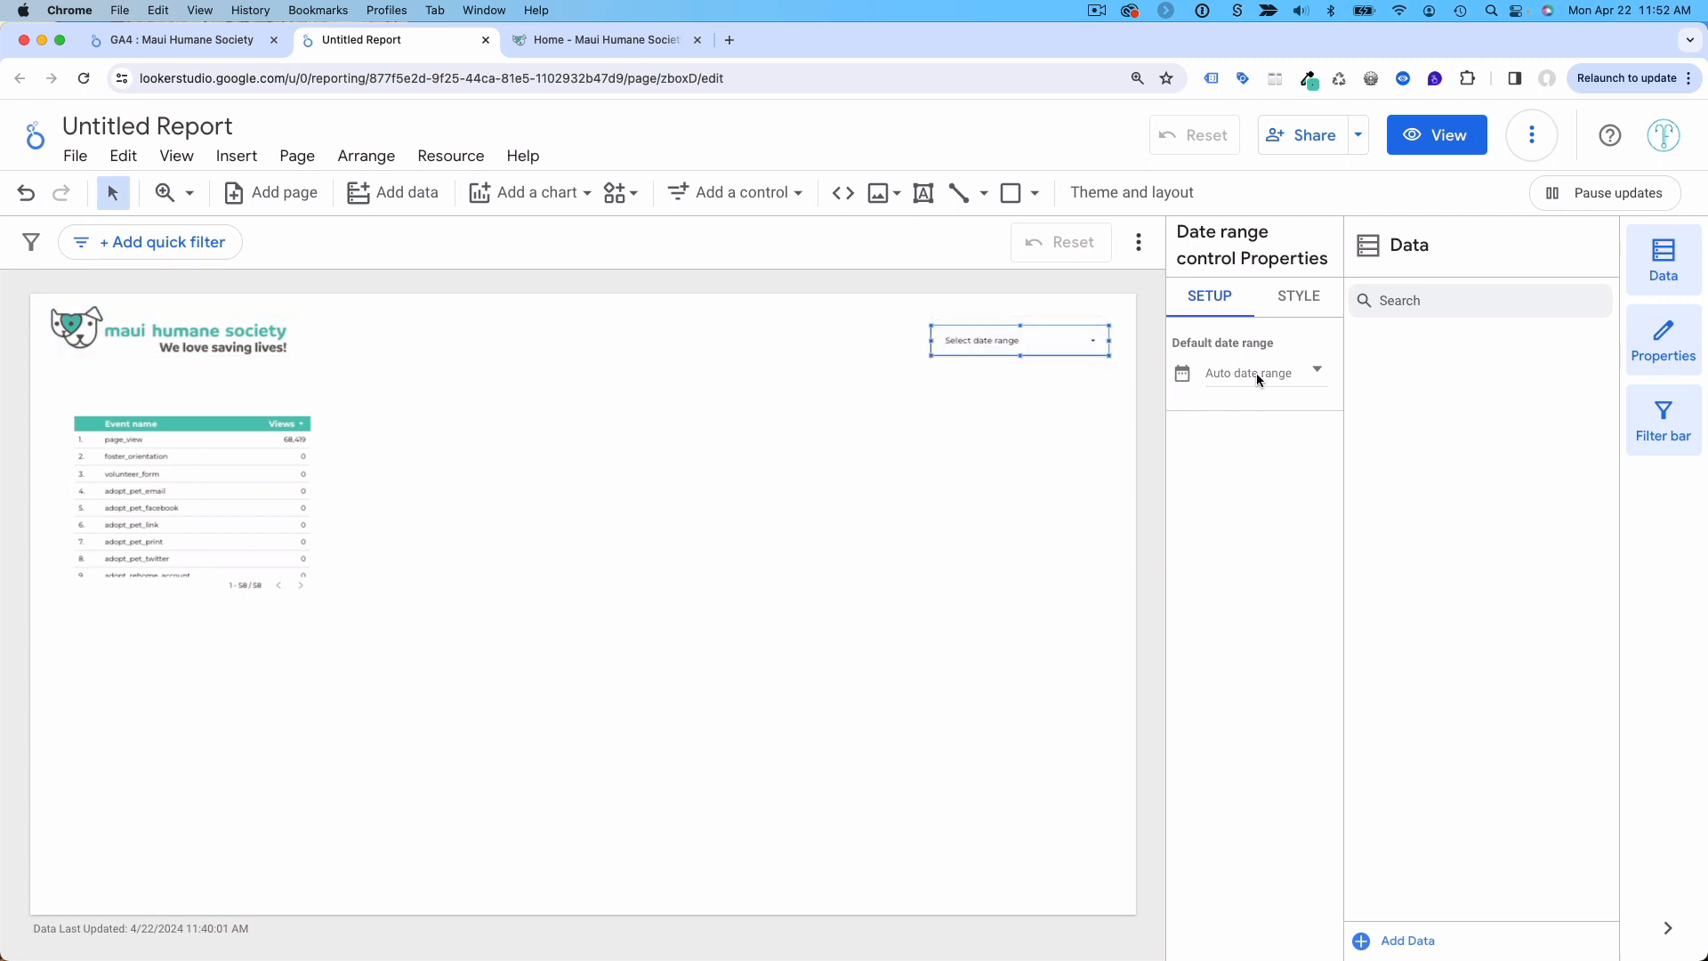
{"action": "left_click", "coordinate": [1257, 375]}
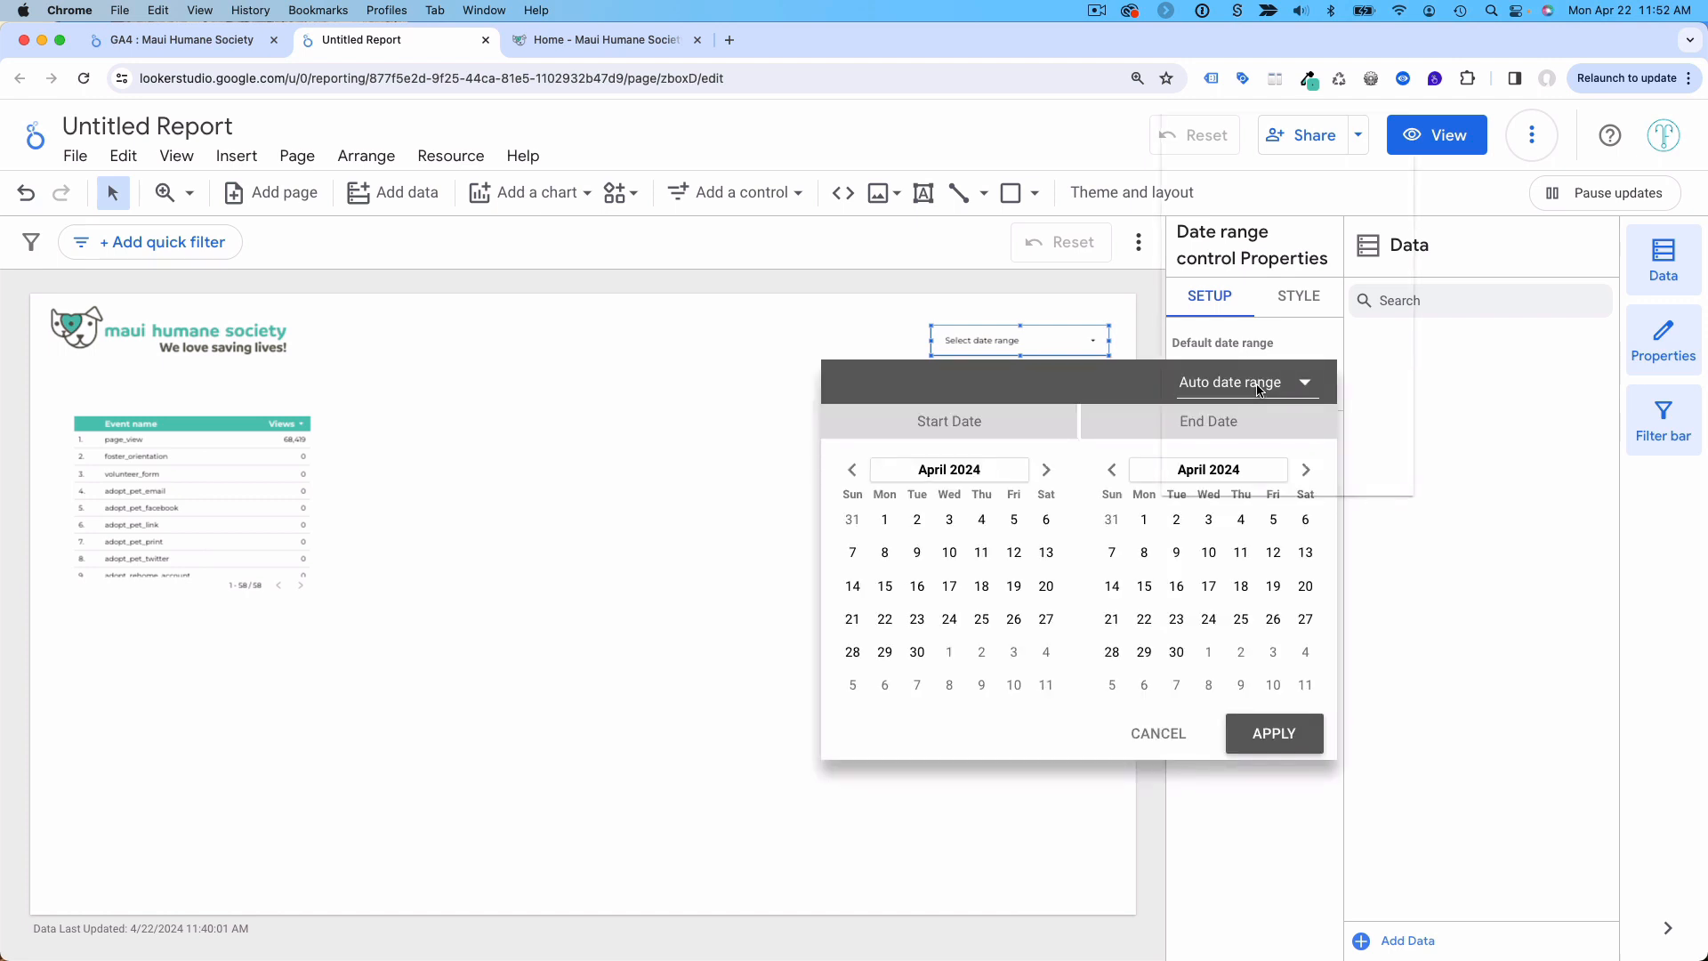
{"action": "left_click", "coordinate": [1259, 392]}
{"action": "scroll", "coordinate": [1259, 393], "scroll_direction": "up", "scroll_amount": 2}
{"action": "scroll", "coordinate": [1259, 392], "scroll_direction": "up", "scroll_amount": 1}
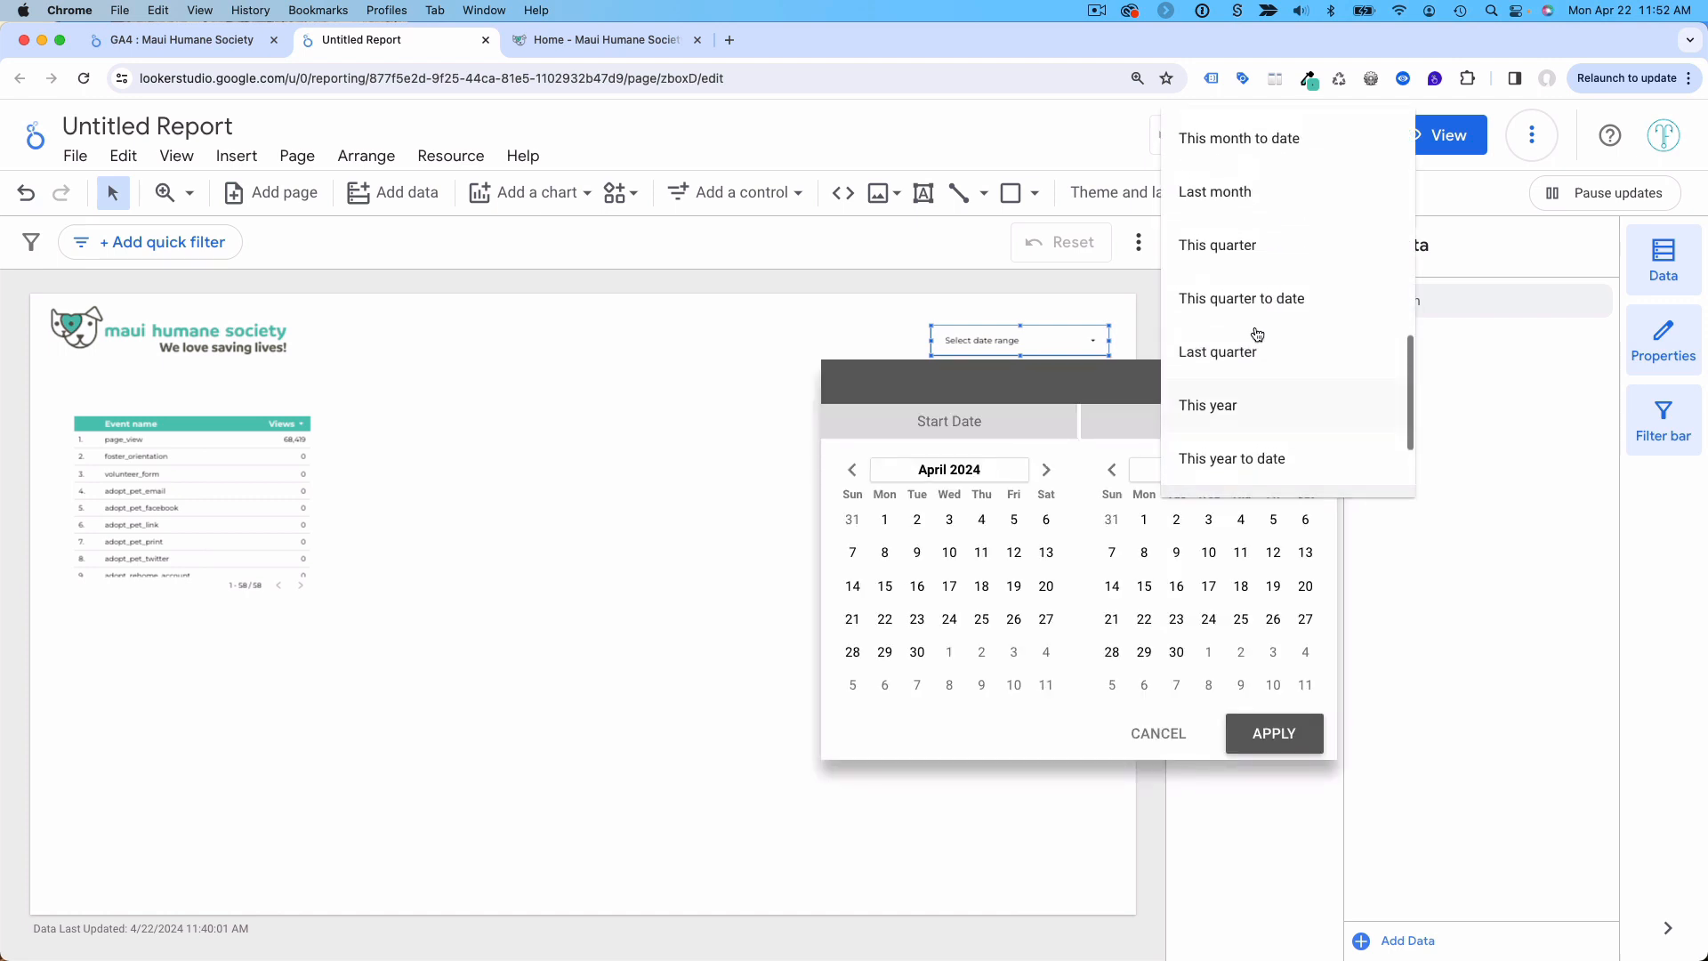
{"action": "left_click", "coordinate": [686, 375]}
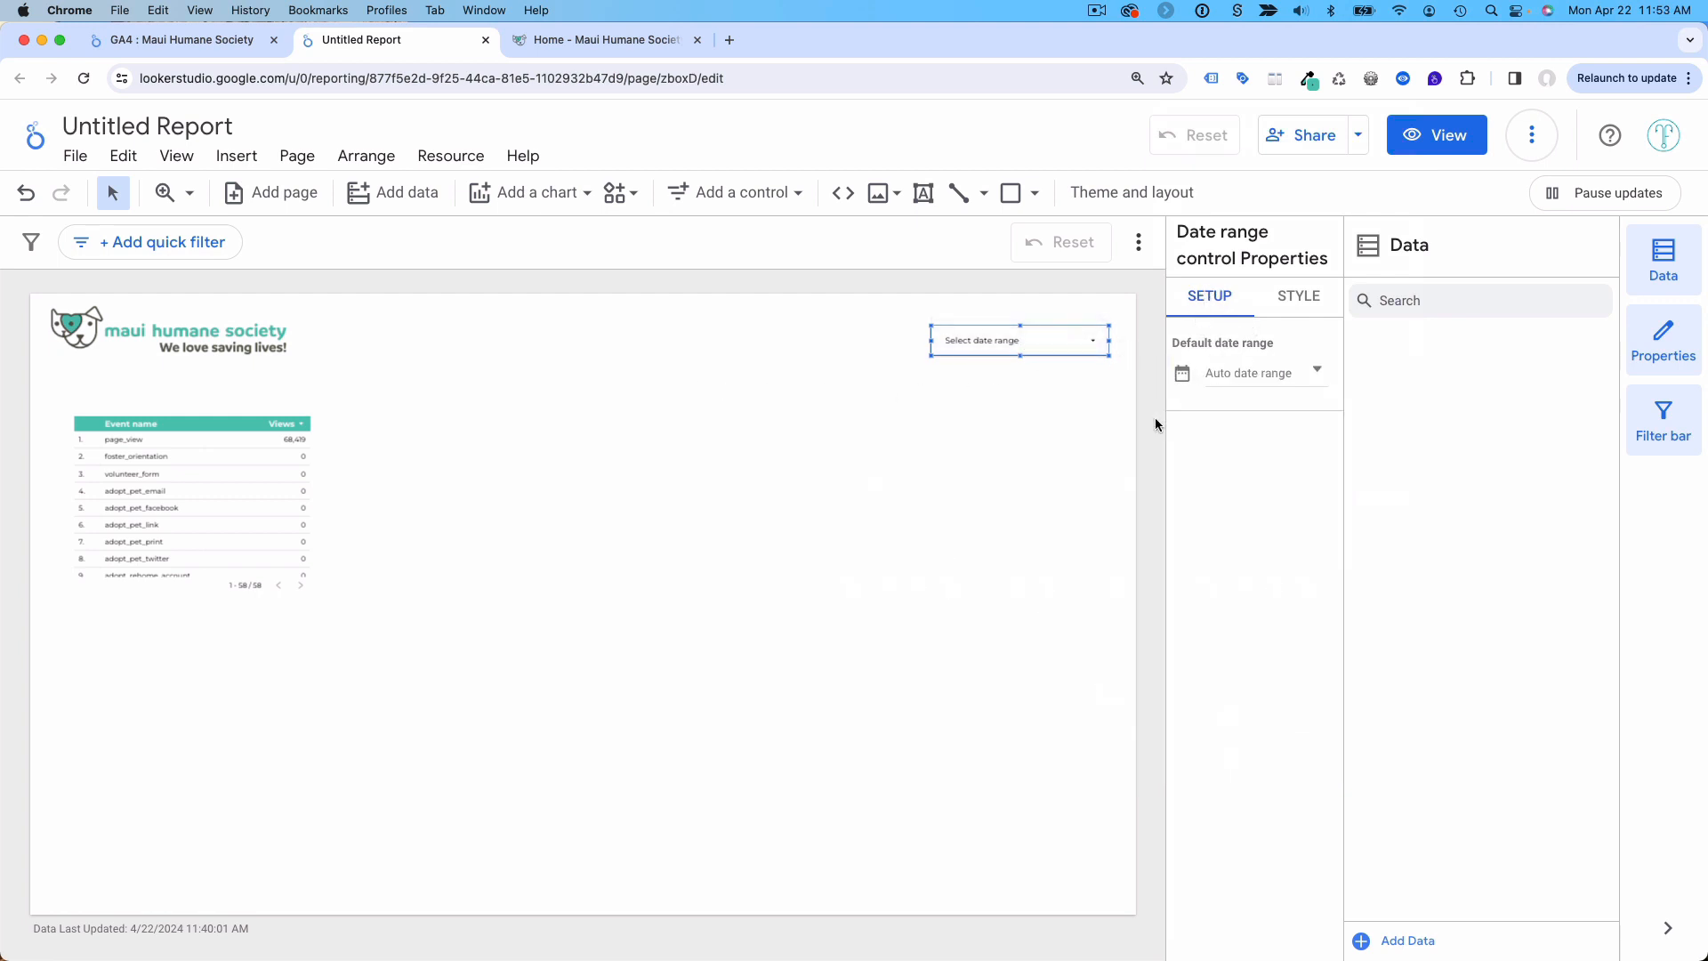
Step: Widen the properties area slightly and set the date range control's default date range to Last month
{"action": "left_click_drag", "start_coordinate": [1164, 422], "coordinate": [1144, 420]}
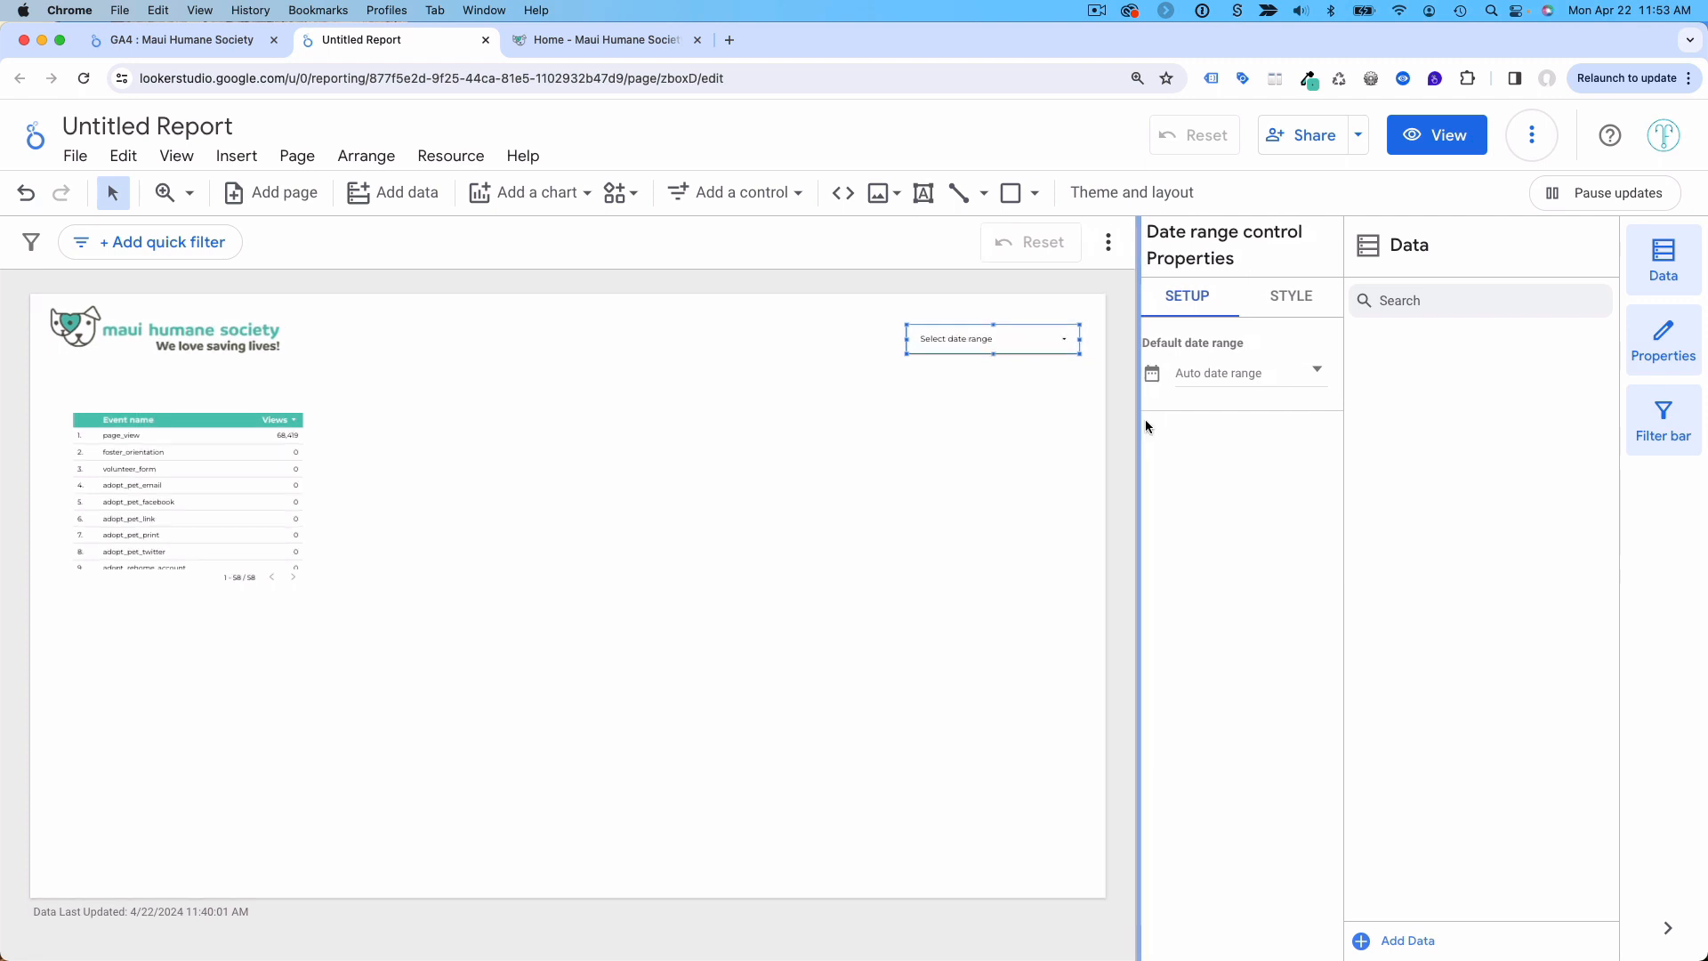
{"action": "left_click", "coordinate": [1208, 373]}
{"action": "left_click", "coordinate": [1229, 385]}
{"action": "scroll", "coordinate": [1226, 388], "scroll_direction": "up", "scroll_amount": 2}
{"action": "scroll", "coordinate": [1218, 356], "scroll_direction": "up", "scroll_amount": 1}
{"action": "left_click", "coordinate": [1196, 207]}
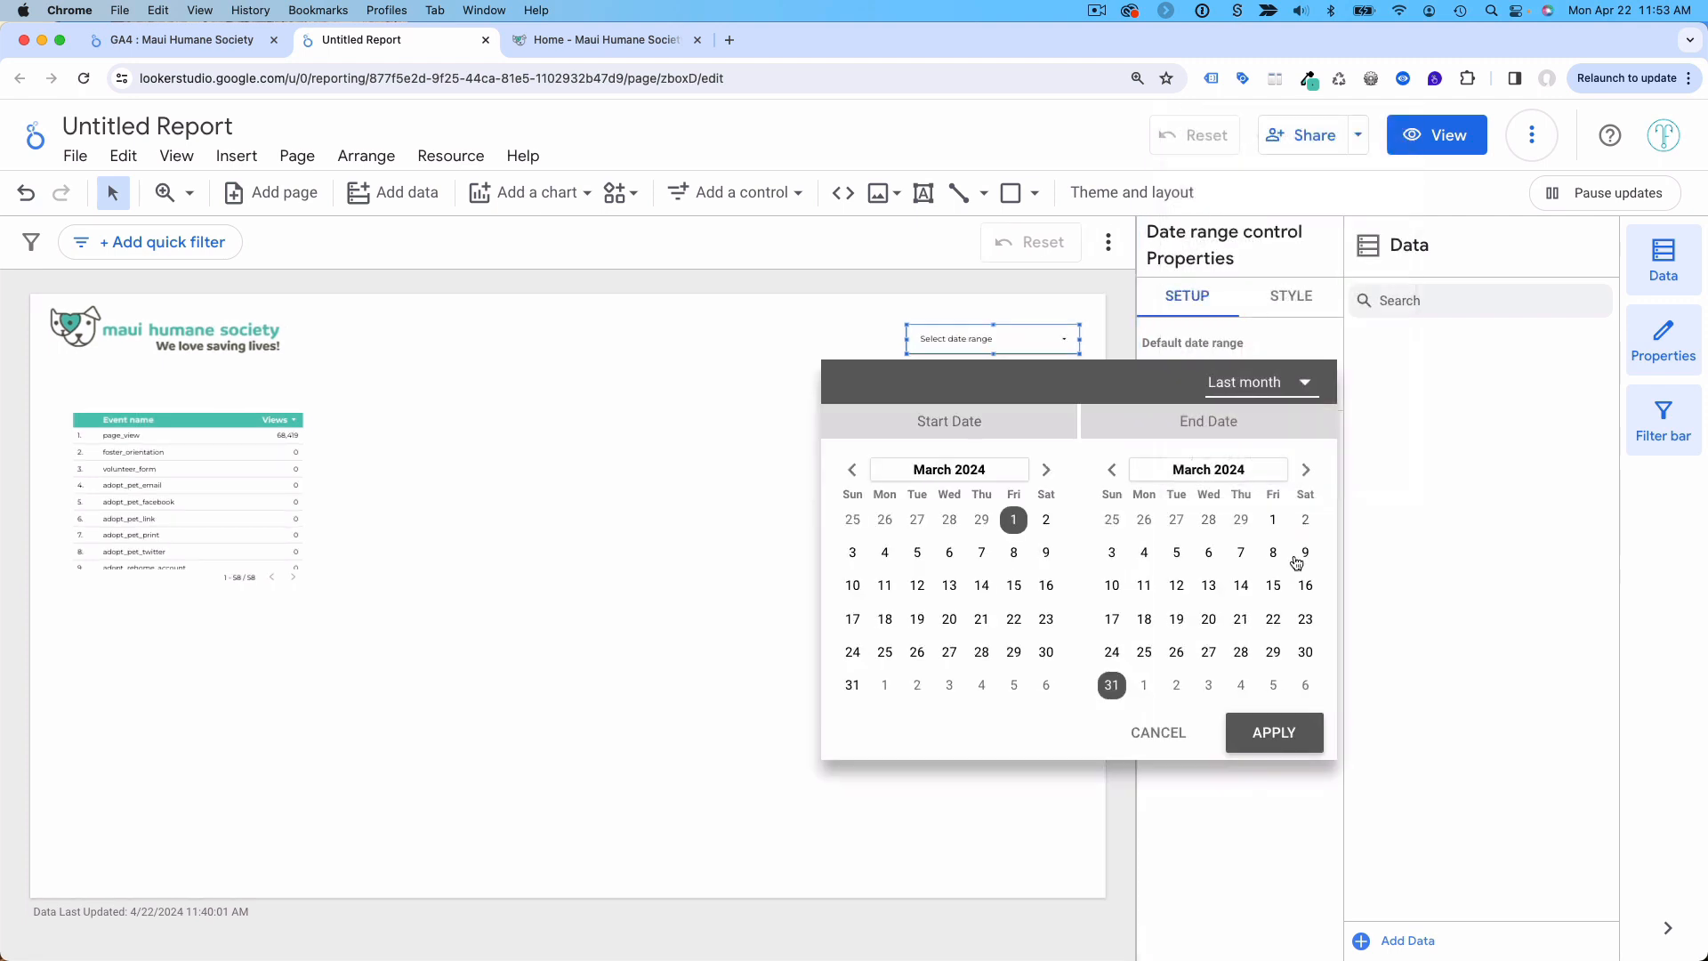
{"action": "left_click", "coordinate": [1281, 739]}
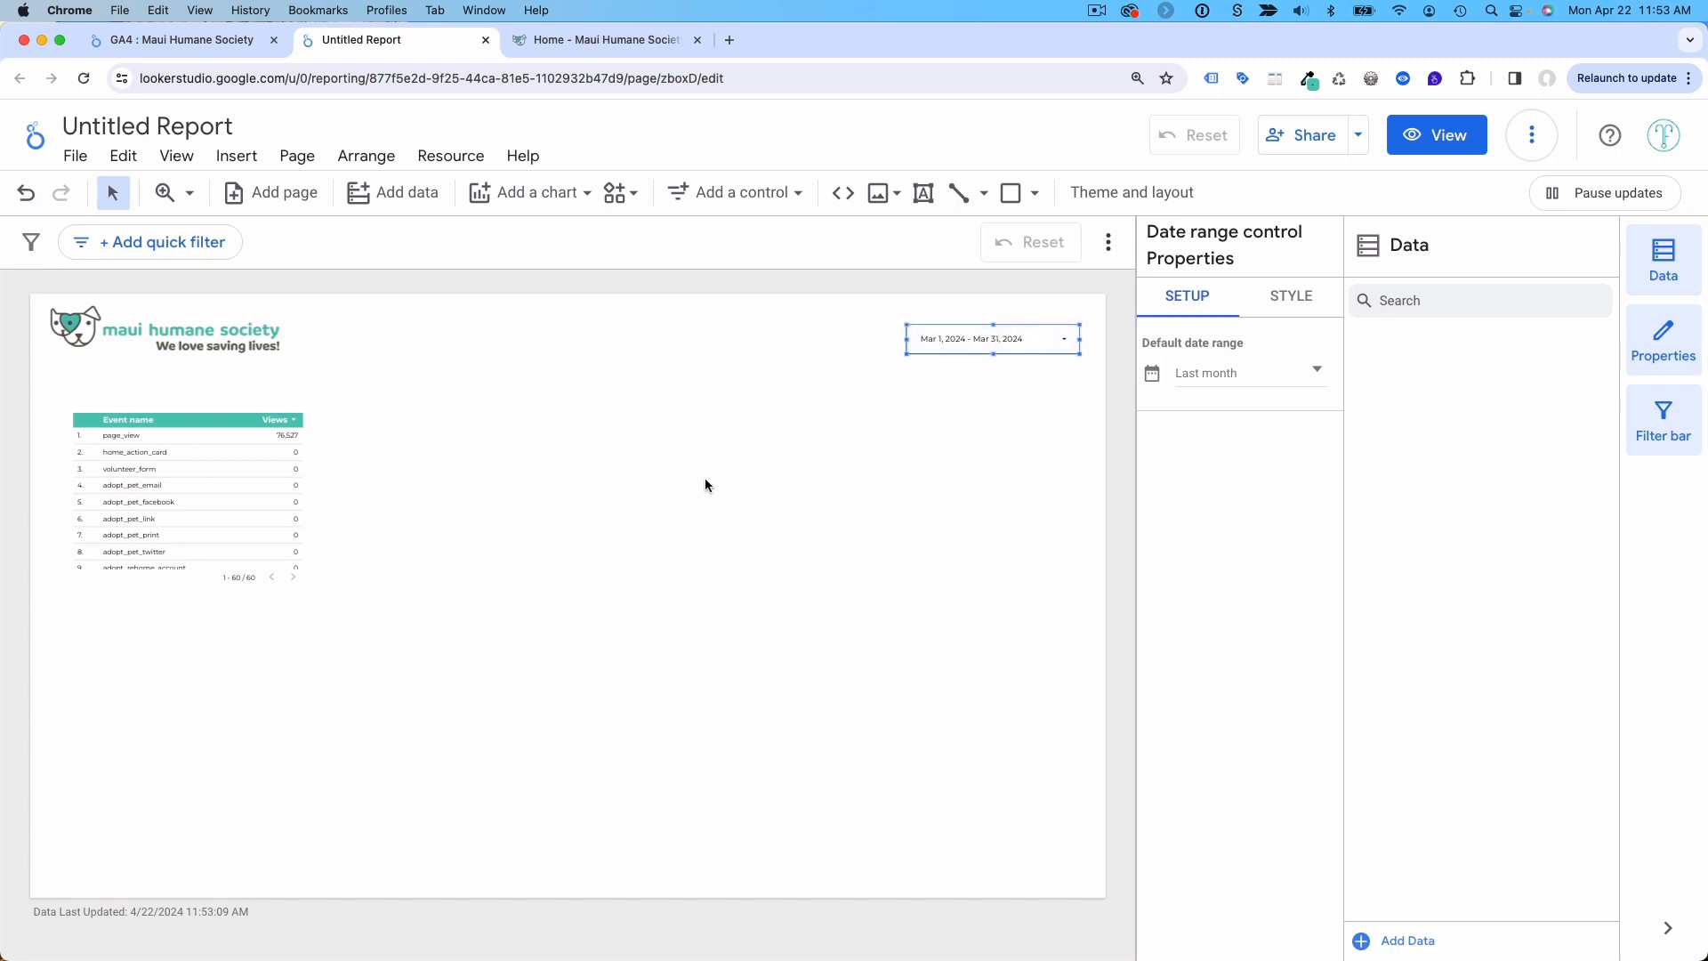
Step: Add a time series chart beside the event name table and widen it toward the page's right side
{"action": "left_click", "coordinate": [528, 196]}
{"action": "left_click", "coordinate": [501, 434]}
{"action": "left_click", "coordinate": [449, 428]}
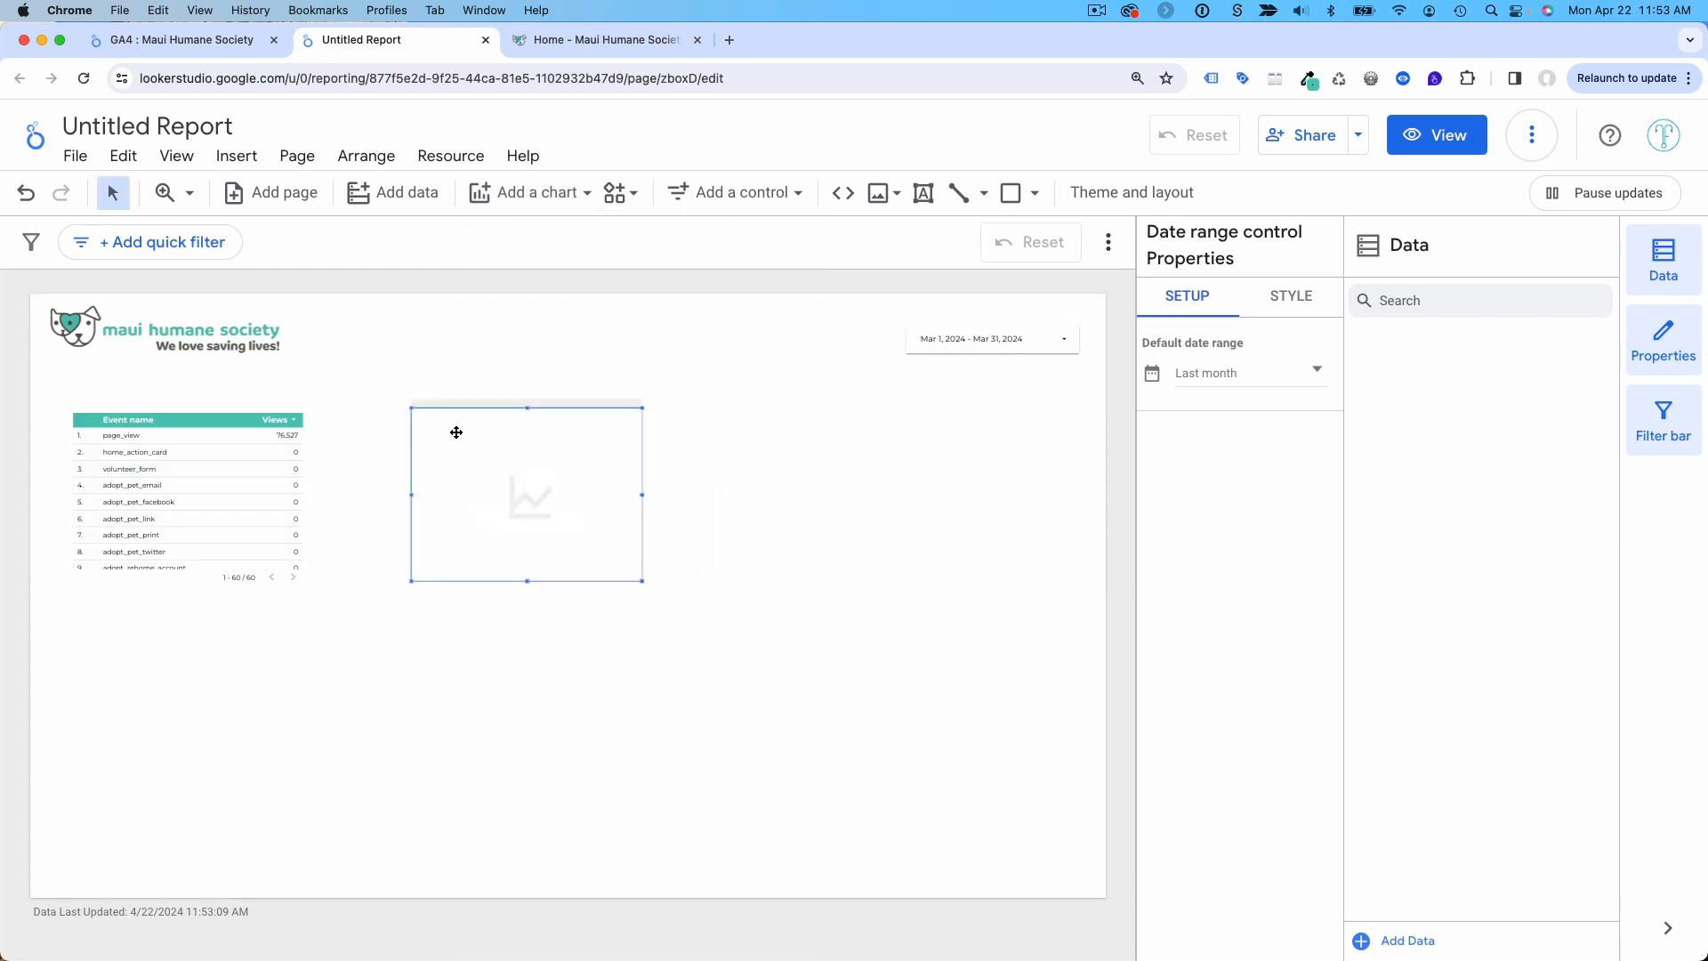
{"action": "left_click_drag", "start_coordinate": [642, 496], "coordinate": [798, 502]}
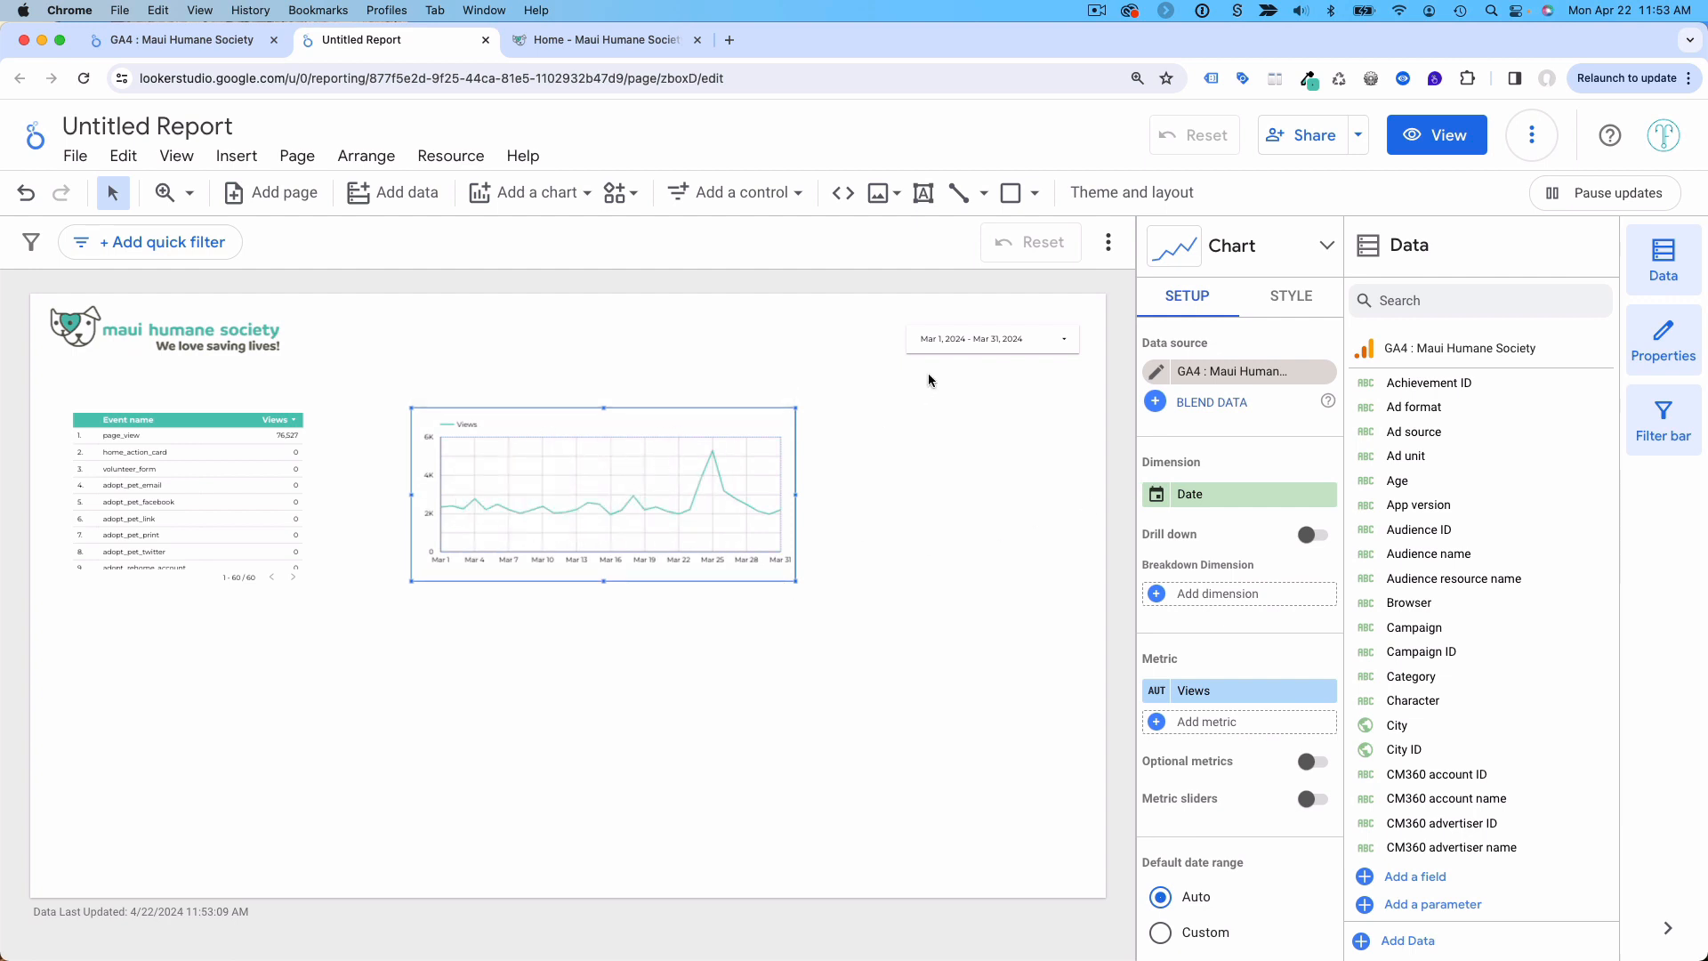
Step: Test the date range control on the page by applying the This month preset
{"action": "left_click", "coordinate": [989, 347]}
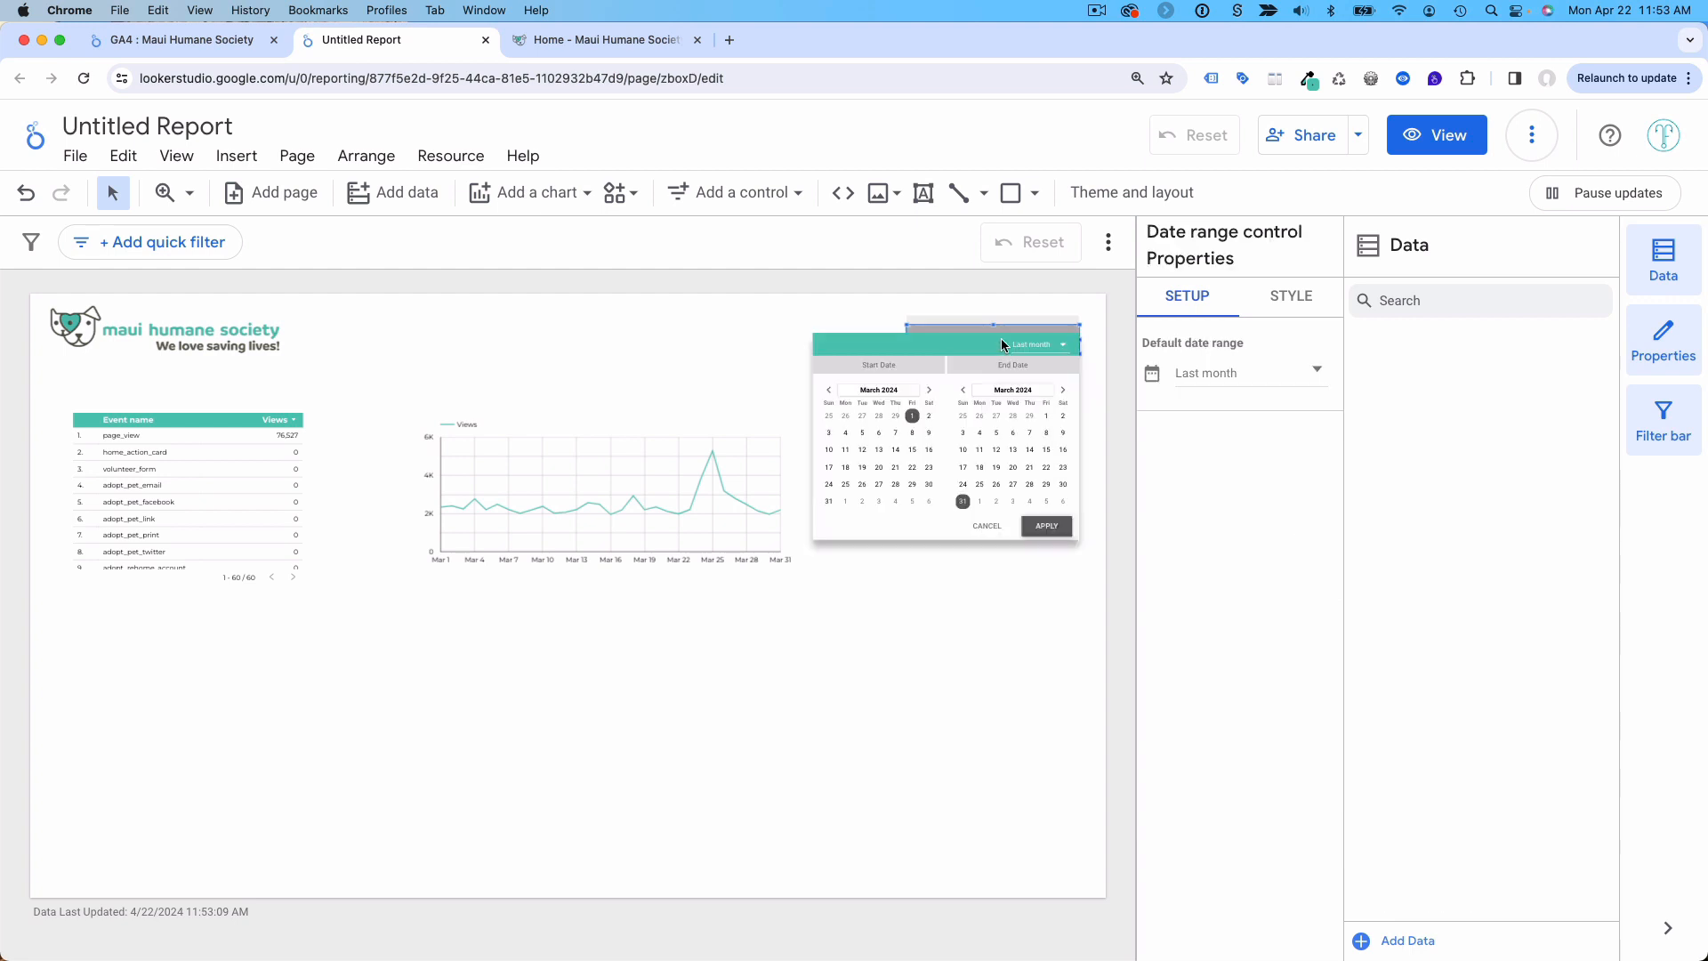
{"action": "left_click", "coordinate": [1036, 350]}
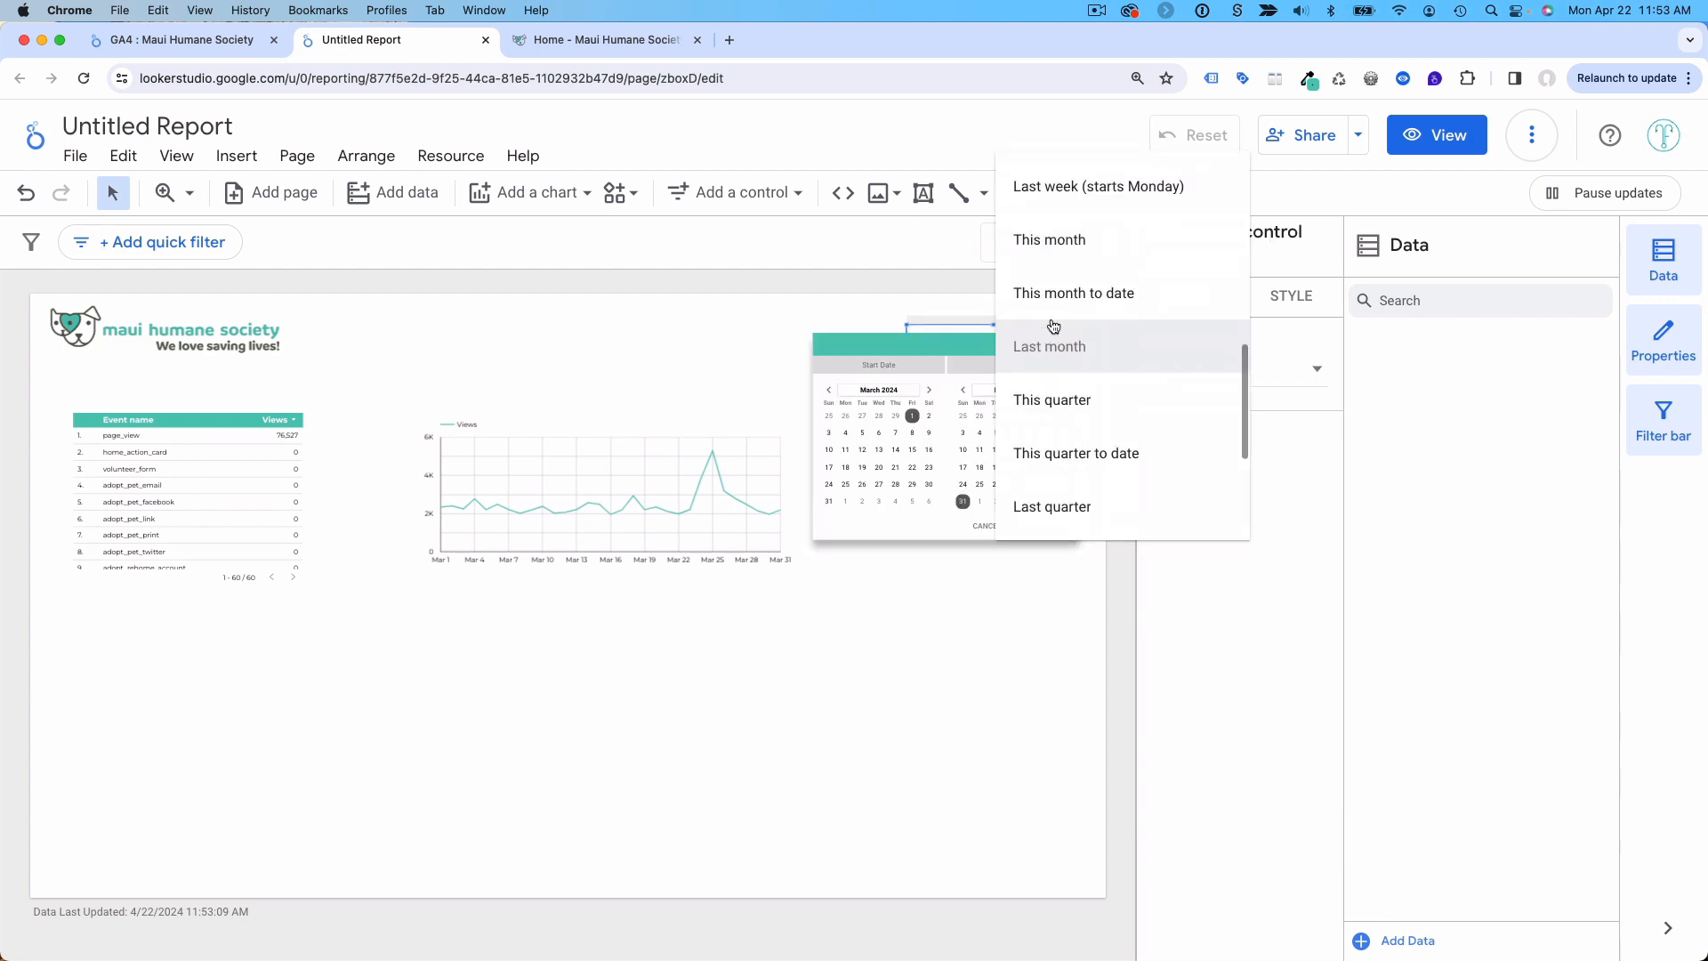
{"action": "left_click", "coordinate": [1068, 246]}
{"action": "left_click", "coordinate": [1039, 531]}
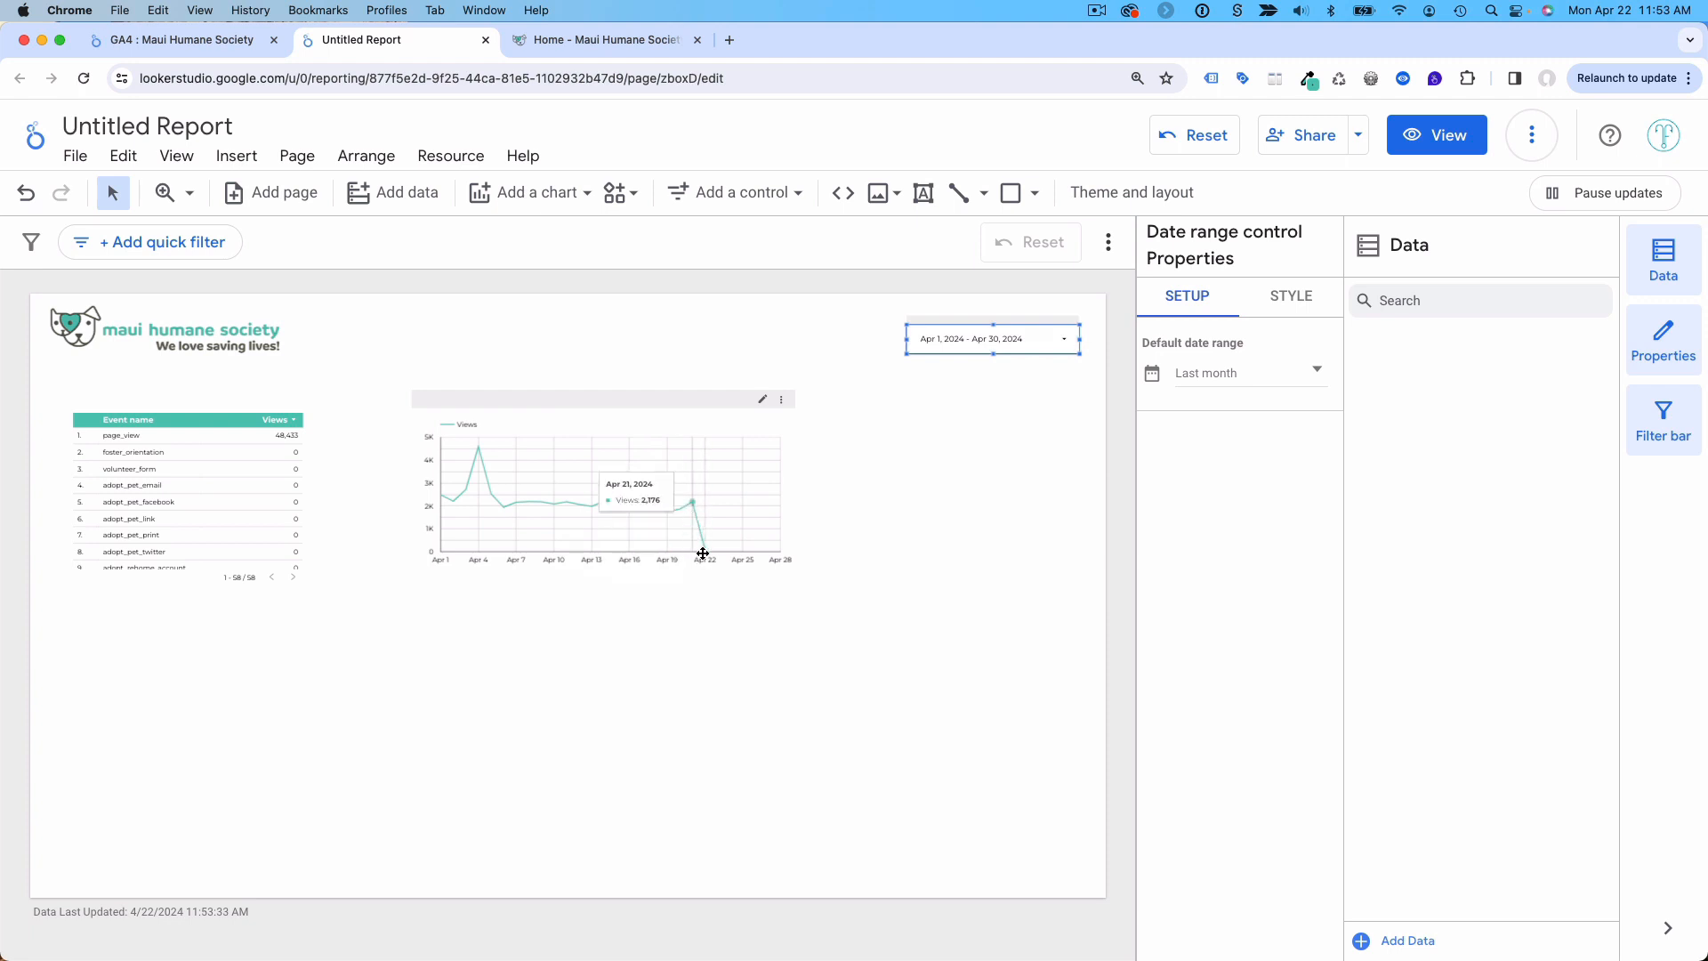
Step: Switch the date range control on the page back to the Last month preset and deselect it
{"action": "left_click", "coordinate": [952, 345]}
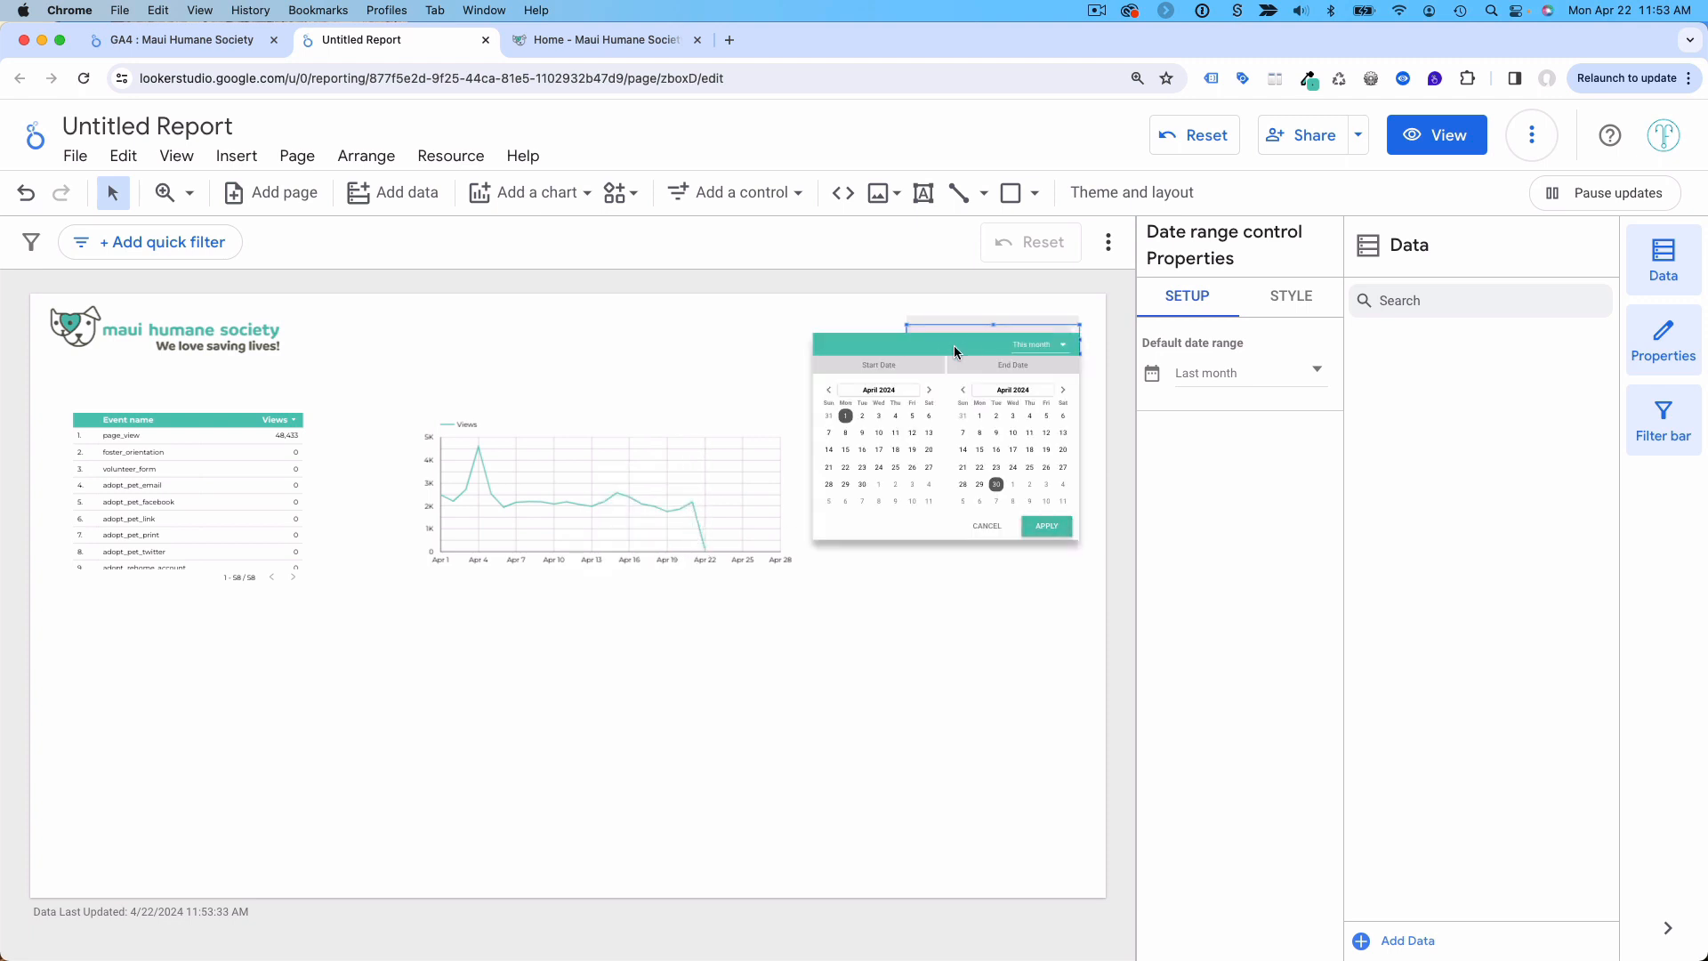
{"action": "left_click", "coordinate": [1019, 351]}
{"action": "scroll", "coordinate": [1043, 354], "scroll_direction": "up", "scroll_amount": 3}
{"action": "scroll", "coordinate": [1042, 354], "scroll_direction": "down", "scroll_amount": 3}
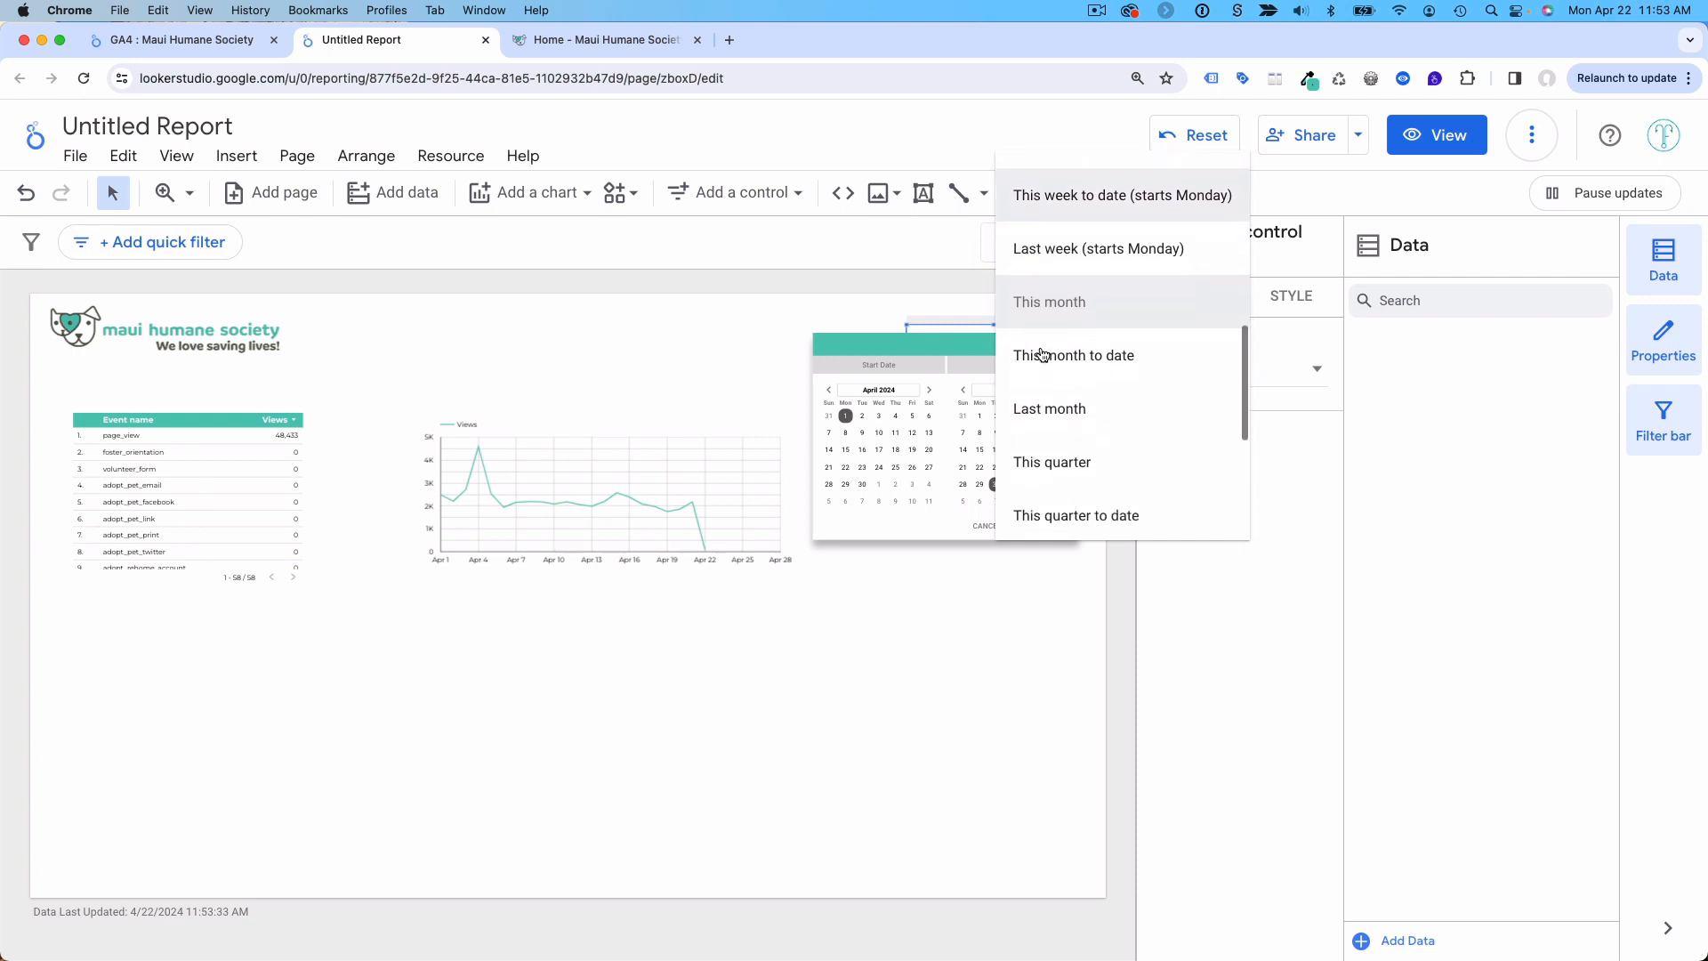
{"action": "left_click", "coordinate": [1040, 365]}
{"action": "left_click", "coordinate": [1041, 531]}
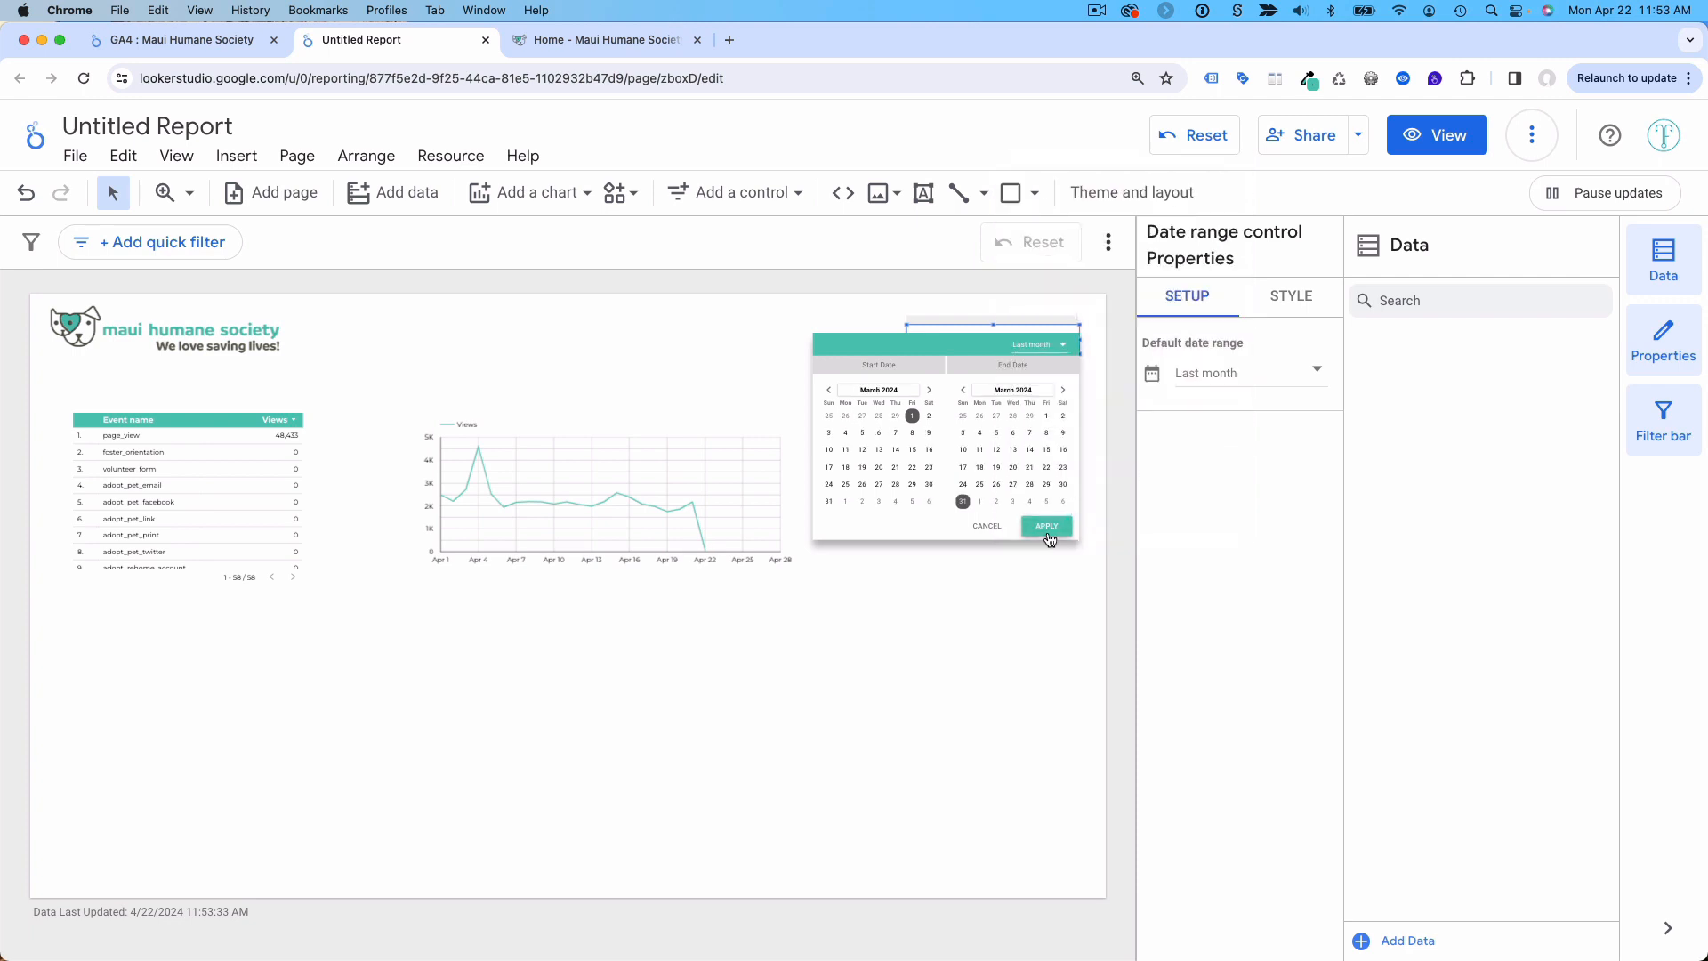
{"action": "left_click", "coordinate": [838, 663]}
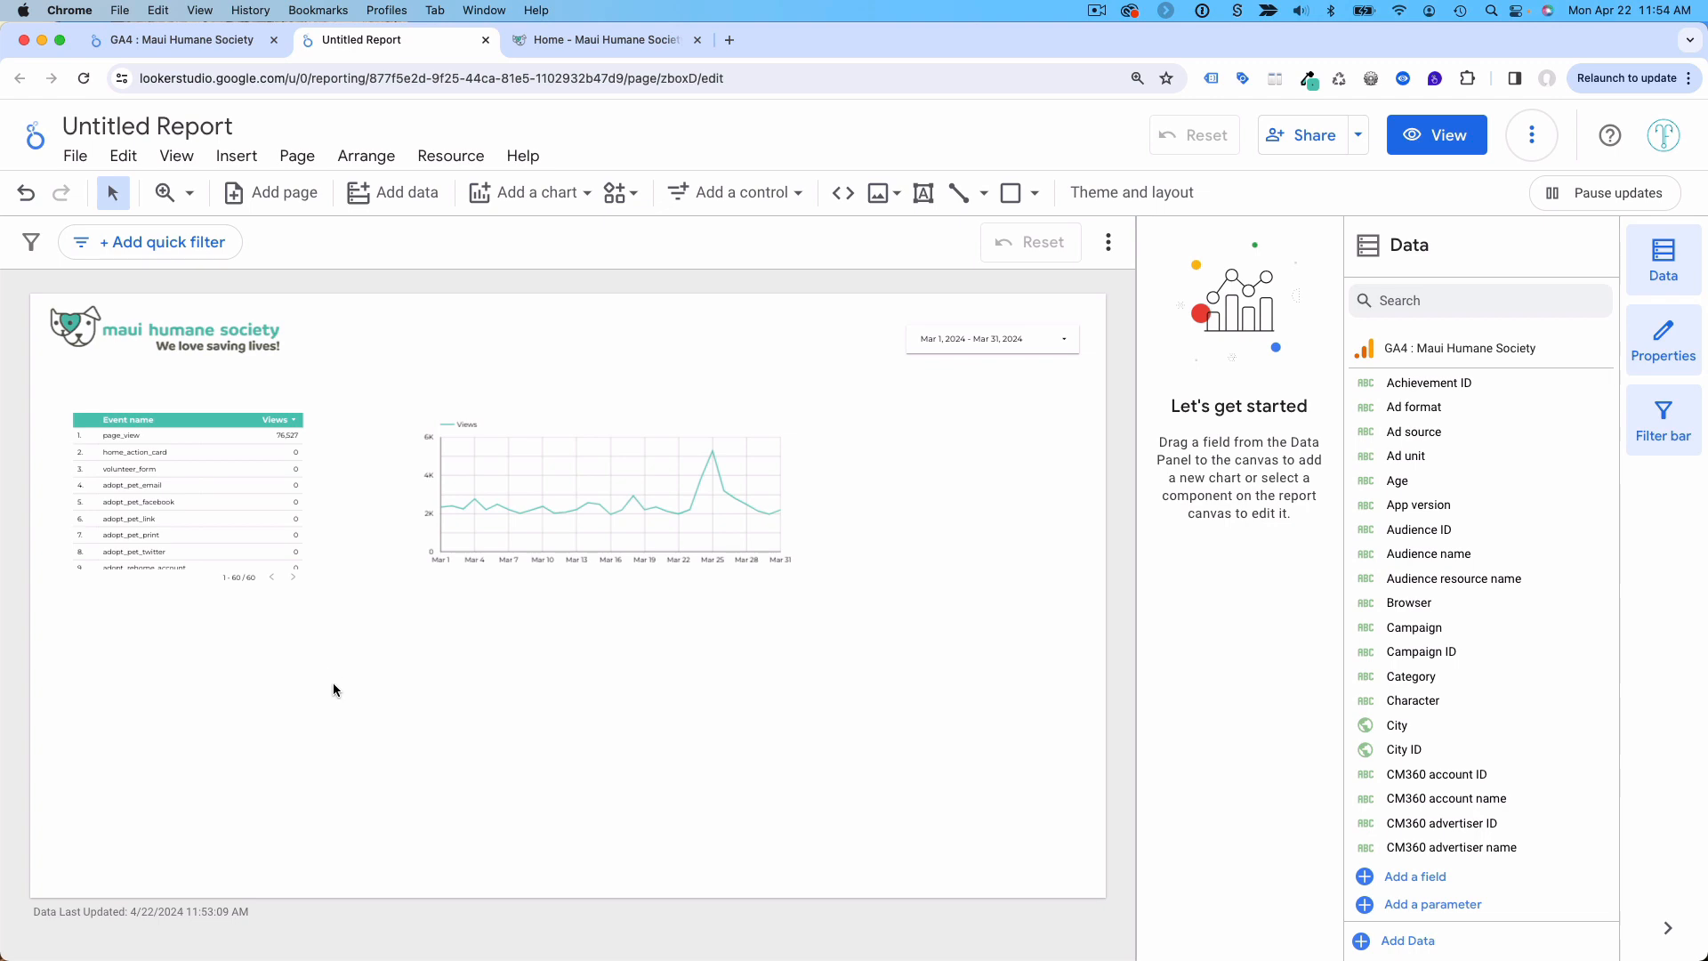
Step: Check the Maui Humane Society website's footer, and draw a matching full-width footer rectangle along the bottom edge of the Looker Studio report page
{"action": "left_click", "coordinate": [605, 39]}
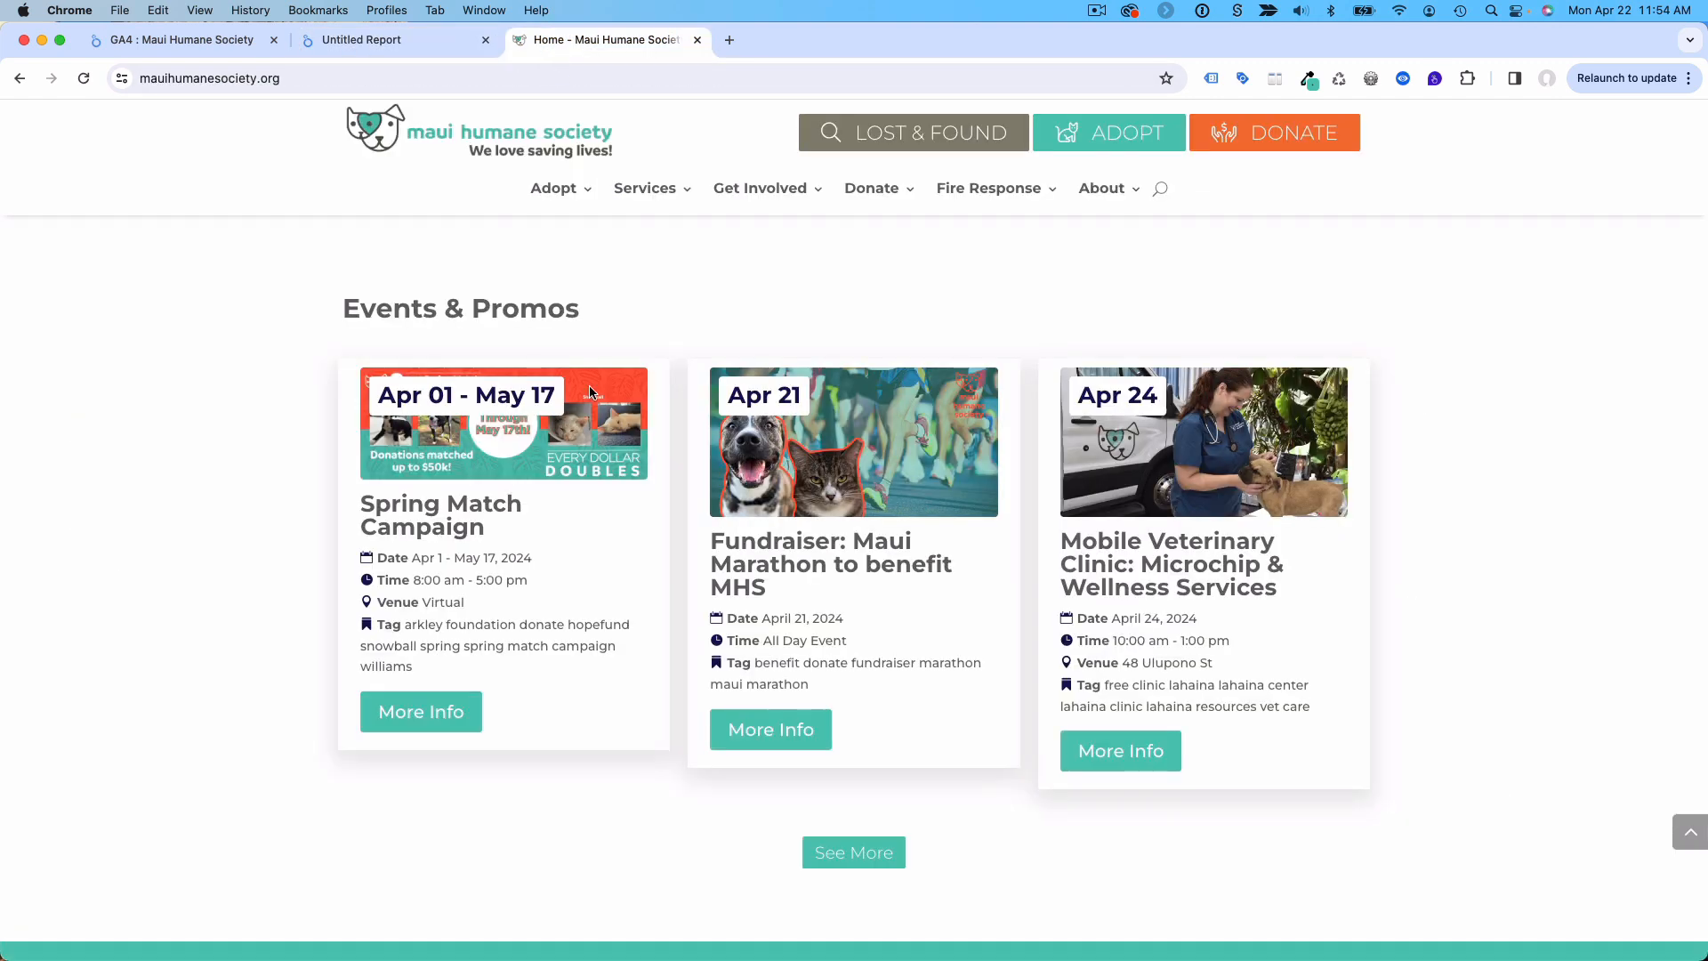
{"action": "scroll", "coordinate": [355, 469], "scroll_direction": "down", "scroll_amount": 15}
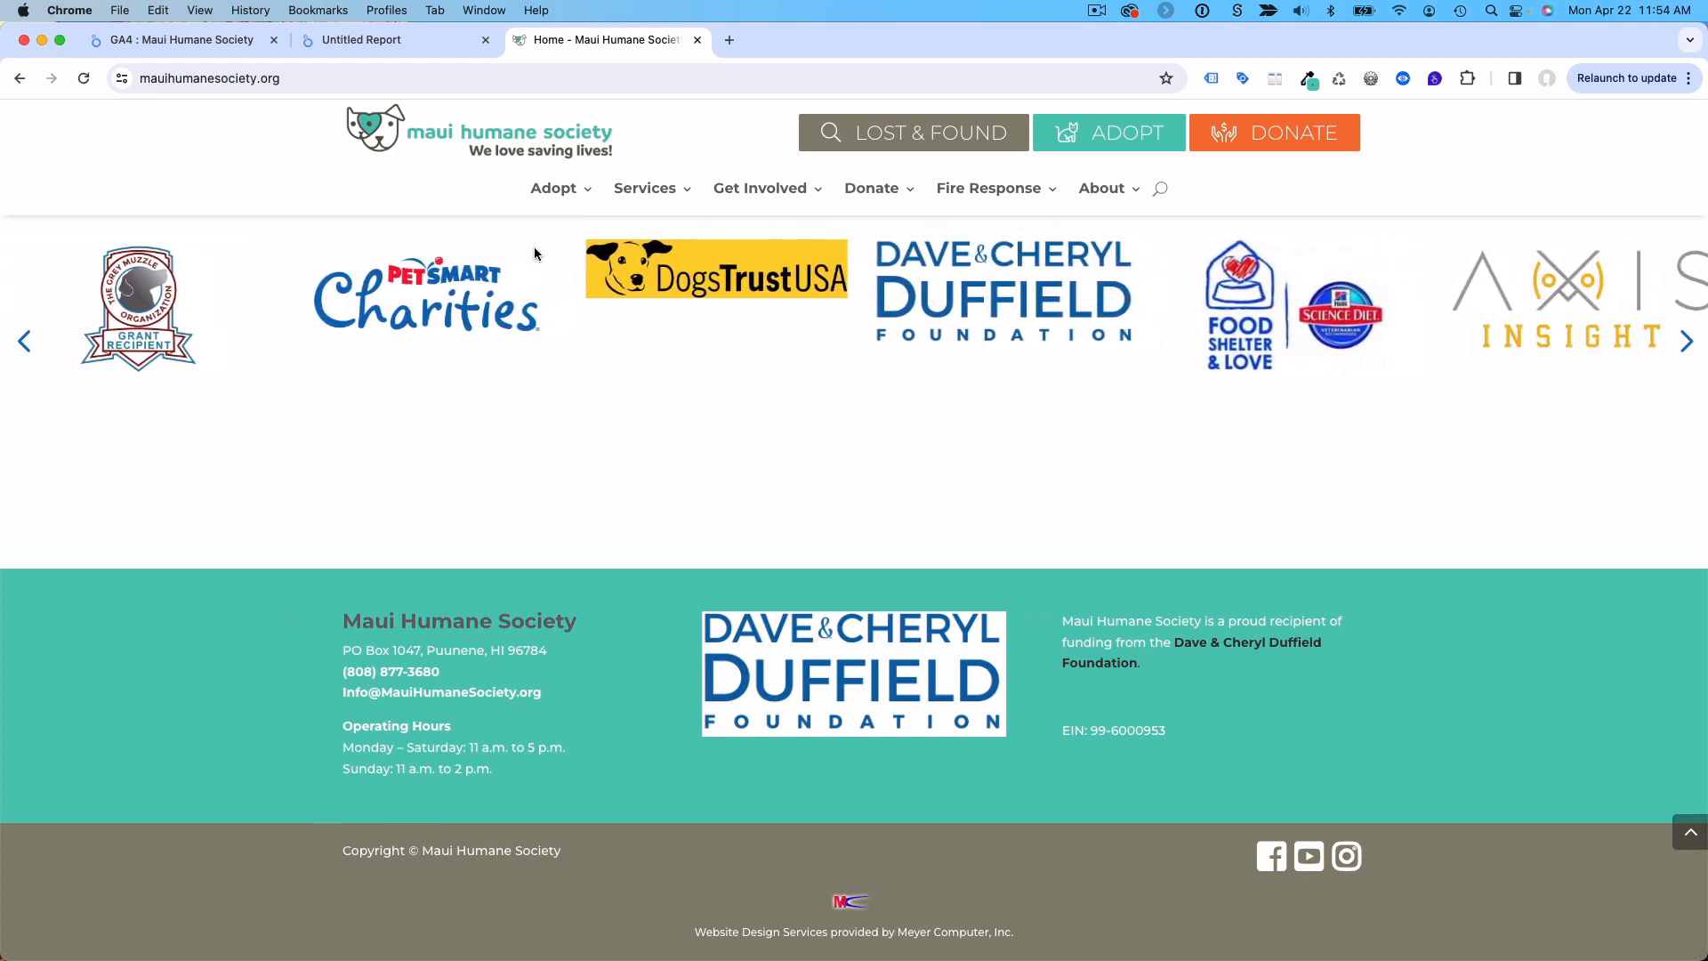
{"action": "left_click", "coordinate": [385, 53]}
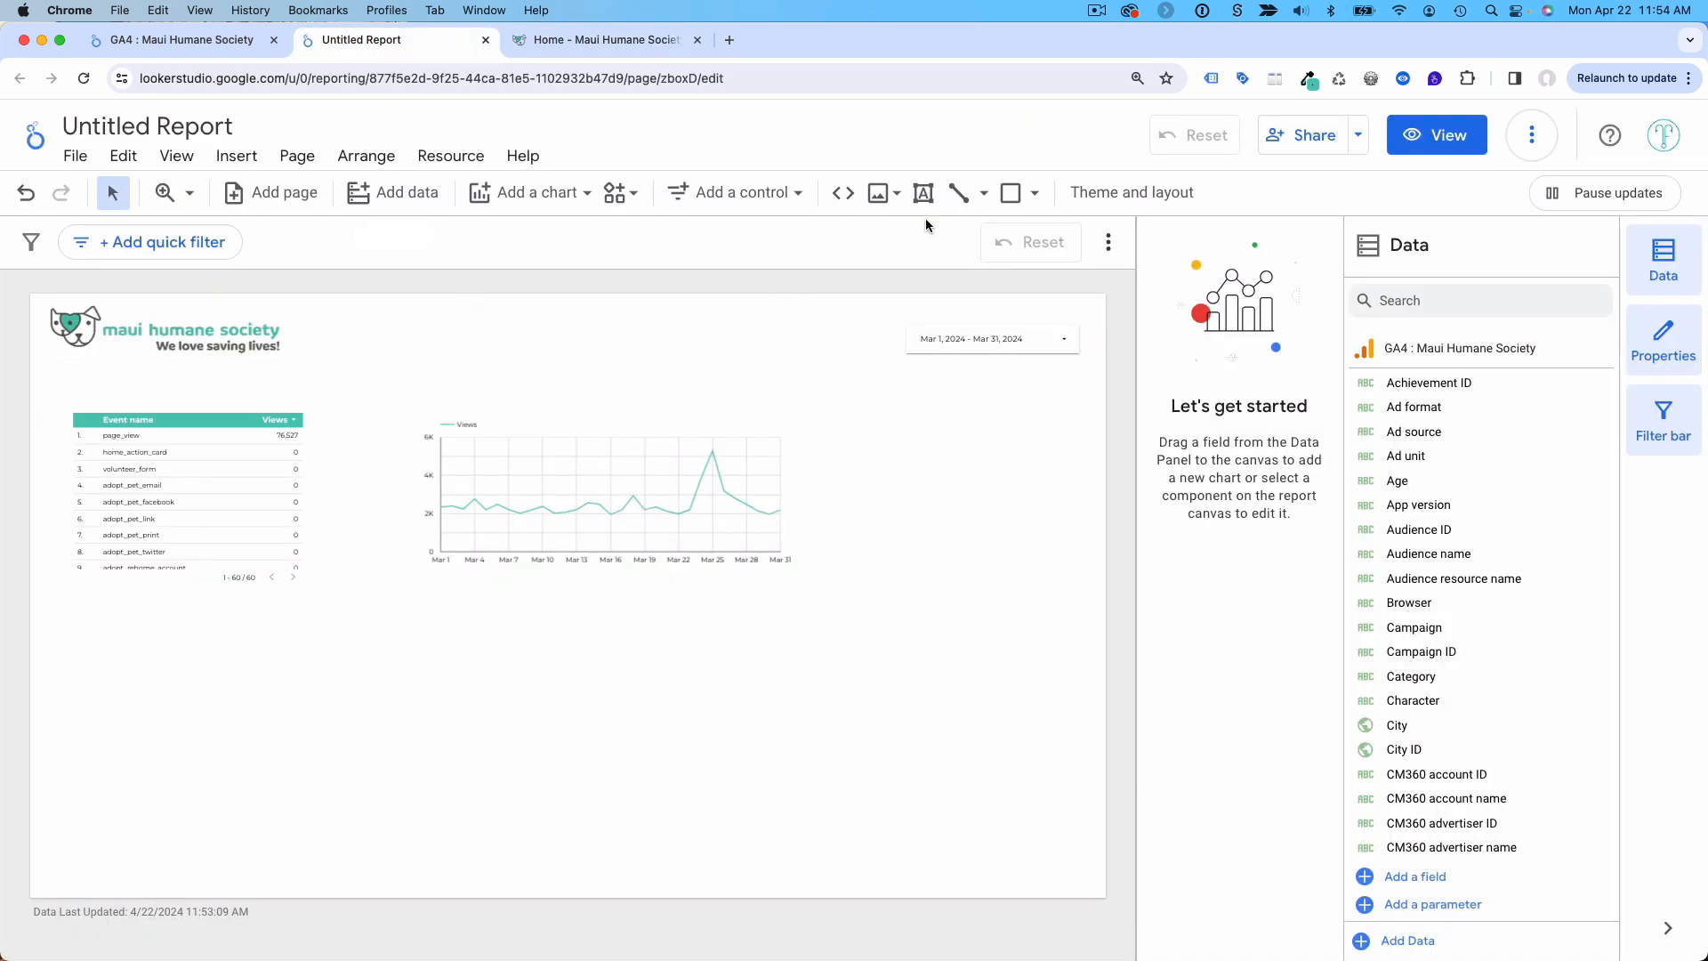
{"action": "left_click", "coordinate": [1014, 194]}
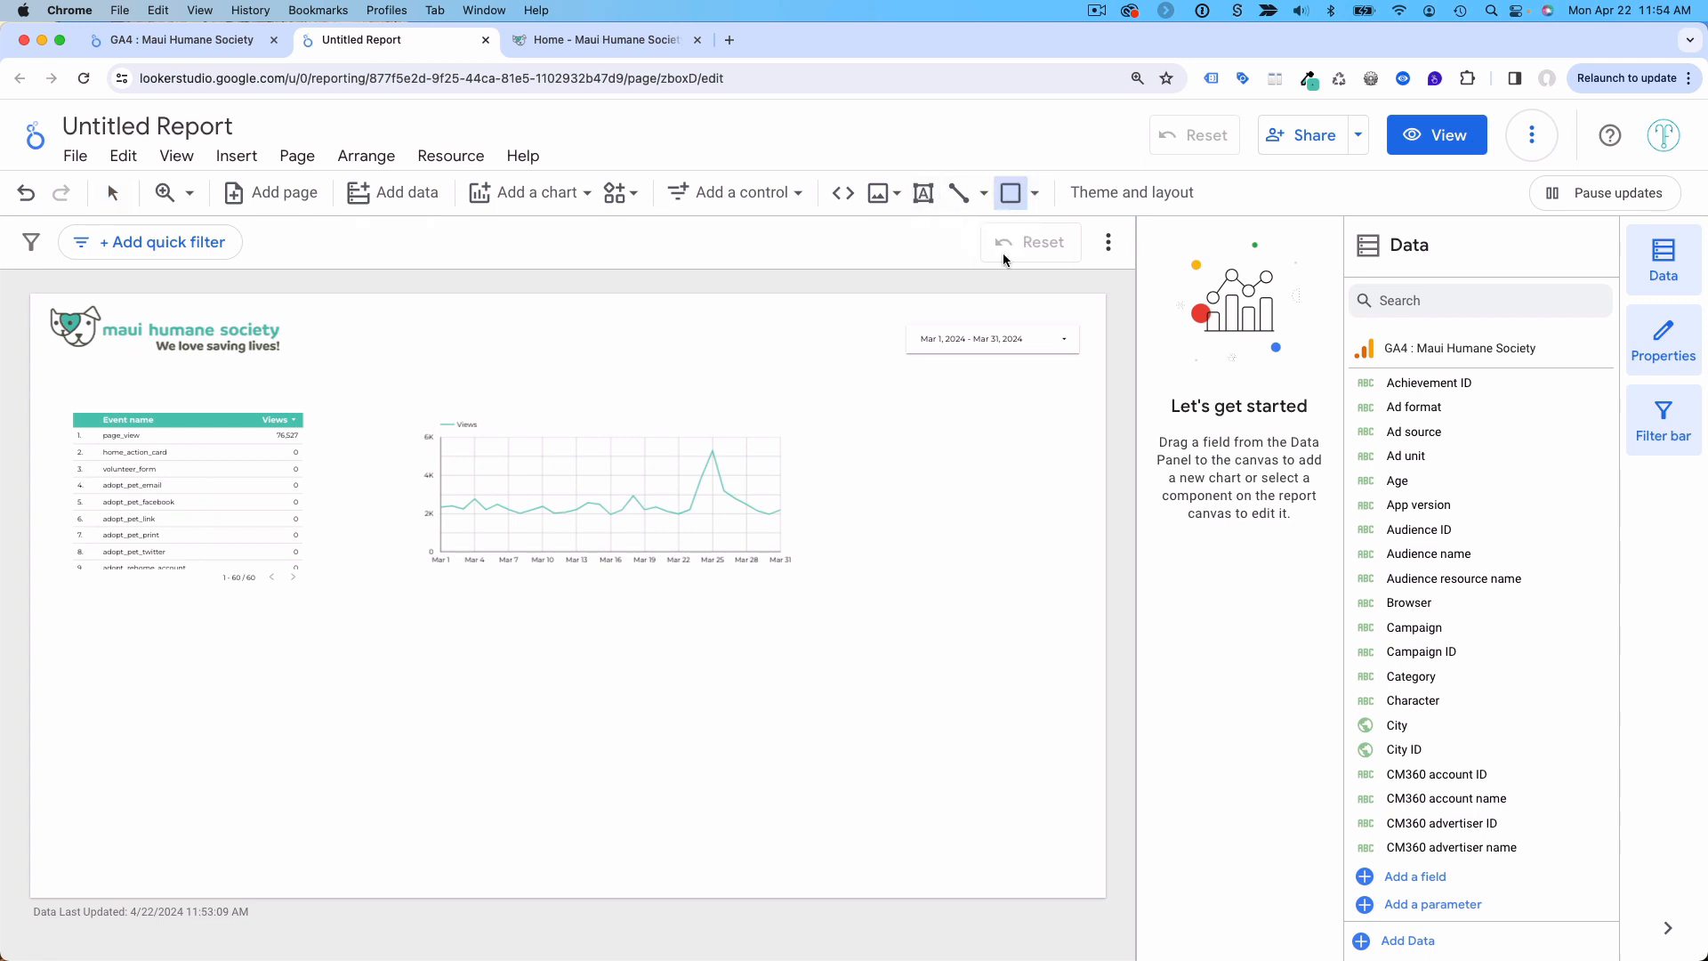
{"action": "left_click_drag", "start_coordinate": [272, 700], "coordinate": [347, 850]}
{"action": "left_click_drag", "start_coordinate": [463, 851], "coordinate": [1106, 819]}
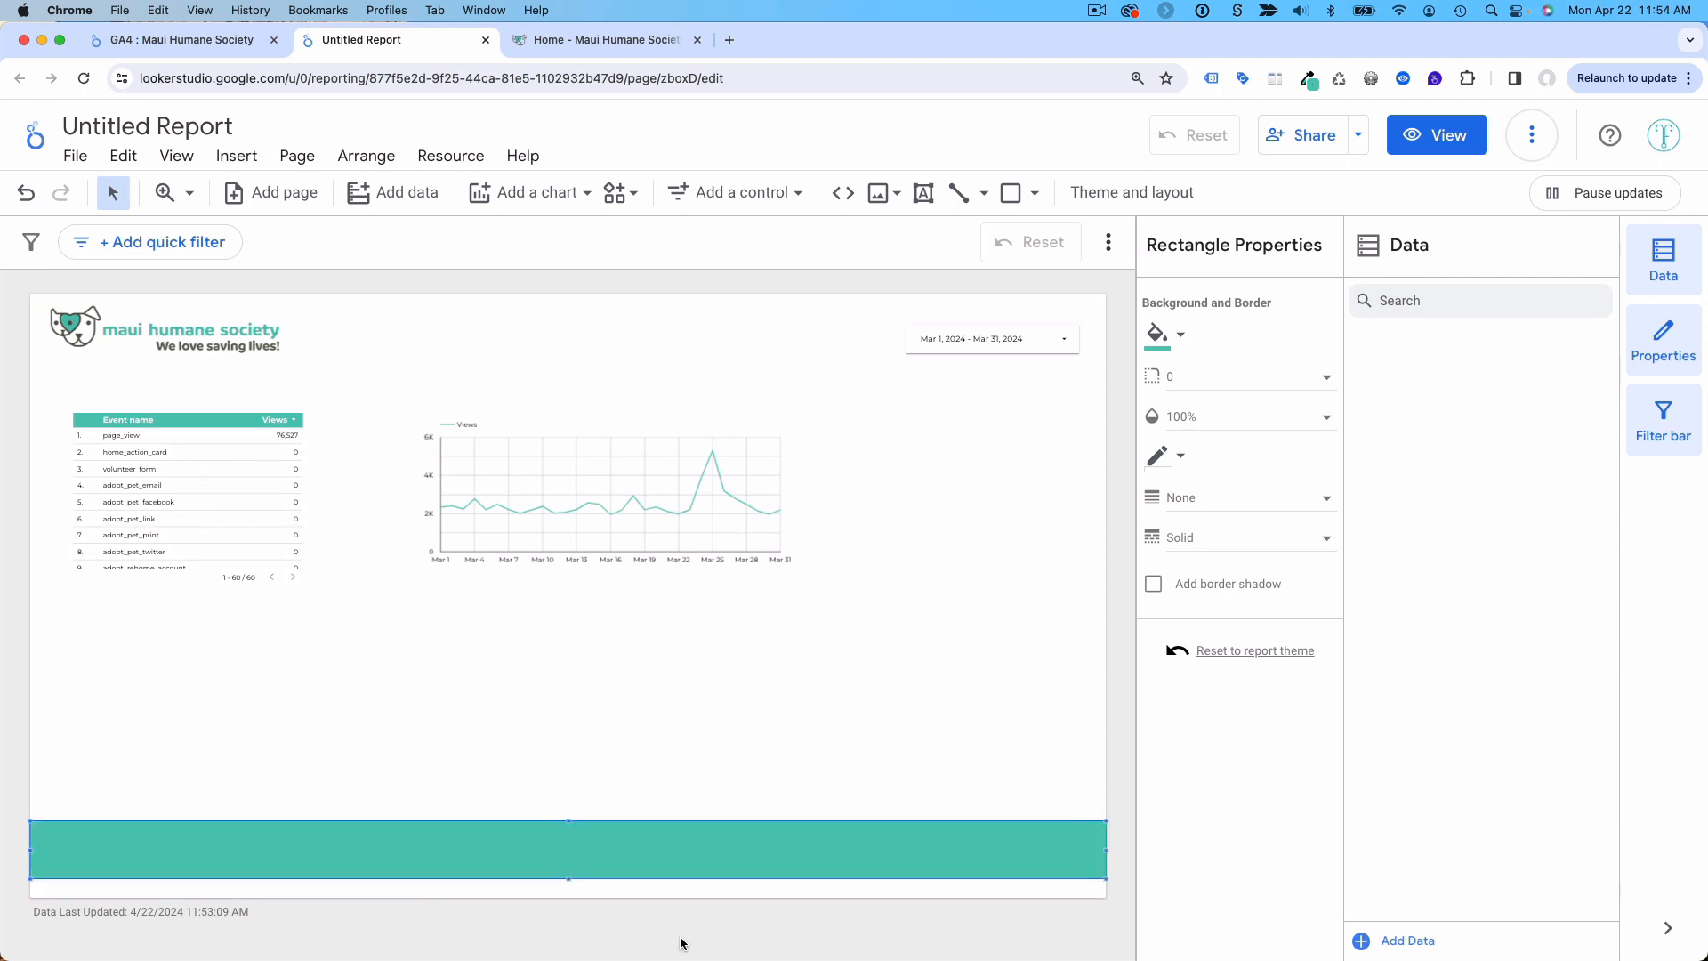
{"action": "left_click_drag", "start_coordinate": [569, 880], "coordinate": [569, 898]}
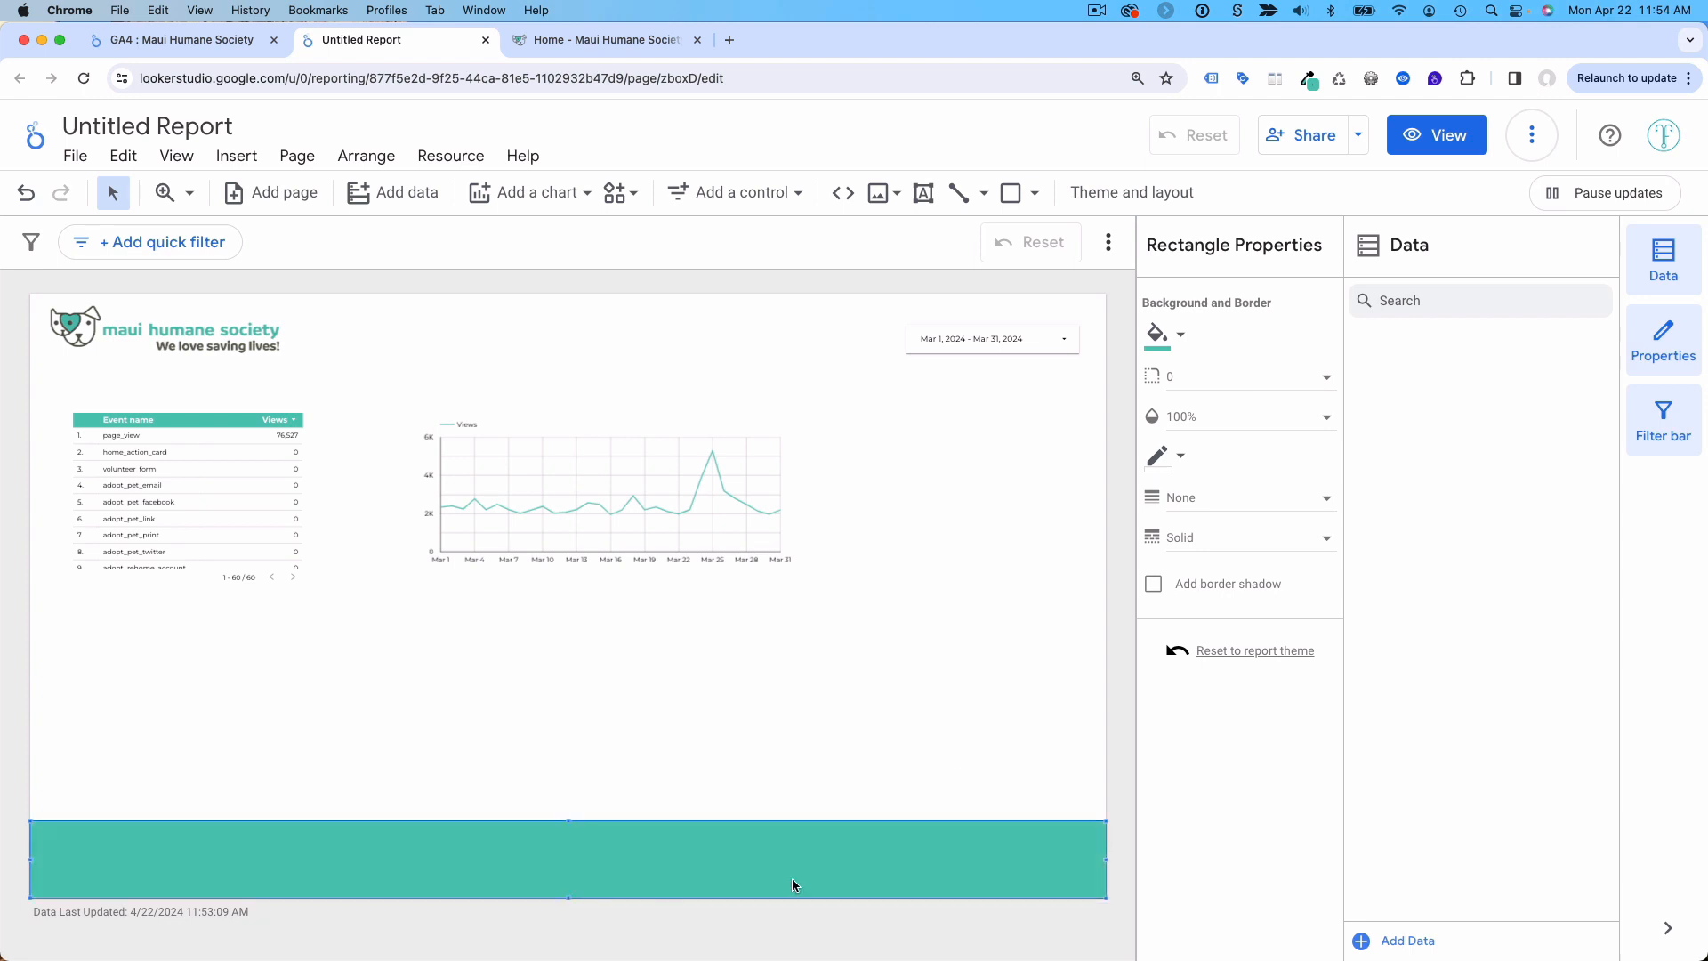
Step: Try the theme's olive-grey, charcoal and orange colors as the footer rectangle's fill
{"action": "left_click", "coordinate": [1162, 341]}
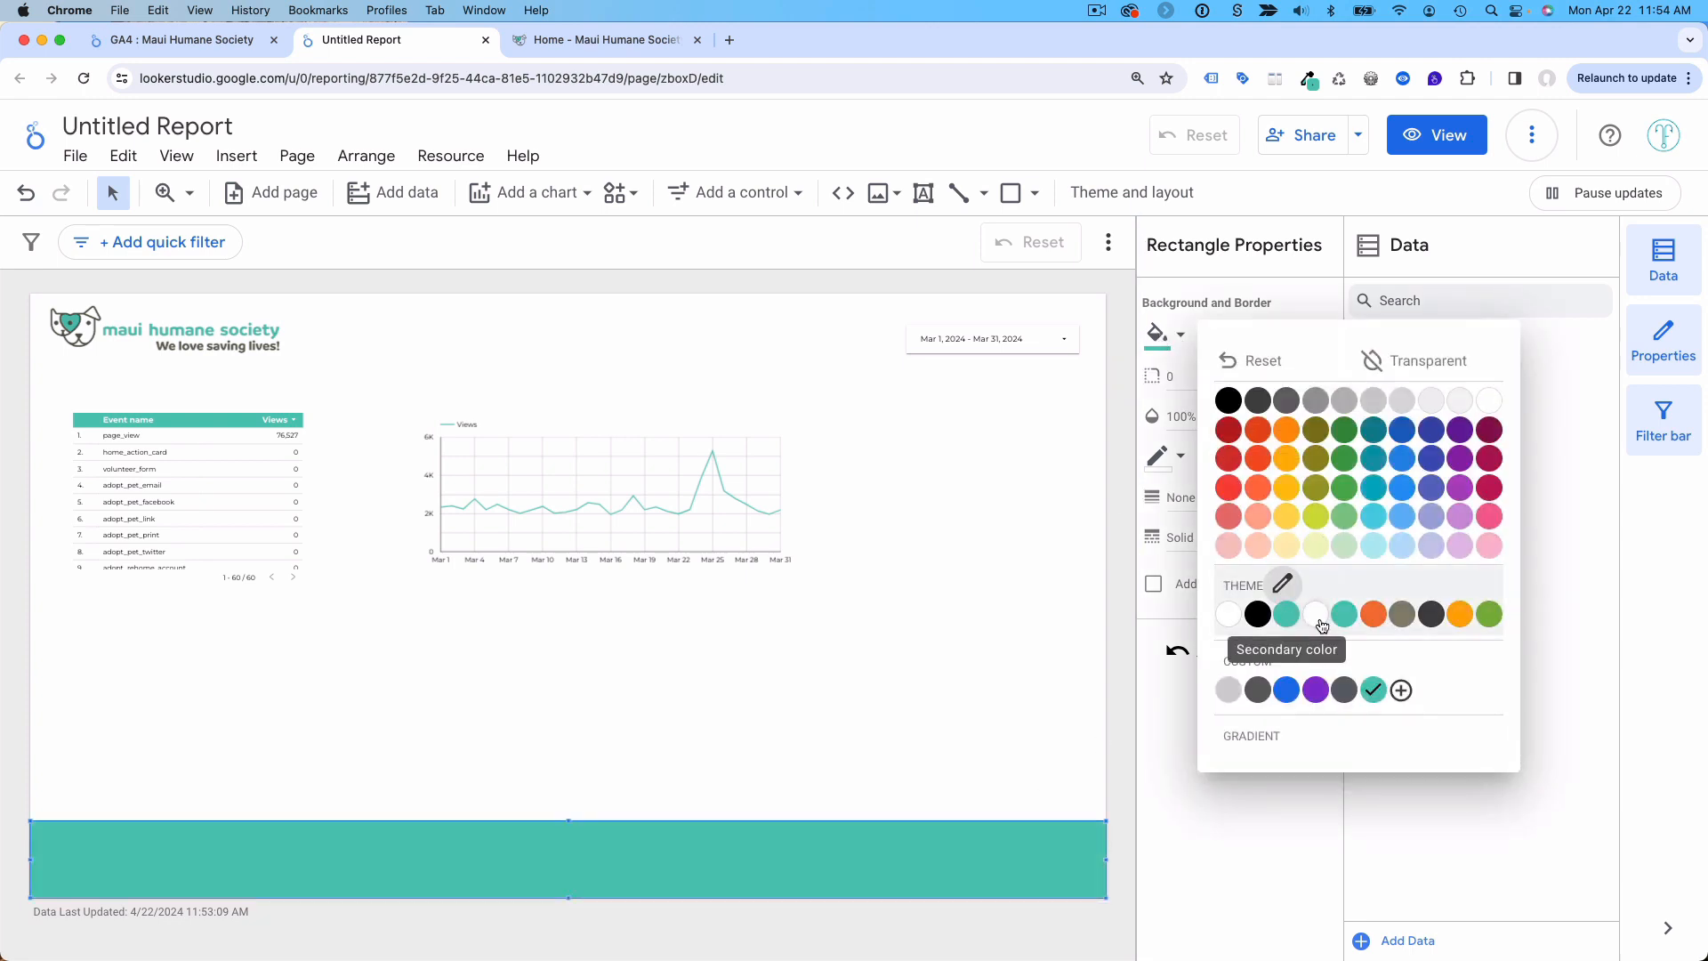
{"action": "left_click", "coordinate": [1403, 615]}
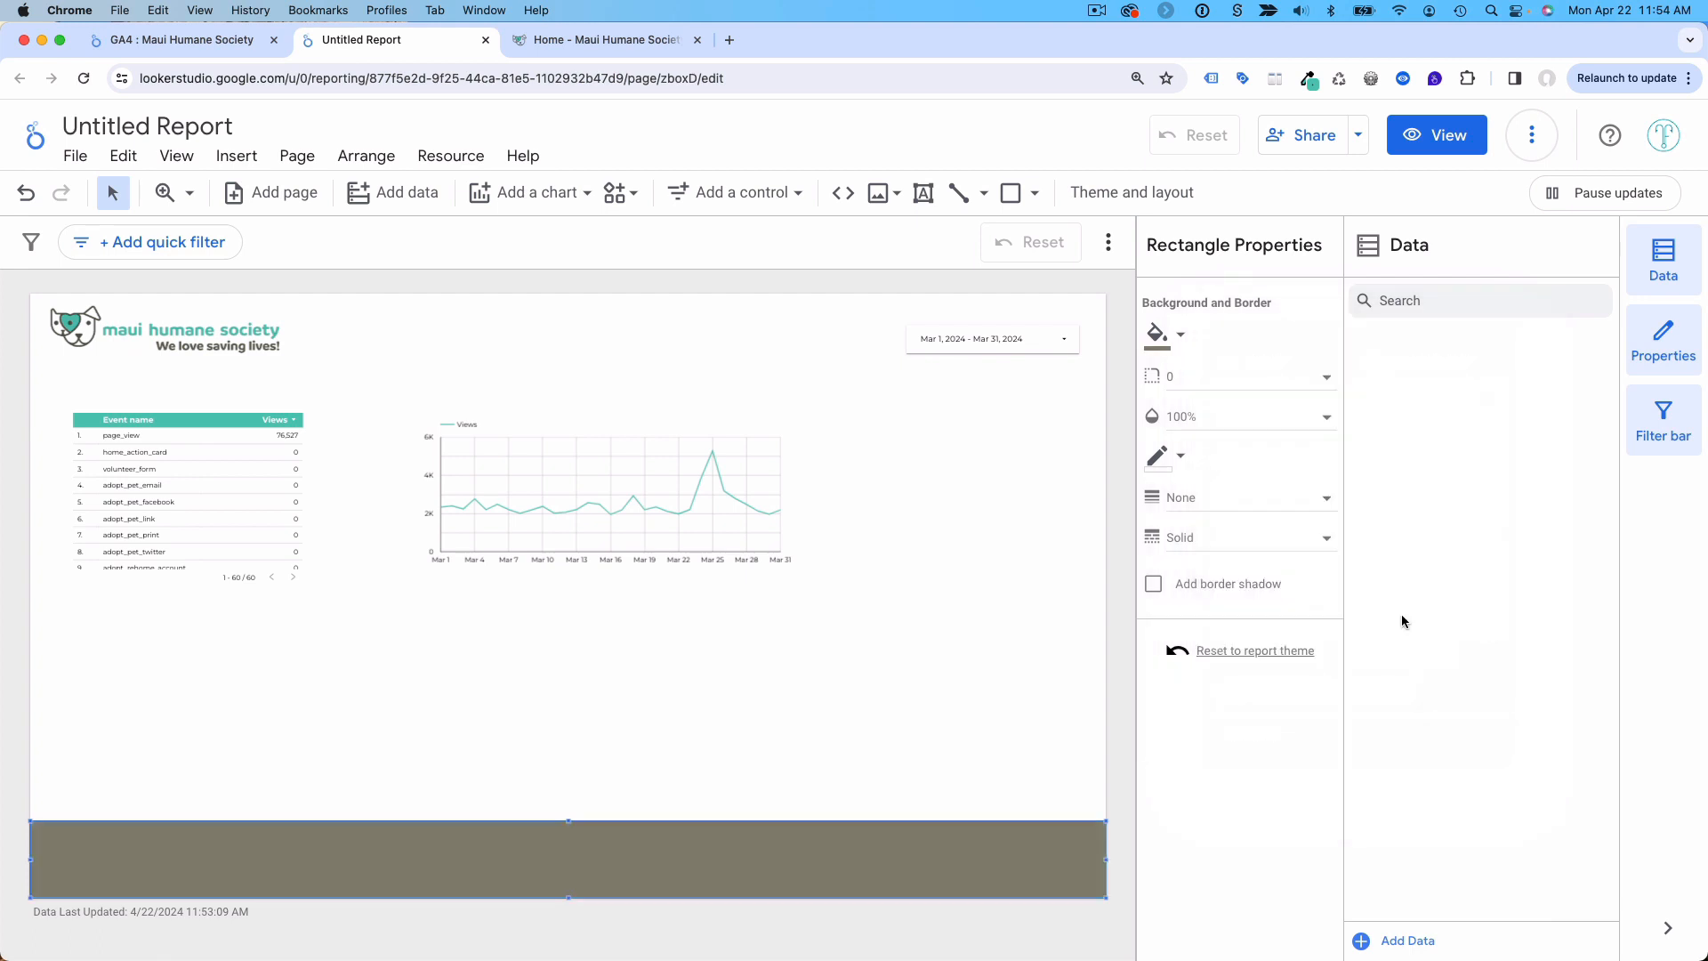
{"action": "left_click", "coordinate": [1169, 355]}
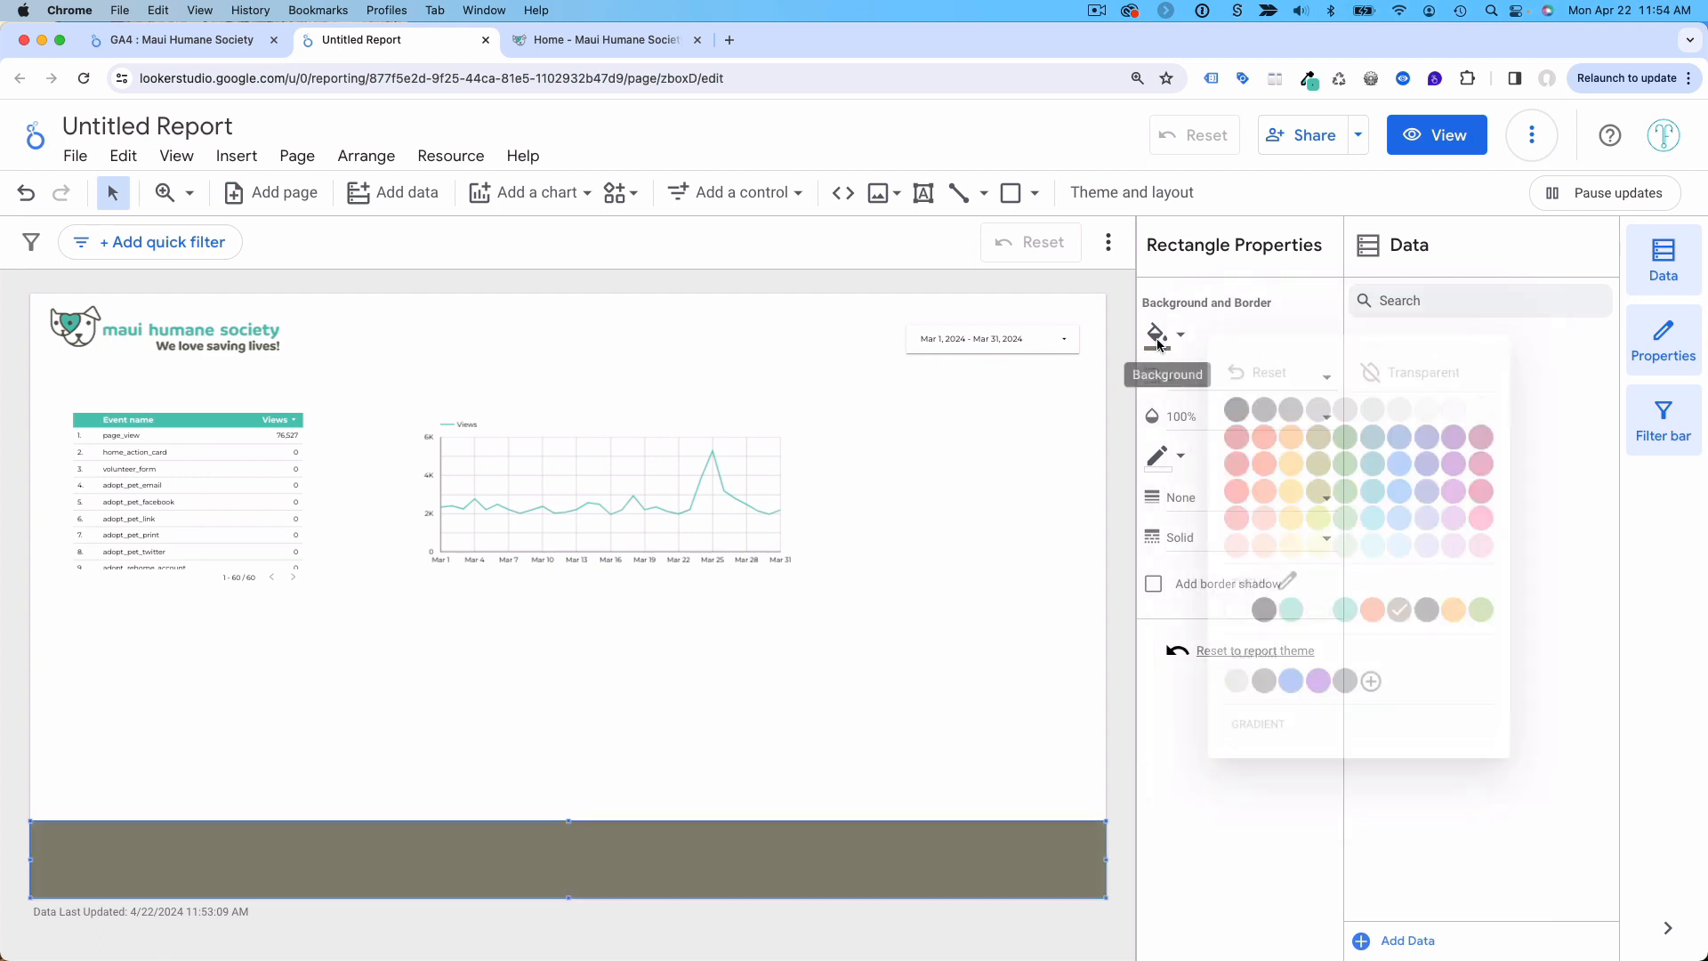
{"action": "left_click", "coordinate": [1429, 616]}
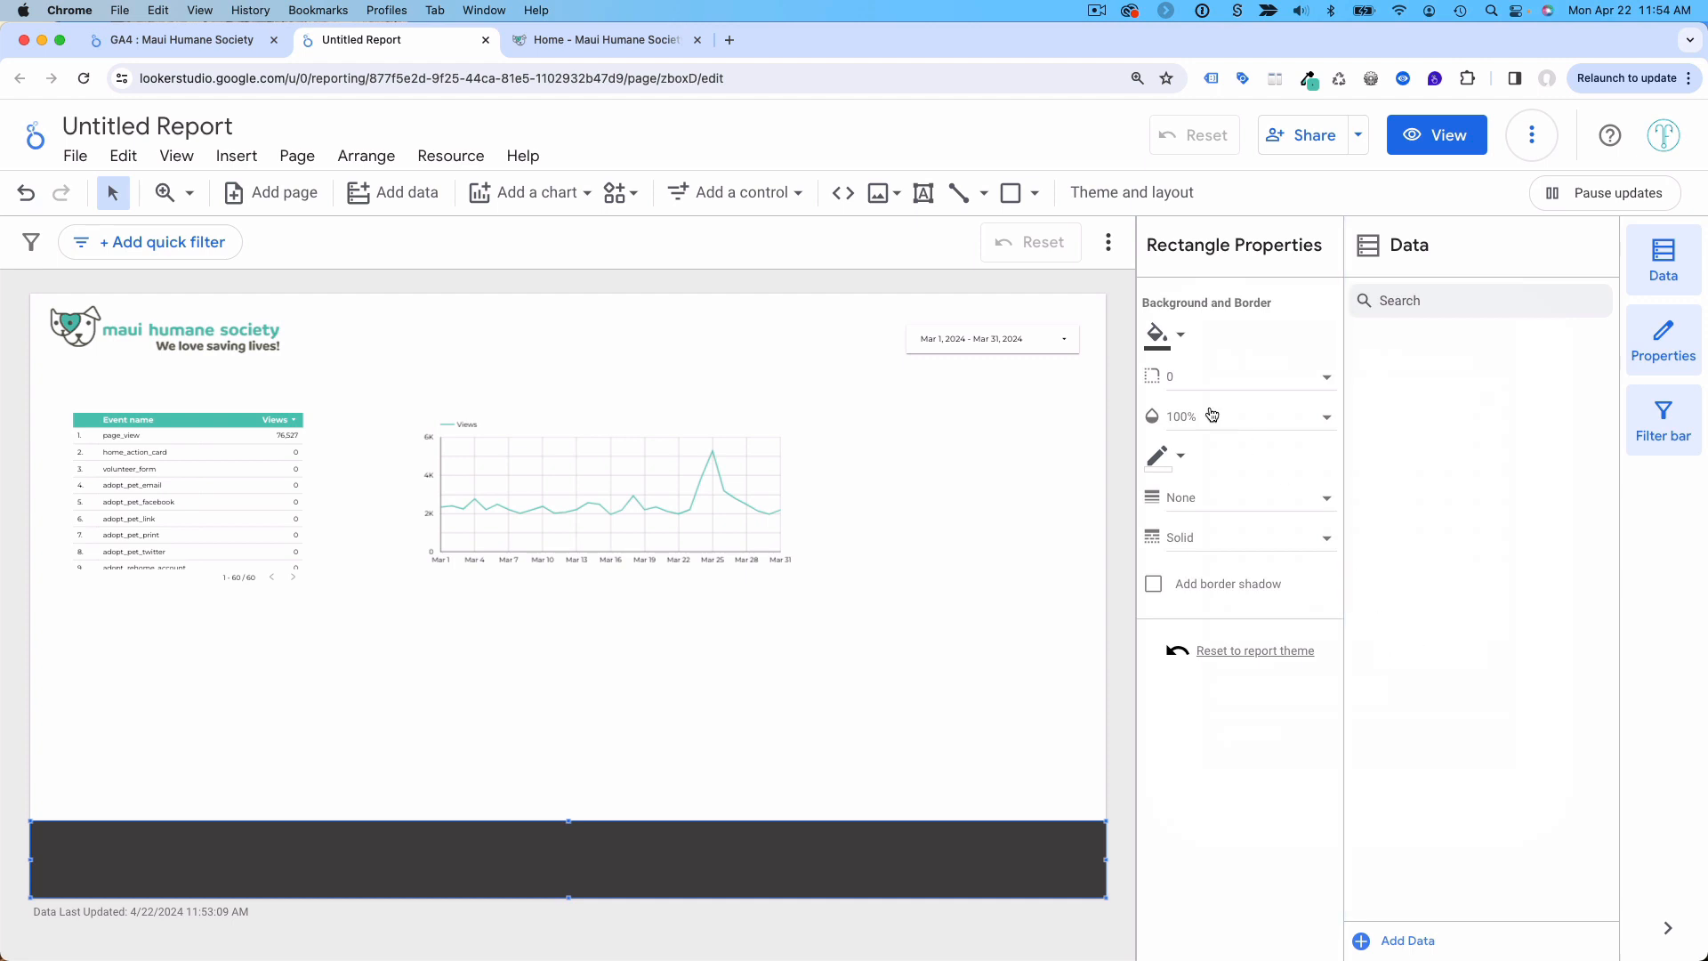
{"action": "left_click", "coordinate": [1158, 339]}
{"action": "left_click", "coordinate": [1378, 626]}
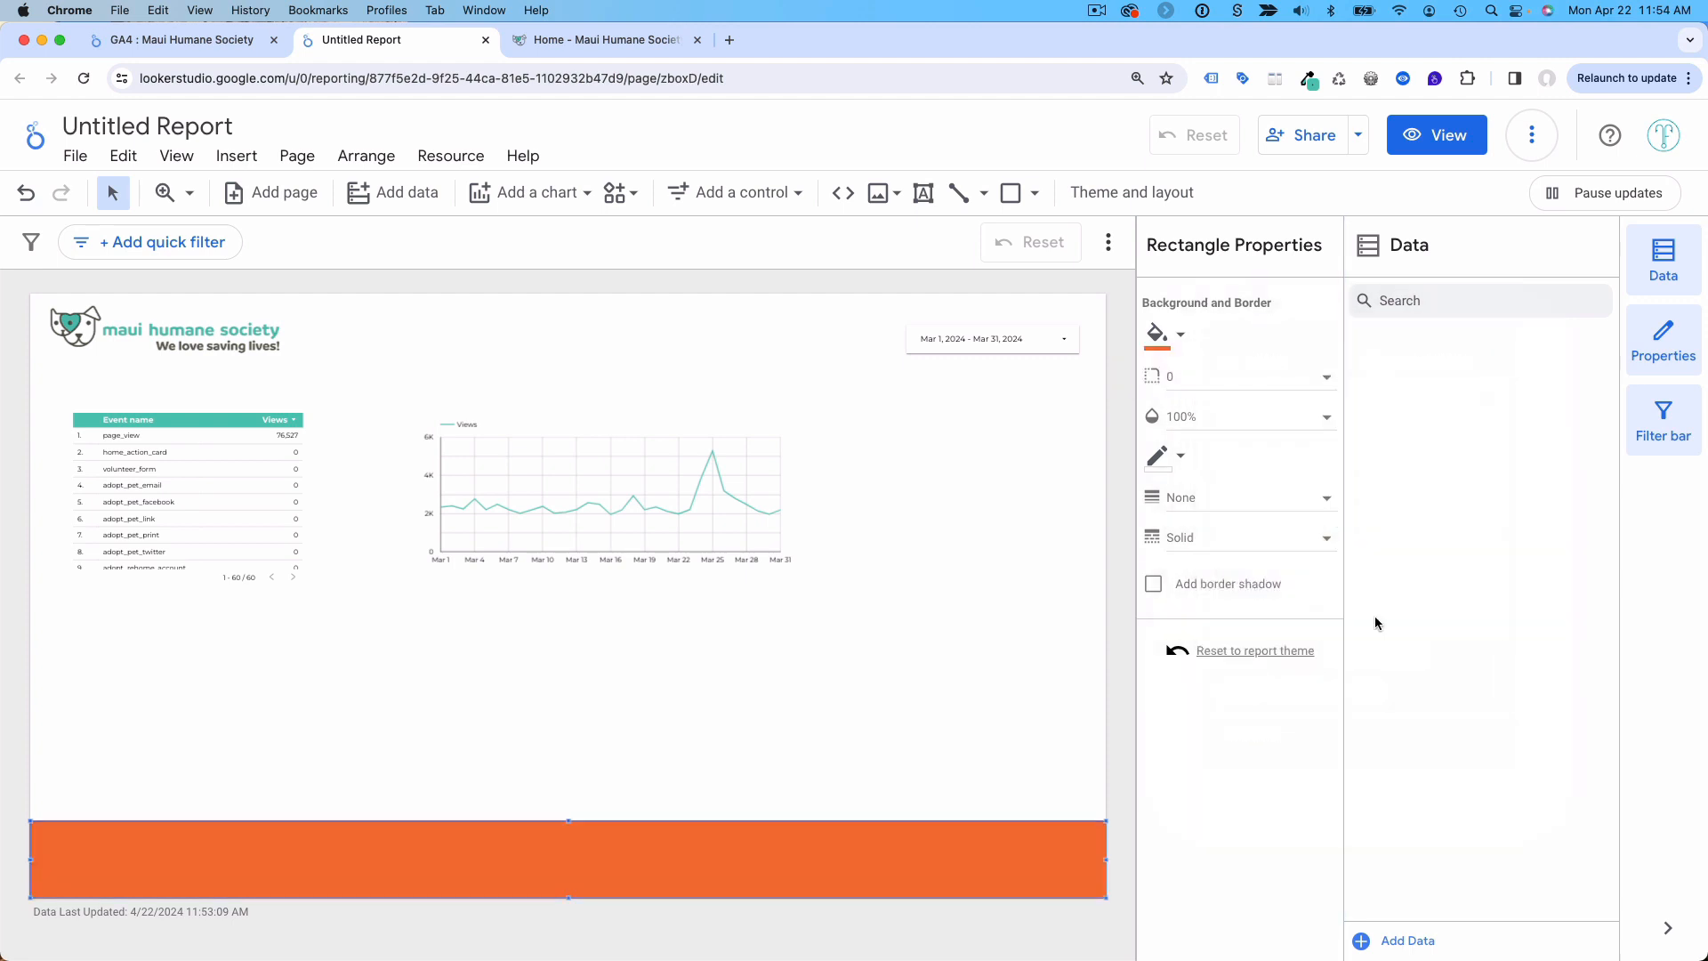
Step: Fill the footer rectangle with the theme's olive-grey color and deselect it
{"action": "left_click", "coordinate": [1158, 339]}
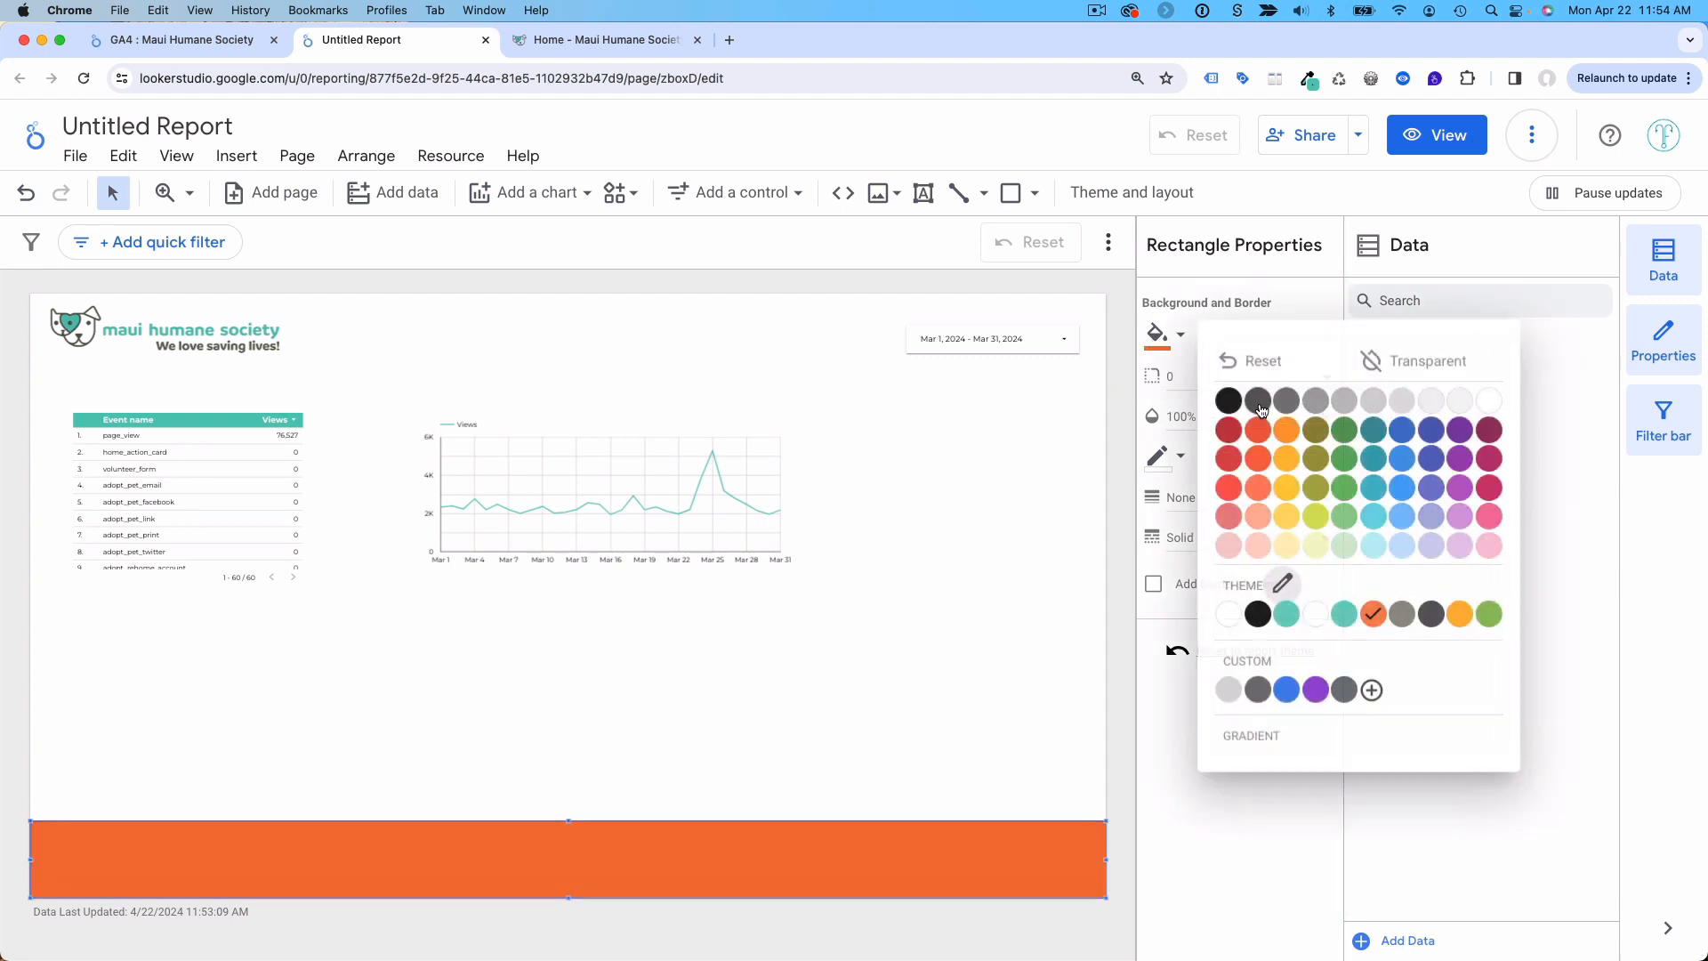
{"action": "left_click", "coordinate": [1402, 614]}
{"action": "left_click", "coordinate": [974, 700]}
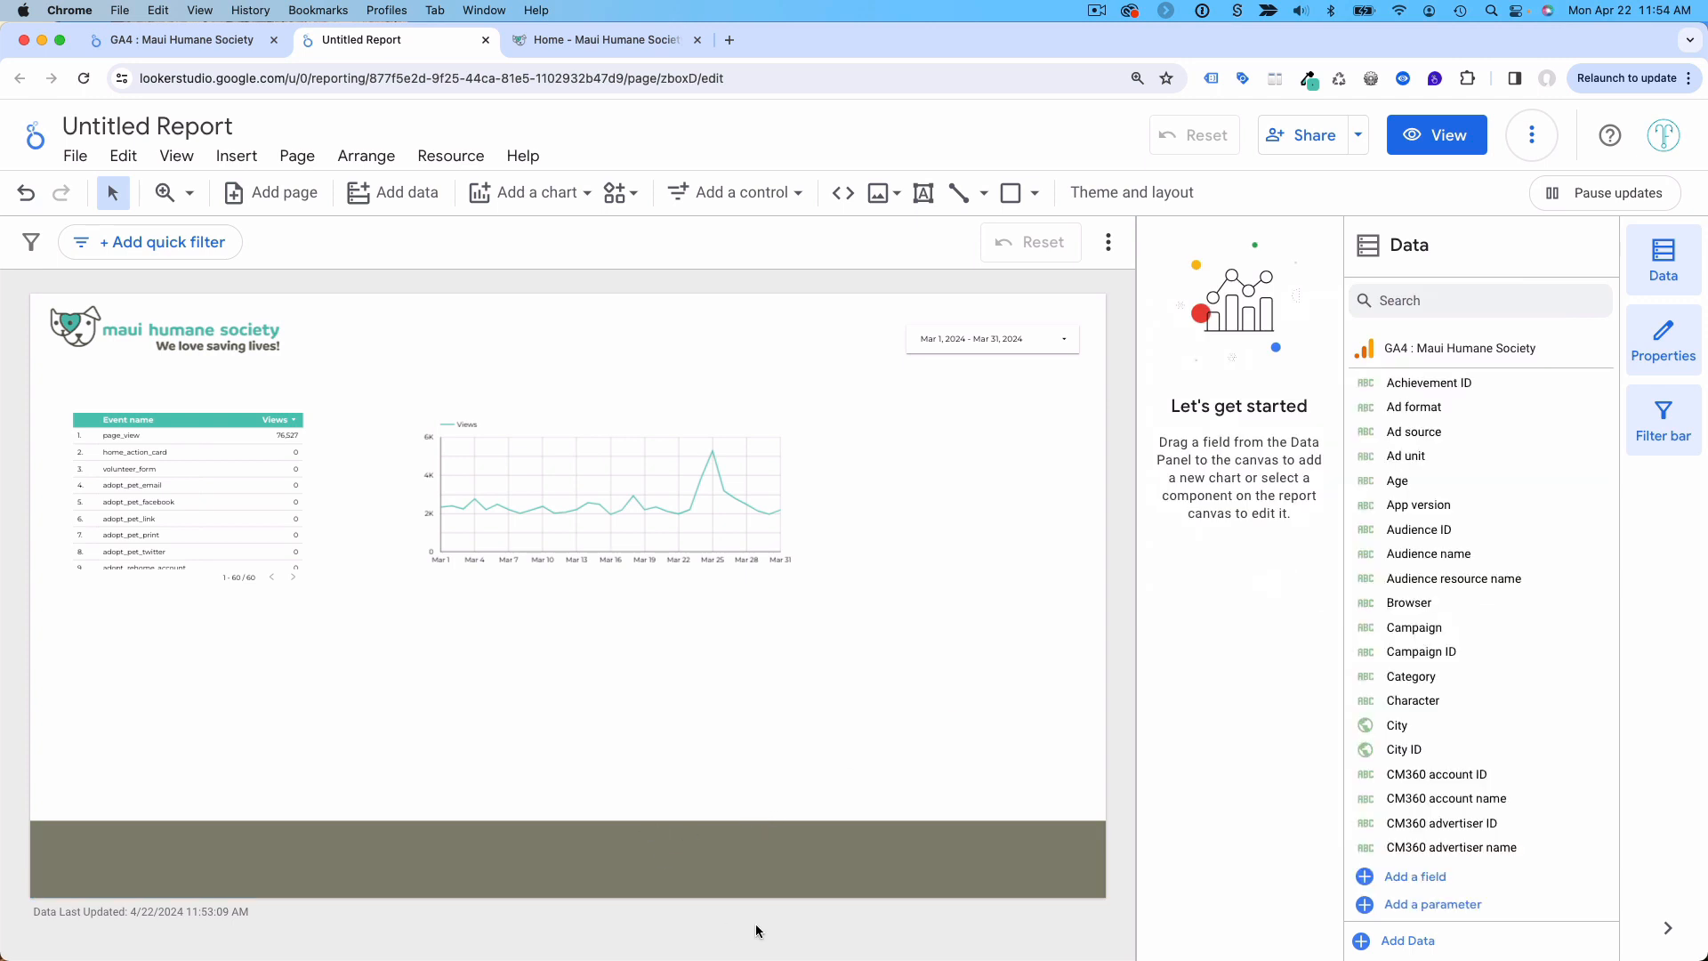
Step: Add a text box reading LEGEND / GLOSSARY on the footer rectangle and color its text white
{"action": "left_click", "coordinate": [925, 193]}
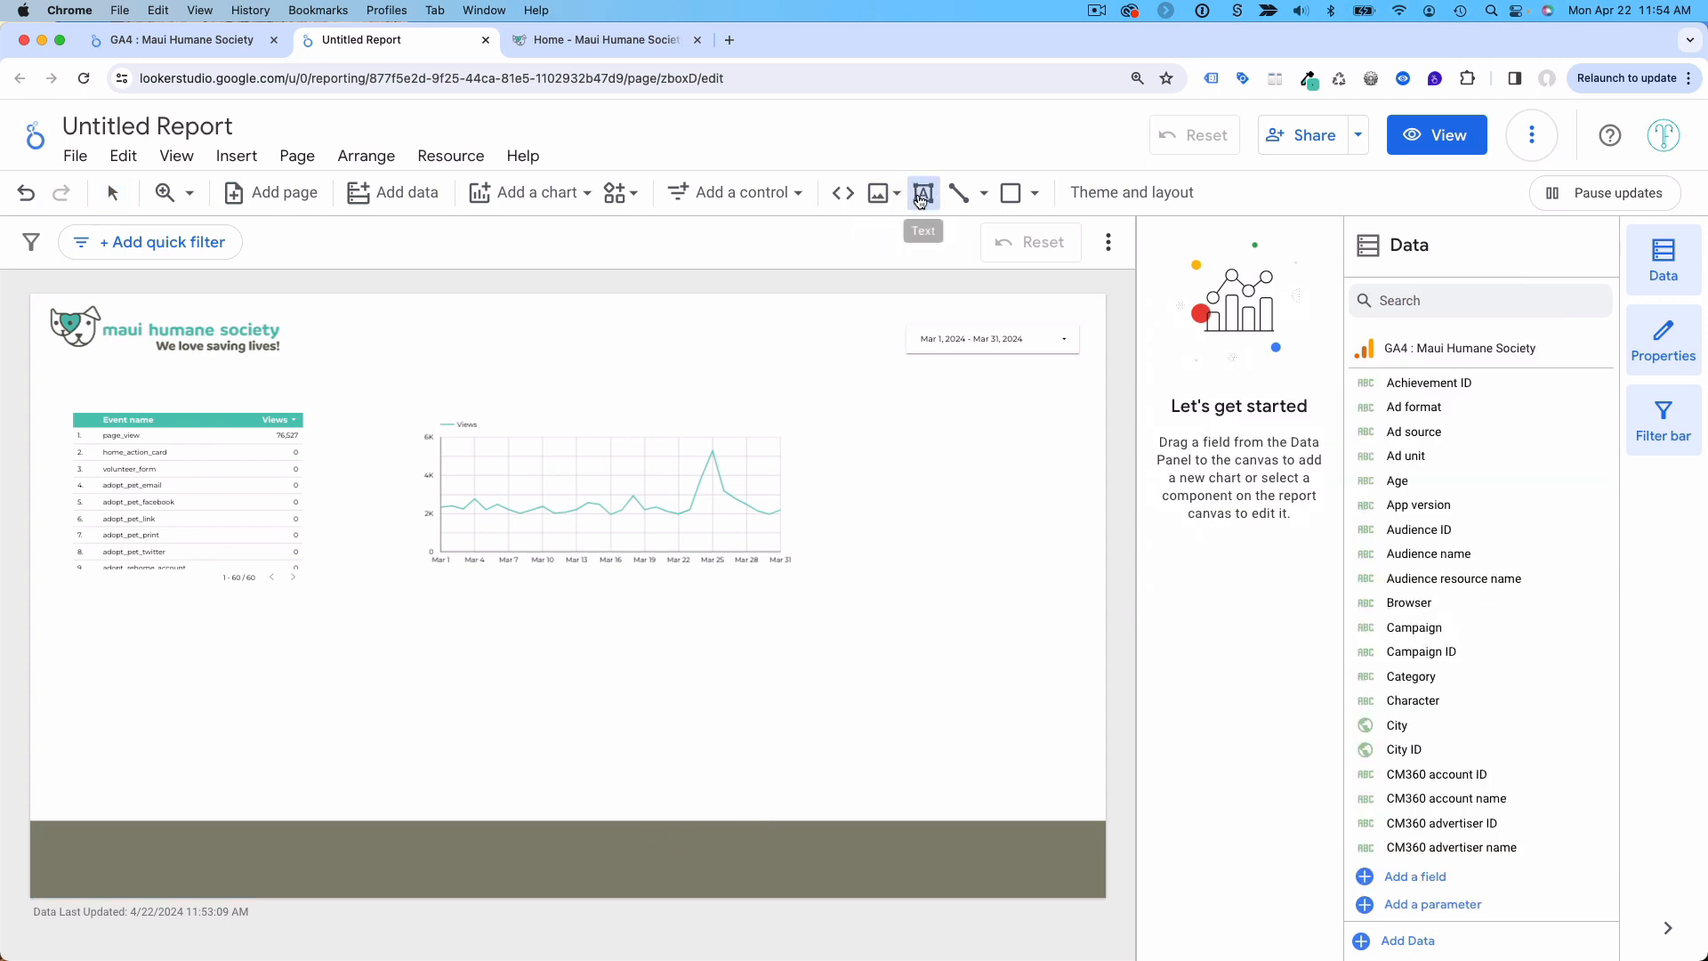
{"action": "left_click_drag", "start_coordinate": [463, 844], "coordinate": [694, 875]}
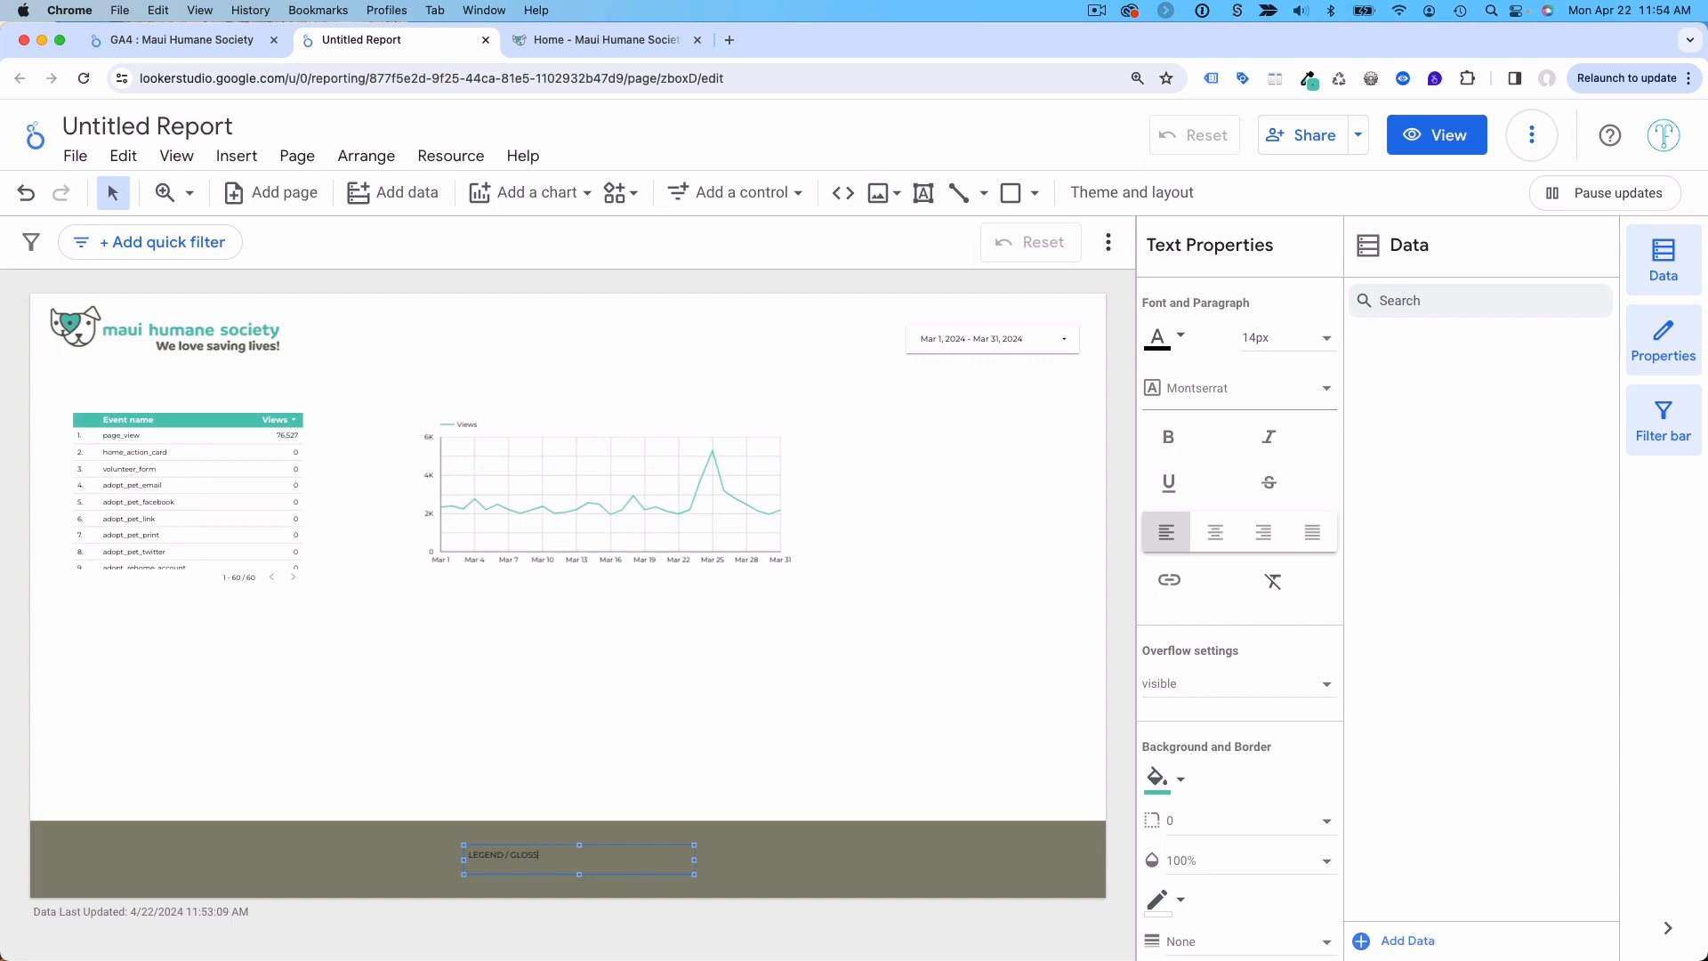
{"action": "triple_click", "coordinate": [527, 859]}
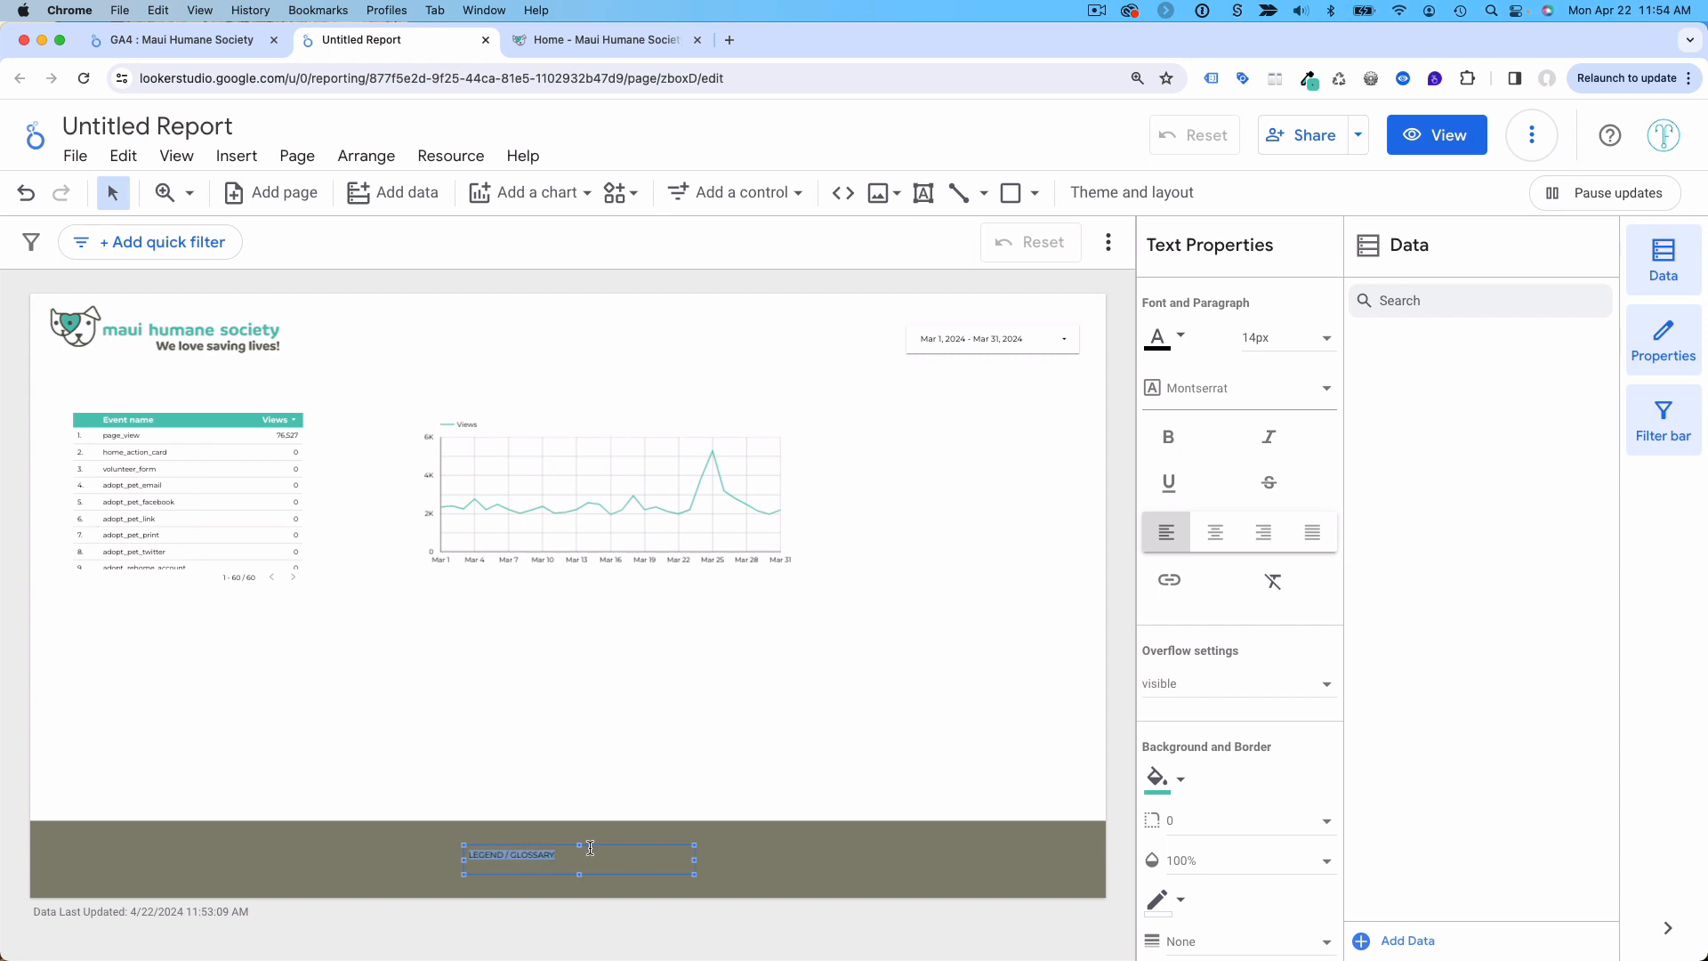
{"action": "left_click", "coordinate": [1157, 351]}
{"action": "left_click", "coordinate": [1488, 351]}
Step: Move the LEGEND / GLOSSARY text to the footer's upper-left corner and make it bold
{"action": "left_click_drag", "start_coordinate": [567, 848], "coordinate": [148, 829]}
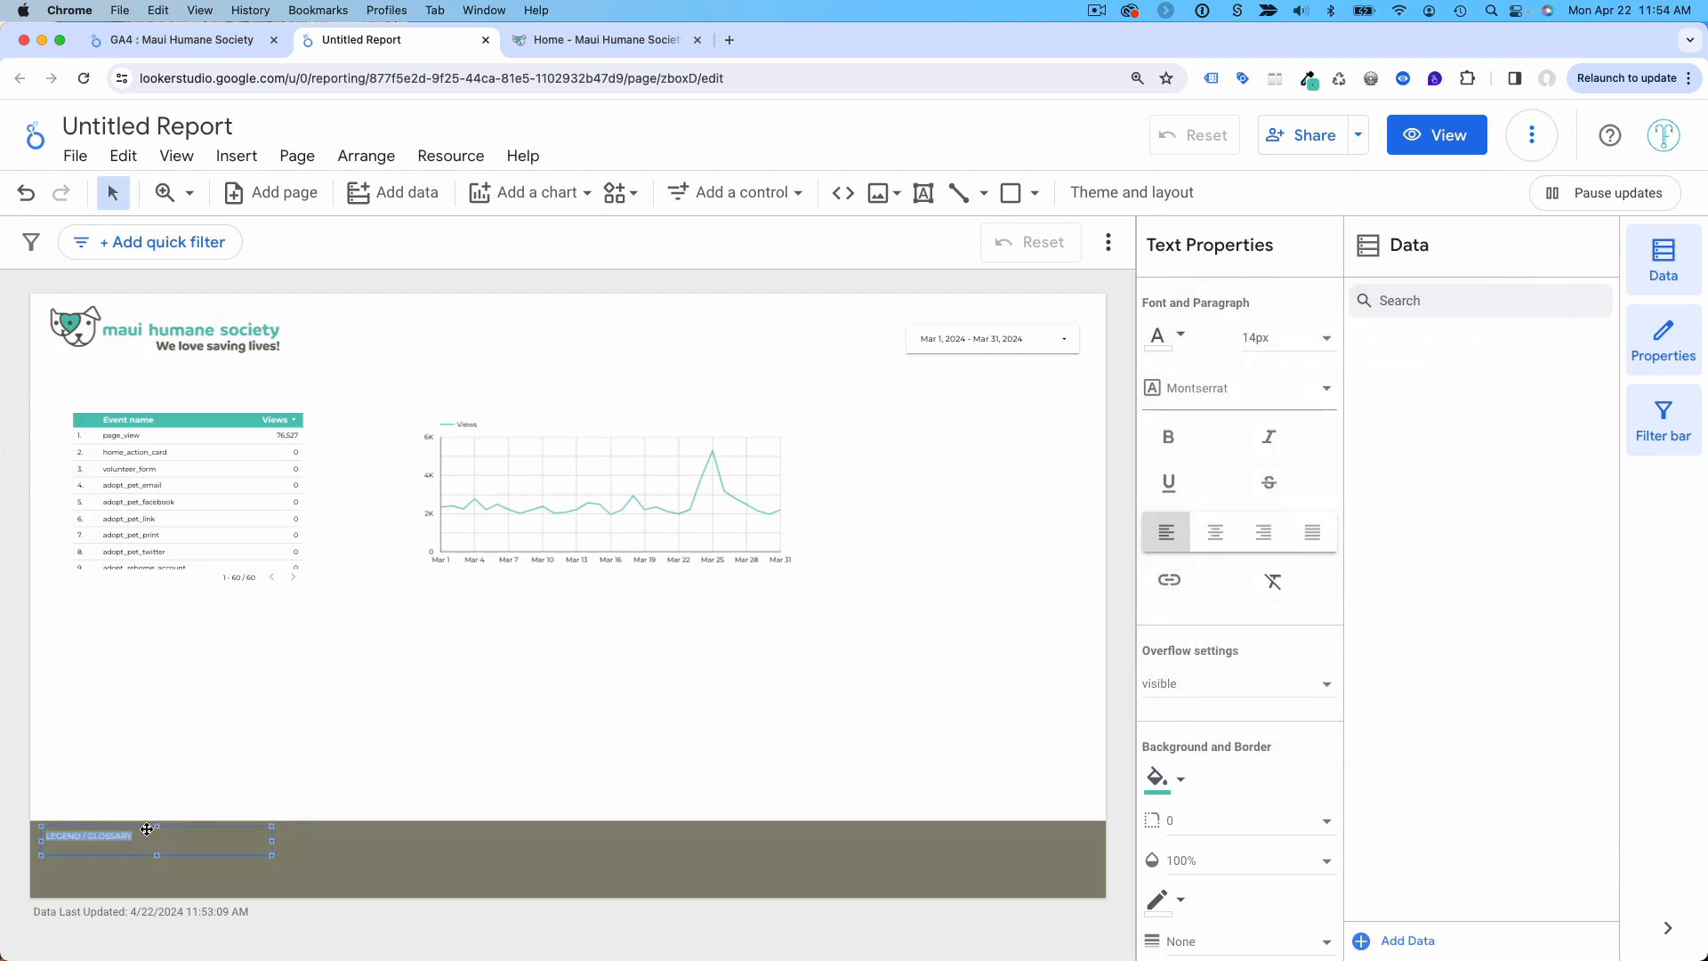
{"action": "left_click", "coordinate": [143, 839]}
{"action": "triple_click", "coordinate": [104, 838]}
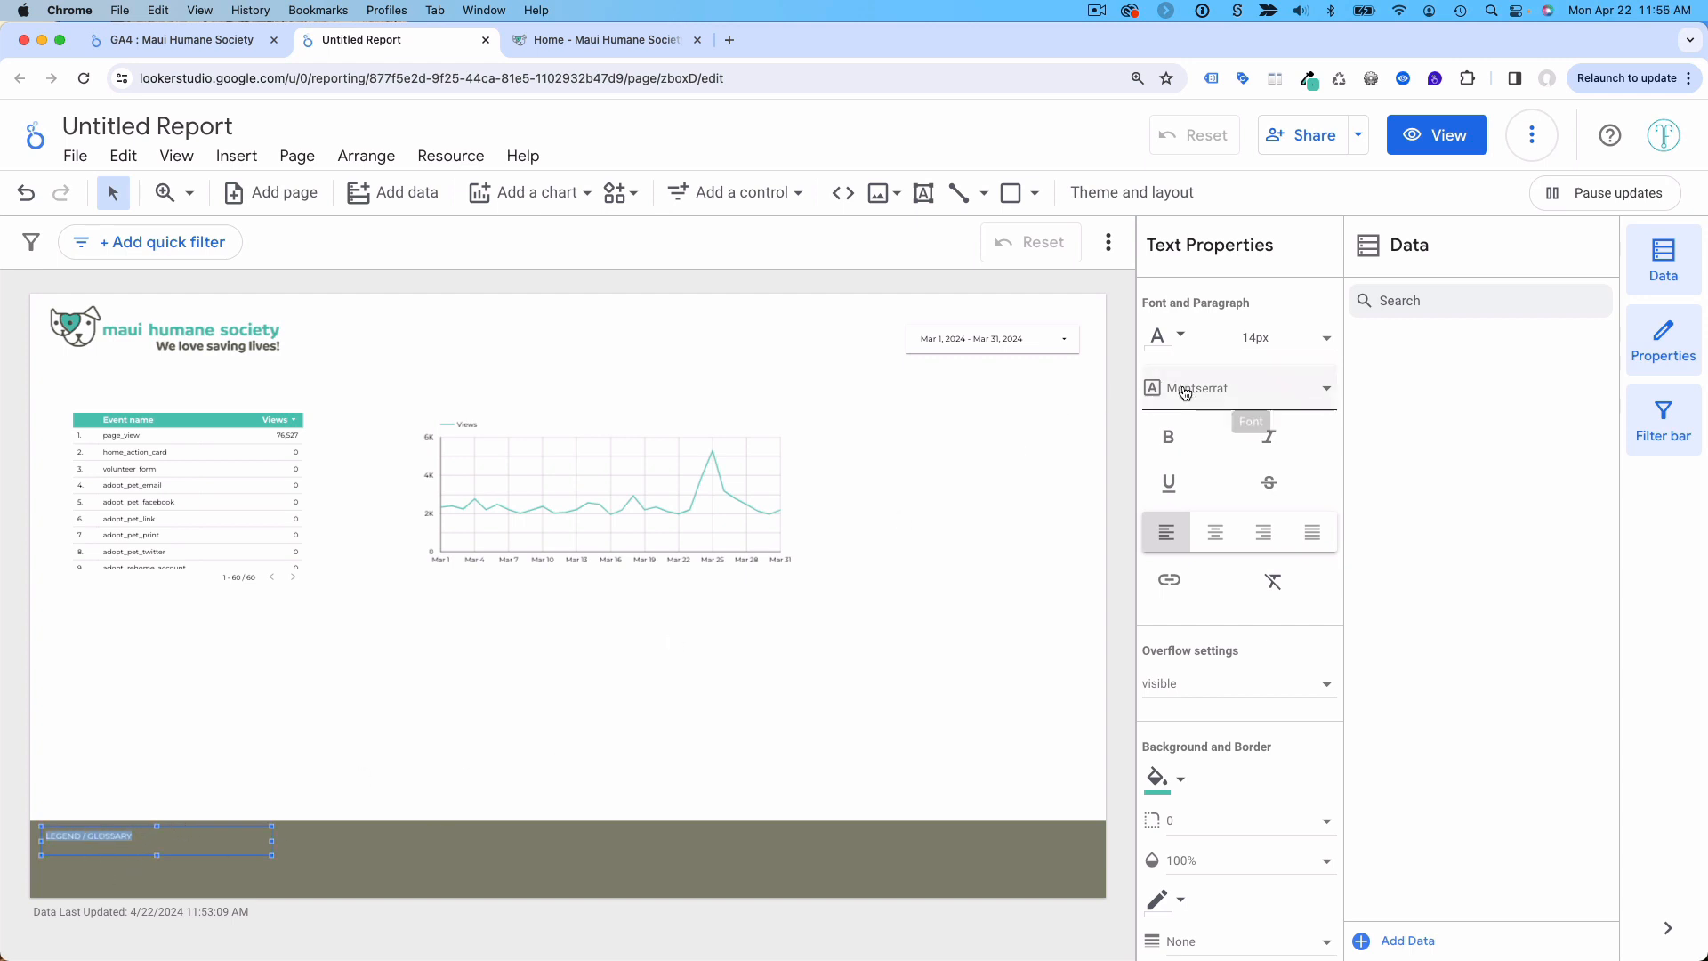
{"action": "left_click", "coordinate": [1168, 437]}
{"action": "left_click", "coordinate": [718, 709]}
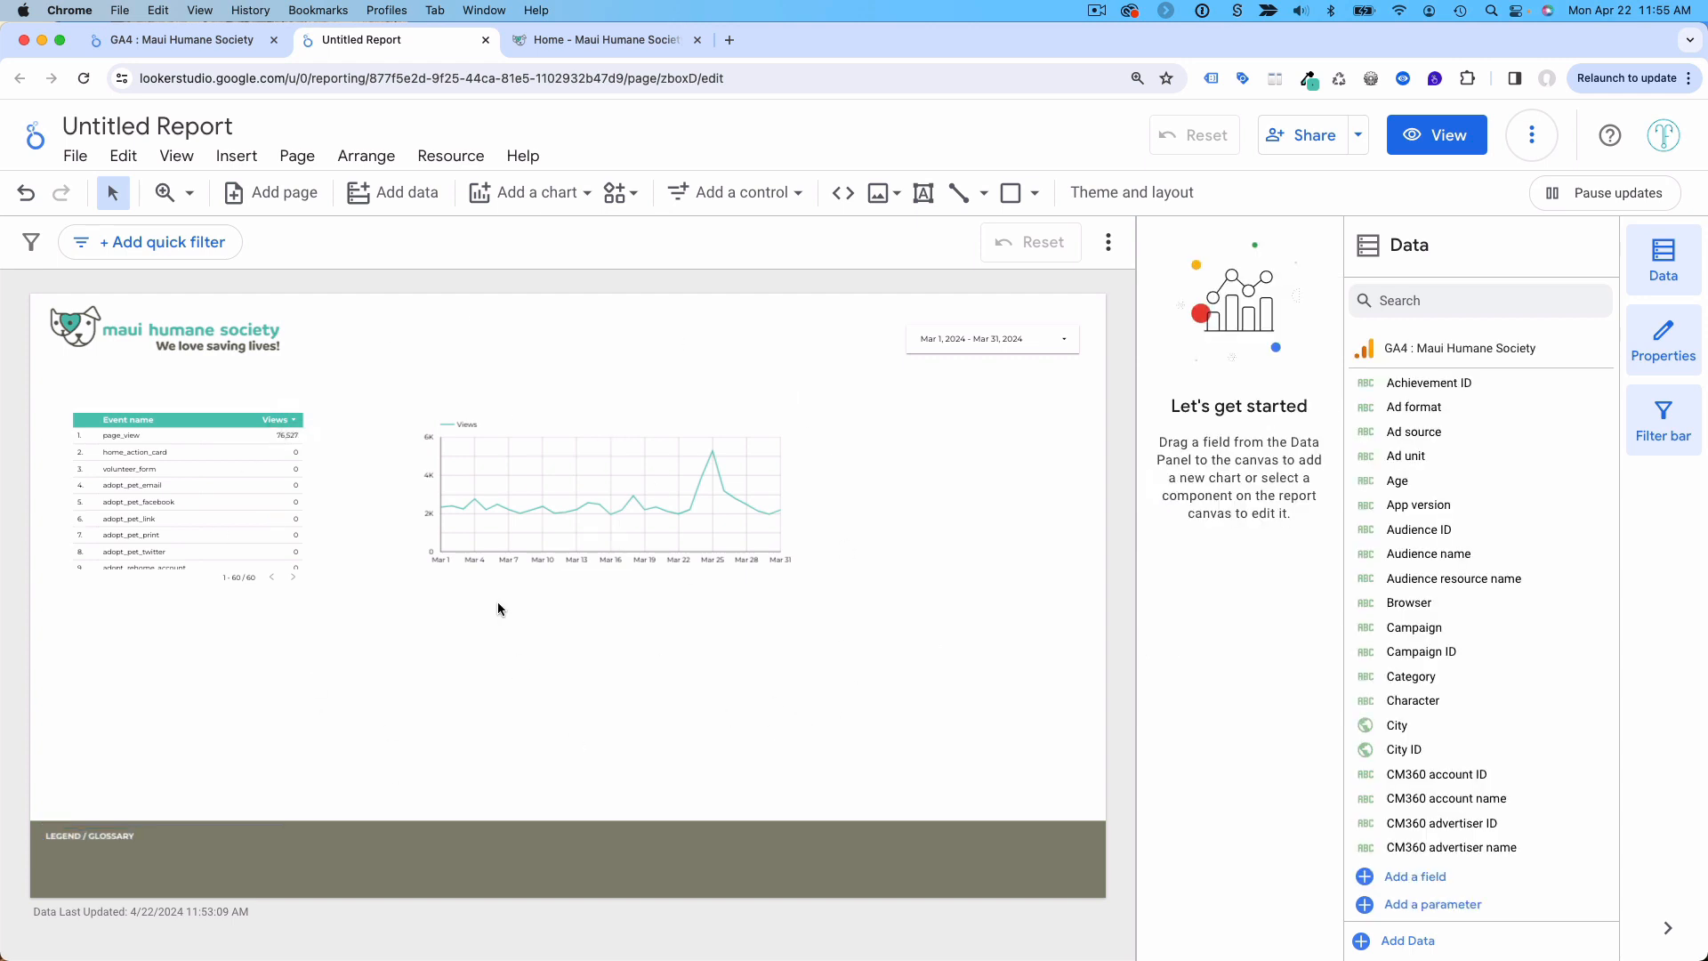
Step: Style the Views time series chart to show points and draw its line as a smooth curve
{"action": "left_click", "coordinate": [611, 436]}
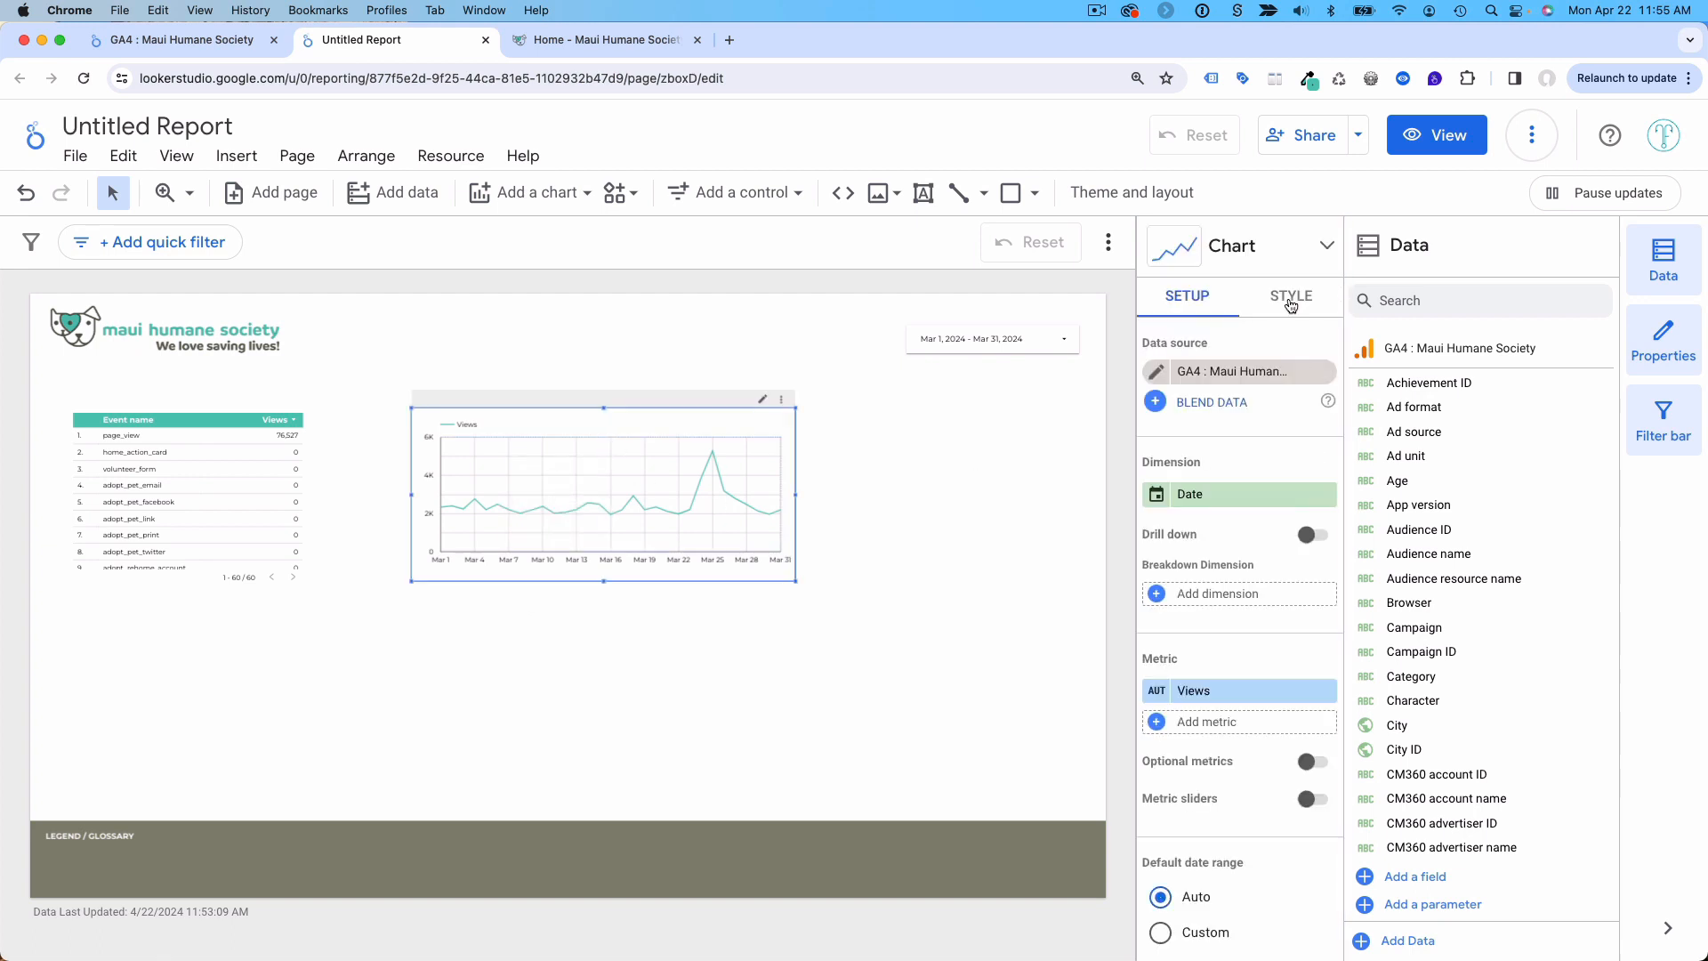
{"action": "left_click", "coordinate": [1291, 299]}
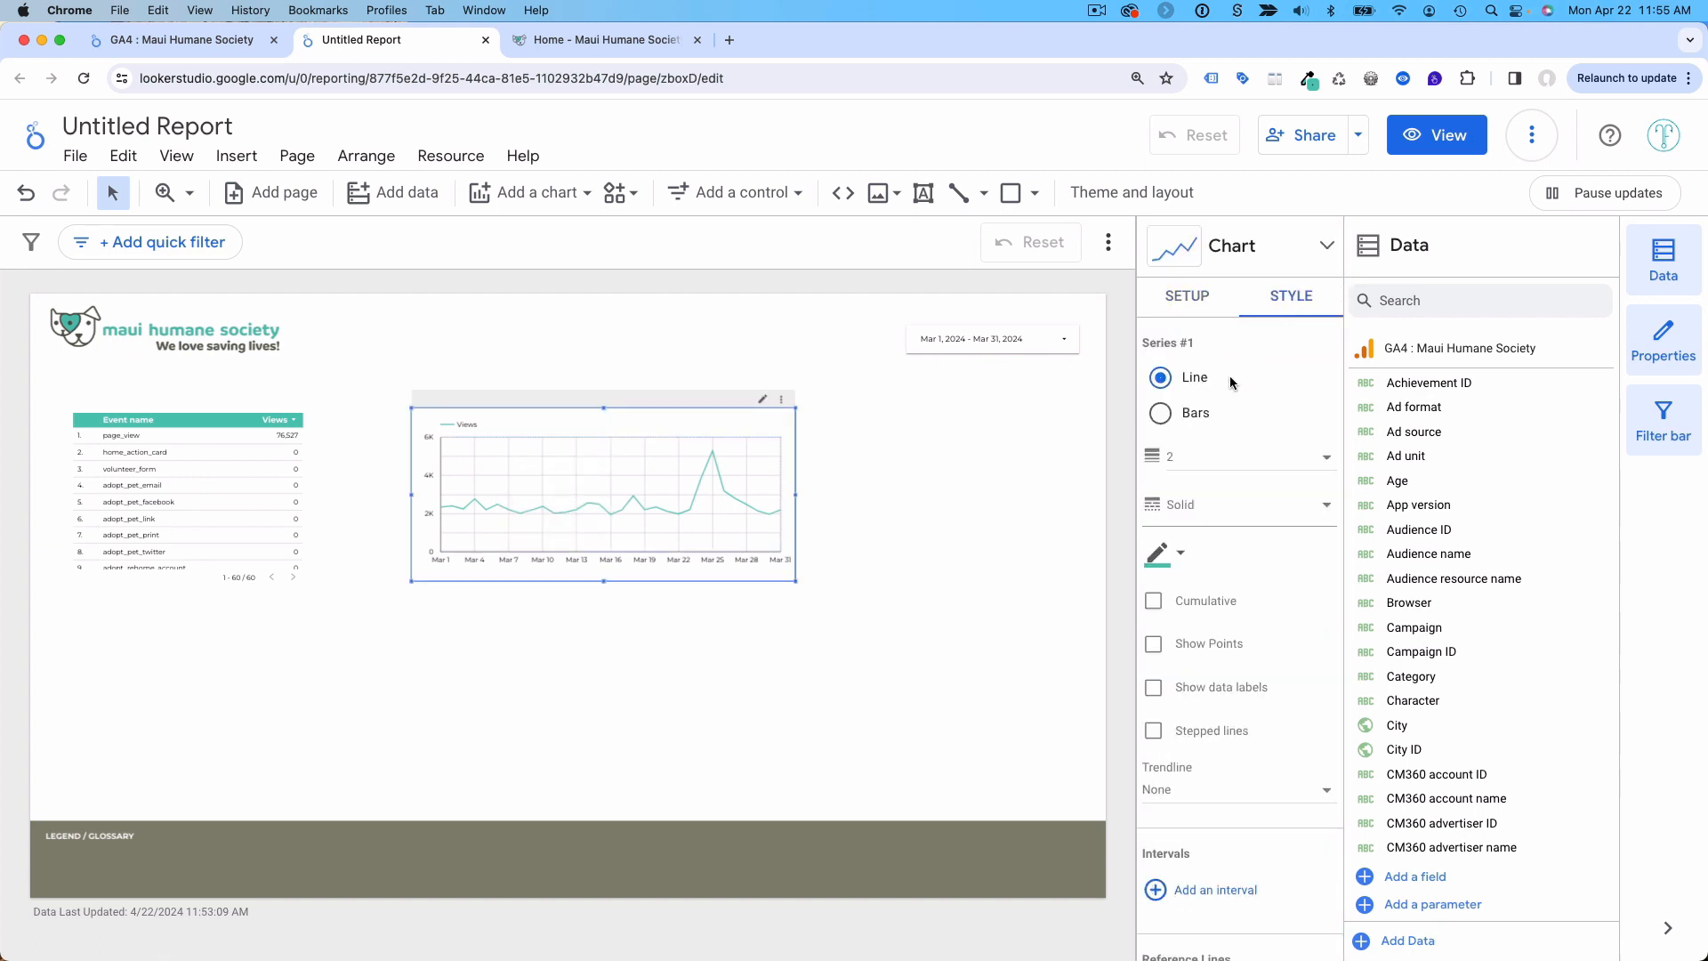
{"action": "left_click", "coordinate": [1153, 643]}
{"action": "scroll", "coordinate": [1239, 620], "scroll_direction": "down", "scroll_amount": 5}
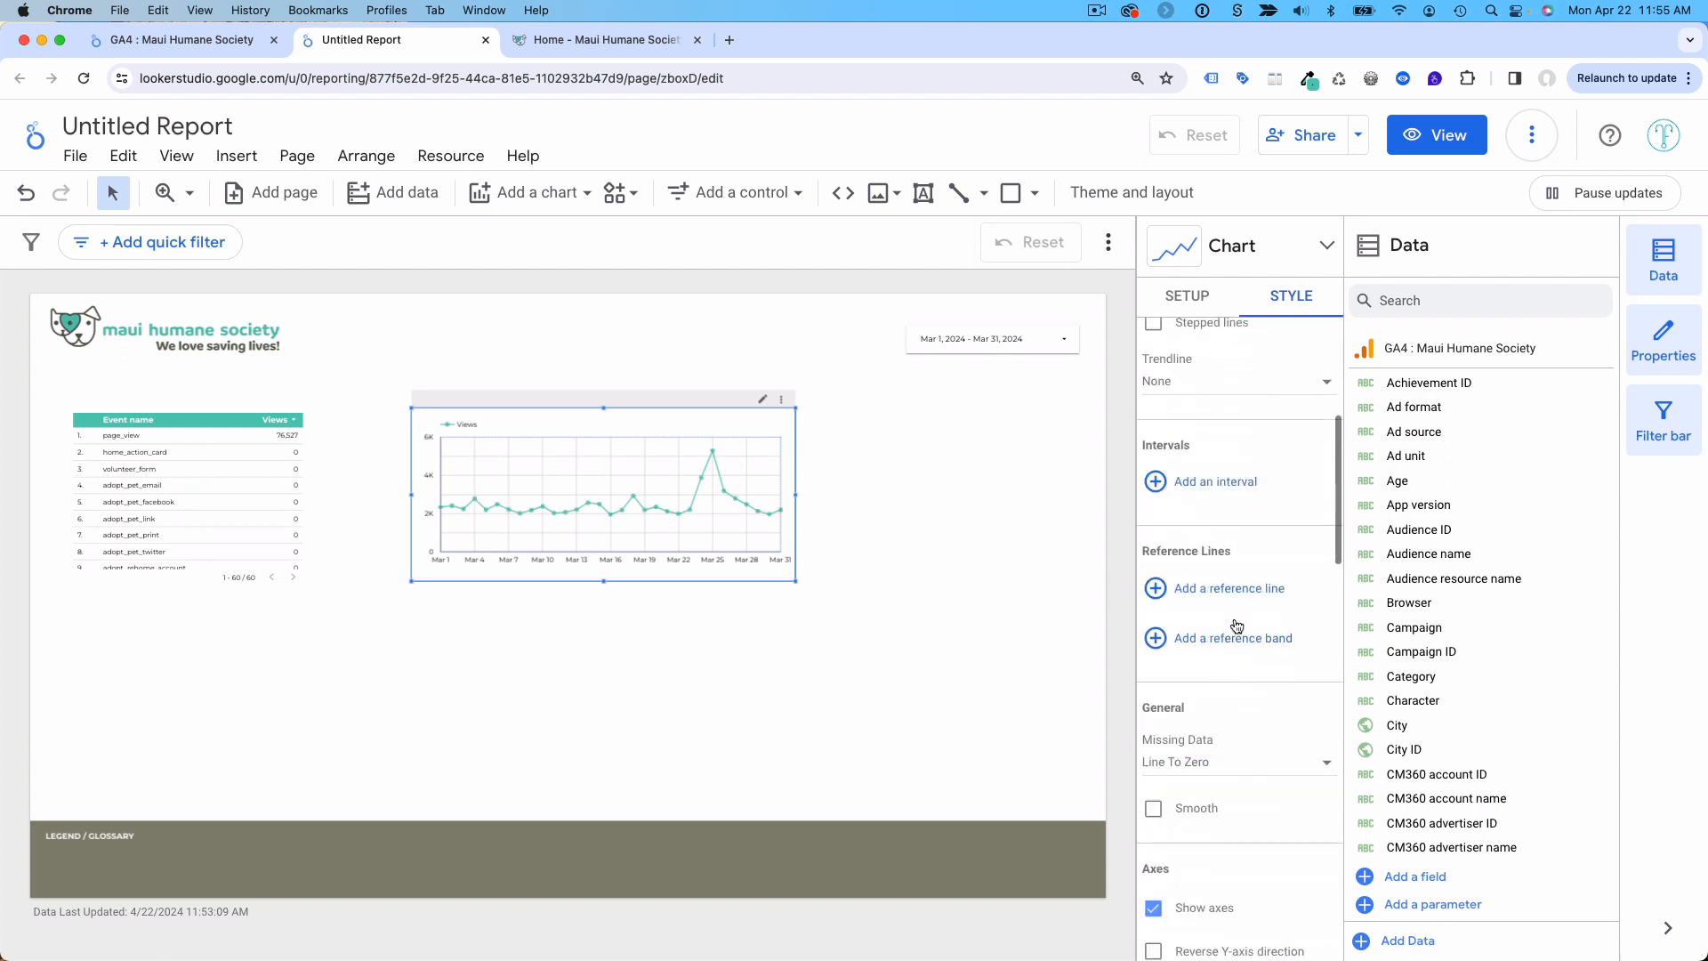
{"action": "scroll", "coordinate": [1239, 620], "scroll_direction": "down", "scroll_amount": 3}
{"action": "left_click", "coordinate": [1153, 597]}
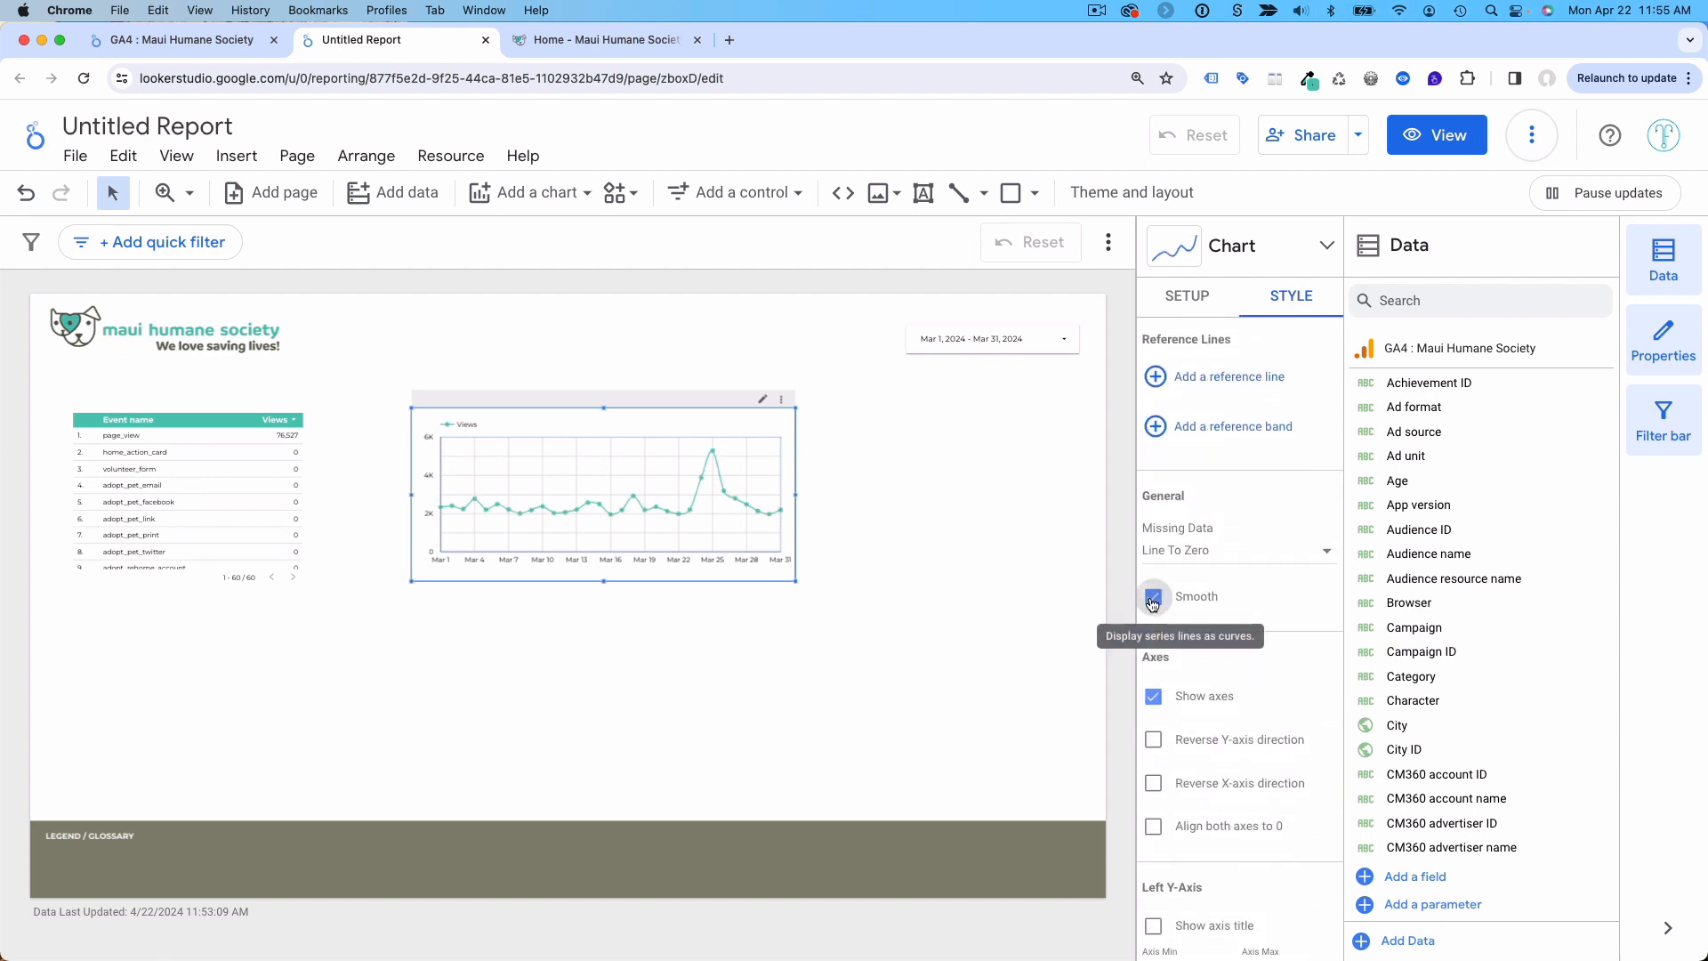
Step: Rearrange the page with the event name table beneath the date range control and the time series chart beneath the logo
{"action": "left_click_drag", "start_coordinate": [579, 427], "coordinate": [504, 432]}
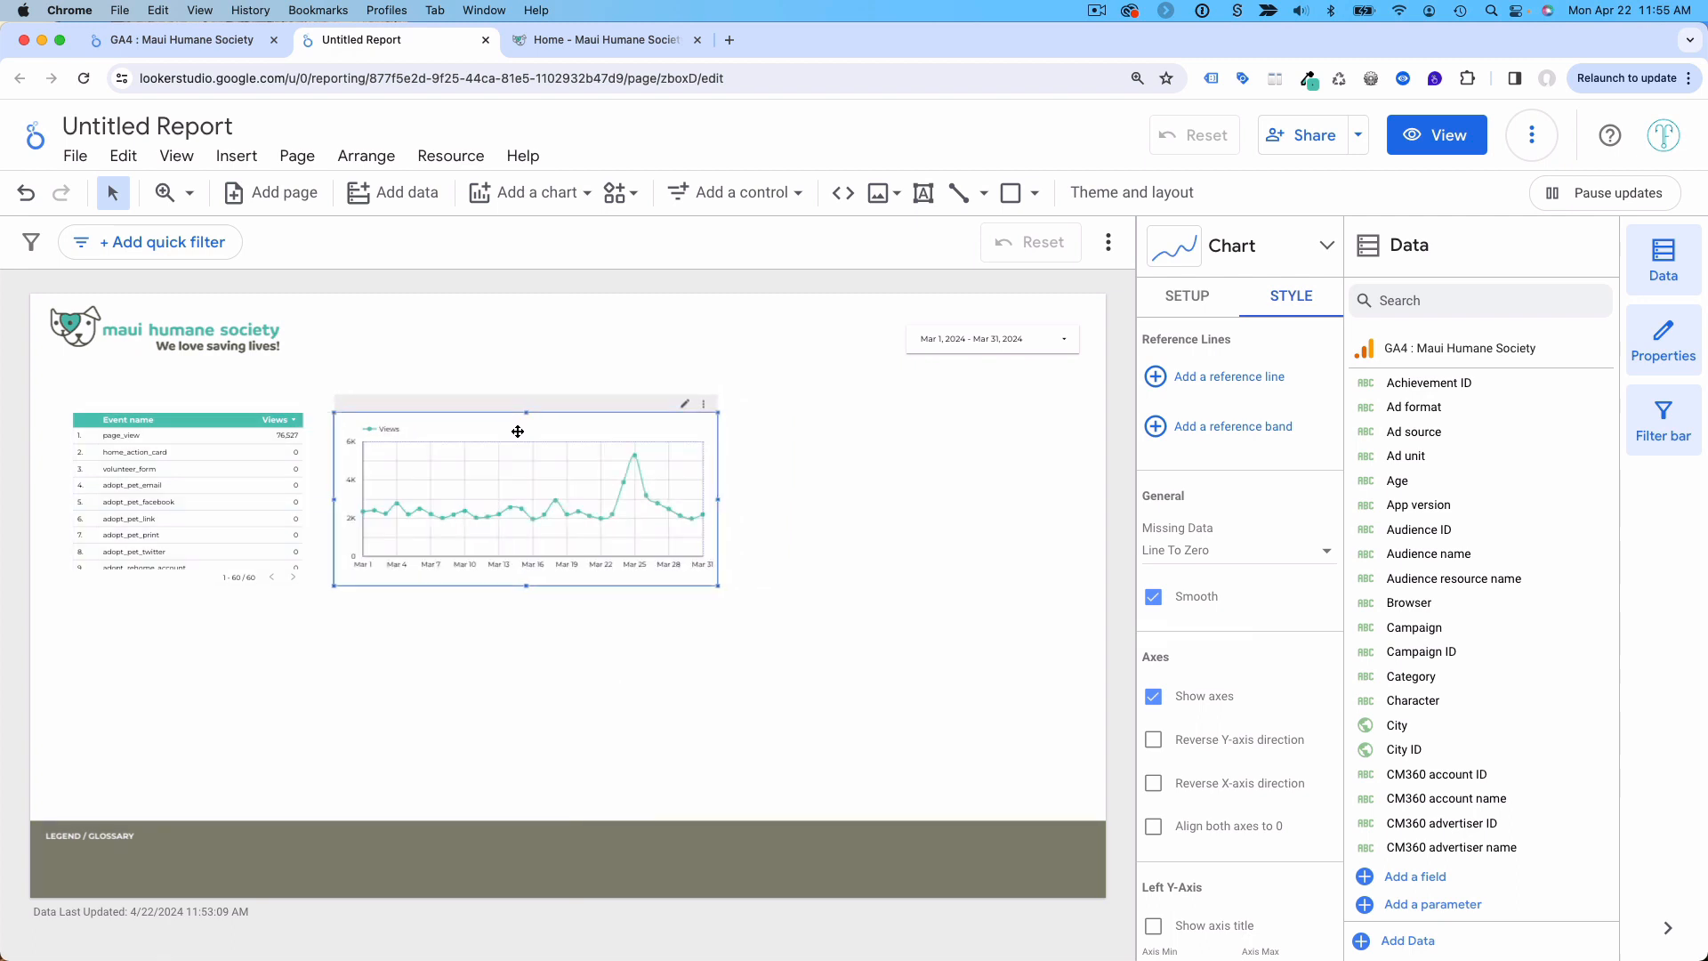
{"action": "left_click_drag", "start_coordinate": [177, 419], "coordinate": [954, 392]}
{"action": "left_click", "coordinate": [604, 417]}
{"action": "left_click_drag", "start_coordinate": [537, 428], "coordinate": [327, 405]}
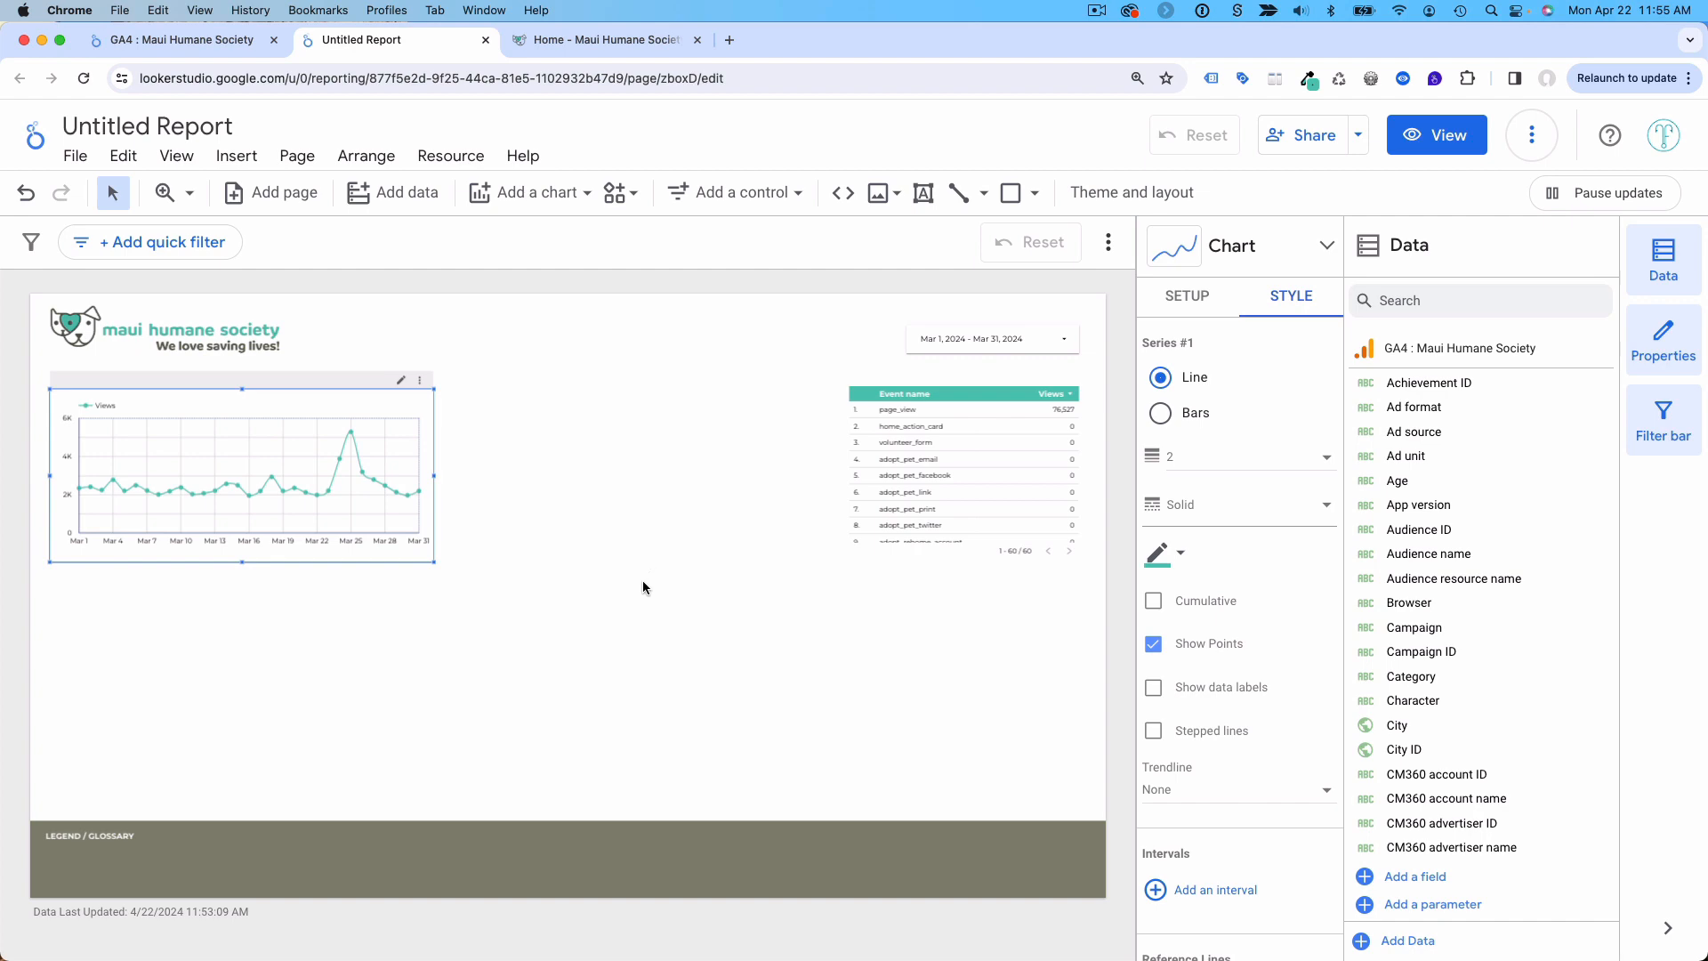
Step: Browse the Google connectors available for adding data to the report, down to Search Console, and close the connector list
{"action": "left_click", "coordinate": [410, 194]}
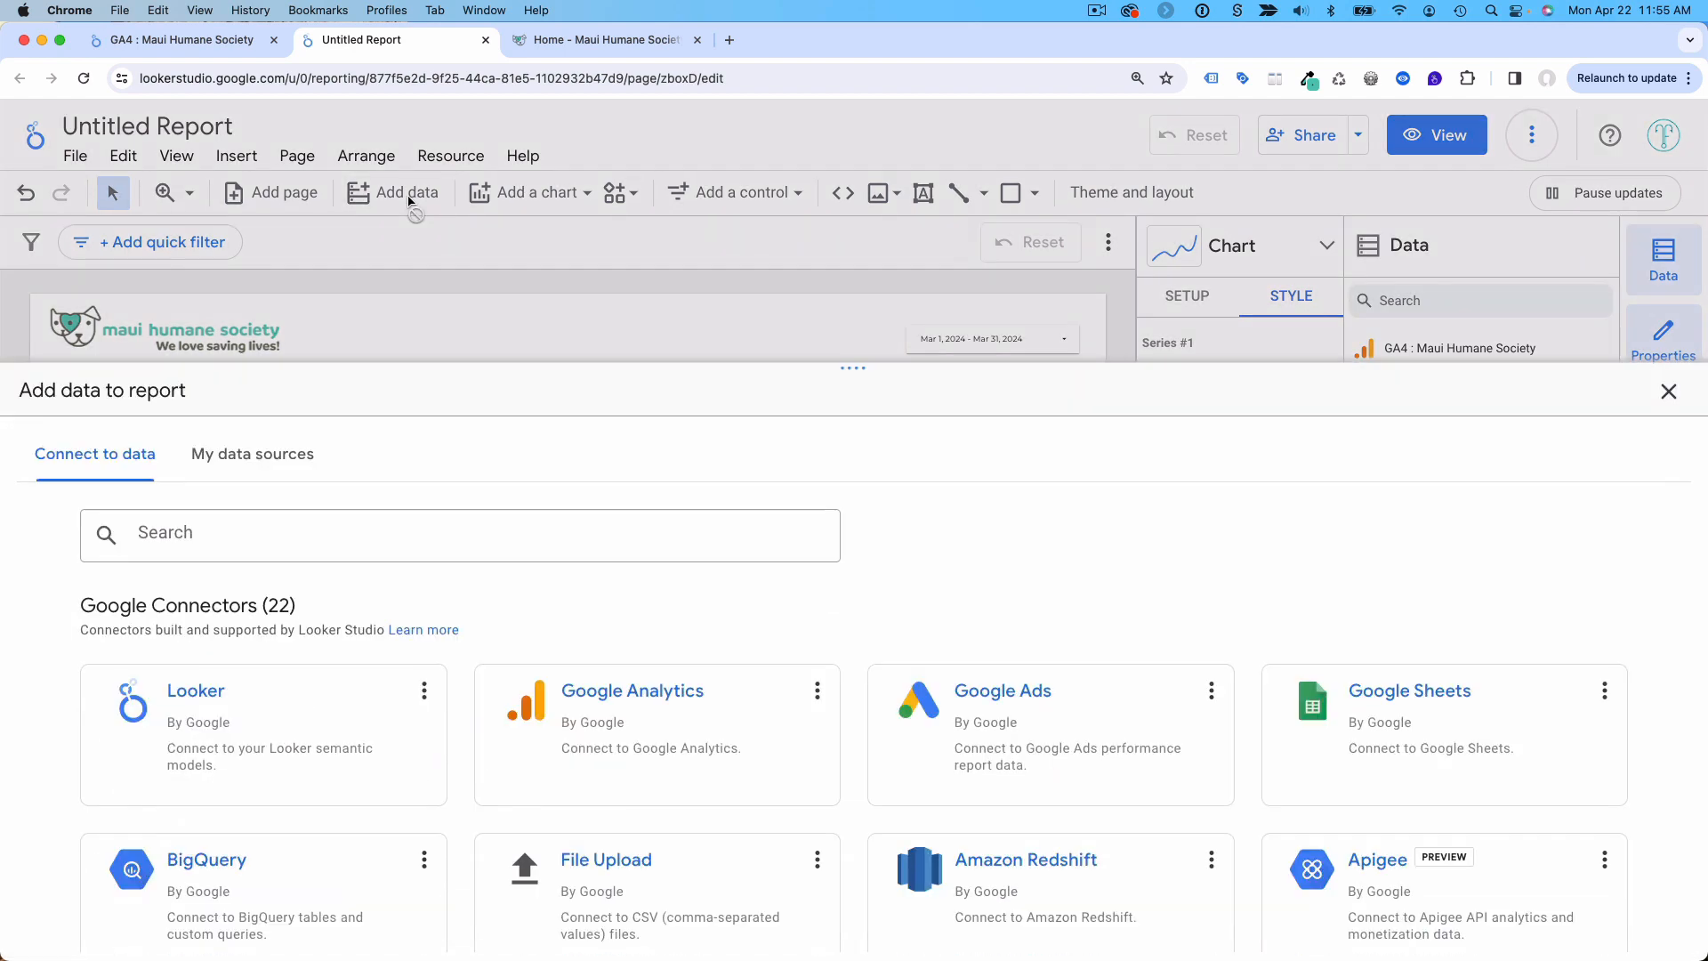
{"action": "left_click", "coordinate": [659, 680]}
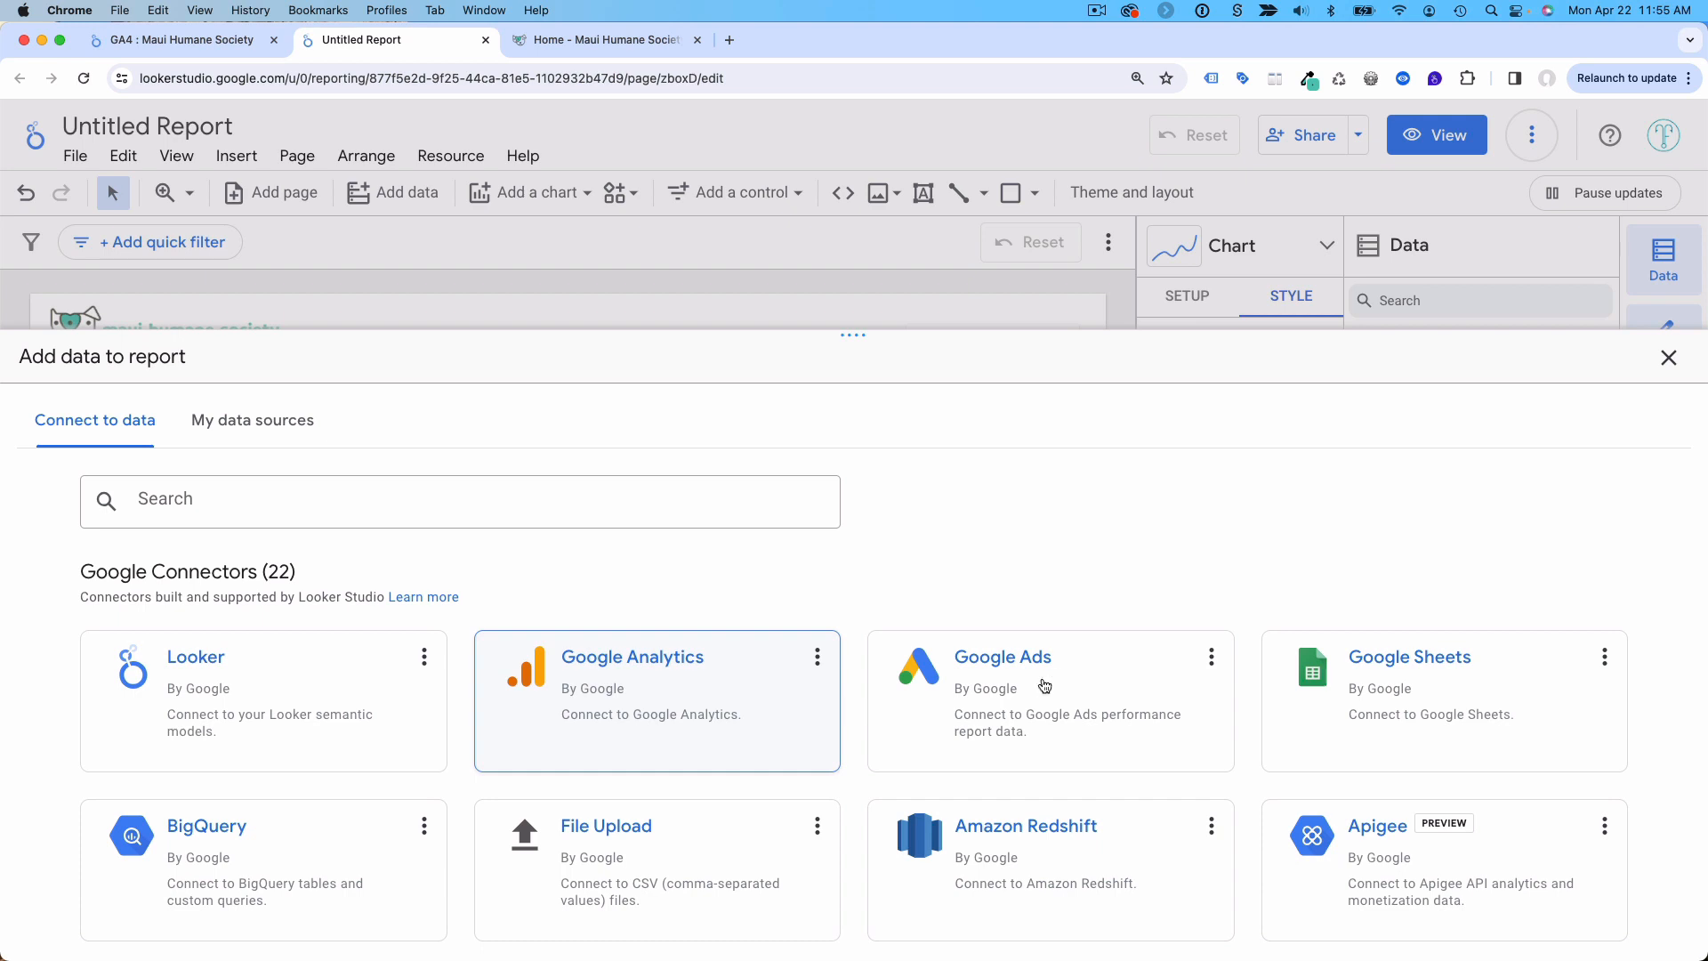
{"action": "scroll", "coordinate": [1028, 693], "scroll_direction": "down", "scroll_amount": 10}
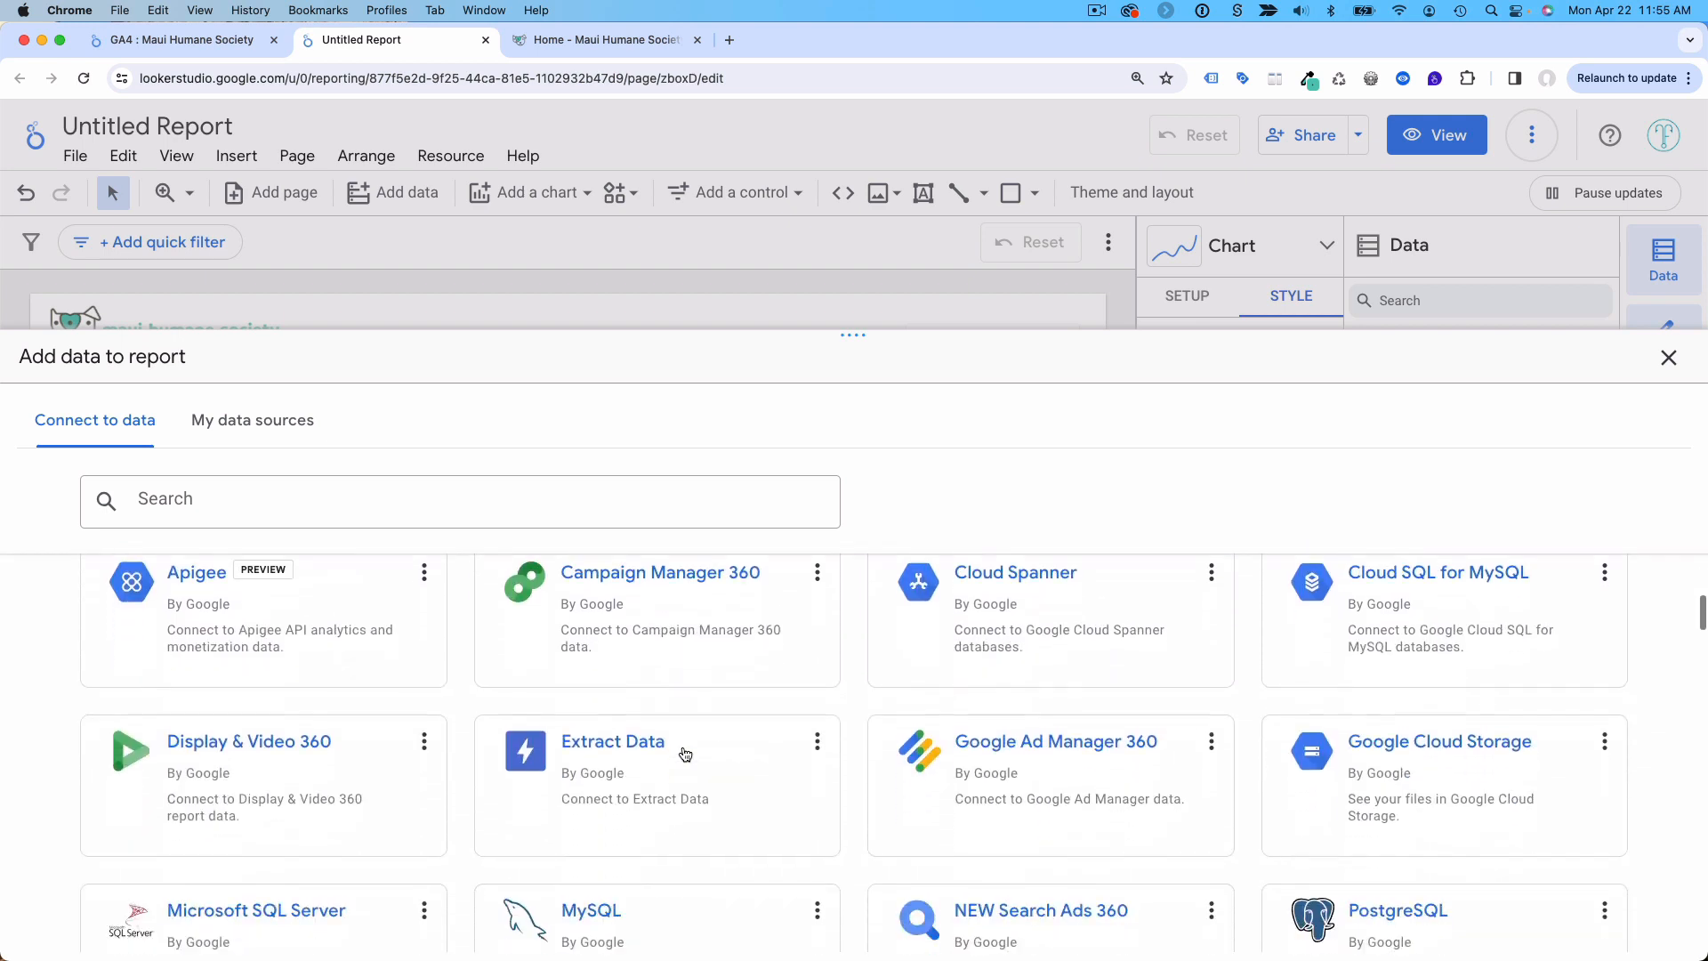
{"action": "scroll", "coordinate": [684, 755], "scroll_direction": "down", "scroll_amount": 2}
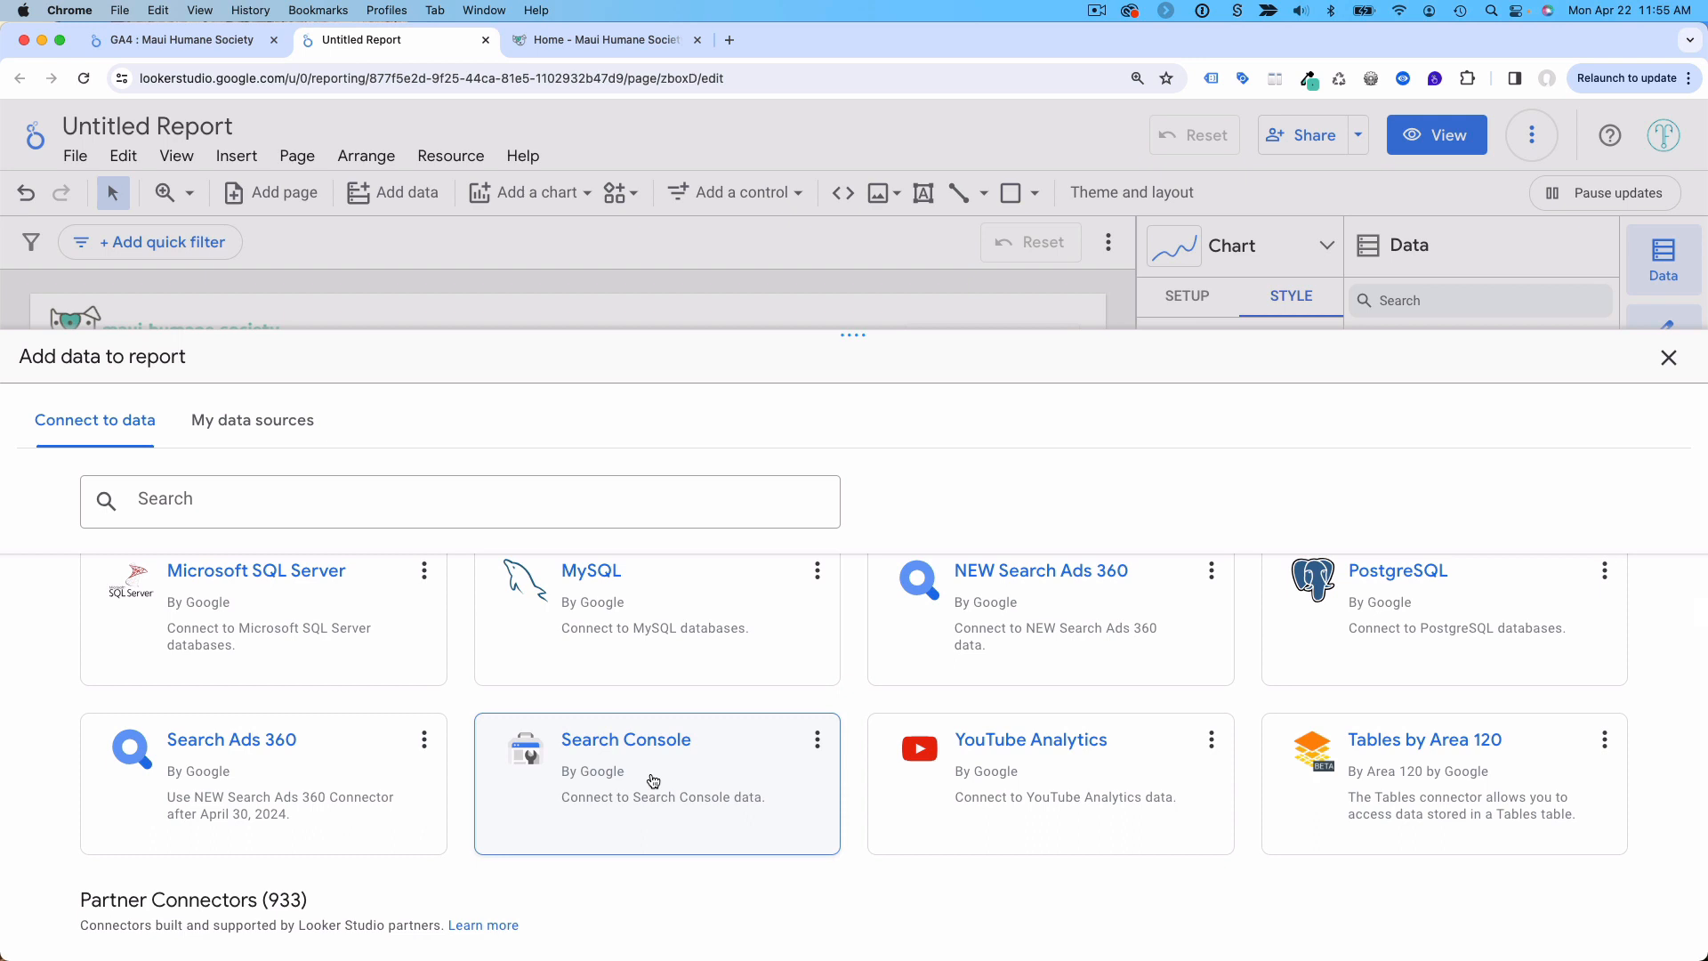
{"action": "left_click", "coordinate": [1668, 358]}
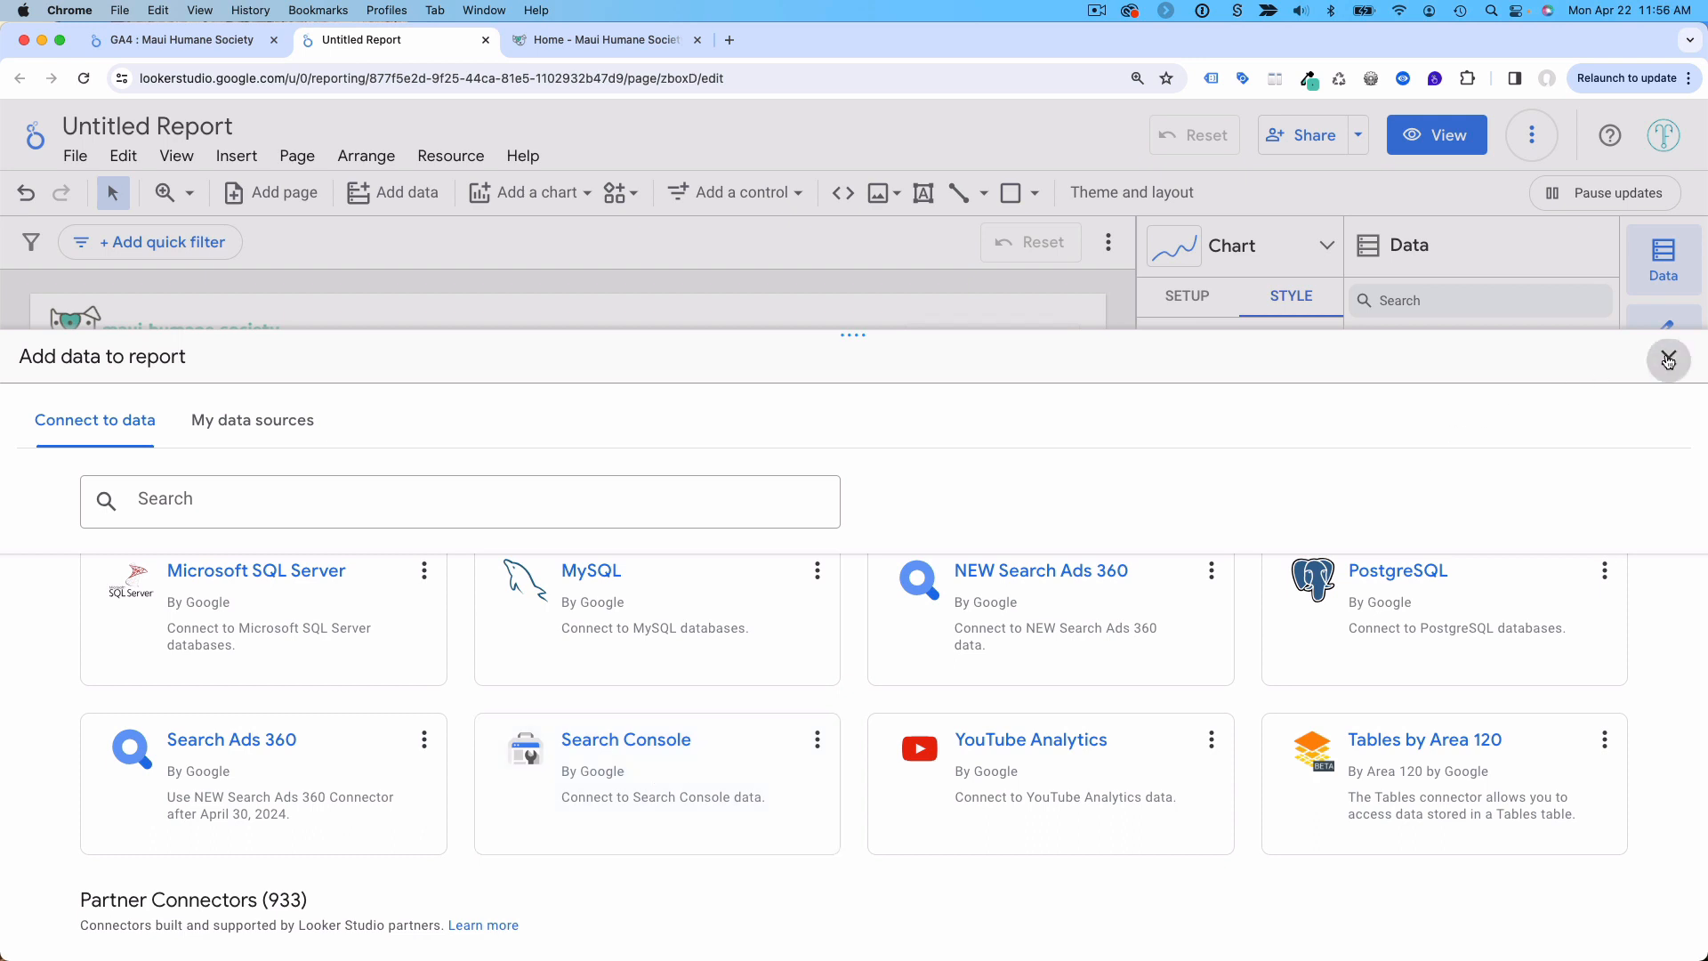